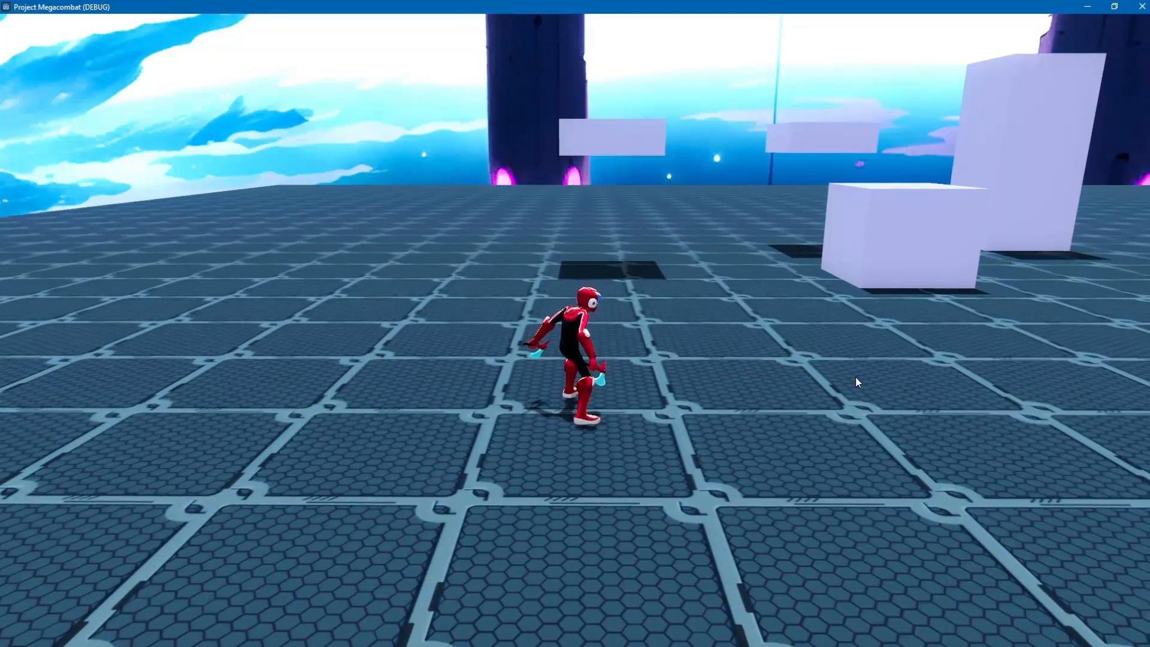
Run the character around the test level to try out its movement, and close the game.
{"action": "key", "text": "d"}
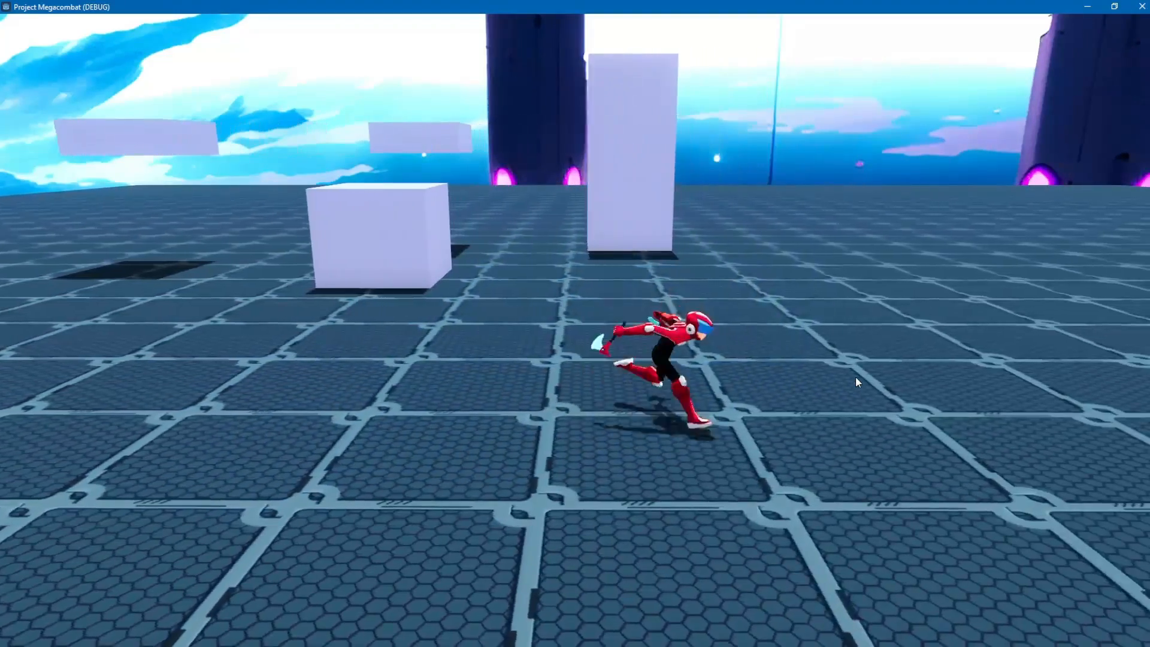
{"action": "key", "text": "a"}
{"action": "left_click", "coordinate": [855, 382]}
{"action": "key", "text": "w"}
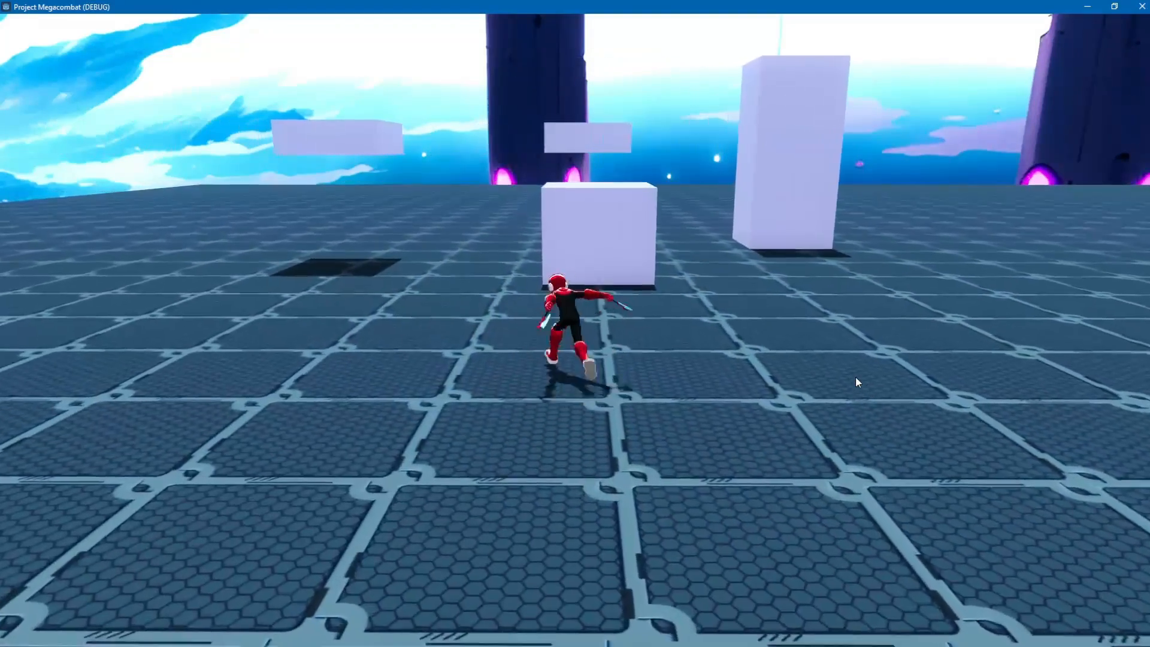
{"action": "key", "text": "d"}
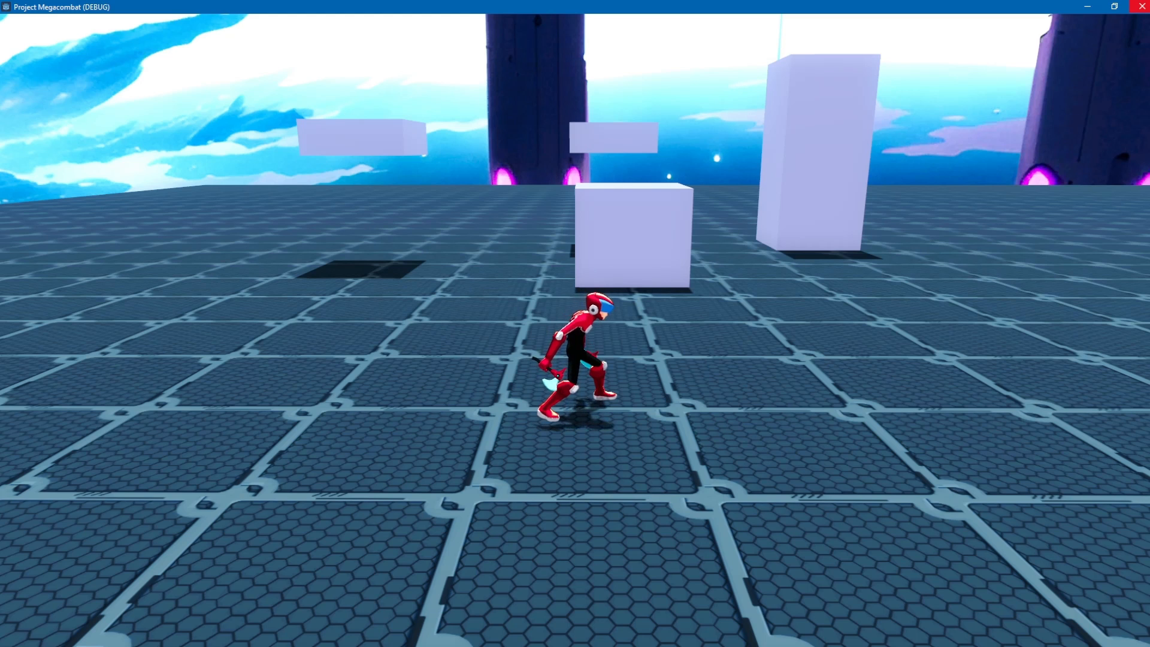
{"action": "left_click", "coordinate": [1142, 6]}
Inspect the slash scene's anim node by scrubbing through its animation timeline.
{"action": "left_click", "coordinate": [84, 106]}
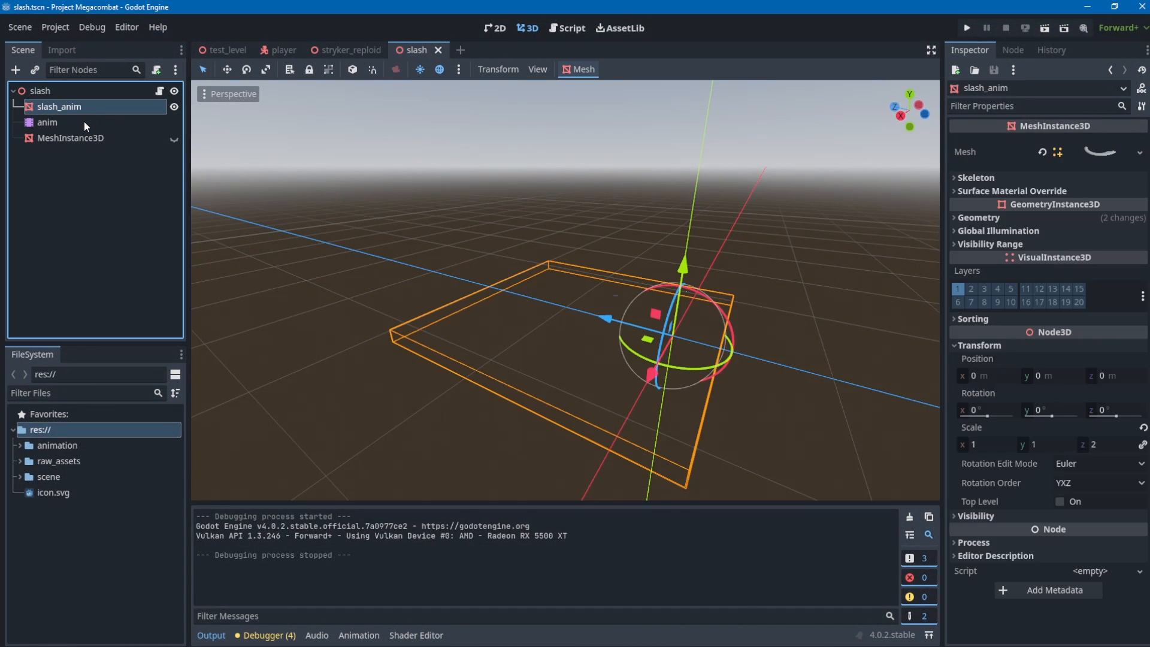
{"action": "left_click", "coordinate": [84, 121]}
{"action": "left_click_drag", "start_coordinate": [308, 524], "coordinate": [361, 523]}
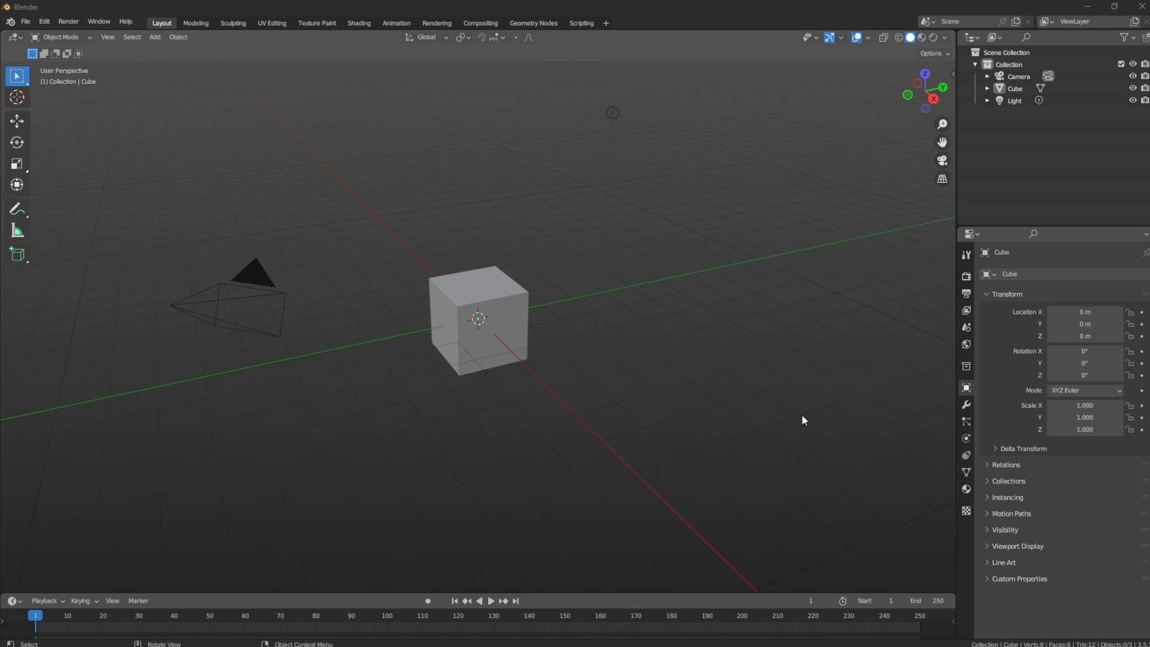
Switch to Blender and delete all default objects: the camera, cube and light.
{"action": "left_click", "coordinate": [638, 280]}
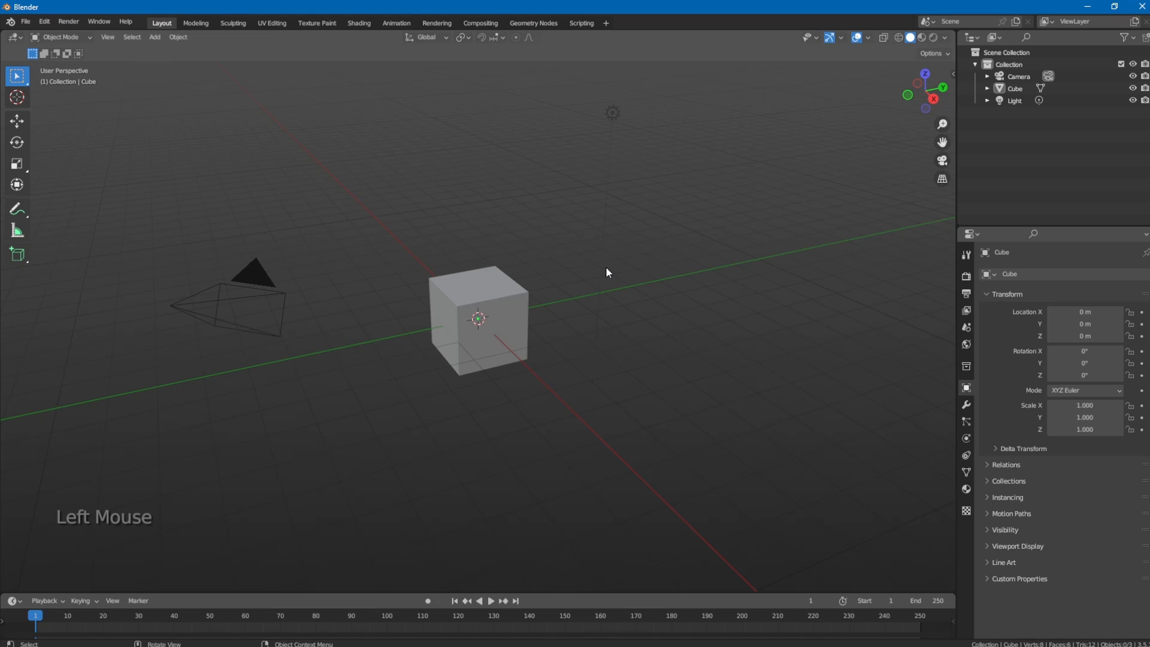
{"action": "key", "text": "a"}
{"action": "key", "text": "x"}
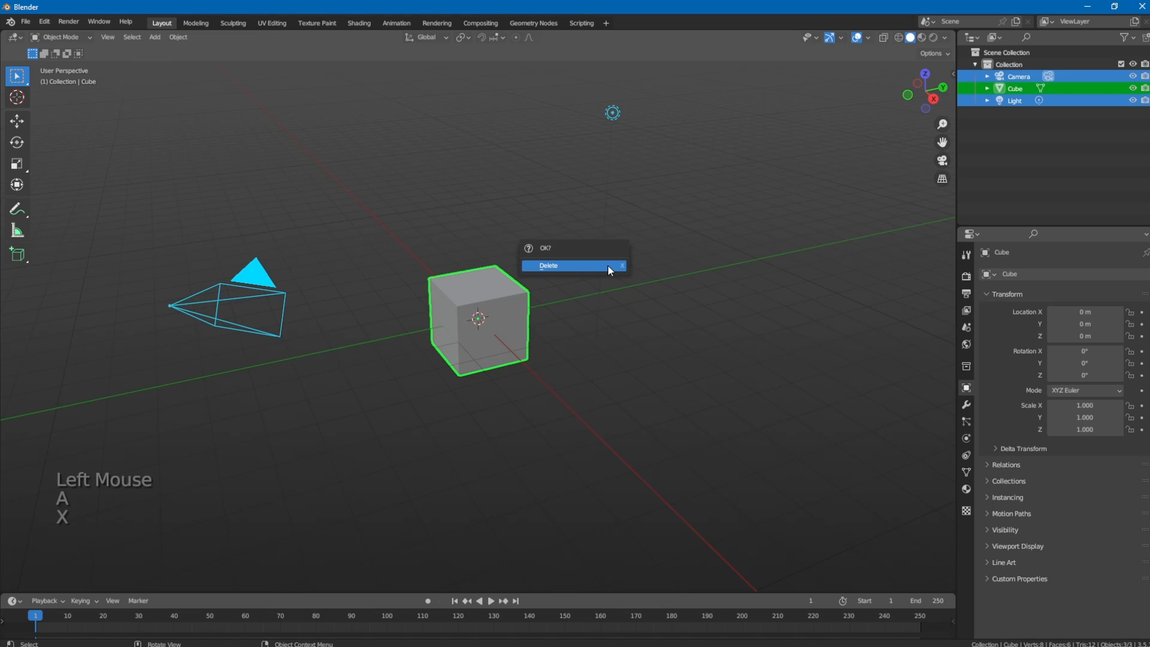
{"action": "left_click", "coordinate": [608, 266]}
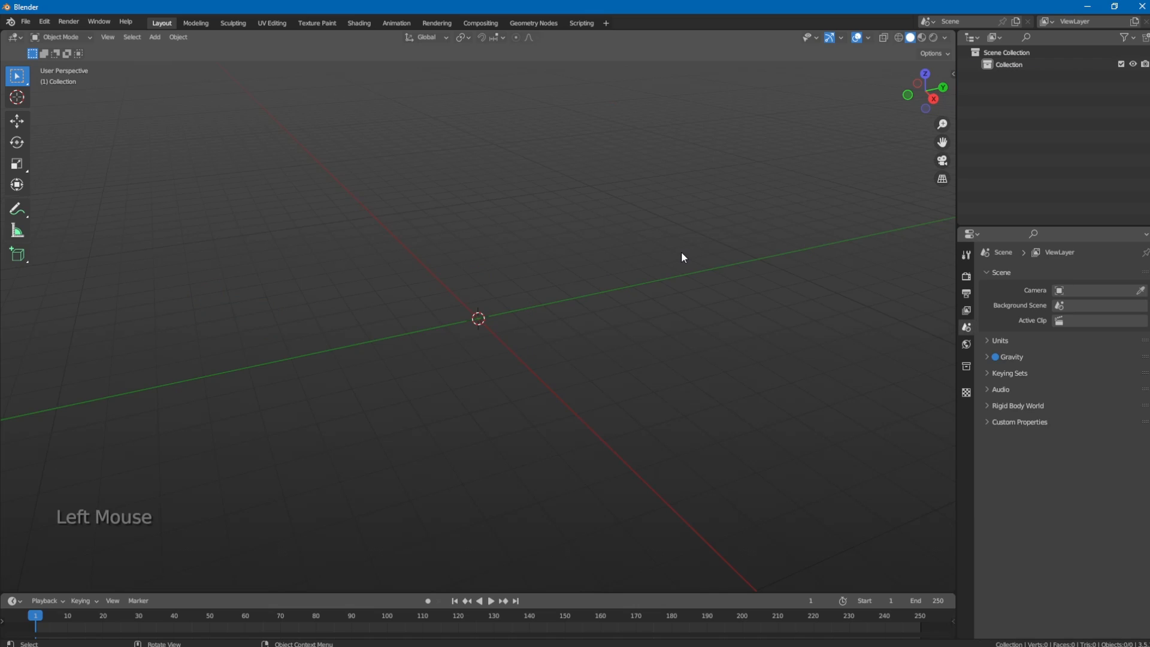
Add a Bezier curve at the origin, working in the top orthographic view.
{"action": "key", "text": "KP_1"}
{"action": "key", "text": "KP_7"}
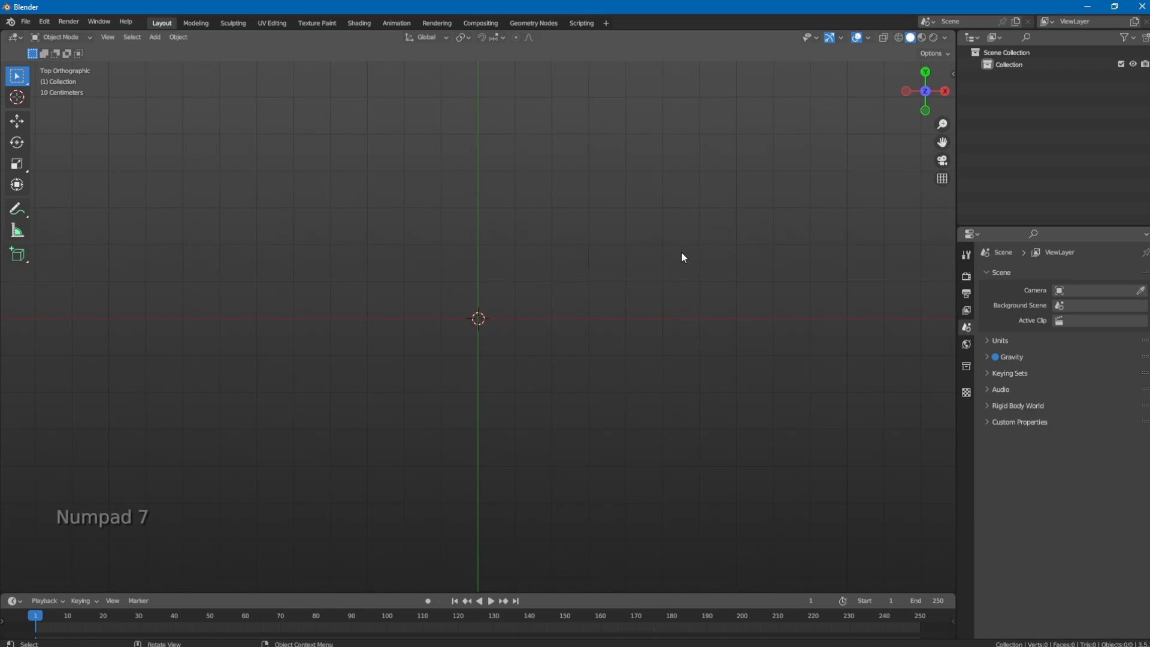
{"action": "key", "text": "shift+a"}
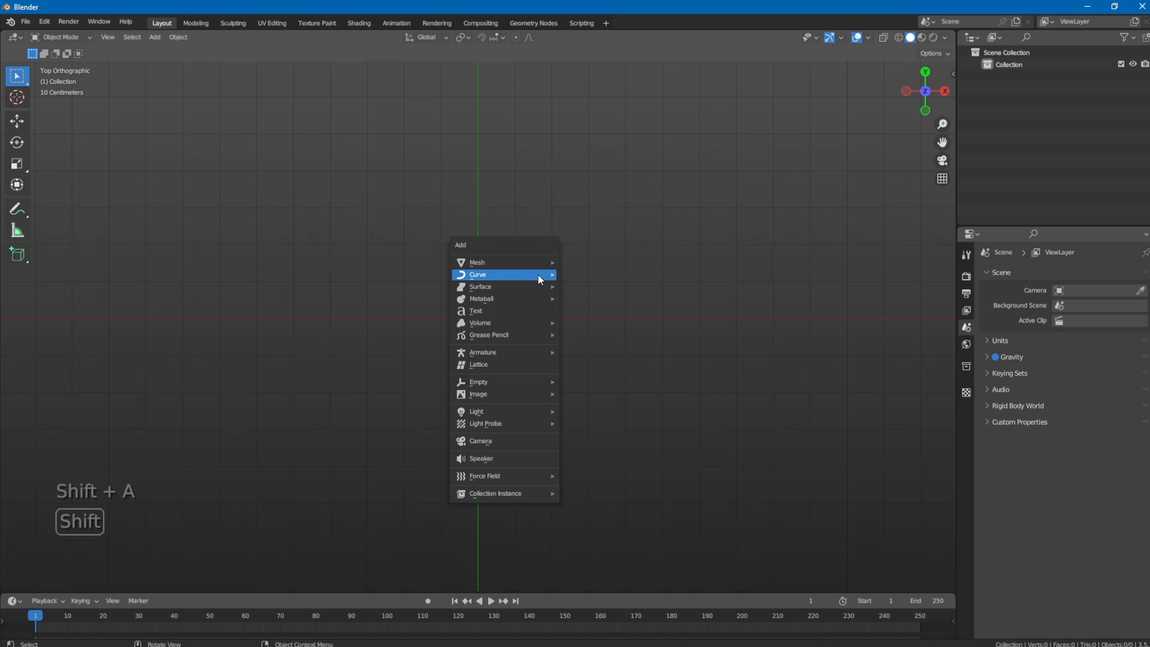
{"action": "left_click", "coordinate": [570, 275]}
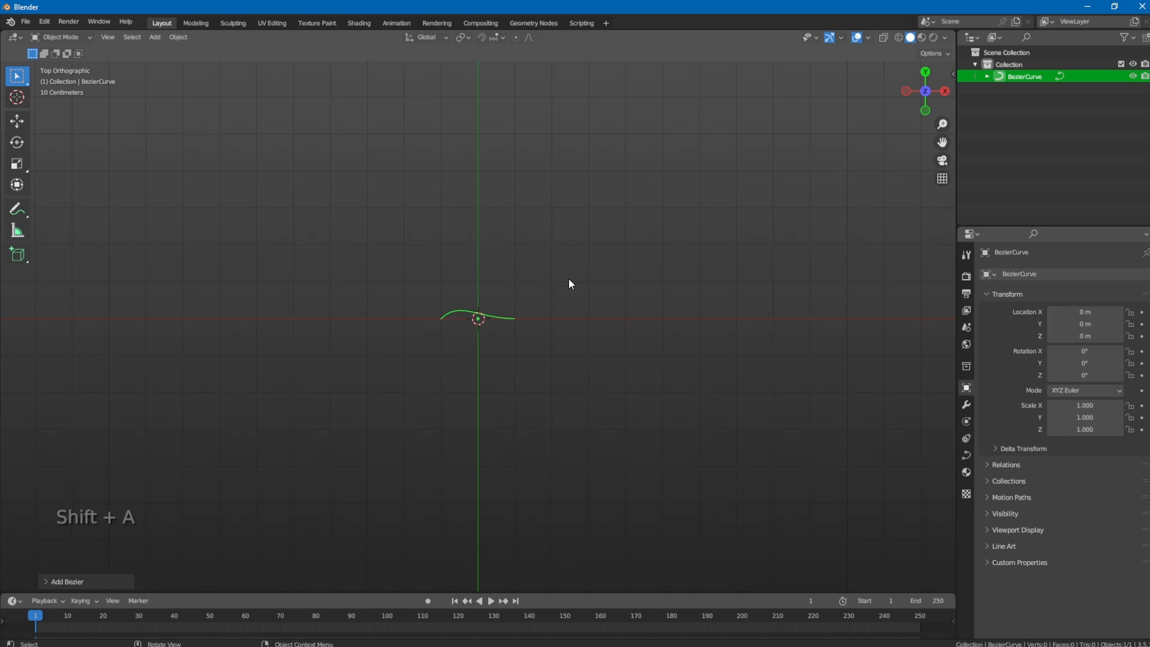
In edit mode, rotate the handles of the curve's left and right control points to bend it into a downward arc.
{"action": "key", "text": "Tab"}
{"action": "scroll", "coordinate": [601, 314], "scroll_direction": "up", "scroll_amount": 3}
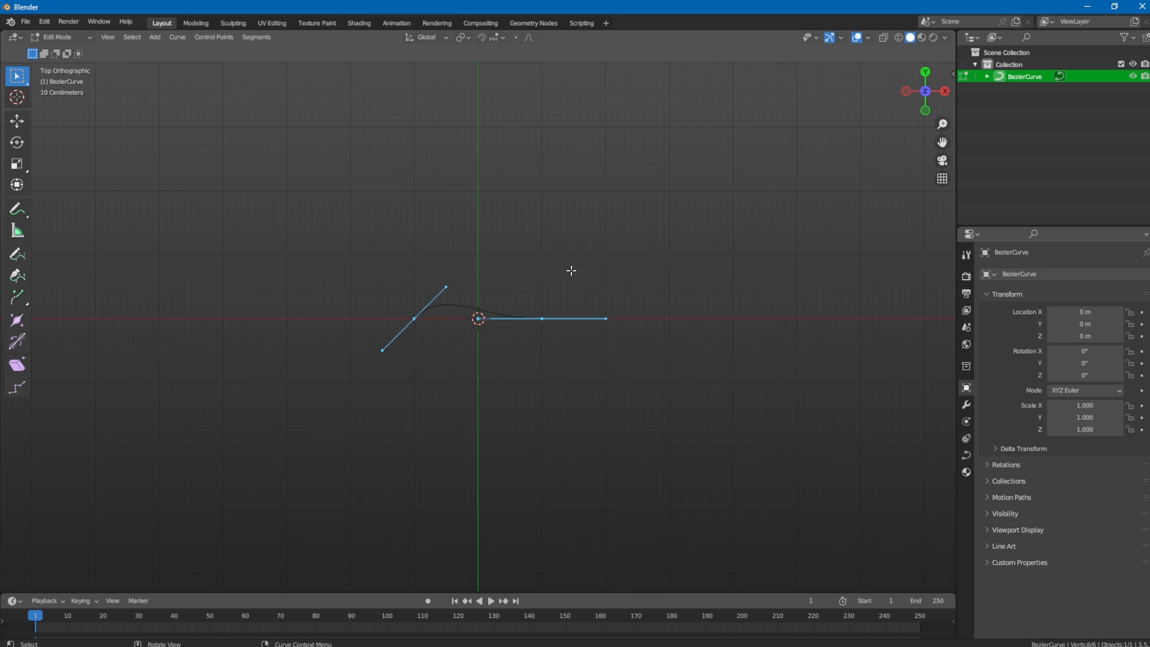
{"action": "left_click", "coordinate": [414, 319]}
{"action": "key", "text": "r"}
{"action": "left_click", "coordinate": [446, 480]}
{"action": "left_click_drag", "start_coordinate": [463, 279], "coordinate": [610, 414]}
{"action": "key", "text": "r"}
{"action": "left_click", "coordinate": [684, 251]}
Raise the curve's right control point along Y and rotate its handles to a steeper angle.
{"action": "key", "text": "g"}
{"action": "key", "text": "y"}
{"action": "left_click", "coordinate": [694, 264]}
{"action": "key", "text": "r"}
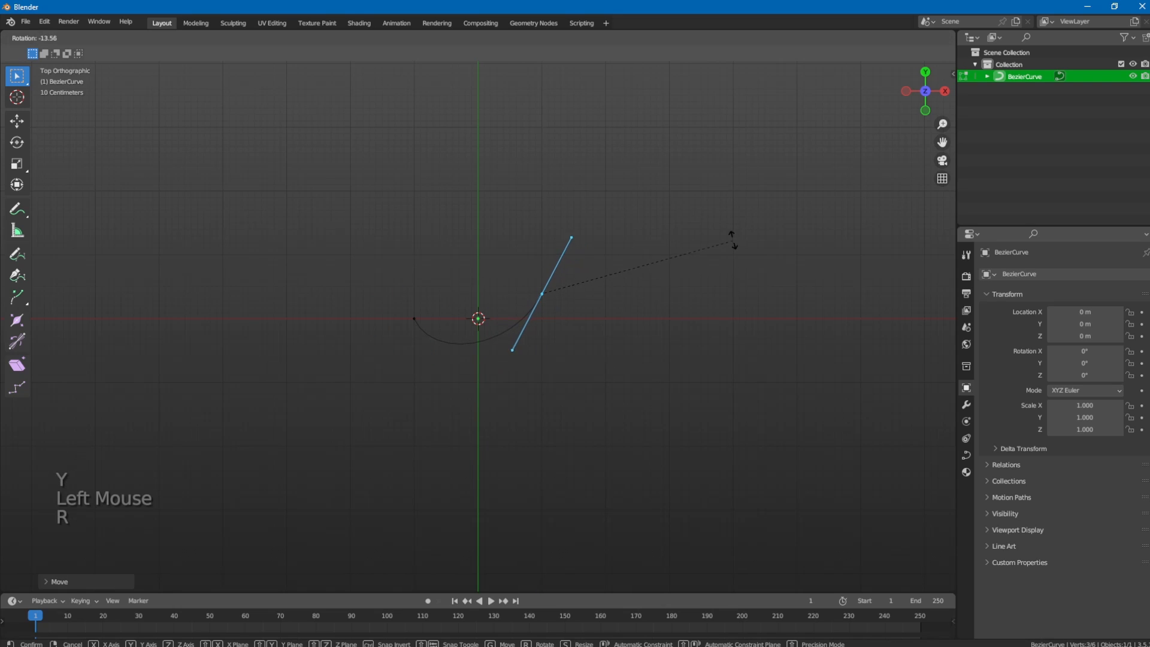
{"action": "left_click", "coordinate": [711, 210]}
{"action": "key", "text": "g"}
{"action": "key", "text": "y"}
{"action": "left_click", "coordinate": [712, 211]}
Subdivide the whole curve to add a control point in its middle.
{"action": "key", "text": "a"}
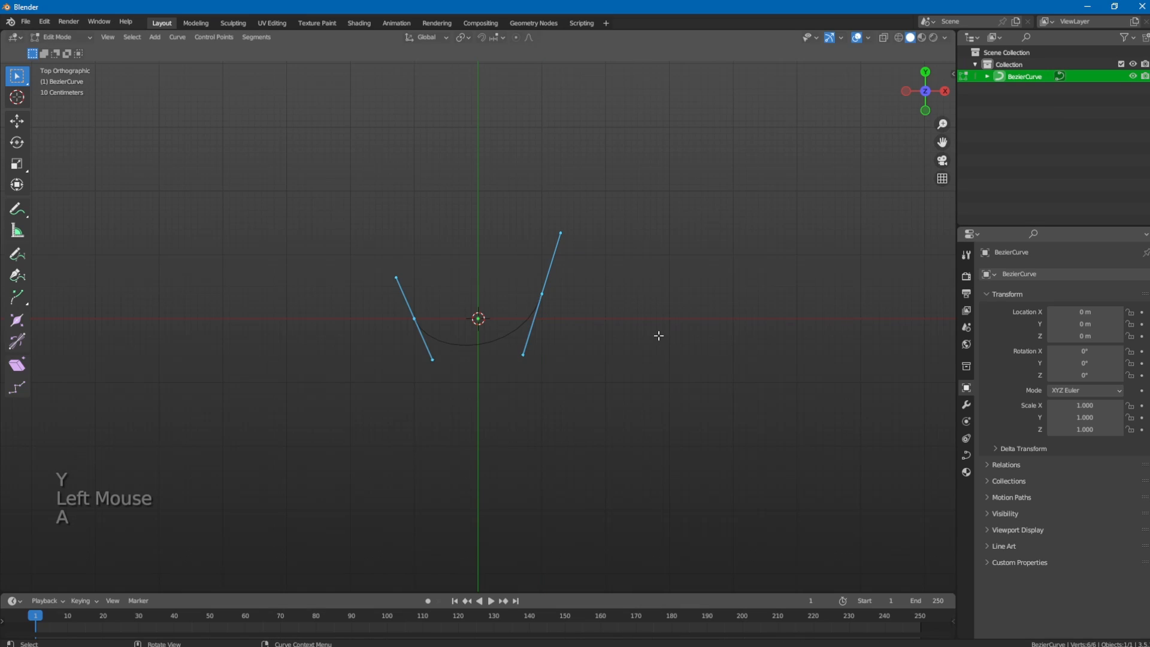
{"action": "right_click", "coordinate": [483, 350]}
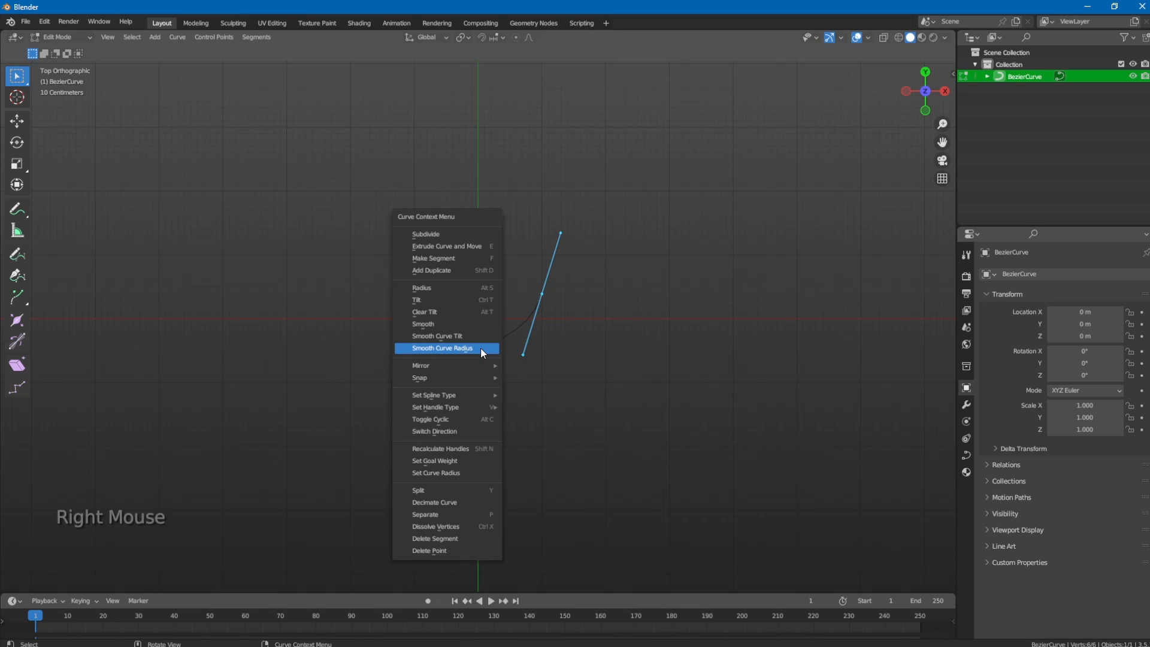
{"action": "left_click", "coordinate": [435, 236]}
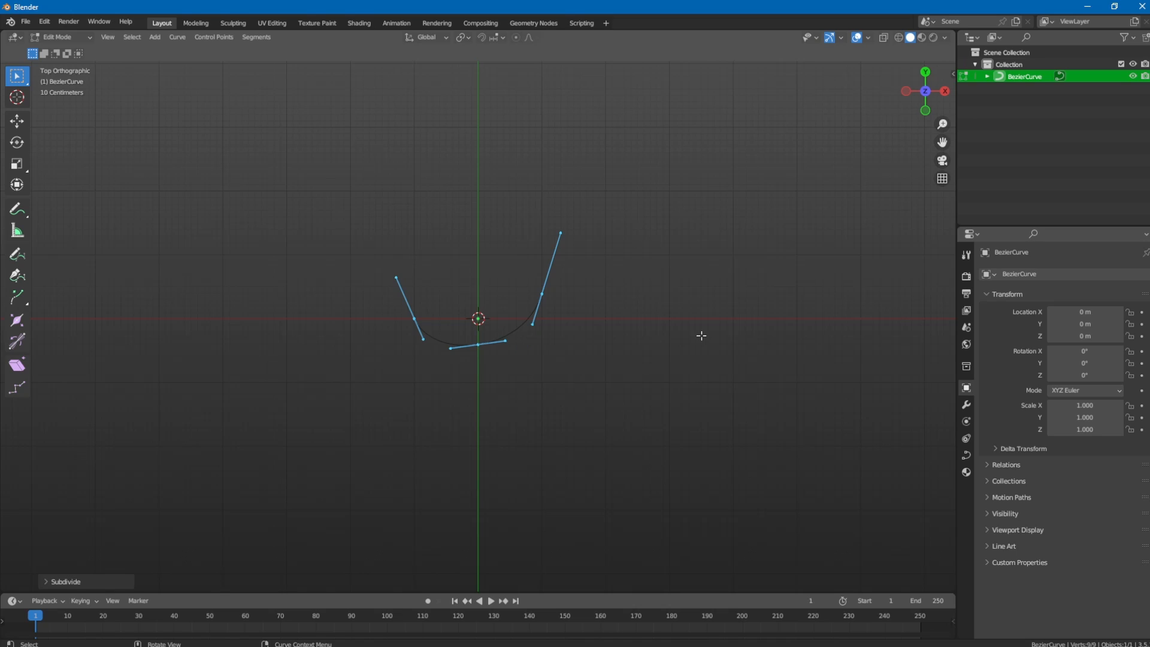
Lower the curve's middle control point along Y to deepen the arc.
{"action": "key", "text": "Tab"}
{"action": "left_click", "coordinate": [515, 343]}
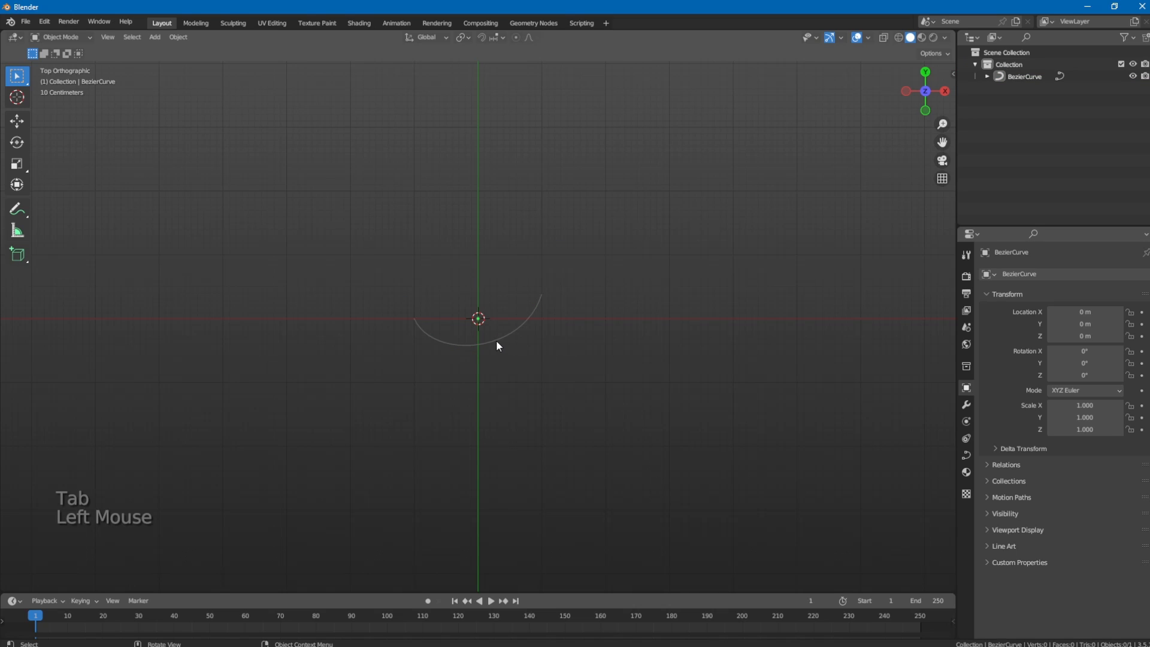
{"action": "left_click", "coordinate": [496, 340]}
{"action": "key", "text": "Tab"}
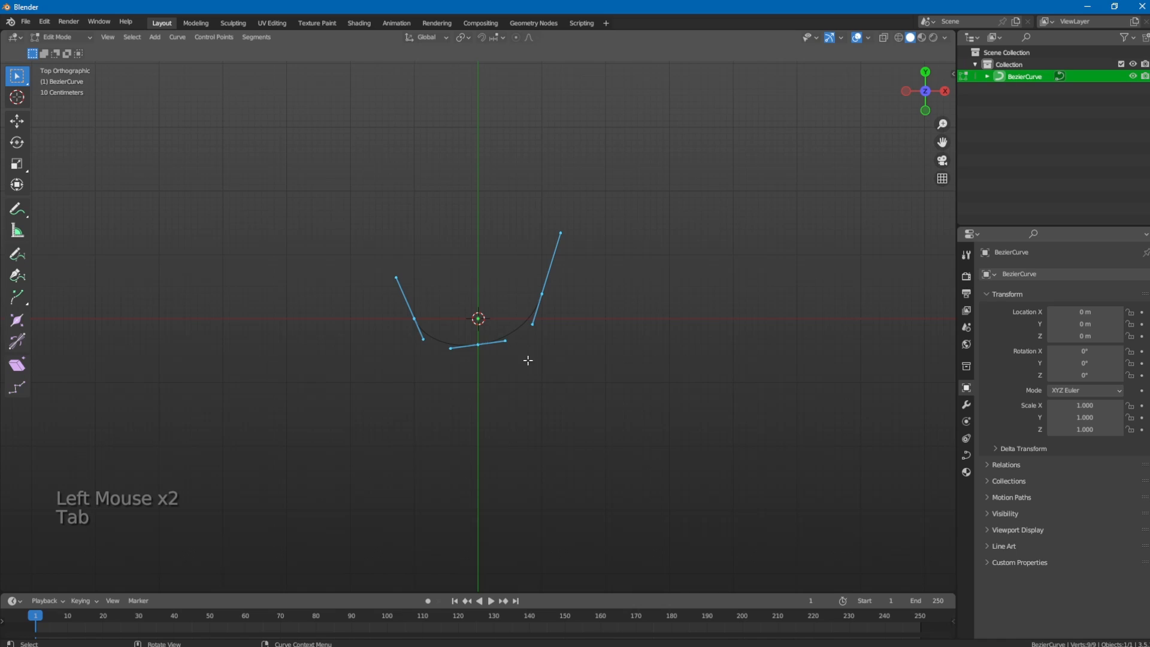
{"action": "left_click", "coordinate": [506, 360]}
{"action": "key", "text": "g"}
{"action": "key", "text": "y"}
{"action": "left_click", "coordinate": [621, 351]}
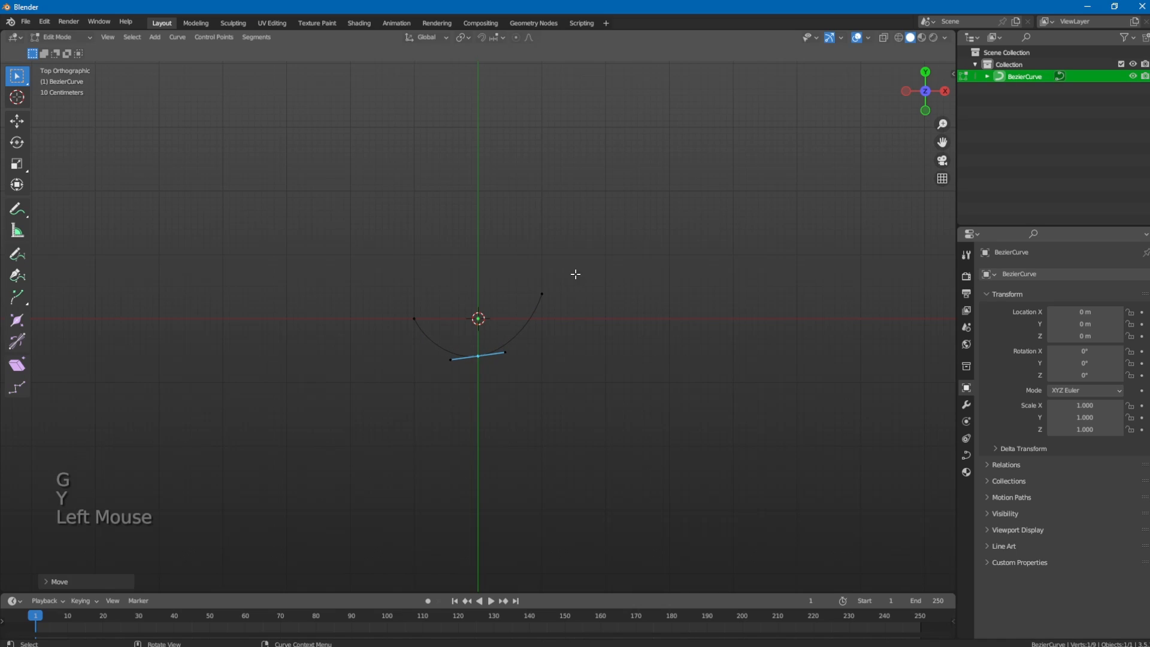
Refine the arc's lowest section by lowering the middle control point further along Y, and return to object mode.
{"action": "left_click", "coordinate": [575, 274]}
{"action": "key", "text": "g"}
{"action": "key", "text": "y"}
{"action": "right_click", "coordinate": [593, 305]}
{"action": "key", "text": "r"}
{"action": "left_click", "coordinate": [510, 371]}
{"action": "left_click", "coordinate": [521, 360]}
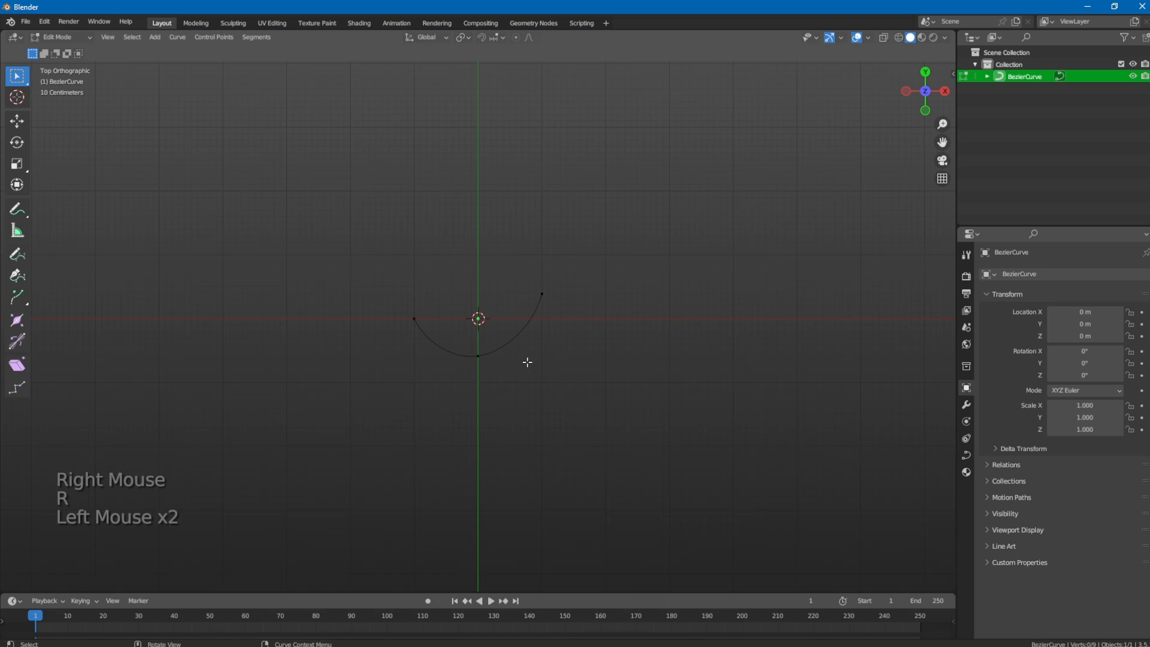
{"action": "key", "text": "g"}
{"action": "key", "text": "y"}
{"action": "left_click", "coordinate": [661, 301]}
{"action": "key", "text": "Tab"}
{"action": "left_click", "coordinate": [635, 237]}
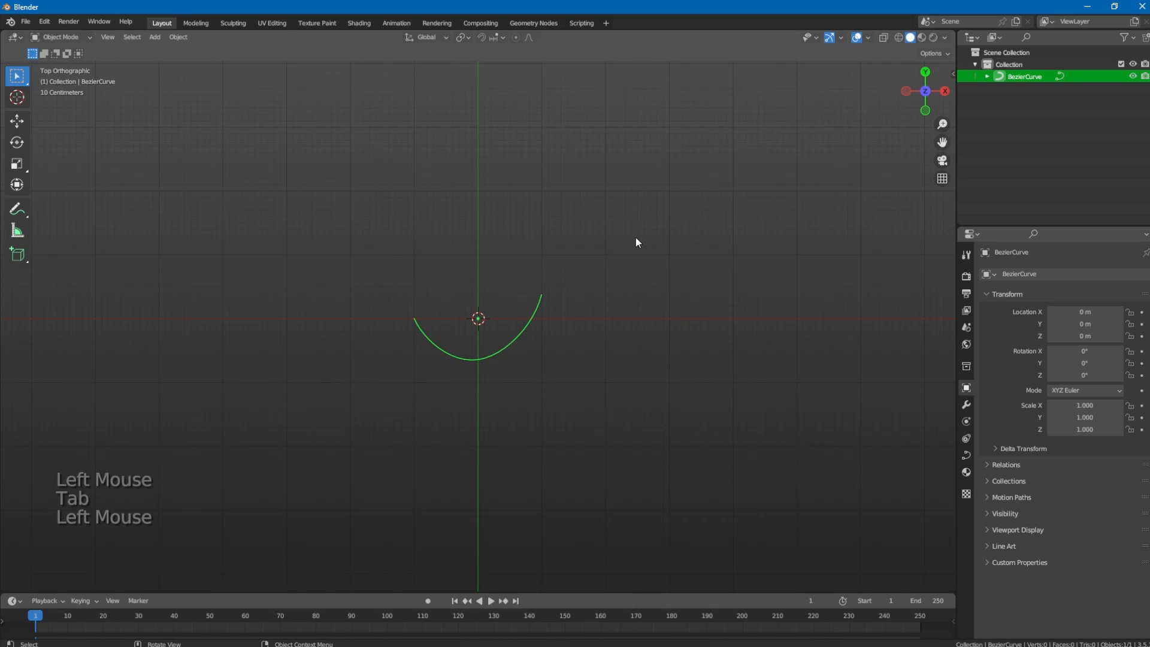
Add a Bezier circle and move it about 2.93 m along X, clear of the arc.
{"action": "key", "text": "shift+a"}
{"action": "mouse_move", "coordinate": [681, 239]}
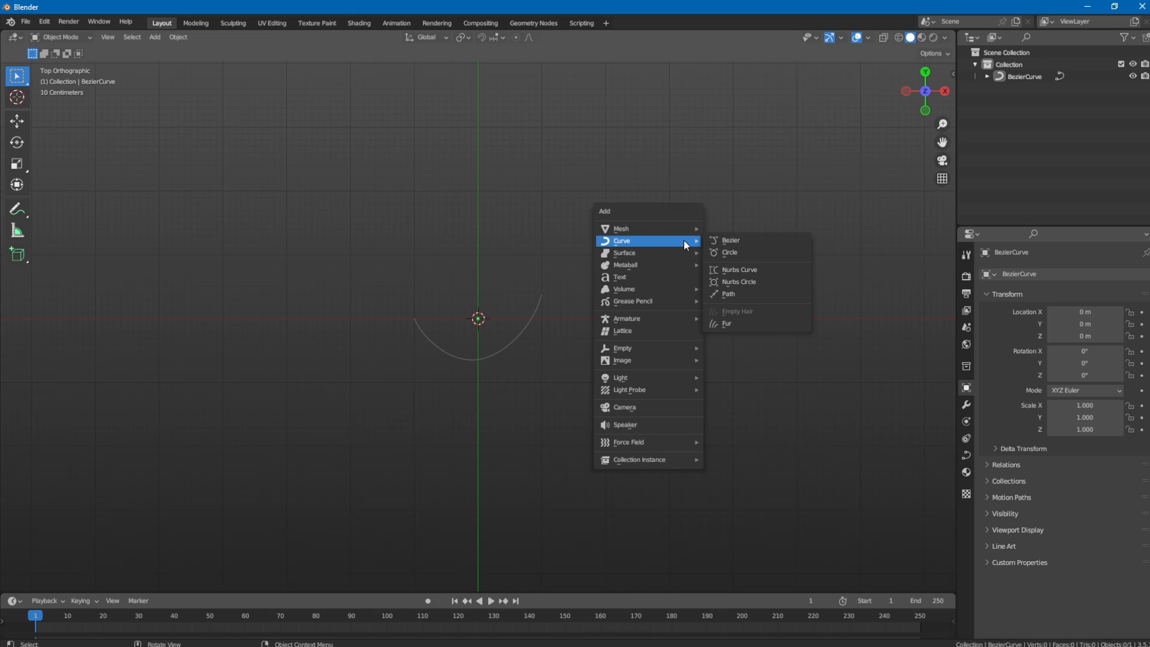
{"action": "left_click", "coordinate": [732, 252]}
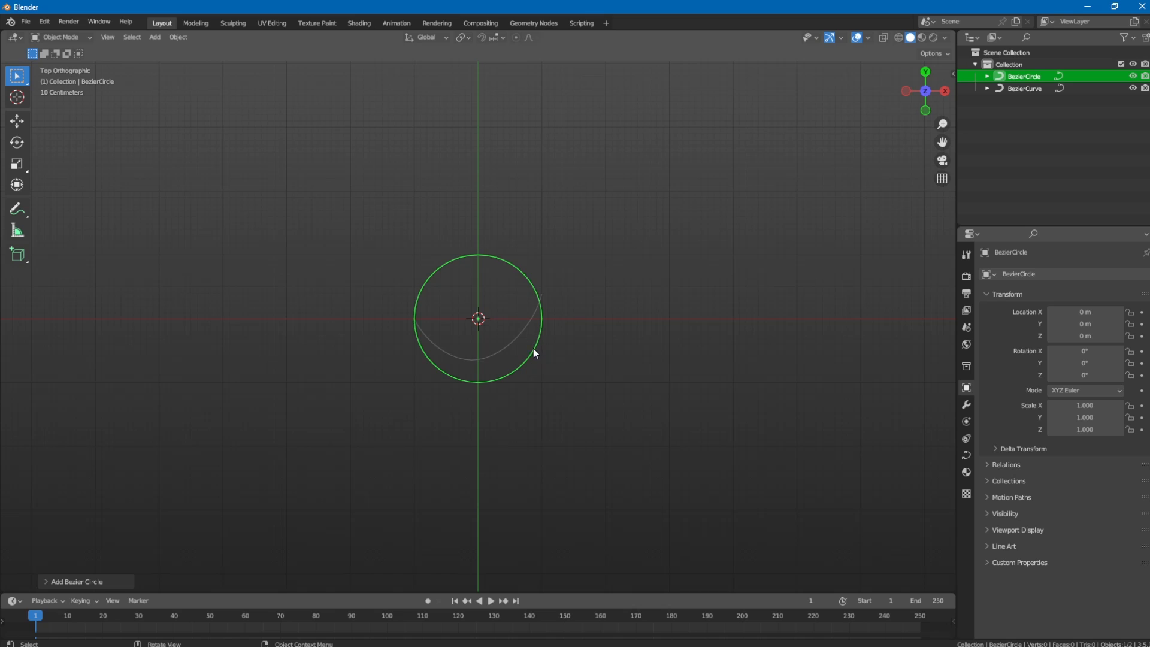
{"action": "key", "text": "g"}
{"action": "key", "text": "x"}
{"action": "left_click", "coordinate": [720, 347]}
Scale the arc curve up uniformly to about 1.28.
{"action": "left_click", "coordinate": [528, 329]}
{"action": "left_click", "coordinate": [527, 330]}
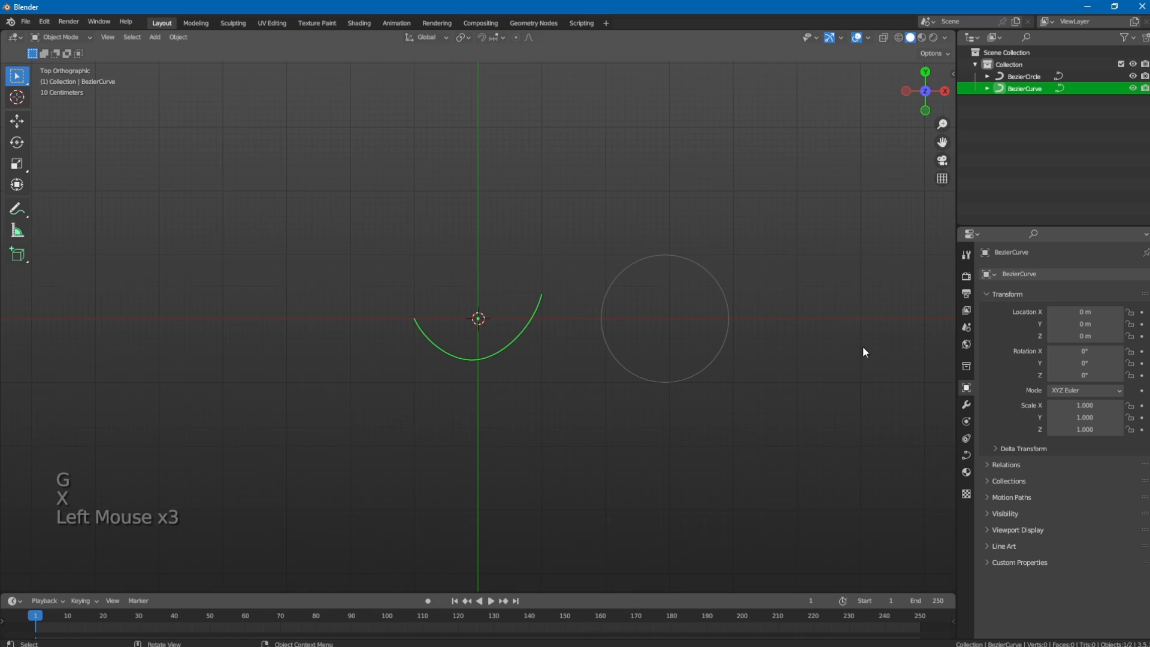
{"action": "key", "text": "s"}
{"action": "left_click", "coordinate": [842, 353]}
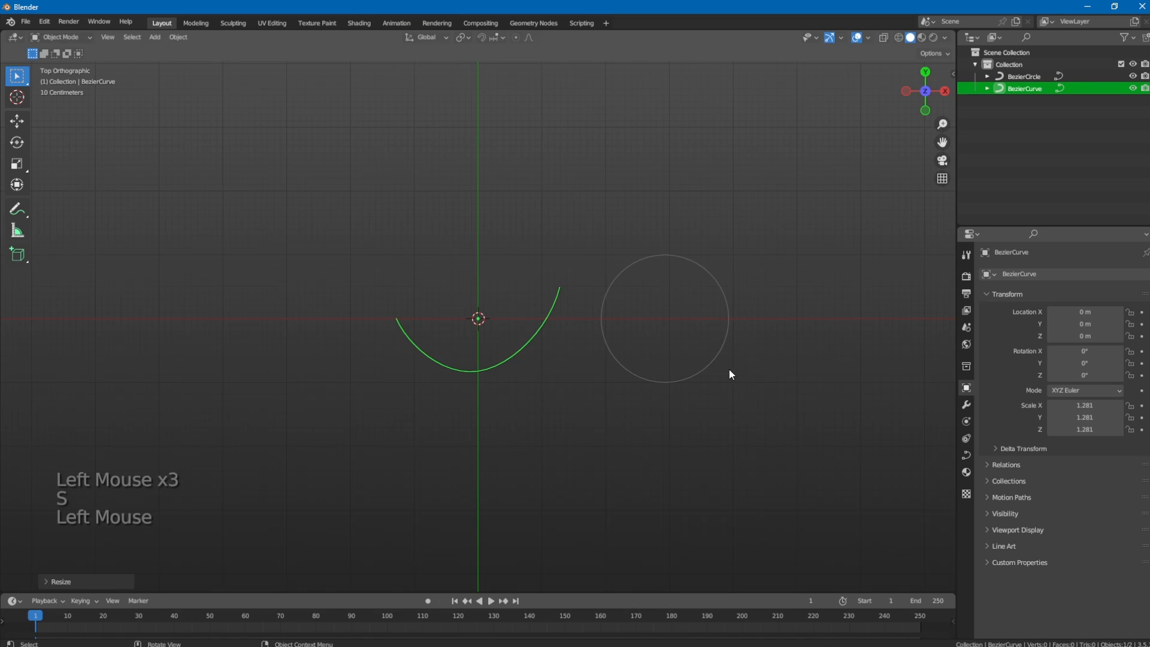
In edit mode, flatten the entire Bezier circle into an oval by scaling all its points along Y.
{"action": "left_click", "coordinate": [710, 367]}
{"action": "key", "text": "Tab"}
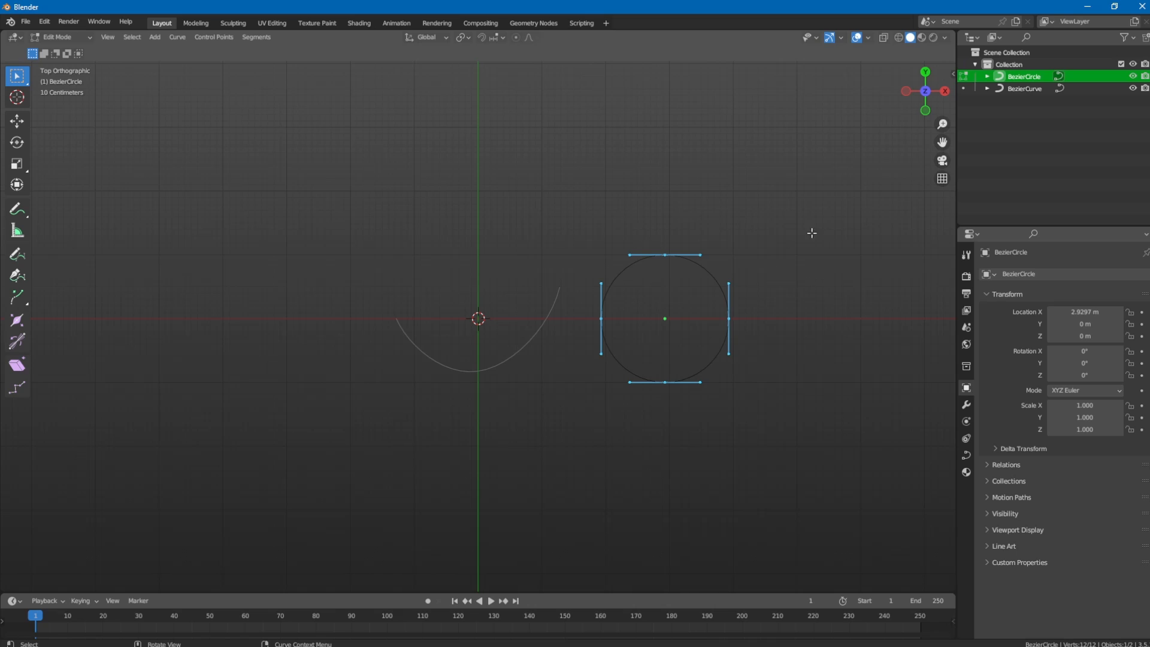
{"action": "left_click_drag", "start_coordinate": [807, 212], "coordinate": [590, 440]}
{"action": "key", "text": "s"}
{"action": "right_click", "coordinate": [880, 271]}
{"action": "key", "text": "s"}
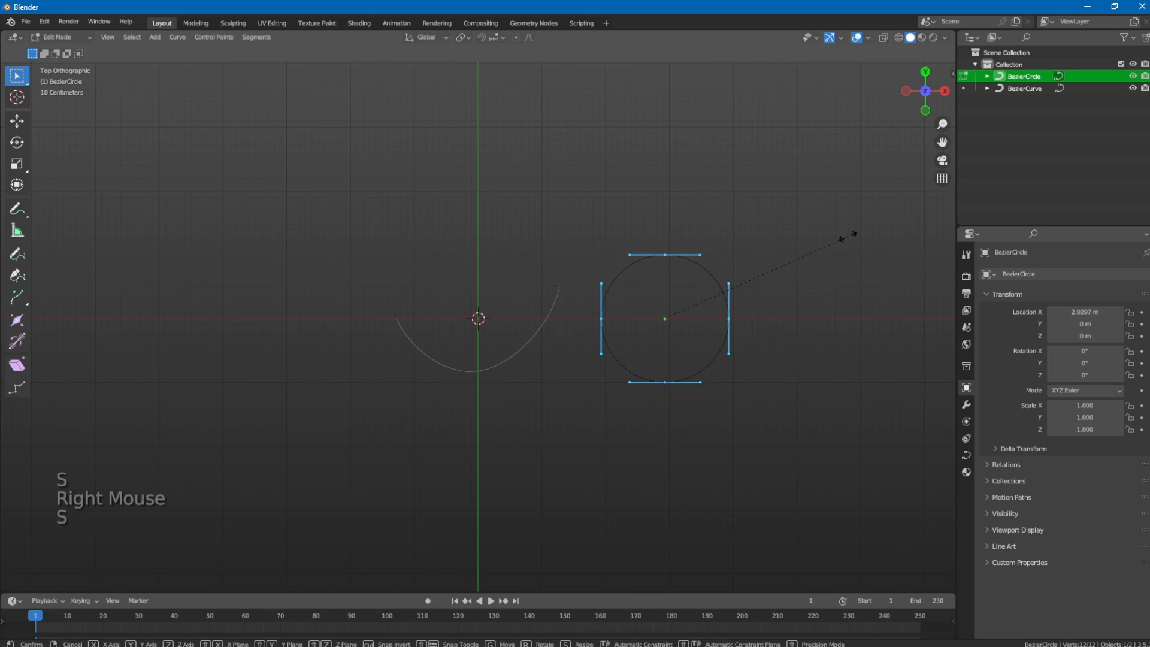
{"action": "key", "text": "y"}
{"action": "left_click", "coordinate": [753, 303]}
{"action": "left_click", "coordinate": [751, 286]}
{"action": "left_click_drag", "start_coordinate": [747, 275], "coordinate": [712, 359]}
{"action": "left_click_drag", "start_coordinate": [579, 283], "coordinate": [619, 372], "text": "shift"}
{"action": "key", "text": "s"}
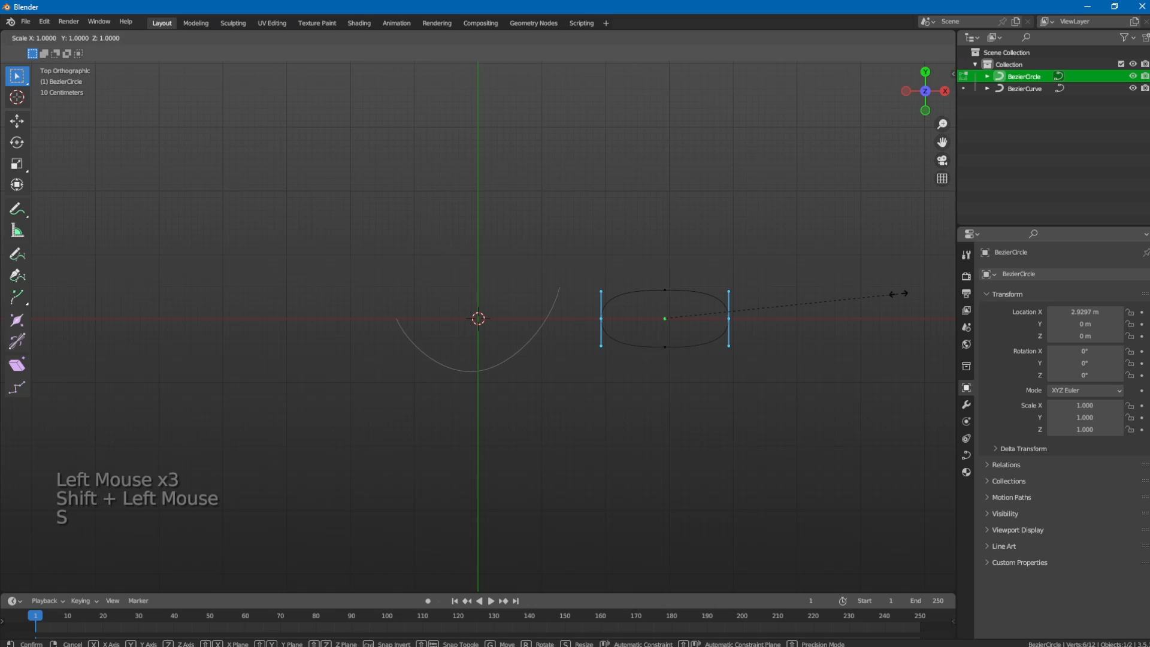
{"action": "key", "text": "y"}
{"action": "right_click", "coordinate": [783, 285]}
{"action": "key", "text": "s"}
{"action": "key", "text": "y"}
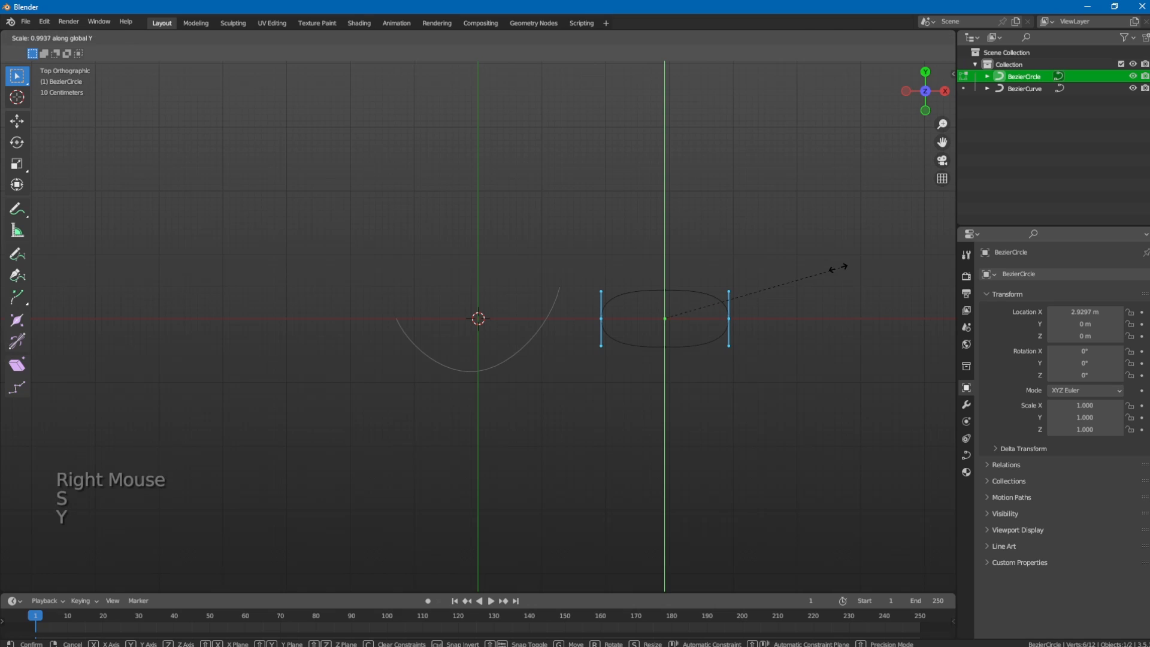
{"action": "left_click", "coordinate": [835, 266]}
Shorten the oval's right point handles along Y to taper that end.
{"action": "left_click_drag", "start_coordinate": [783, 251], "coordinate": [713, 357]}
{"action": "key", "text": "s"}
{"action": "key", "text": "y"}
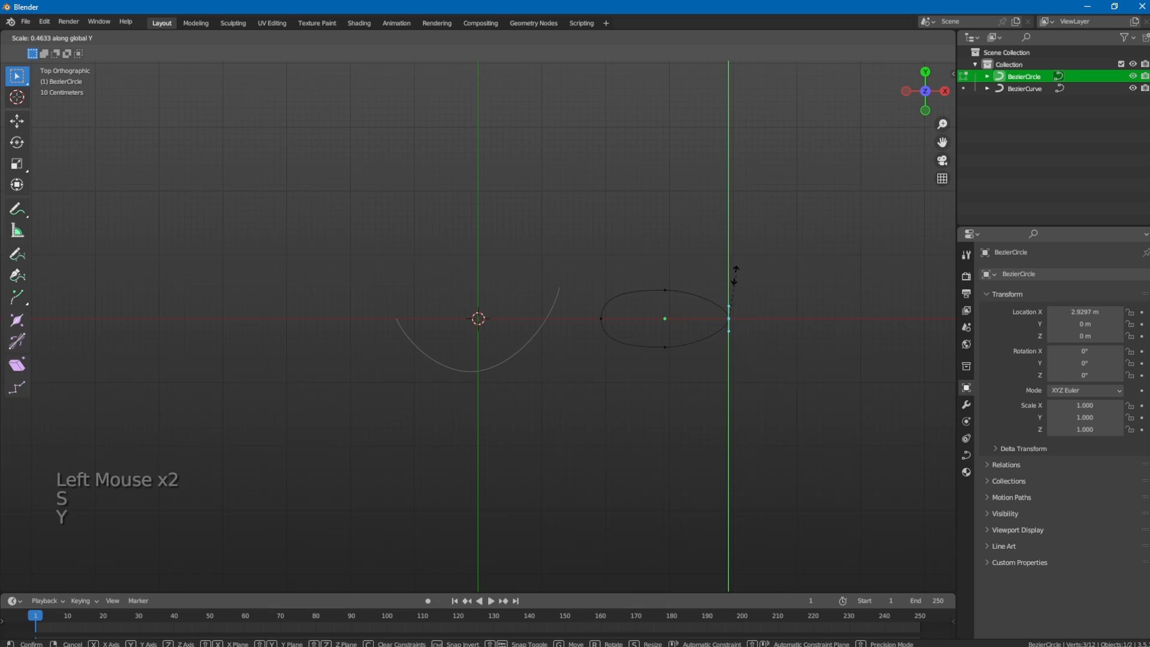
{"action": "left_click", "coordinate": [725, 294]}
Shorten the oval's left point handles along Y to taper that end like the opposite one.
{"action": "left_click", "coordinate": [601, 319]}
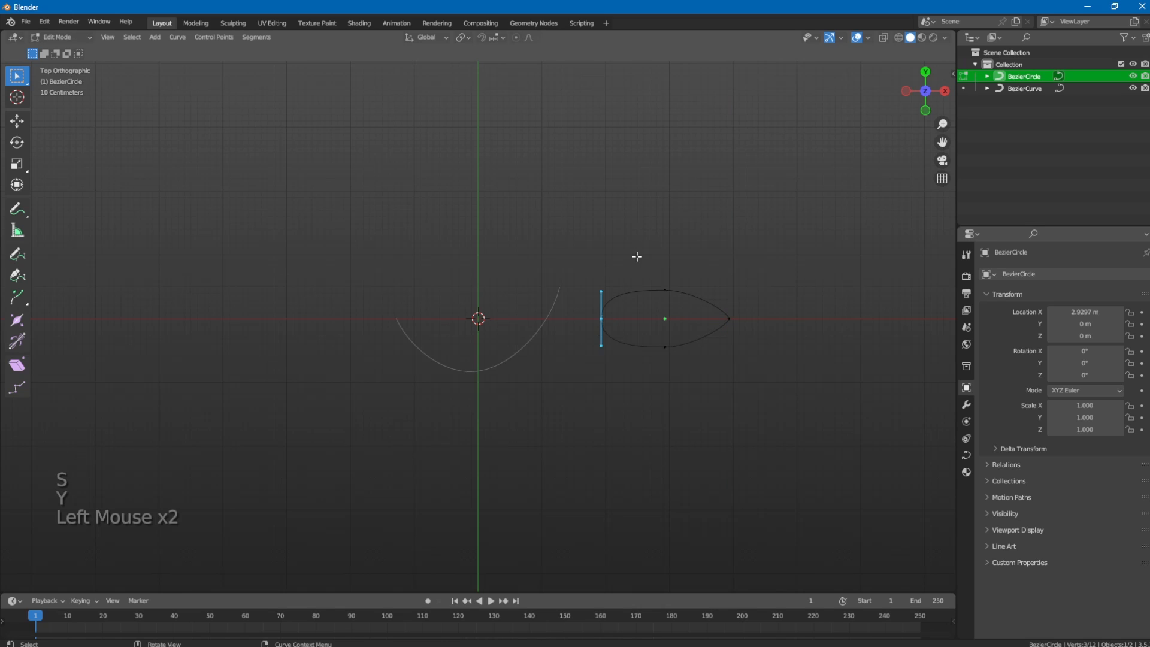
{"action": "key", "text": "s"}
{"action": "key", "text": "y"}
{"action": "left_click", "coordinate": [576, 289]}
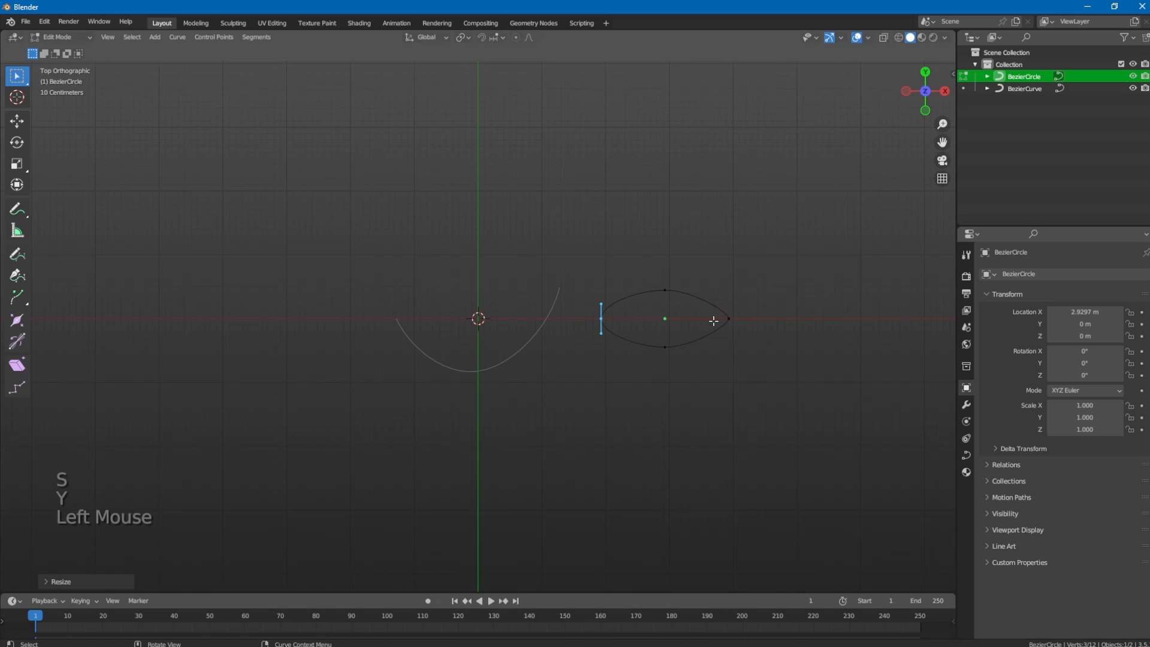
{"action": "key", "text": "s"}
{"action": "key", "text": "y"}
{"action": "left_click", "coordinate": [723, 282]}
Scale down the whole leaf-shaped outline uniformly.
{"action": "left_click_drag", "start_coordinate": [808, 245], "coordinate": [590, 423]}
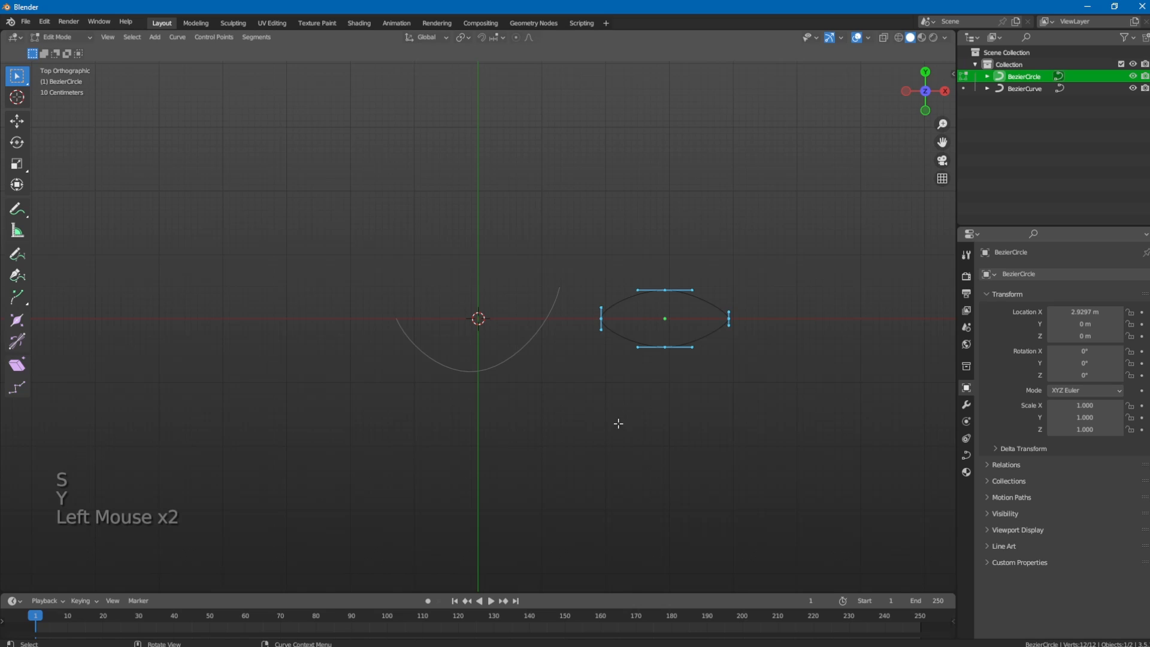
{"action": "key", "text": "s"}
{"action": "left_click", "coordinate": [779, 384]}
{"action": "left_click", "coordinate": [772, 378]}
Move the outline's upper and lower points closer together by scaling along Y, leave edit mode and select the arc curve.
{"action": "left_click_drag", "start_coordinate": [695, 279], "coordinate": [642, 345]}
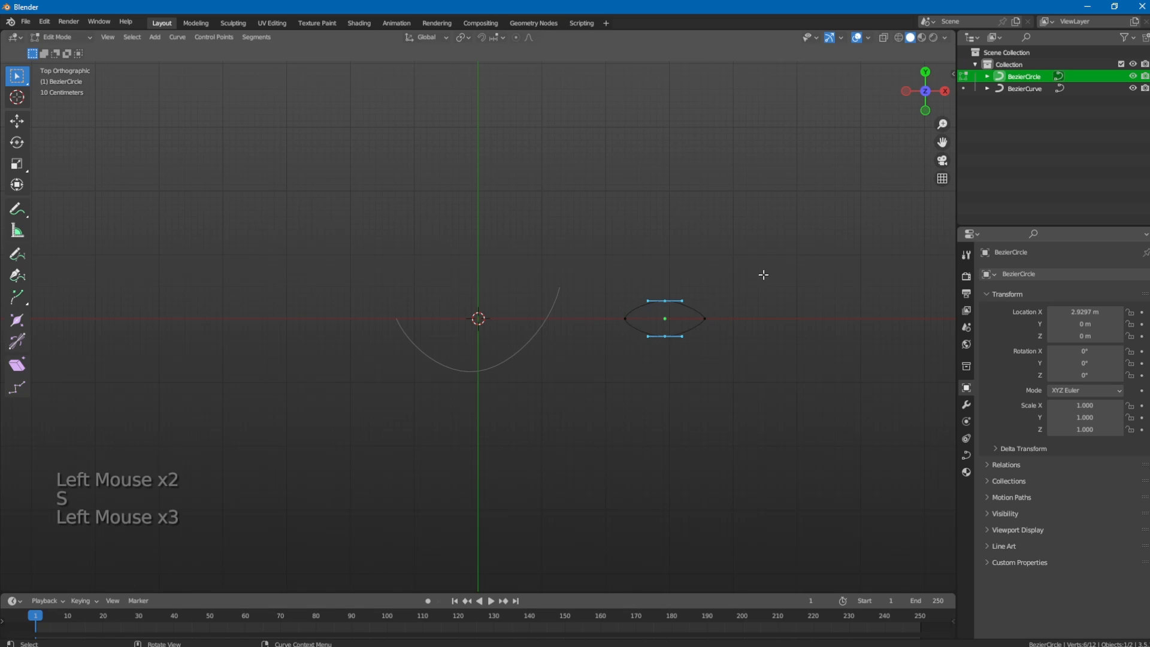
{"action": "key", "text": "s"}
{"action": "key", "text": "y"}
{"action": "left_click", "coordinate": [699, 291]}
{"action": "left_click_drag", "start_coordinate": [691, 275], "coordinate": [647, 314]}
{"action": "left_click", "coordinate": [578, 318]}
{"action": "key", "text": "Tab"}
{"action": "left_click", "coordinate": [518, 350]}
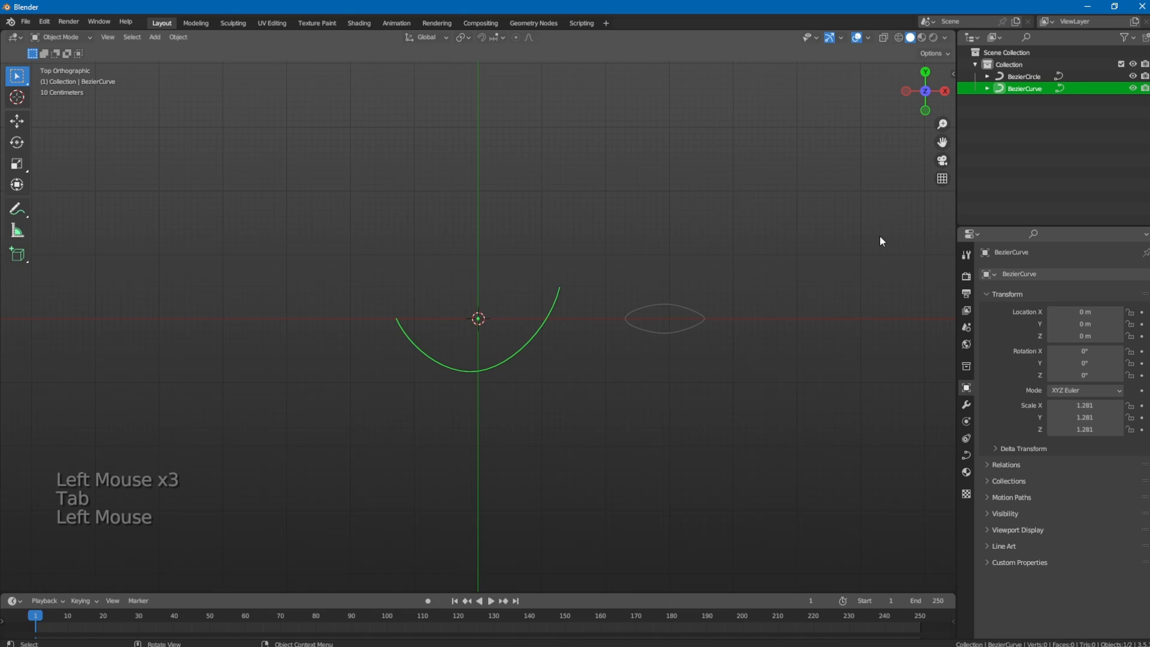
Rename the arc object BezierCurve as Slash_curve.
{"action": "double_click", "coordinate": [1023, 88]}
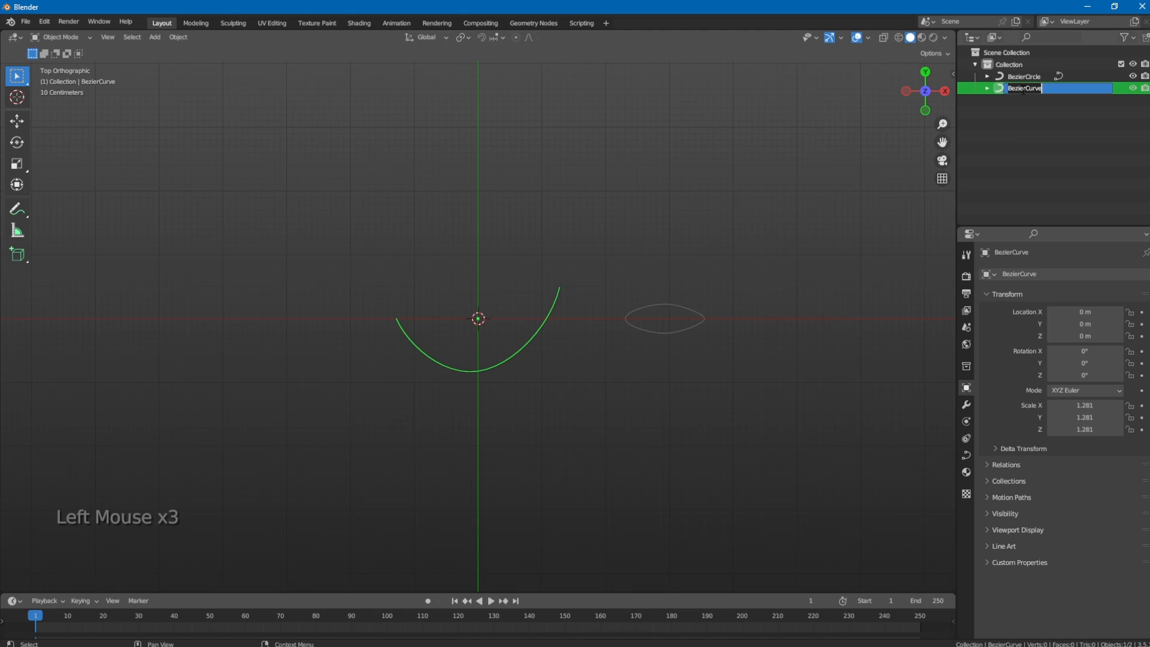
{"action": "type", "text": "Slash cruve"}
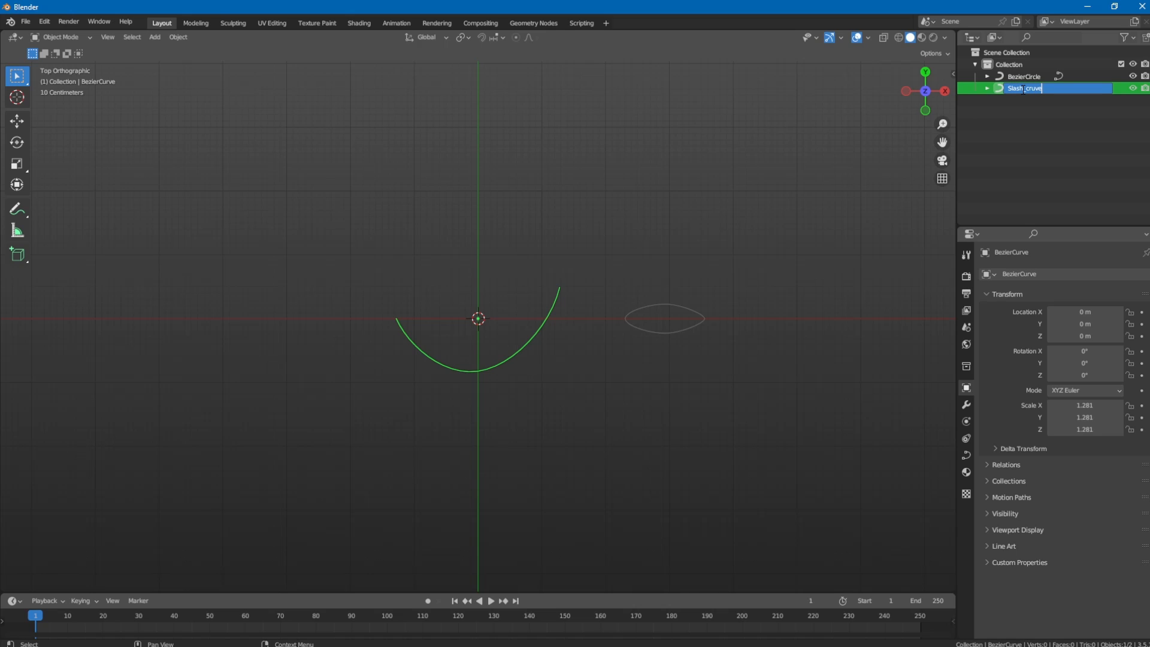
{"action": "key", "text": "BackSpace"}
{"action": "key", "text": "BackSpace"}
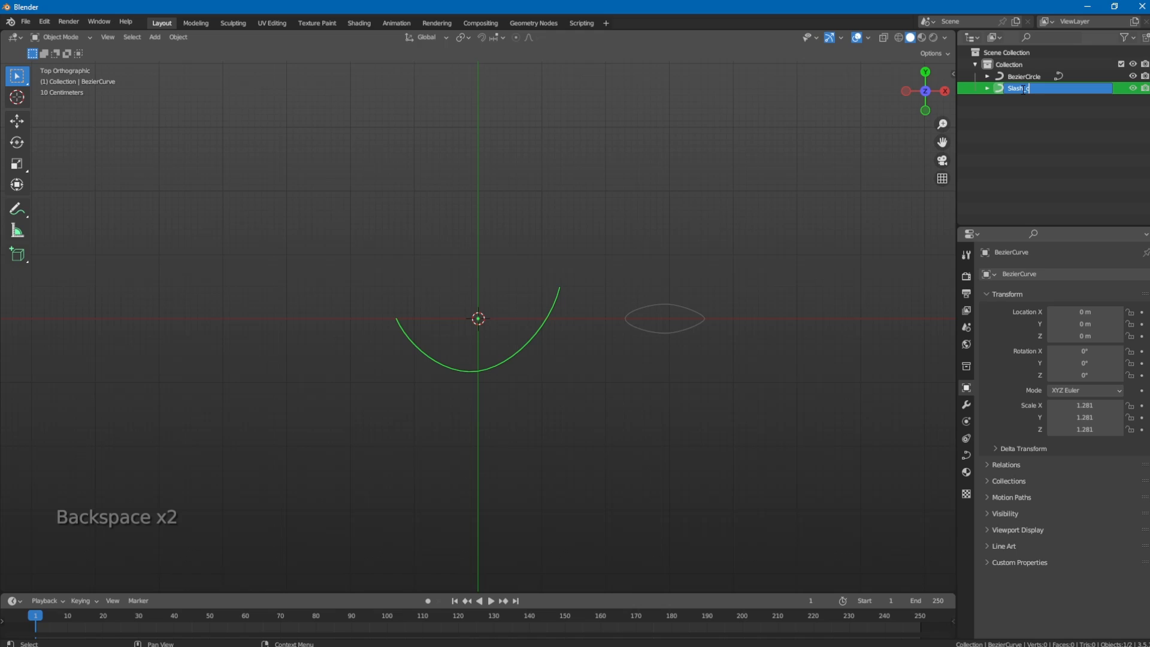
Rename the leaf-shaped BezierCircle object as Bevel_curve.
{"action": "left_click", "coordinate": [1021, 78]}
{"action": "right_click", "coordinate": [1020, 78]}
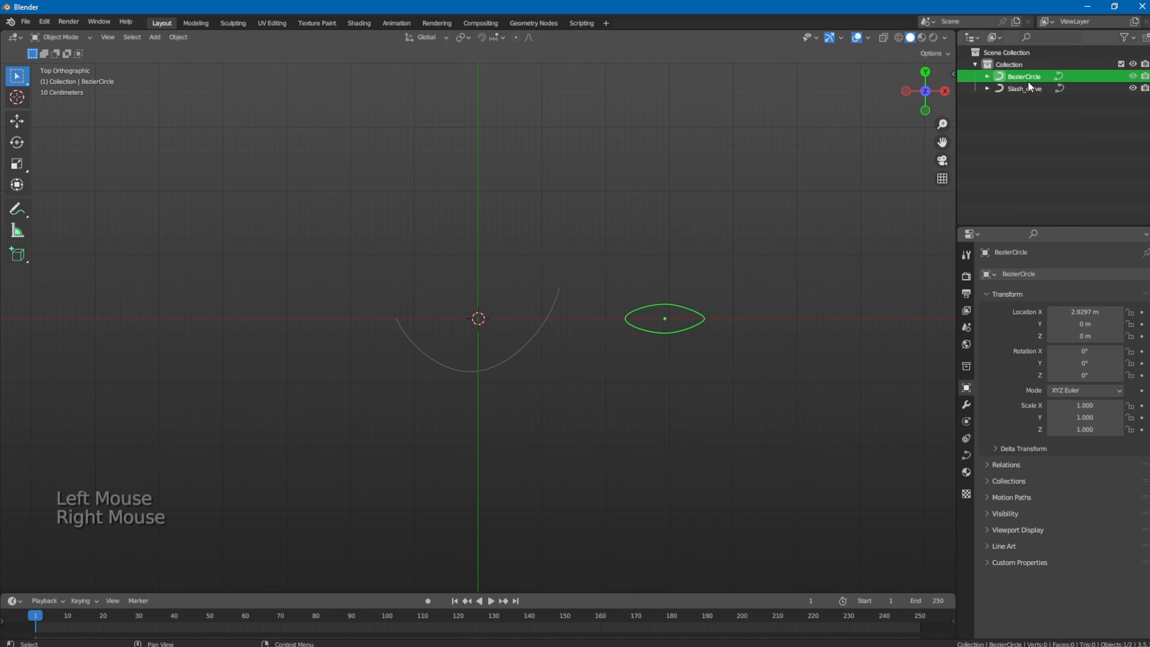
{"action": "double_click", "coordinate": [1026, 77]}
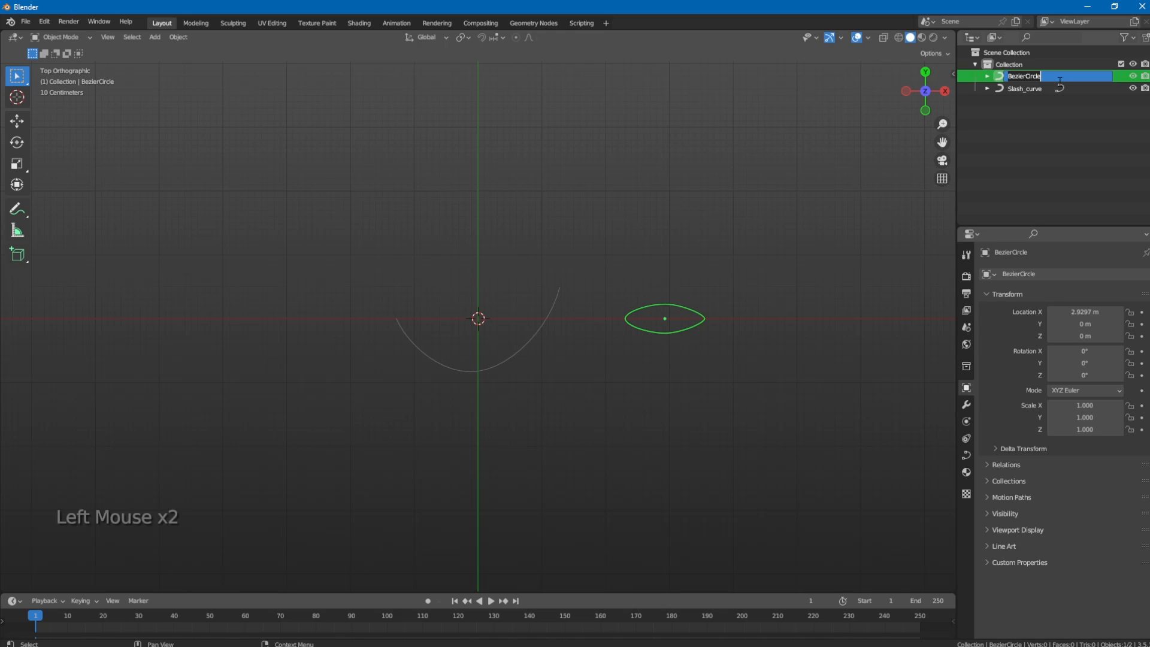
{"action": "type", "text": "Be"}
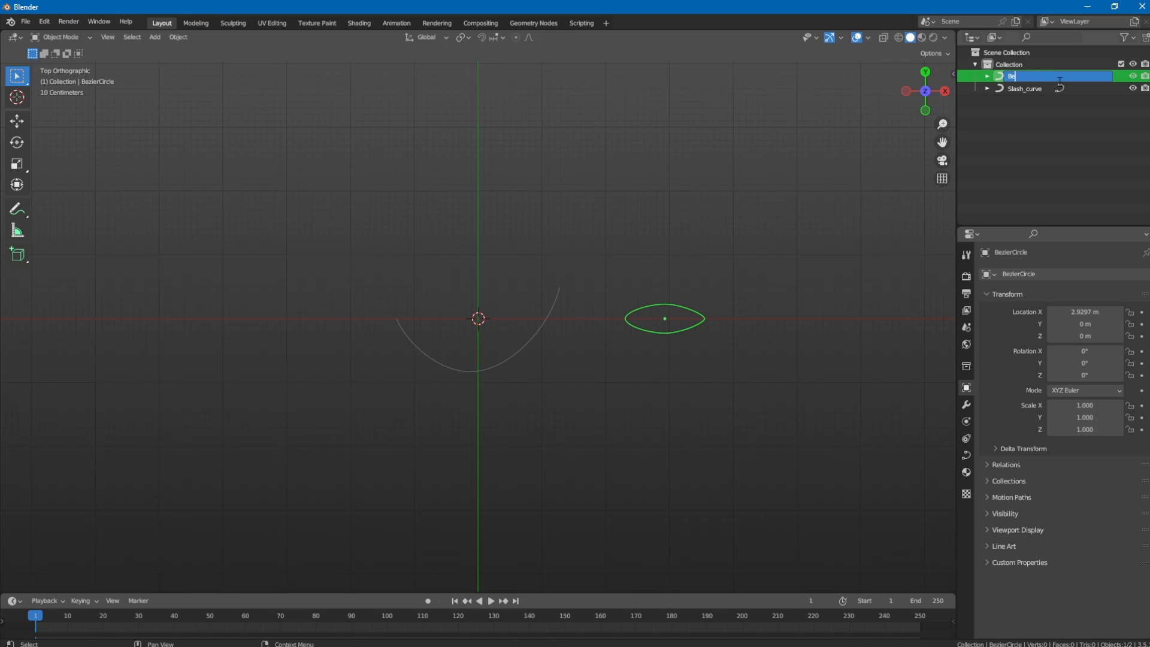
{"action": "type", "text": "vel_curve"}
Set the Slash_curve geometry bevel to Object mode and pick the Bevel_curve outline as its bevel object.
{"action": "left_click", "coordinate": [1027, 88]}
{"action": "left_click", "coordinate": [1027, 88]}
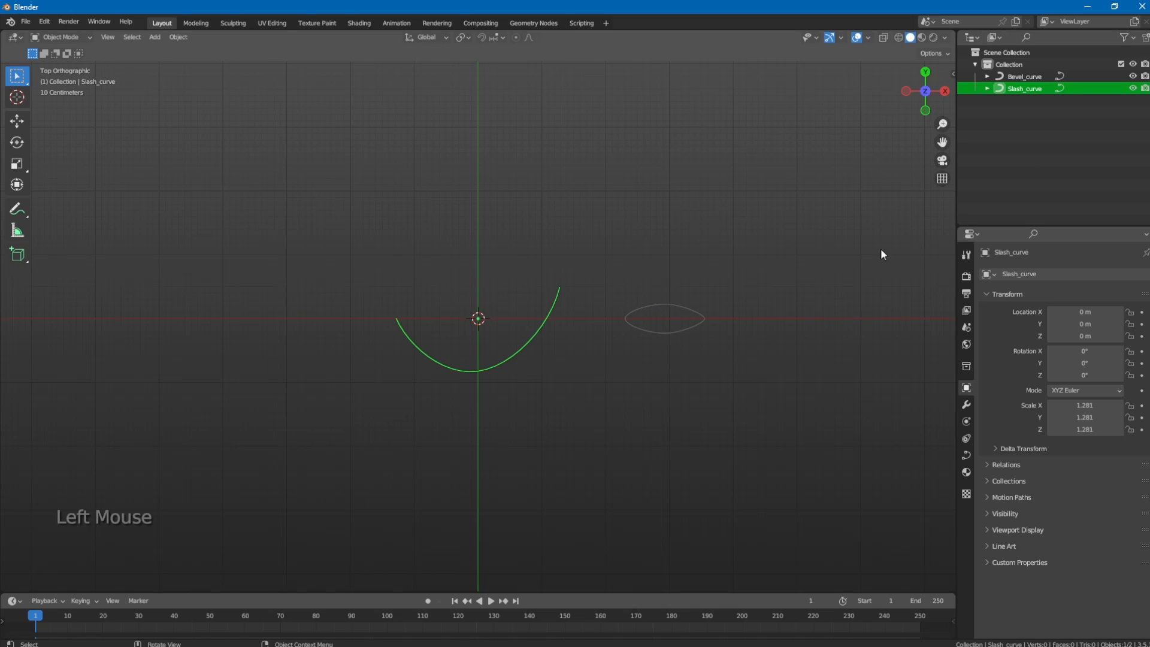
{"action": "left_click", "coordinate": [967, 454]}
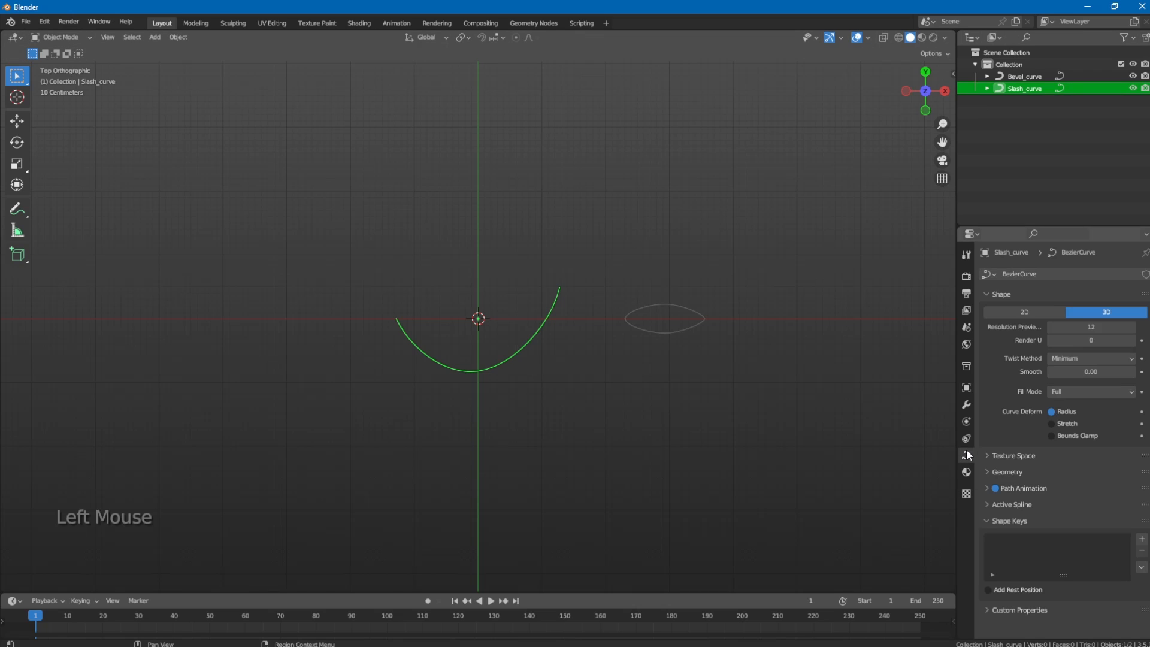
{"action": "left_click", "coordinate": [1019, 471]}
{"action": "scroll", "coordinate": [1001, 438], "scroll_direction": "up", "scroll_amount": 1}
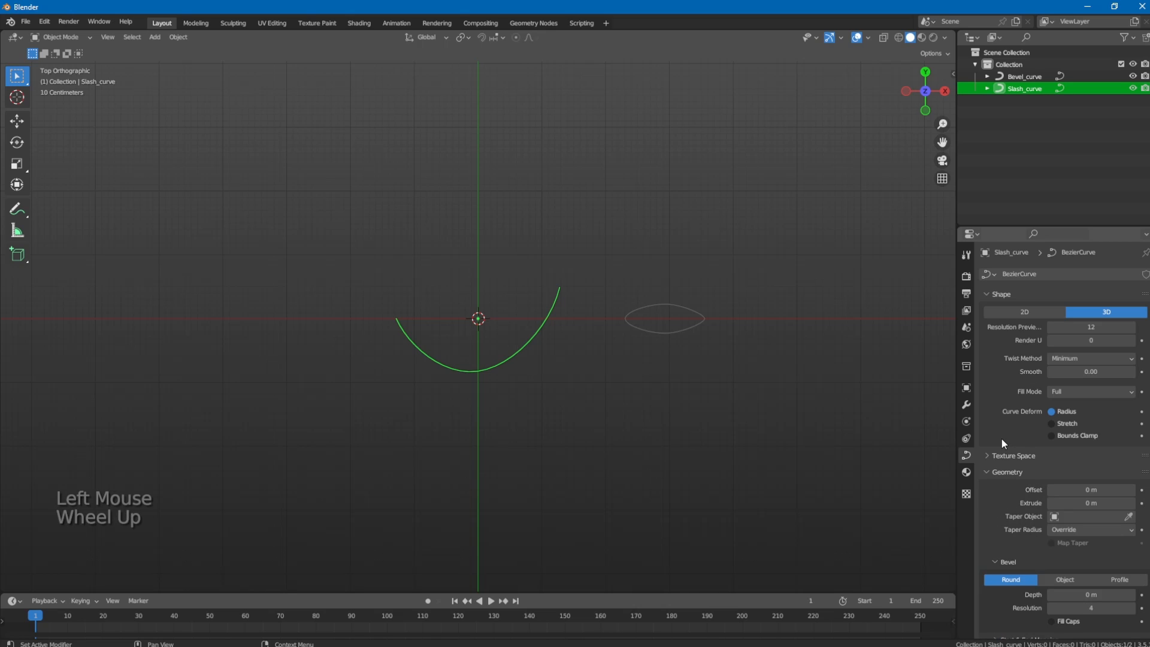
{"action": "scroll", "coordinate": [997, 476], "scroll_direction": "down", "scroll_amount": 2}
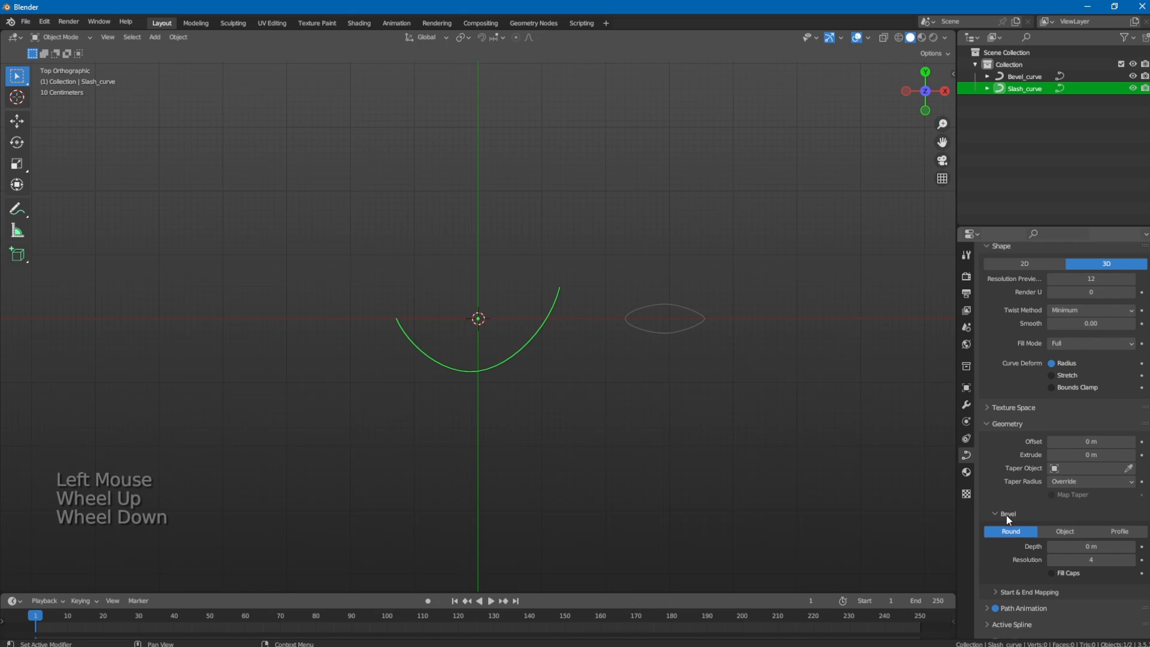
{"action": "left_click", "coordinate": [1073, 532]}
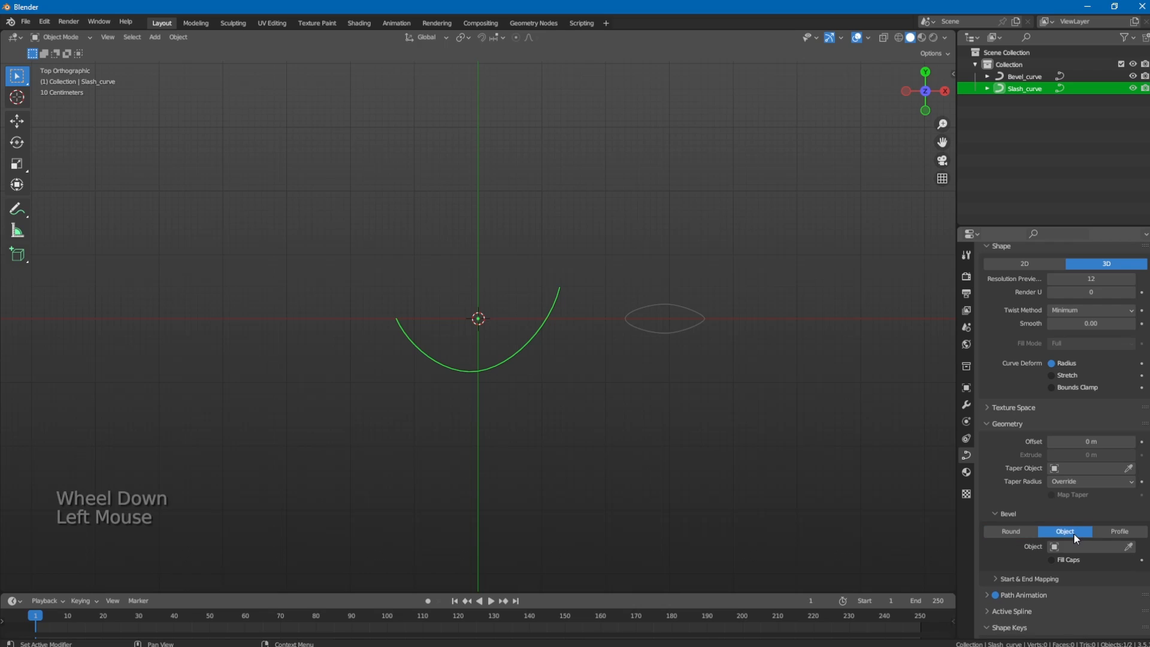
{"action": "left_click", "coordinate": [1130, 547]}
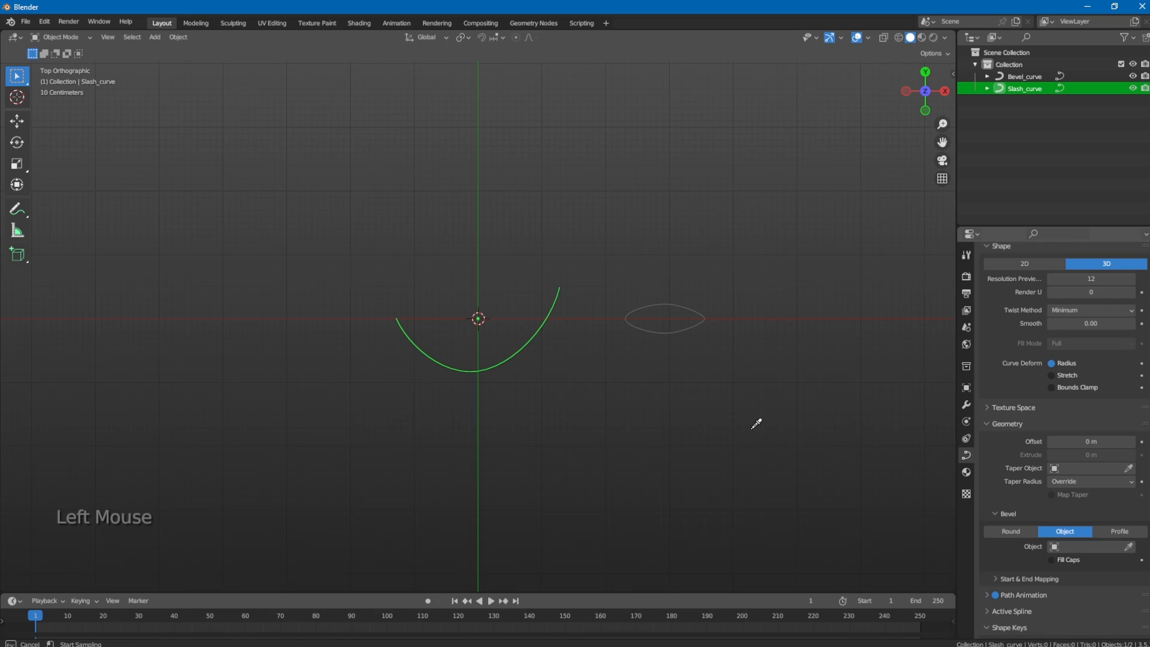
{"action": "left_click", "coordinate": [698, 308]}
{"action": "left_click", "coordinate": [786, 264]}
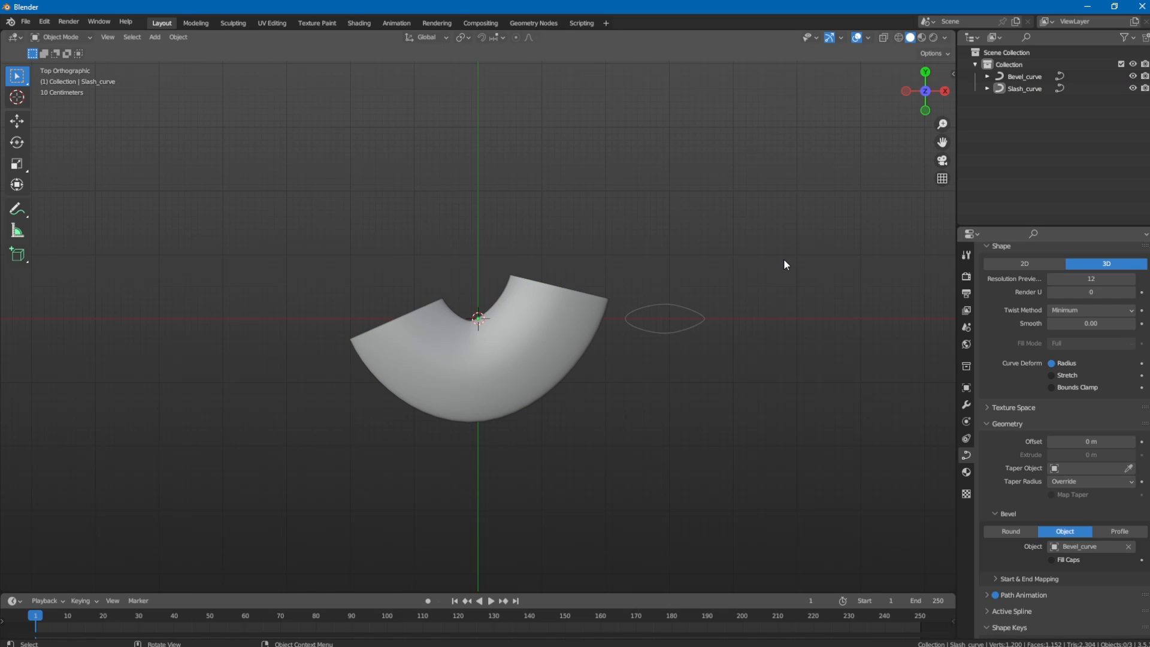
Edit Slash_curve and shrink the radius of its right end point to narrow that end of the mesh.
{"action": "left_click", "coordinate": [601, 296]}
{"action": "key", "text": "Tab"}
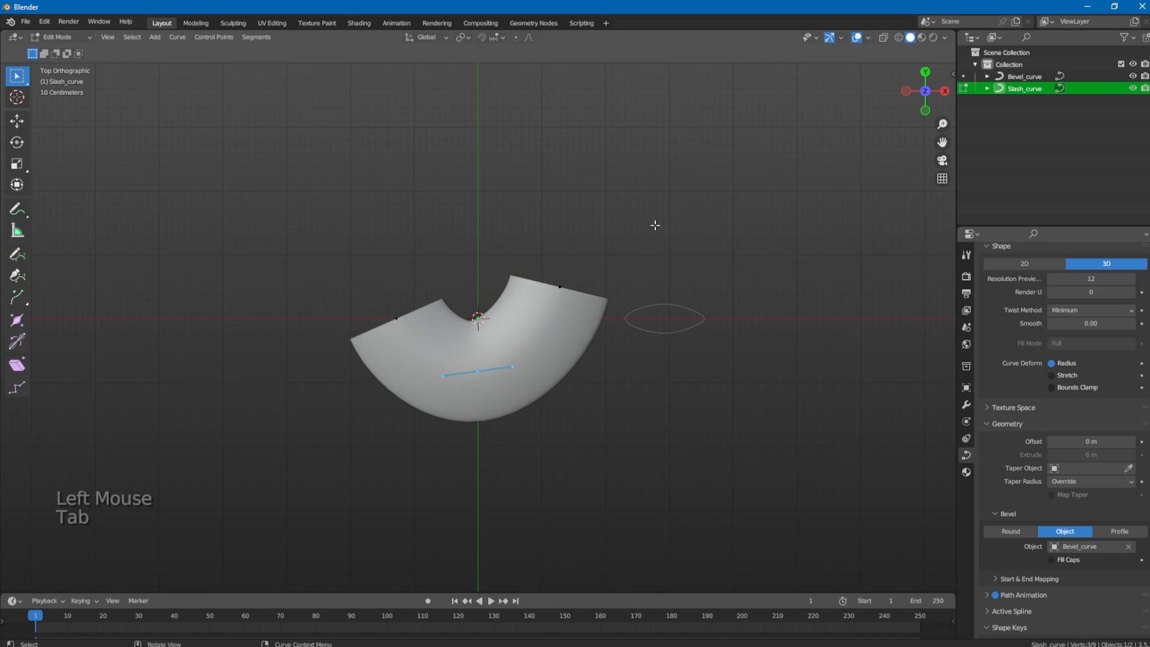
{"action": "left_click", "coordinate": [596, 243]}
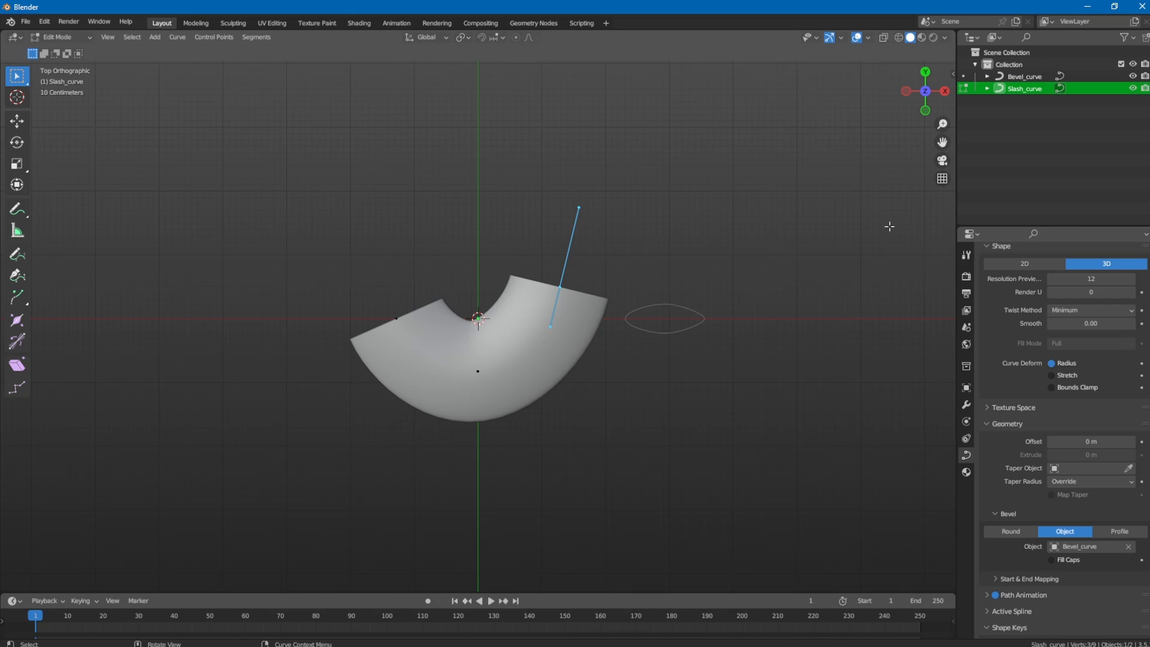
{"action": "key", "text": "alt+s"}
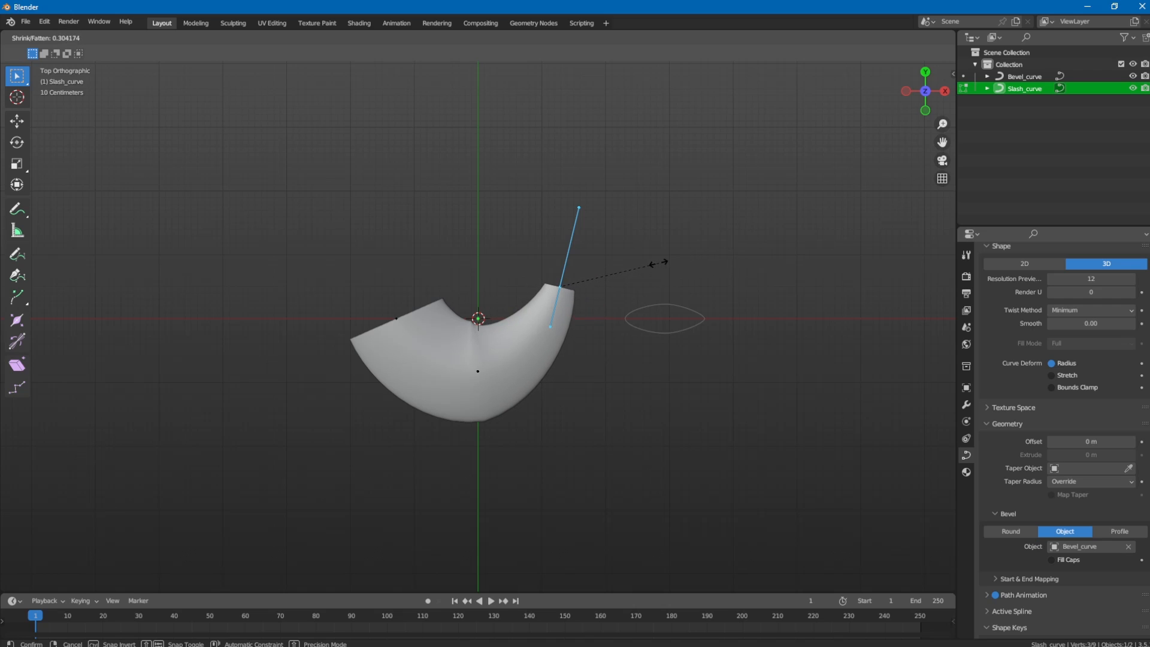
{"action": "left_click", "coordinate": [591, 274]}
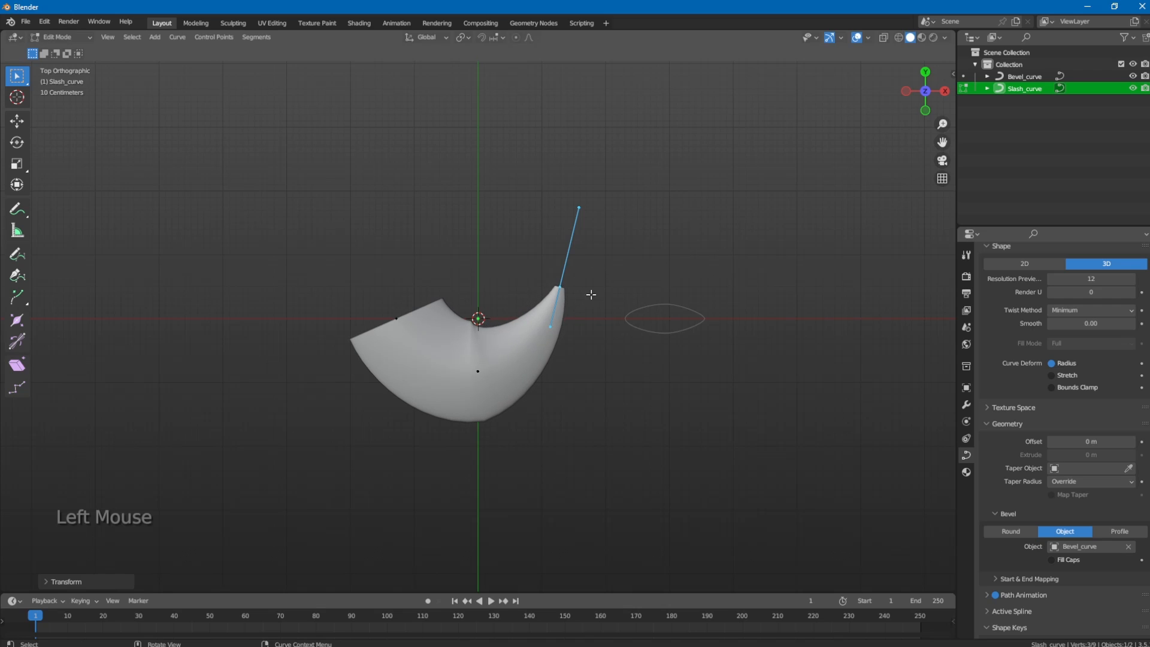
Shrink the radius of the left end point of Slash_curve by a factor of about 0.58.
{"action": "key", "text": "a"}
{"action": "right_click", "coordinate": [550, 224]}
{"action": "left_click", "coordinate": [306, 300]}
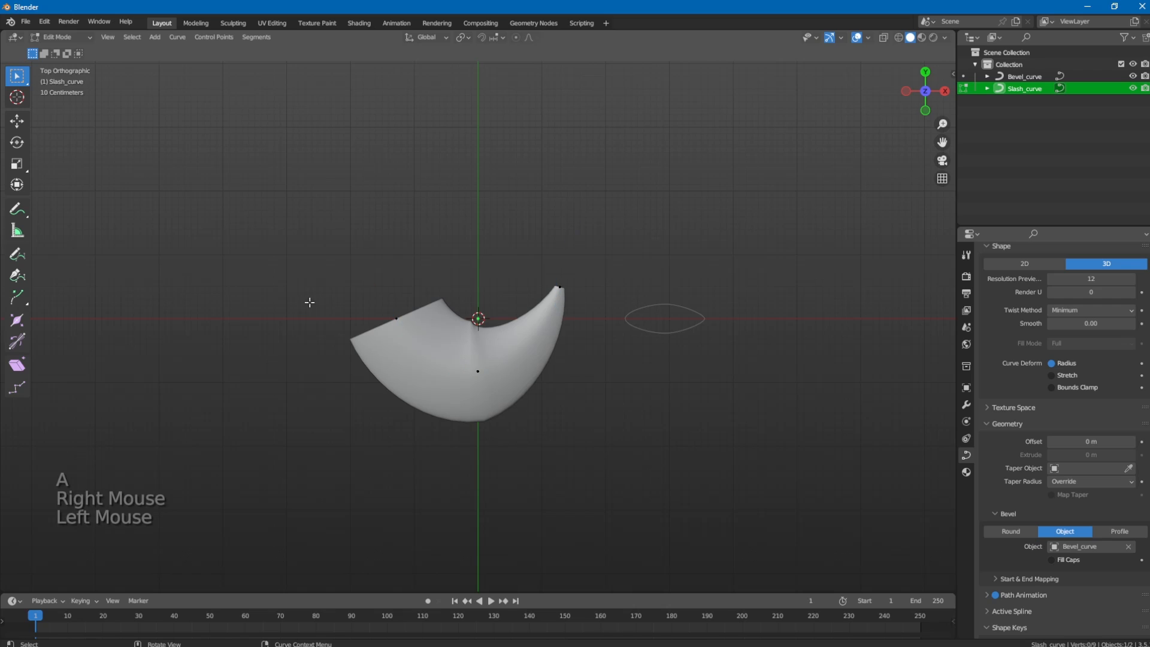
{"action": "left_click", "coordinate": [372, 322]}
{"action": "key", "text": "alt+s"}
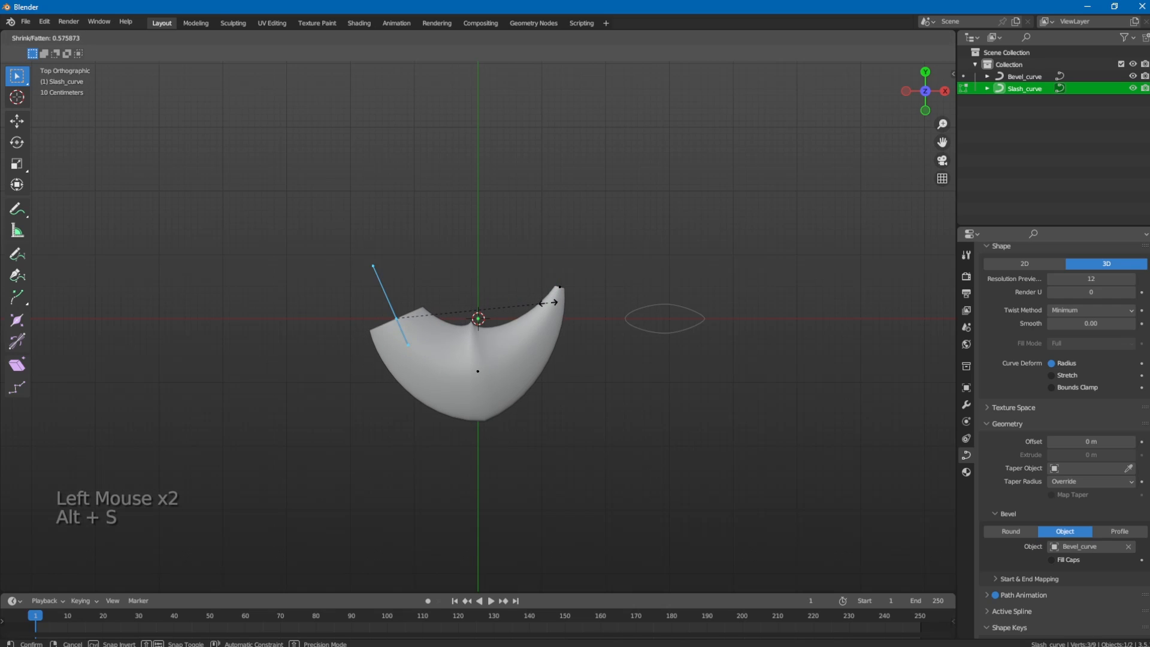
{"action": "left_click", "coordinate": [549, 303]}
Apply Smooth Curve Radius to all control points of Slash_curve and deselect them.
{"action": "key", "text": "a"}
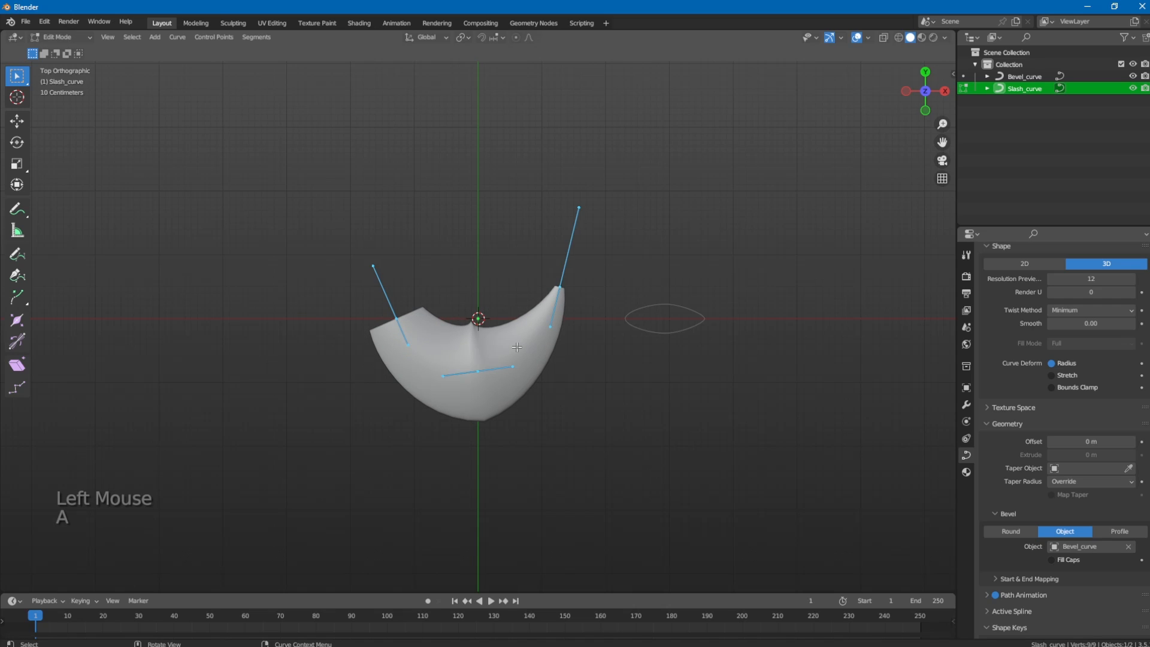
{"action": "left_click_drag", "start_coordinate": [645, 211], "coordinate": [285, 454]}
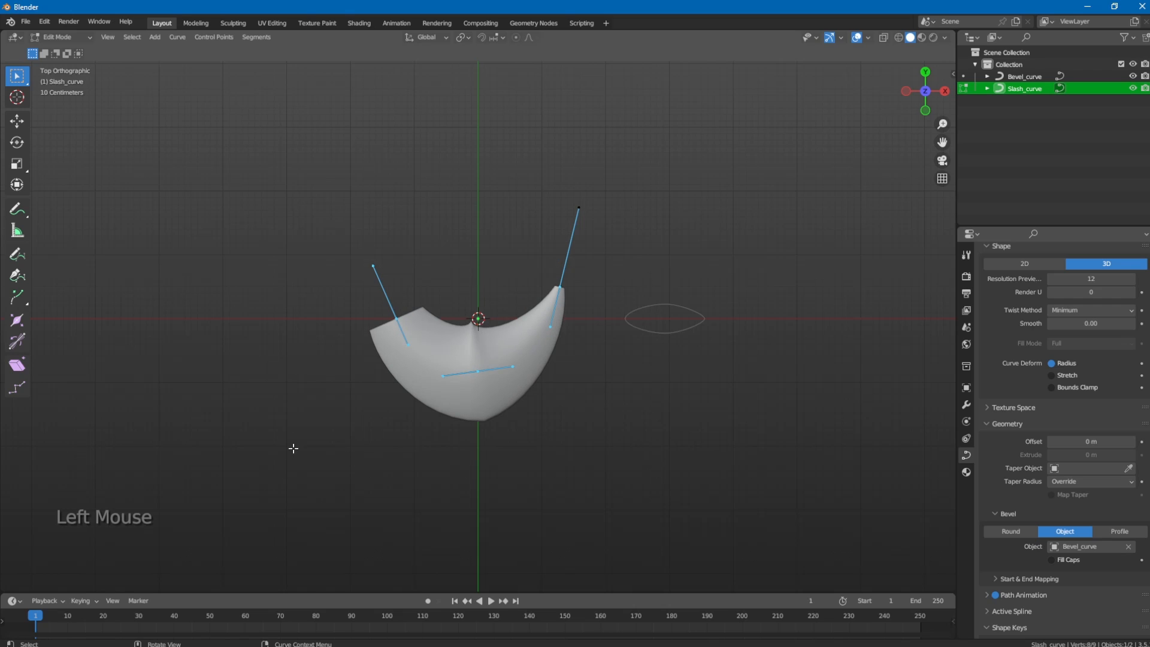
{"action": "key", "text": "a"}
{"action": "right_click", "coordinate": [486, 296]}
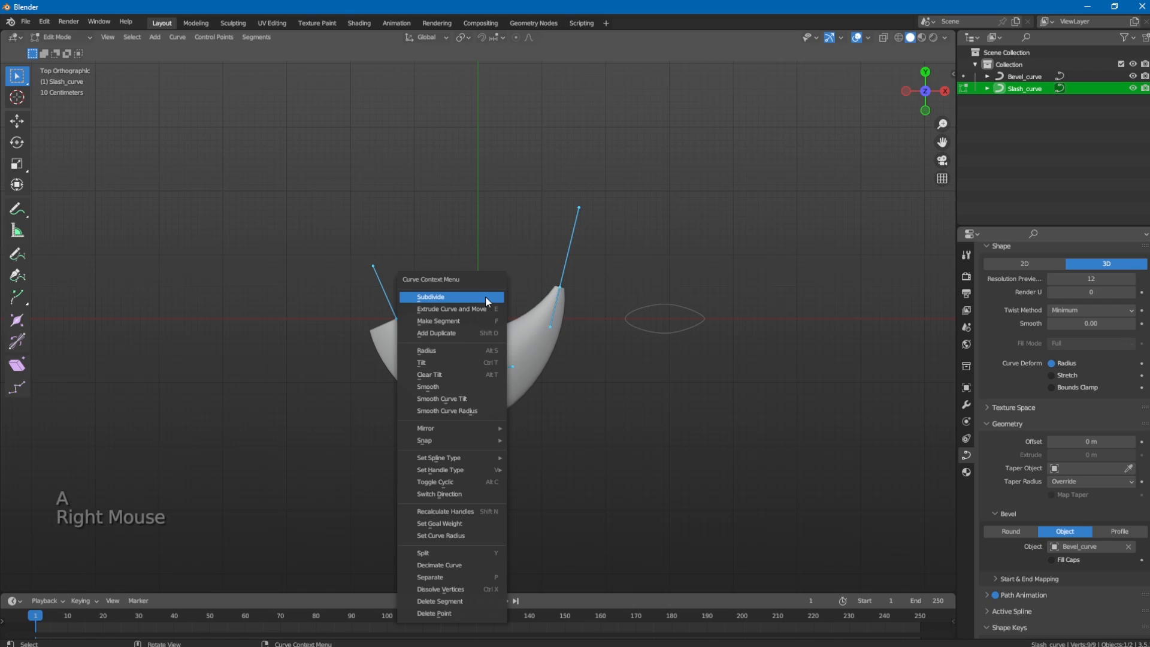
{"action": "left_click", "coordinate": [447, 411]}
{"action": "left_click", "coordinate": [755, 435]}
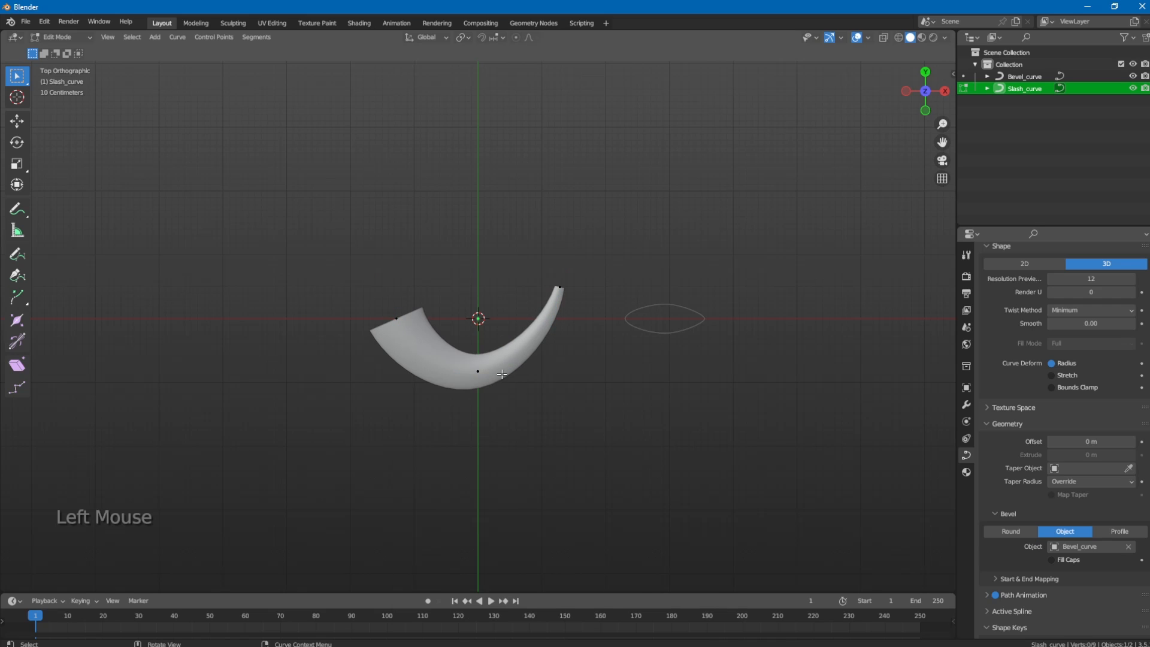
Shrink the right end point's radius further to a sharp tip and rotate its handles slightly counterclockwise.
{"action": "scroll", "coordinate": [627, 268], "scroll_direction": "up", "scroll_amount": 2}
{"action": "left_click", "coordinate": [627, 268]}
{"action": "key", "text": "alt+s"}
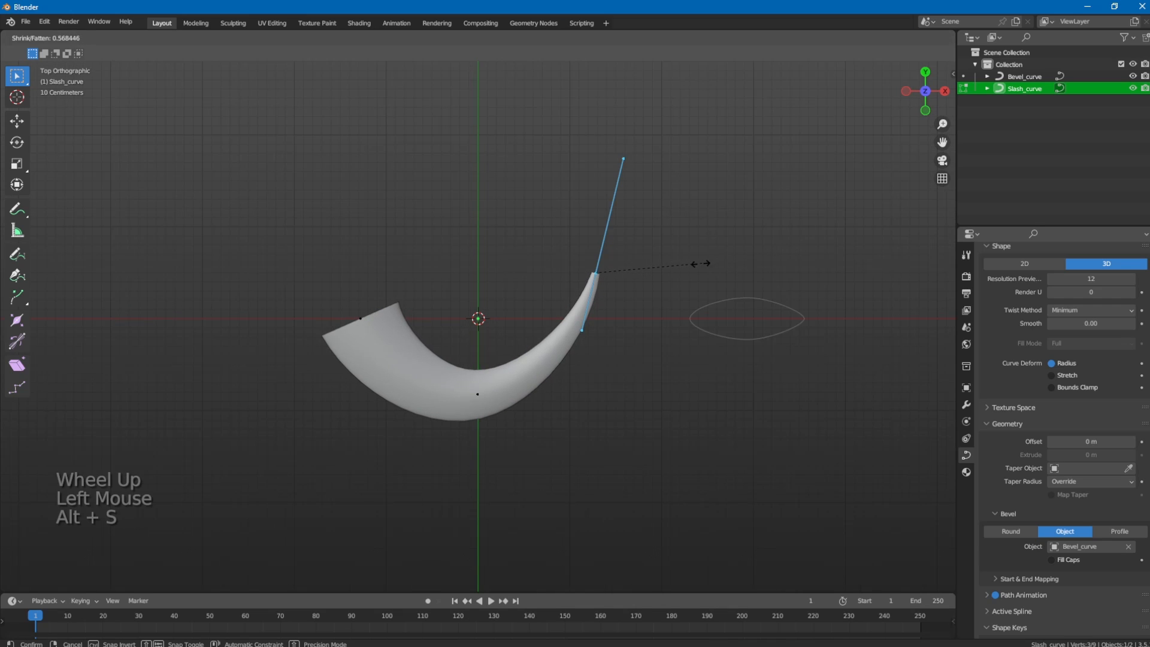
{"action": "left_click", "coordinate": [638, 261]}
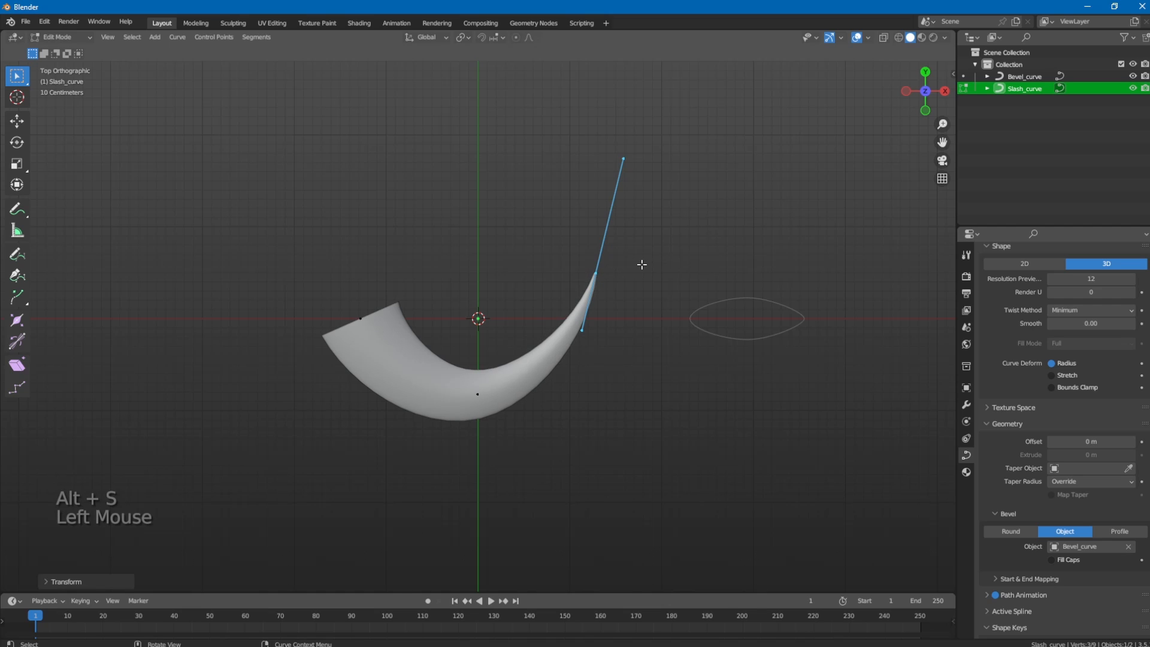
{"action": "scroll", "coordinate": [623, 293], "scroll_direction": "down", "scroll_amount": 1}
{"action": "scroll", "coordinate": [610, 314], "scroll_direction": "up", "scroll_amount": 1}
{"action": "key", "text": "r"}
{"action": "left_click", "coordinate": [685, 270]}
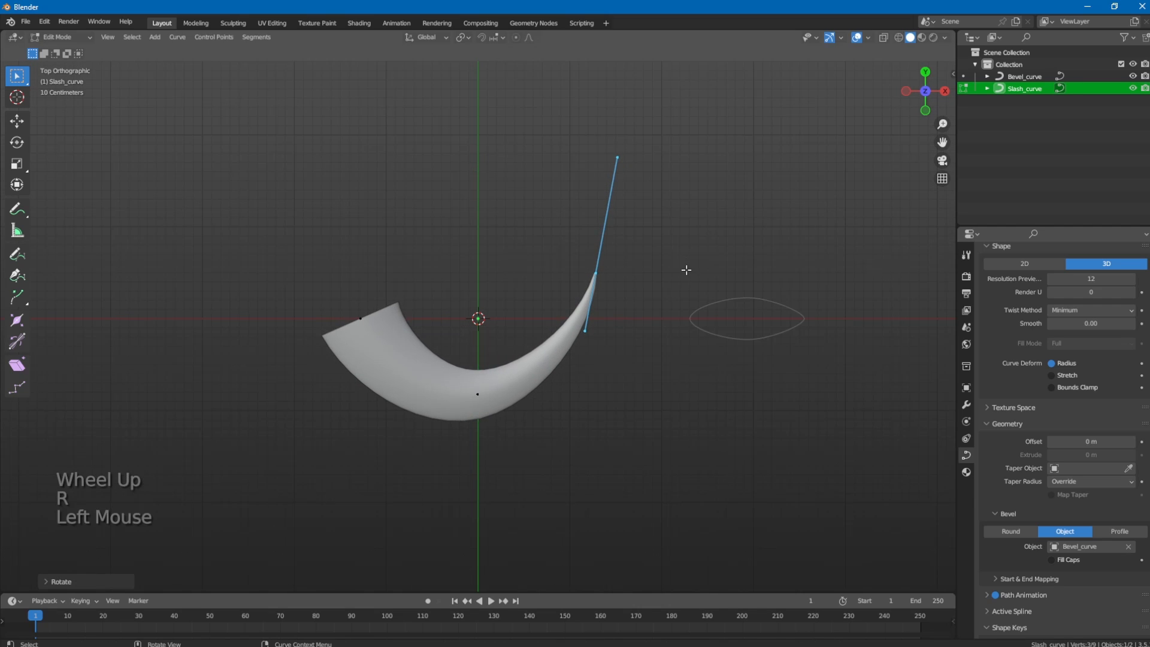
Leave edit mode and select the Bevel_curve outline, inspecting the slash mesh's thickness from the side.
{"action": "key", "text": "Tab"}
{"action": "left_click", "coordinate": [503, 420]}
{"action": "left_click", "coordinate": [743, 337]}
{"action": "scroll", "coordinate": [540, 427], "scroll_direction": "up", "scroll_amount": 1}
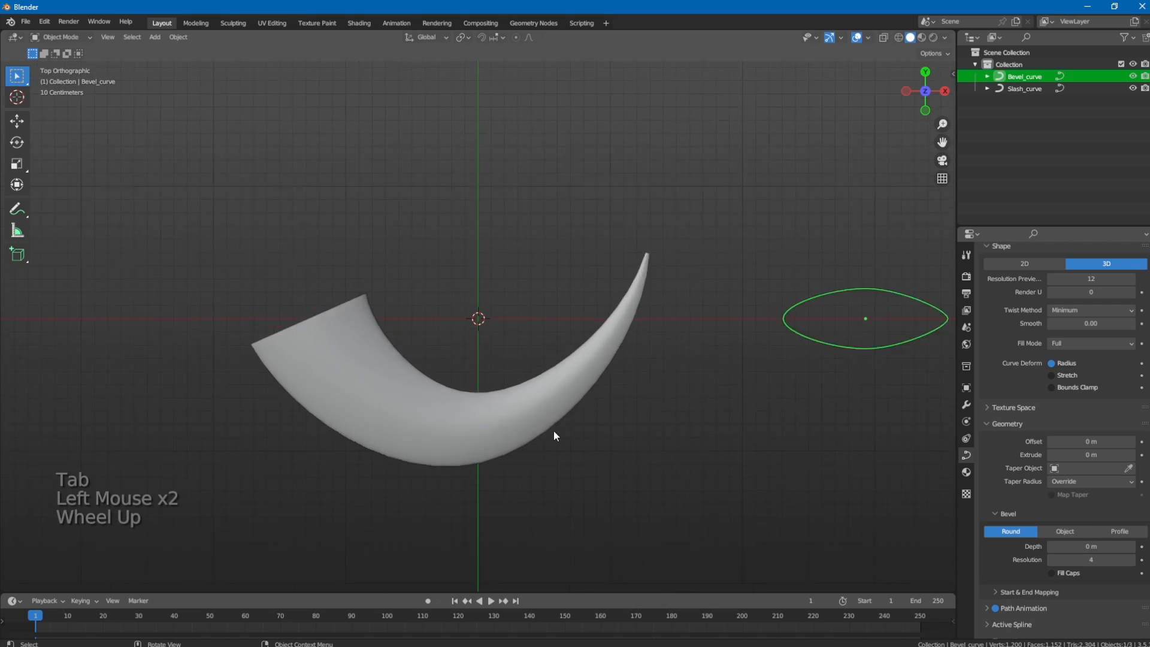
{"action": "scroll", "coordinate": [593, 485], "scroll_direction": "down", "scroll_amount": 1}
{"action": "middle_click_drag", "start_coordinate": [604, 502], "coordinate": [637, 359]}
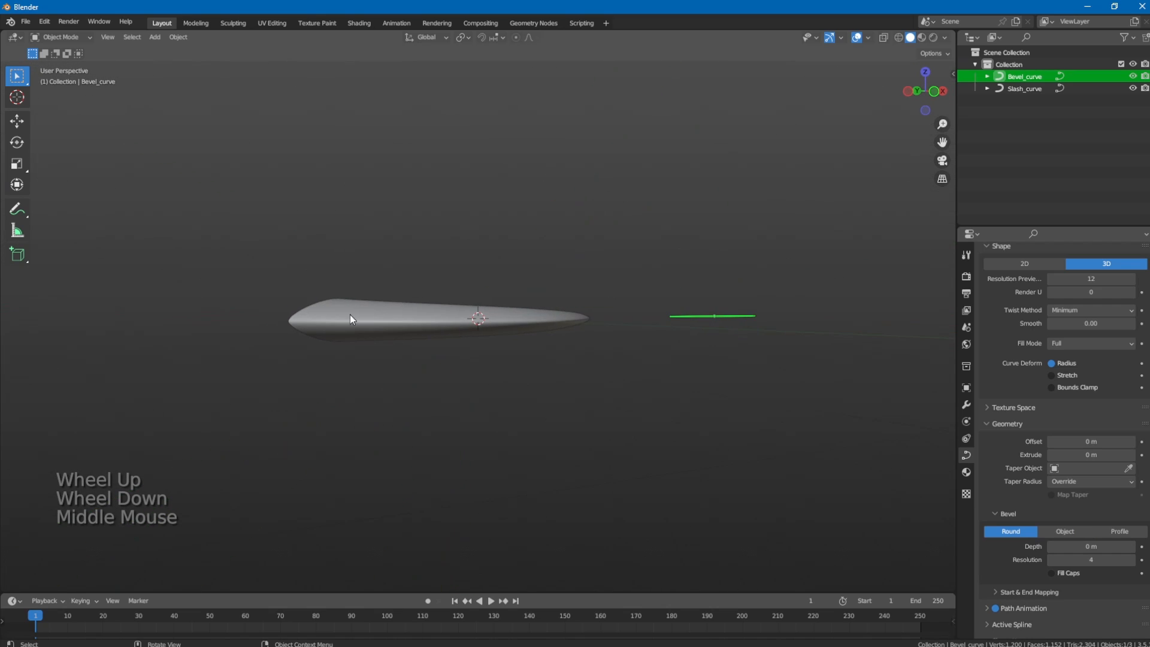
{"action": "middle_click_drag", "start_coordinate": [476, 351], "coordinate": [447, 344]}
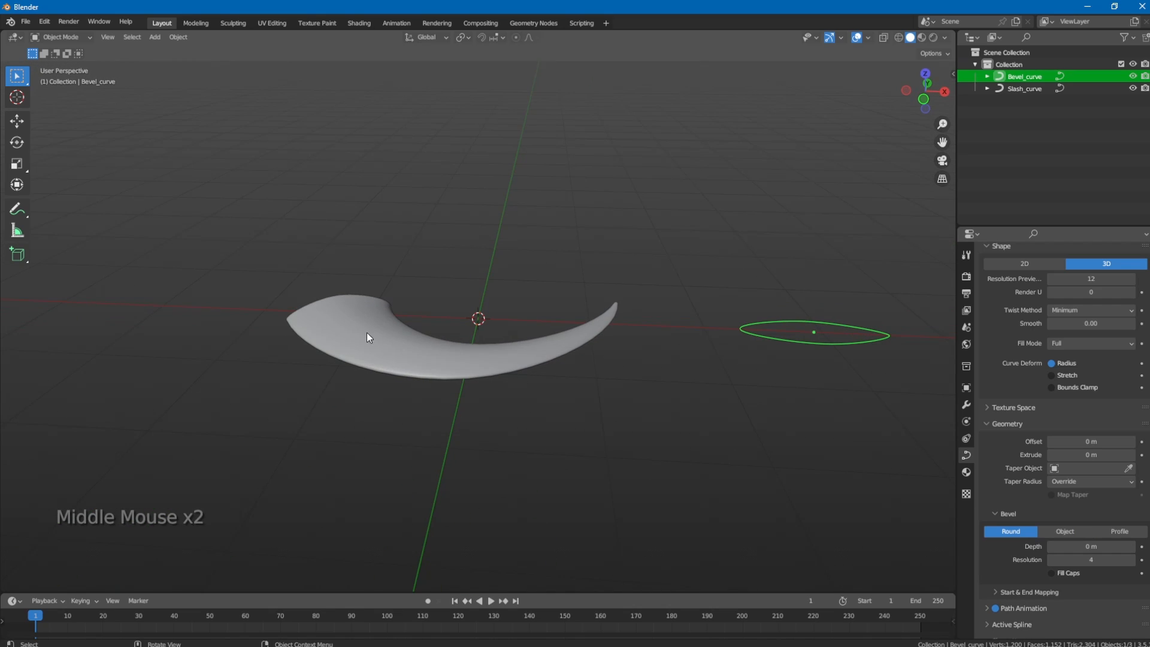
Open the Bevel_curve outline for editing in top view and select its right point.
{"action": "key", "text": "Tab"}
{"action": "scroll", "coordinate": [693, 332], "scroll_direction": "down", "scroll_amount": 1}
{"action": "scroll", "coordinate": [694, 331], "scroll_direction": "up", "scroll_amount": 2}
{"action": "key", "text": "KP_1"}
{"action": "key", "text": "KP_7"}
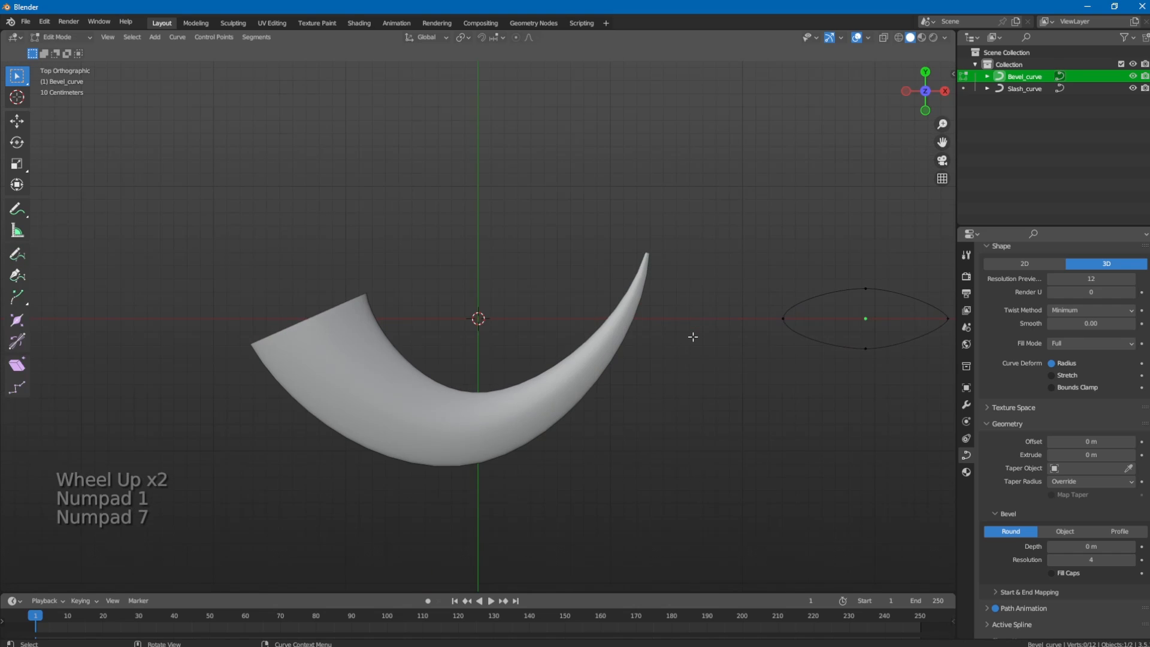
{"action": "middle_click_drag", "start_coordinate": [693, 331], "coordinate": [523, 343], "text": "shift"}
{"action": "left_click", "coordinate": [651, 326]}
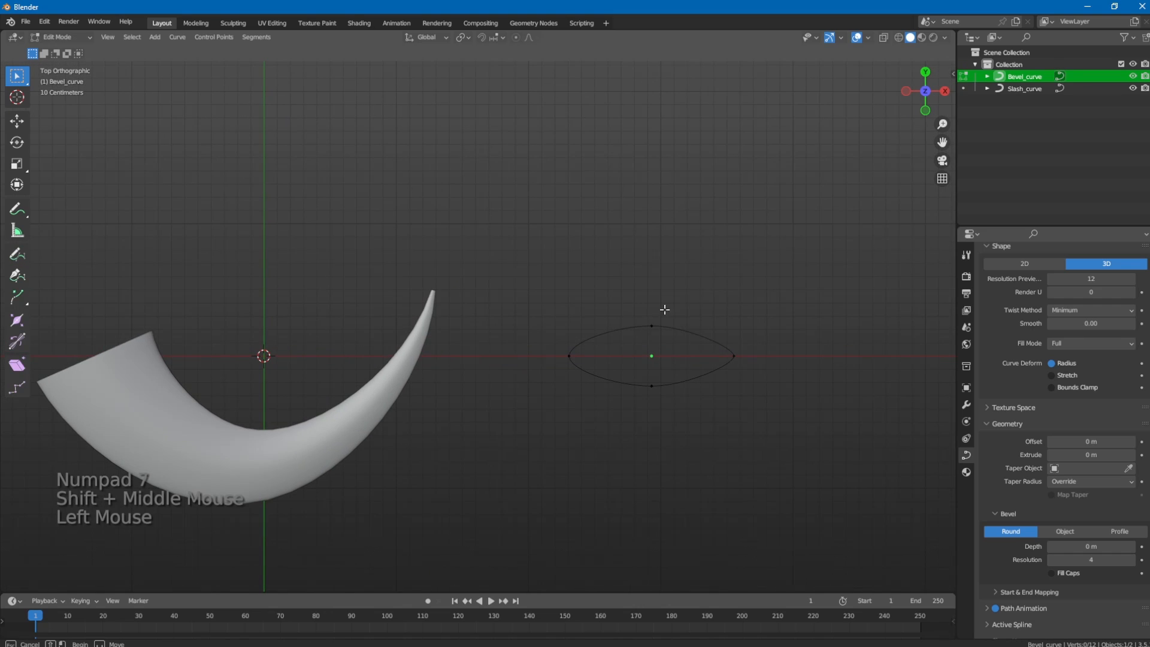
{"action": "left_click", "coordinate": [771, 332]}
{"action": "key", "text": "alt+s"}
{"action": "key", "text": "y"}
{"action": "right_click", "coordinate": [803, 302]}
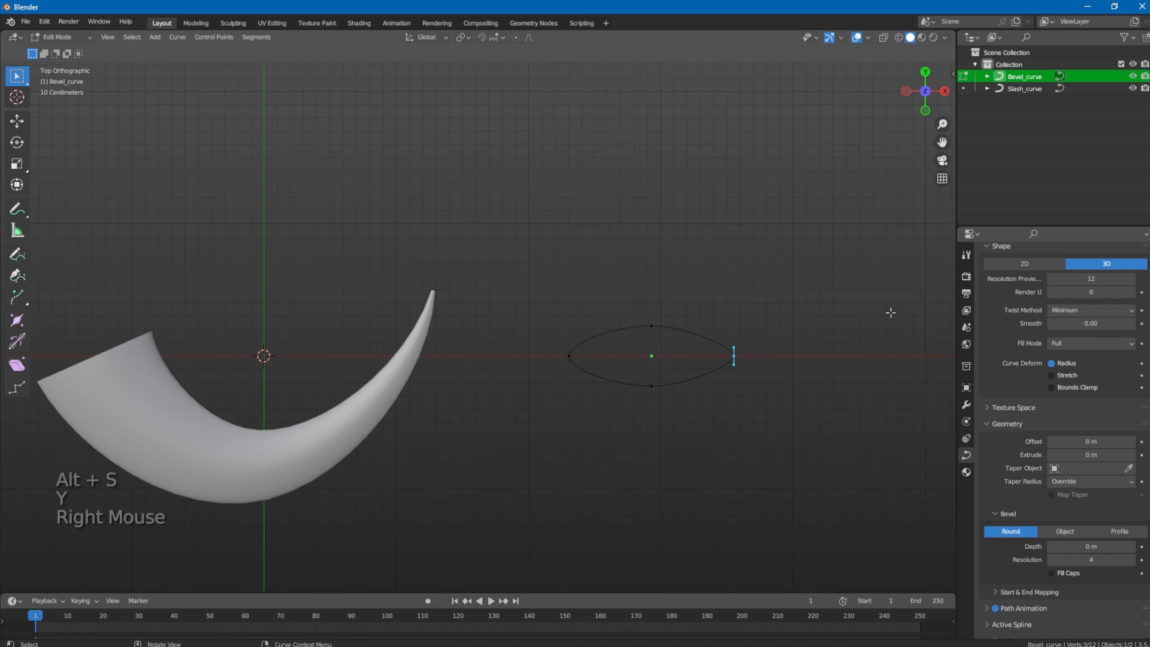
Shorten the handles of the outline's right and left points along Y and select its upper point.
{"action": "key", "text": "s"}
{"action": "key", "text": "y"}
{"action": "left_click", "coordinate": [607, 345]}
{"action": "left_click", "coordinate": [538, 345]}
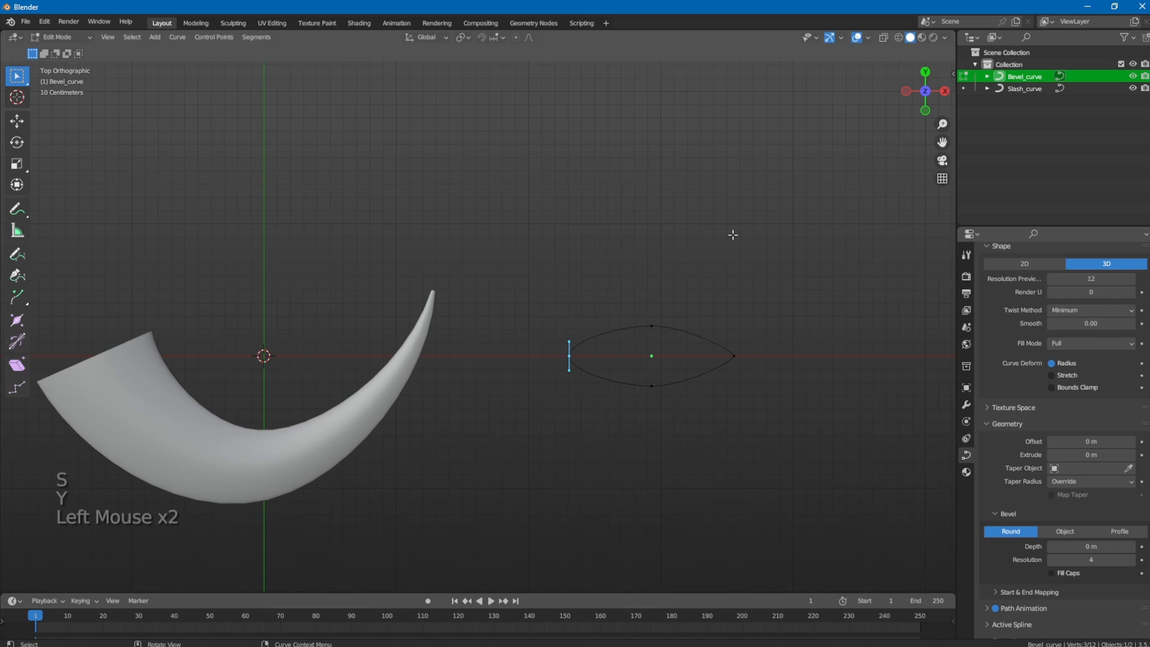
{"action": "key", "text": "s"}
{"action": "key", "text": "y"}
{"action": "left_click", "coordinate": [640, 264]}
{"action": "left_click", "coordinate": [690, 295]}
{"action": "key", "text": "alt+s"}
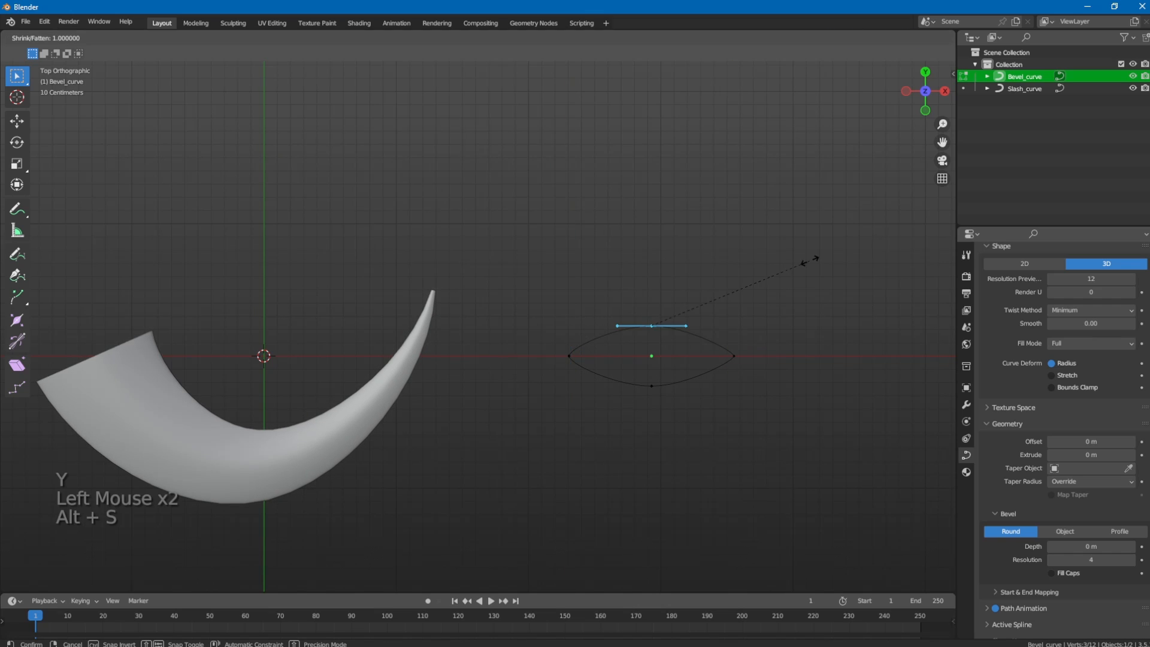
{"action": "key", "text": "x"}
{"action": "right_click", "coordinate": [828, 277]}
Shorten the handles of the outline's upper and lower points along X to about 0.45 of their length.
{"action": "key", "text": "s"}
{"action": "key", "text": "x"}
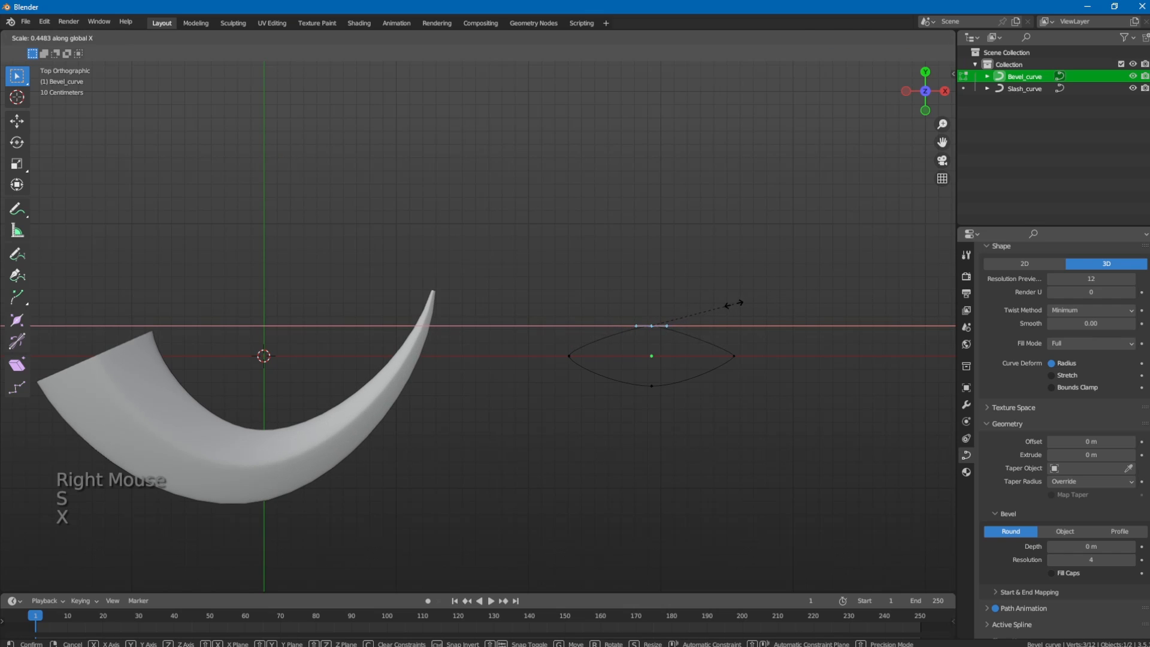
{"action": "left_click", "coordinate": [730, 305]}
{"action": "left_click", "coordinate": [659, 388]}
{"action": "key", "text": "s"}
{"action": "key", "text": "x"}
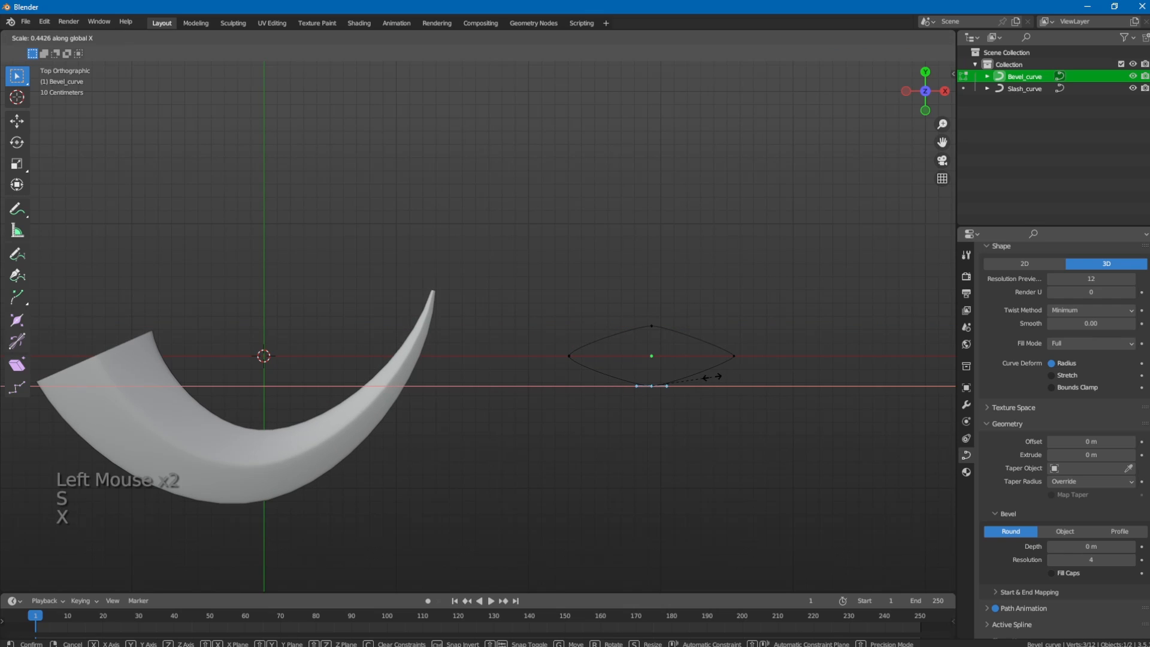
{"action": "left_click", "coordinate": [718, 378]}
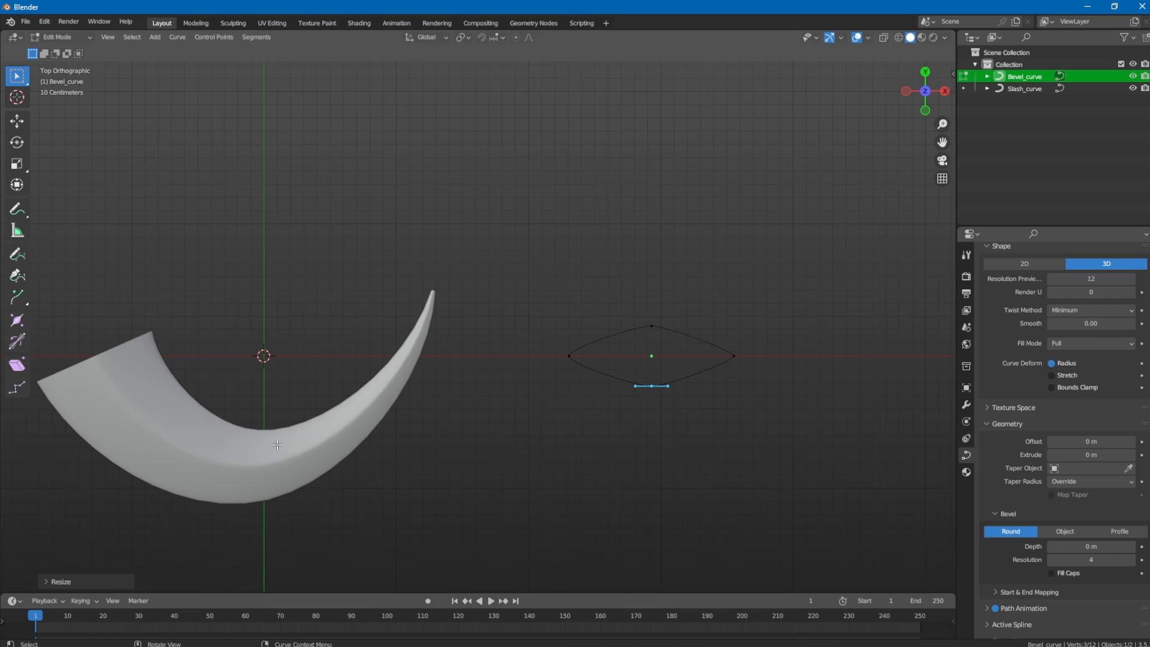
{"action": "left_click", "coordinate": [704, 442]}
{"action": "left_click", "coordinate": [652, 367]}
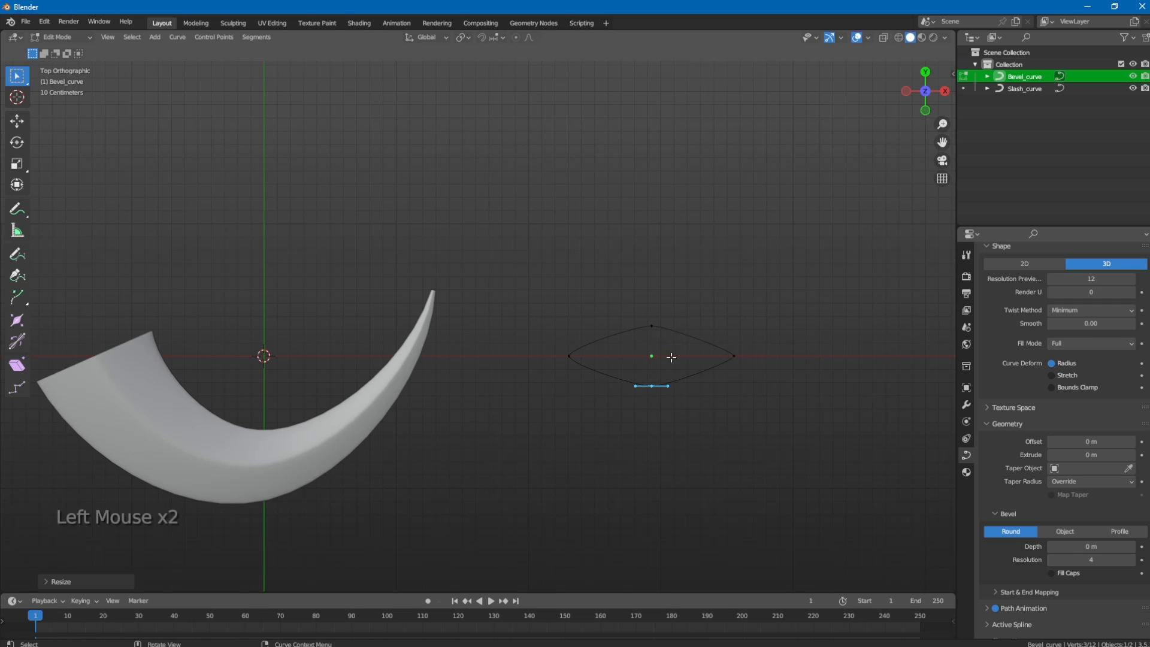
{"action": "key", "text": "g"}
{"action": "right_click", "coordinate": [483, 388]}
Move the outline's right point inward along X by about 0.15 m.
{"action": "left_click_drag", "start_coordinate": [799, 330], "coordinate": [713, 373]}
{"action": "key", "text": "g"}
{"action": "key", "text": "x"}
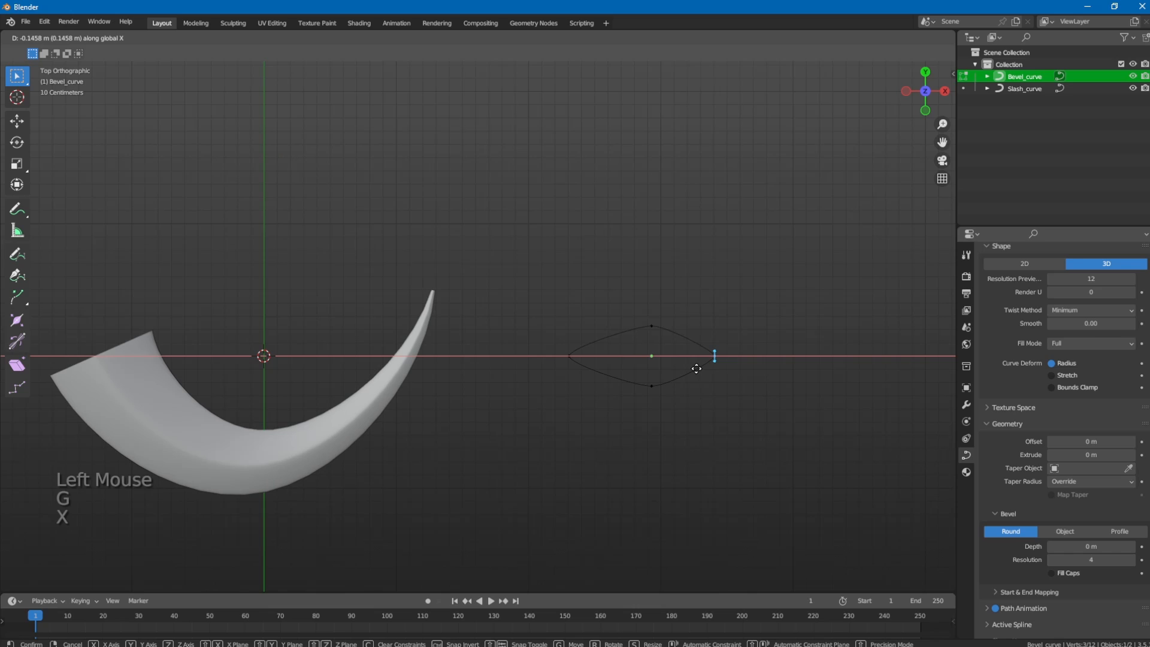
{"action": "left_click", "coordinate": [697, 368]}
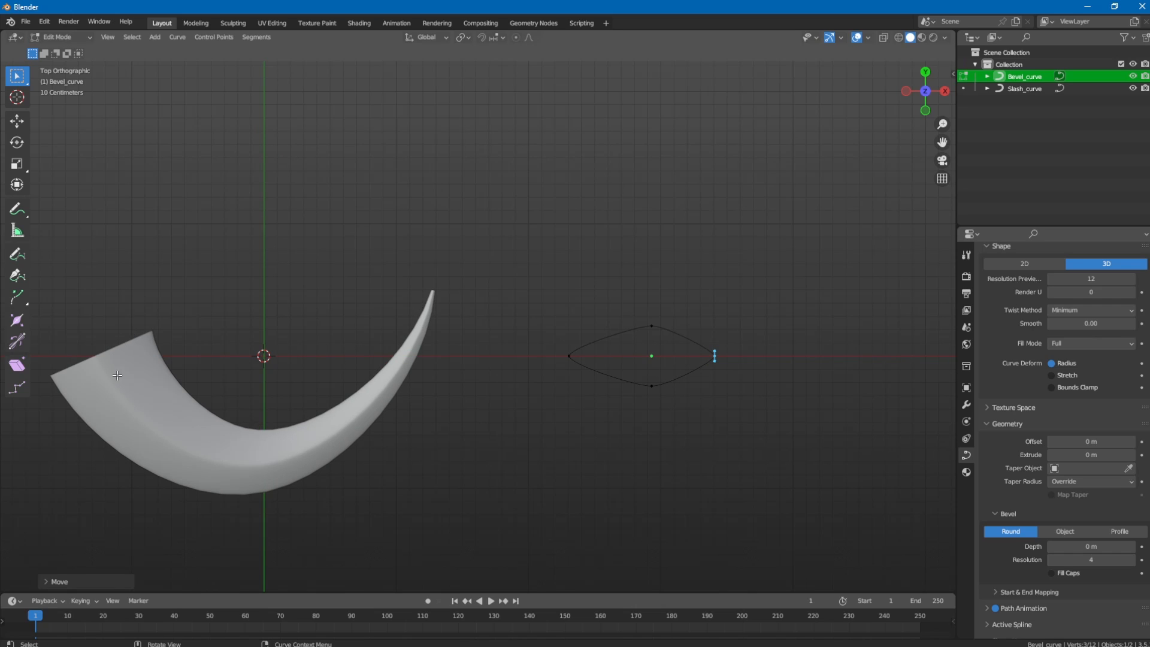
{"action": "left_click", "coordinate": [568, 339]}
{"action": "key", "text": "g"}
{"action": "key", "text": "x"}
{"action": "right_click", "coordinate": [429, 383]}
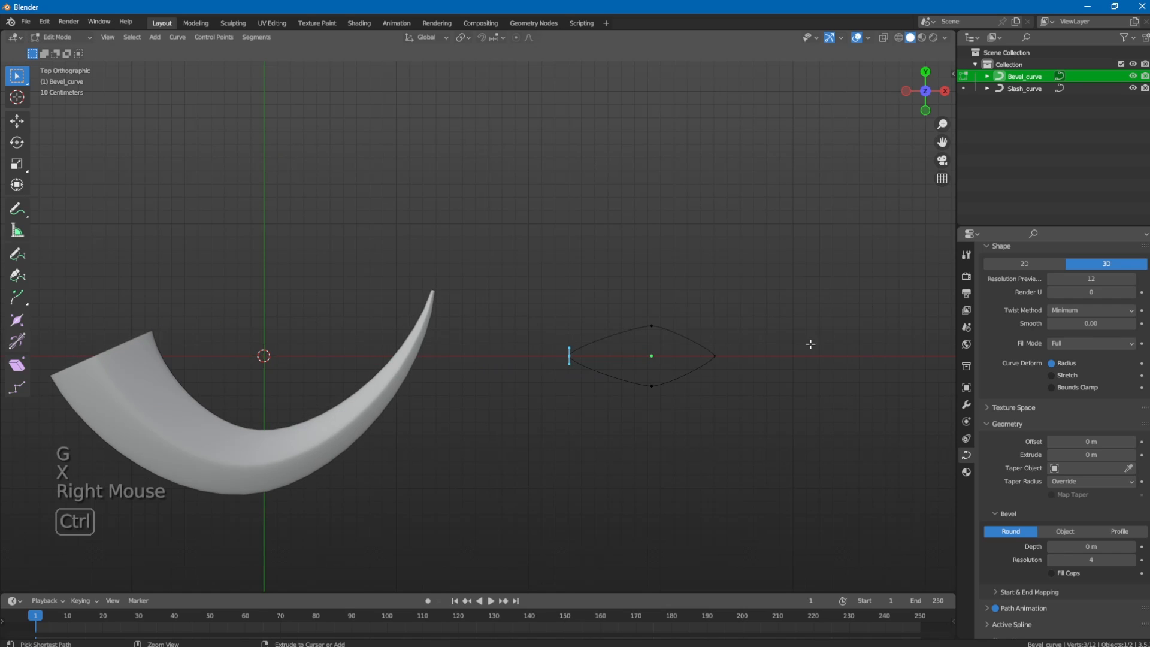
{"action": "left_click", "coordinate": [799, 380]}
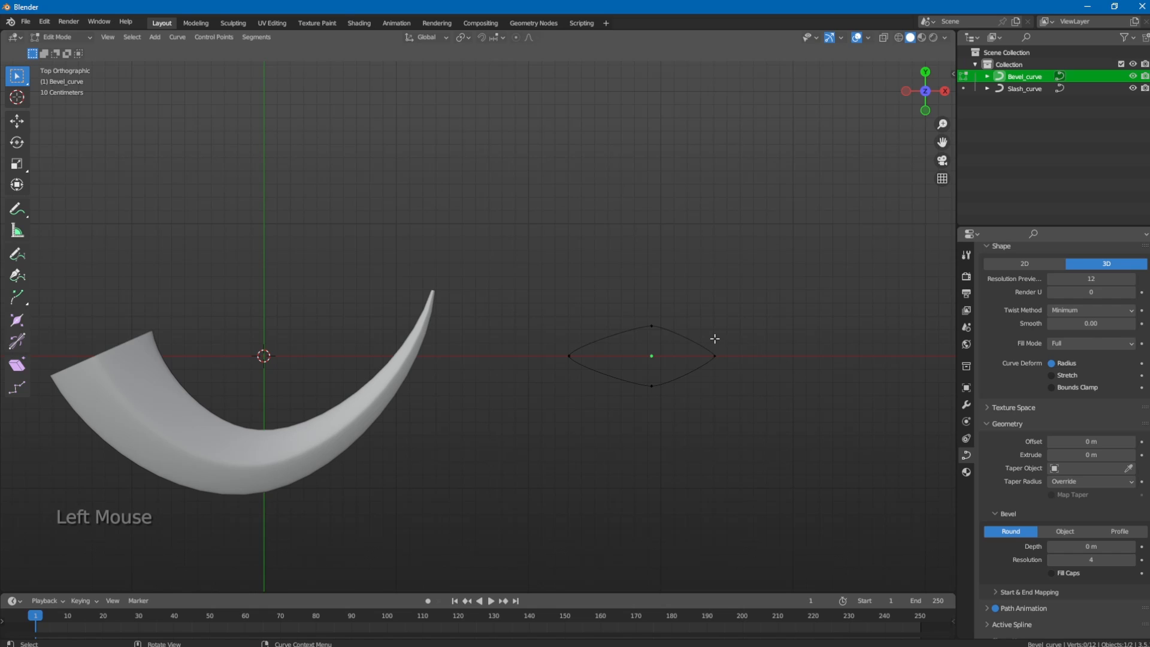
Move the outline's left point inward along X by about 0.03 m, and nudge it slightly further in.
{"action": "left_click", "coordinate": [568, 358]}
{"action": "key", "text": "g"}
{"action": "key", "text": "x"}
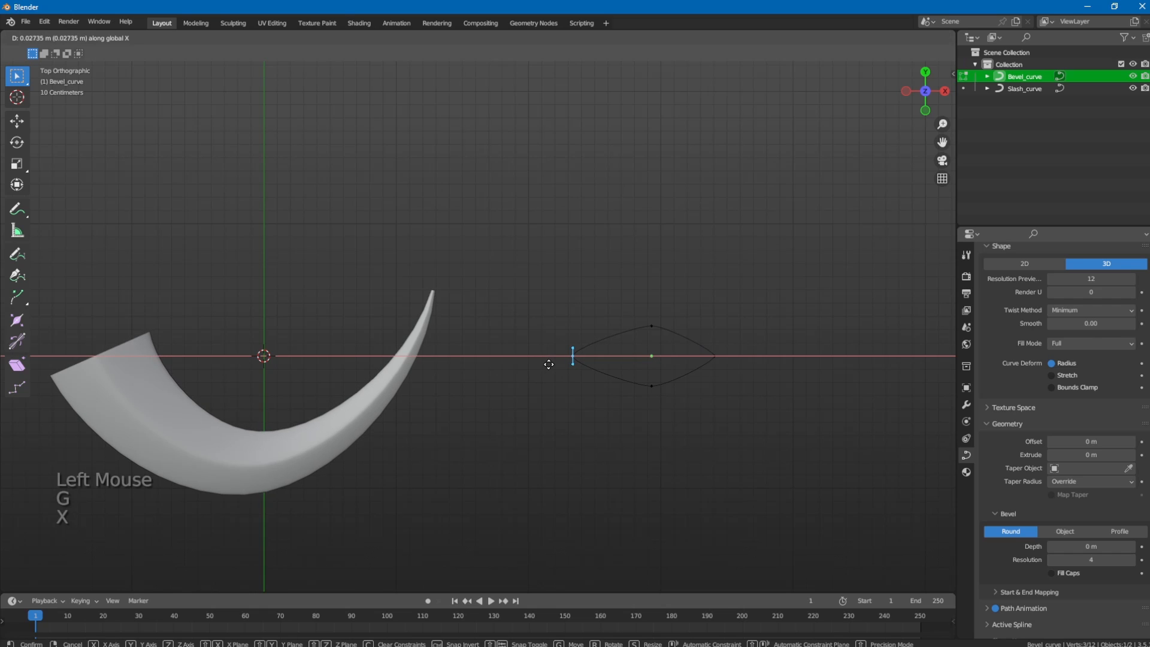
{"action": "left_click", "coordinate": [548, 364]}
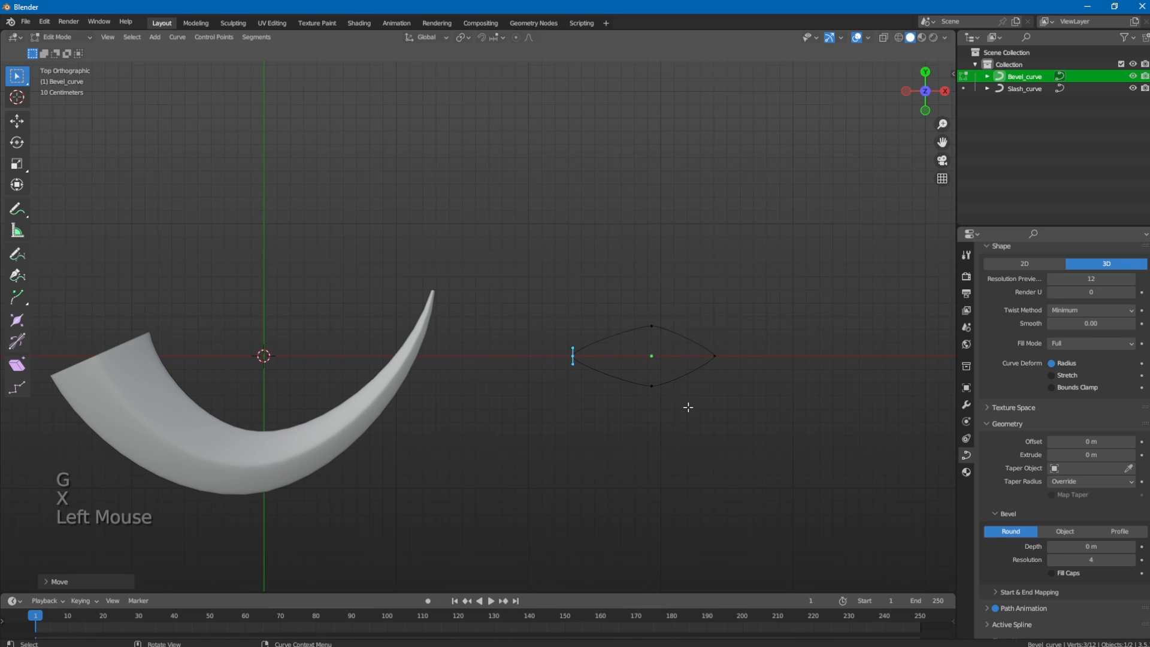
{"action": "key", "text": "g"}
{"action": "key", "text": "x"}
{"action": "left_click", "coordinate": [634, 352]}
{"action": "scroll", "coordinate": [687, 428], "scroll_direction": "down", "scroll_amount": 2}
{"action": "scroll", "coordinate": [688, 428], "scroll_direction": "up", "scroll_amount": 1}
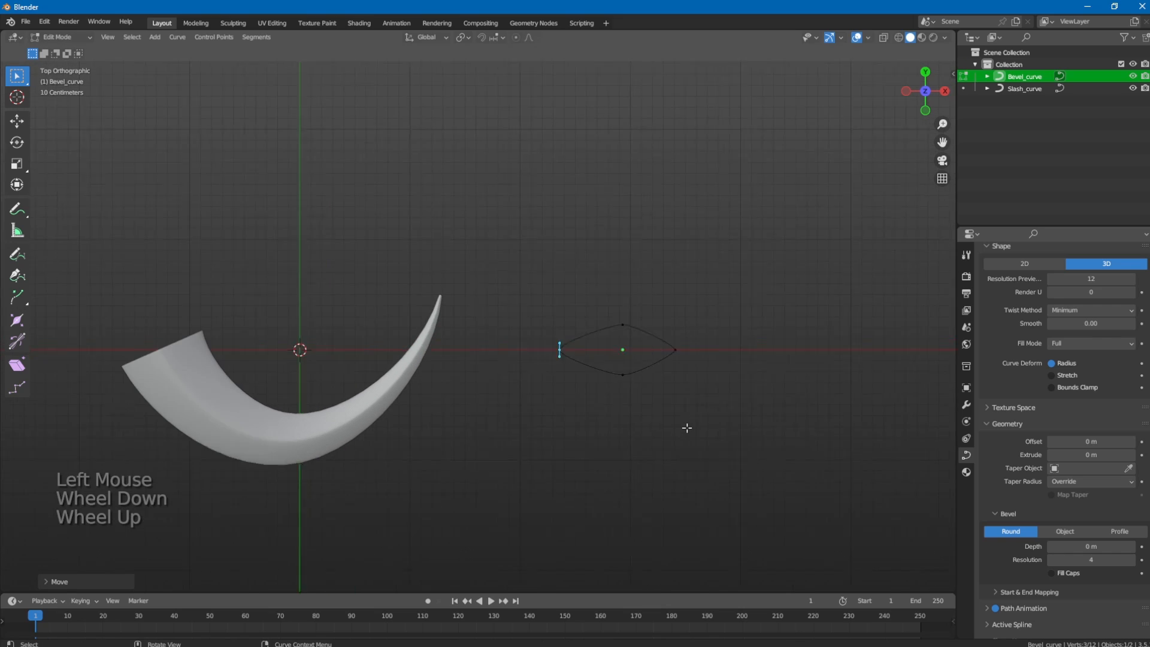
{"action": "scroll", "coordinate": [687, 428], "scroll_direction": "up", "scroll_amount": 1}
{"action": "left_click_drag", "start_coordinate": [747, 278], "coordinate": [537, 425]}
{"action": "key", "text": "s"}
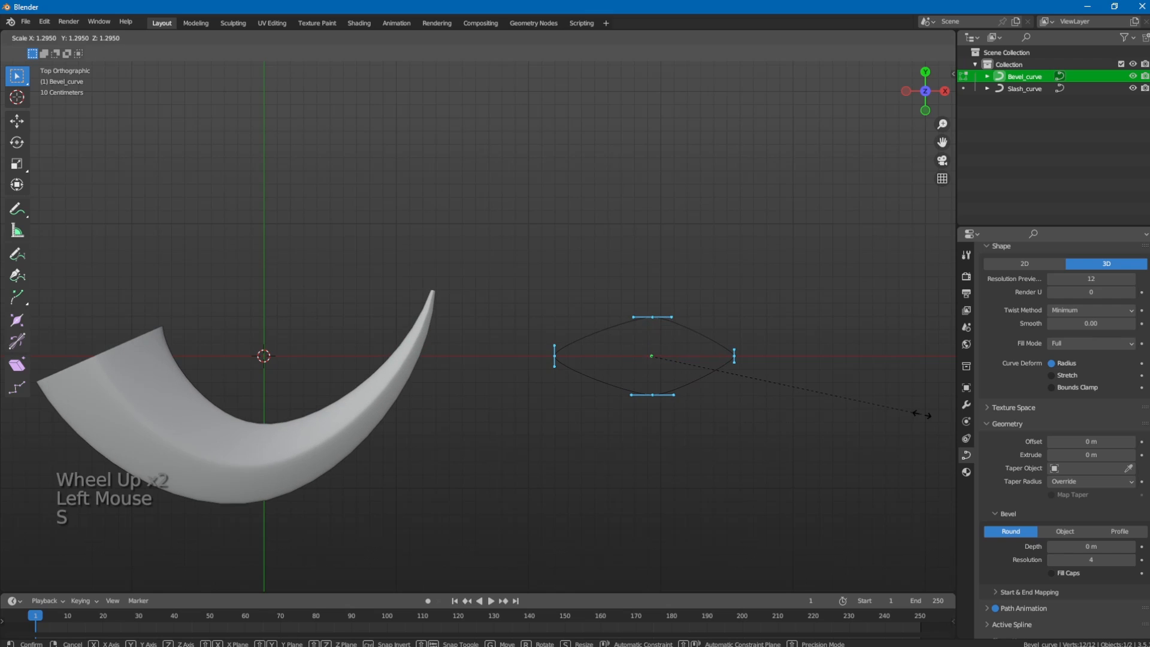
{"action": "right_click", "coordinate": [922, 414]}
{"action": "scroll", "coordinate": [643, 376], "scroll_direction": "down", "scroll_amount": 1}
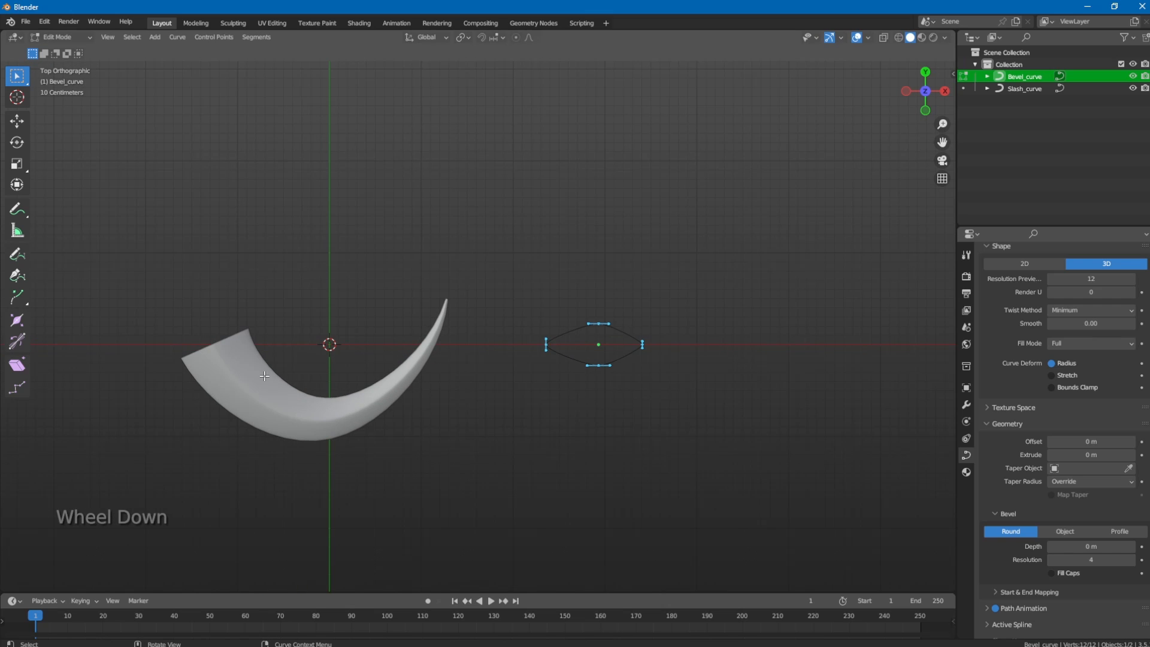
Switch editing from the Bevel_curve to the Slash_curve and move its middle point slightly down along Y, then return to object mode.
{"action": "key", "text": "Tab"}
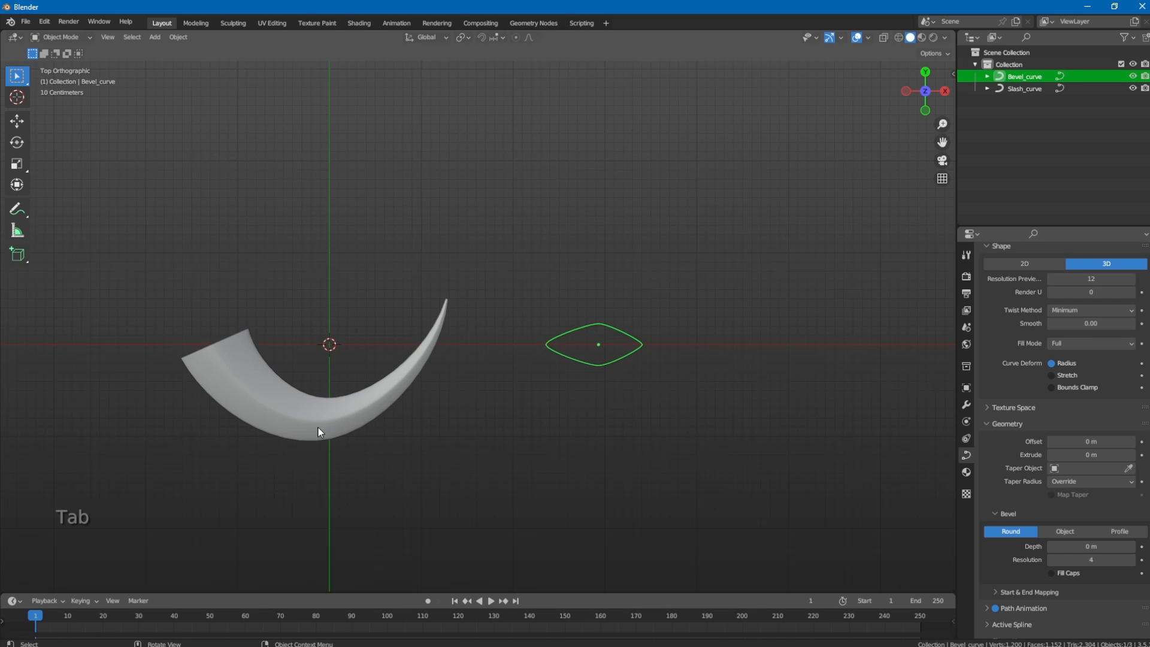
{"action": "left_click", "coordinate": [340, 434]}
{"action": "key", "text": "Tab"}
{"action": "left_click", "coordinate": [329, 420]}
{"action": "key", "text": "g"}
{"action": "key", "text": "y"}
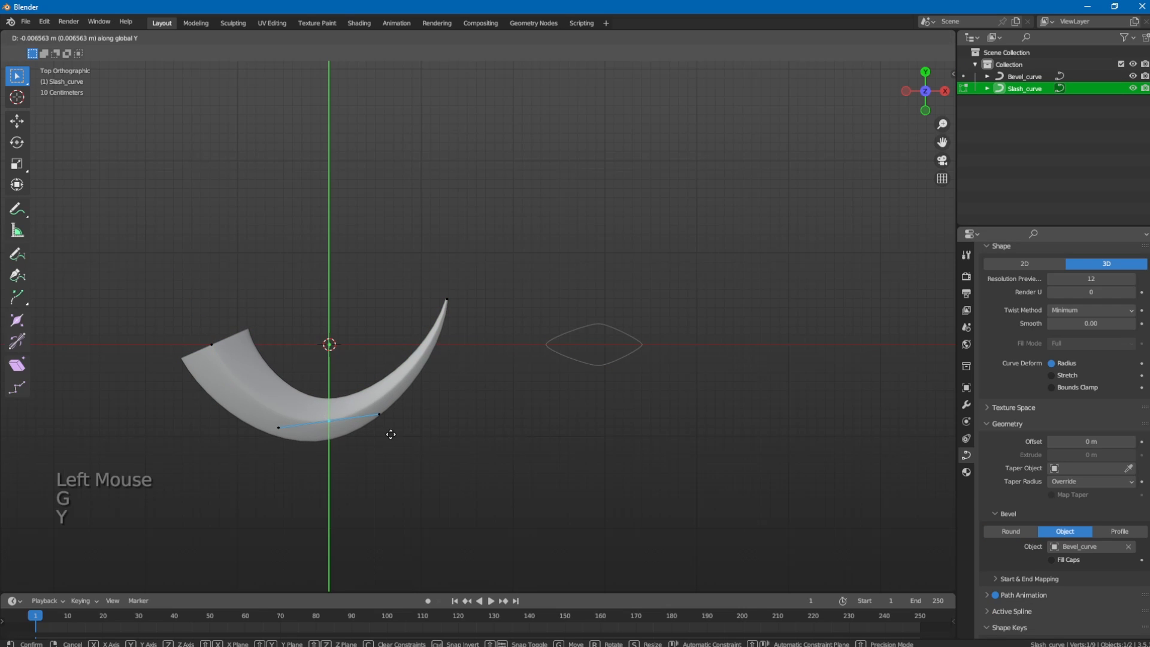
{"action": "left_click", "coordinate": [390, 435]}
{"action": "key", "text": "Tab"}
{"action": "left_click", "coordinate": [472, 465]}
{"action": "left_click", "coordinate": [467, 418]}
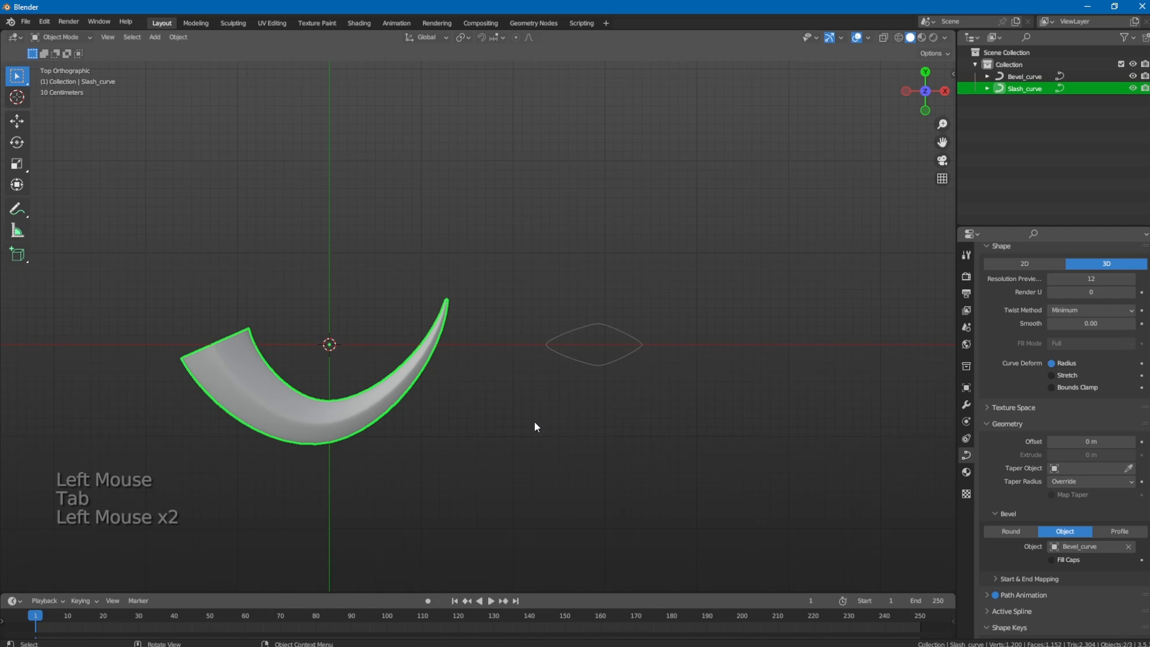
Convert the Slash_curve to a mesh and inspect its topology in edit mode.
{"action": "right_click", "coordinate": [370, 411]}
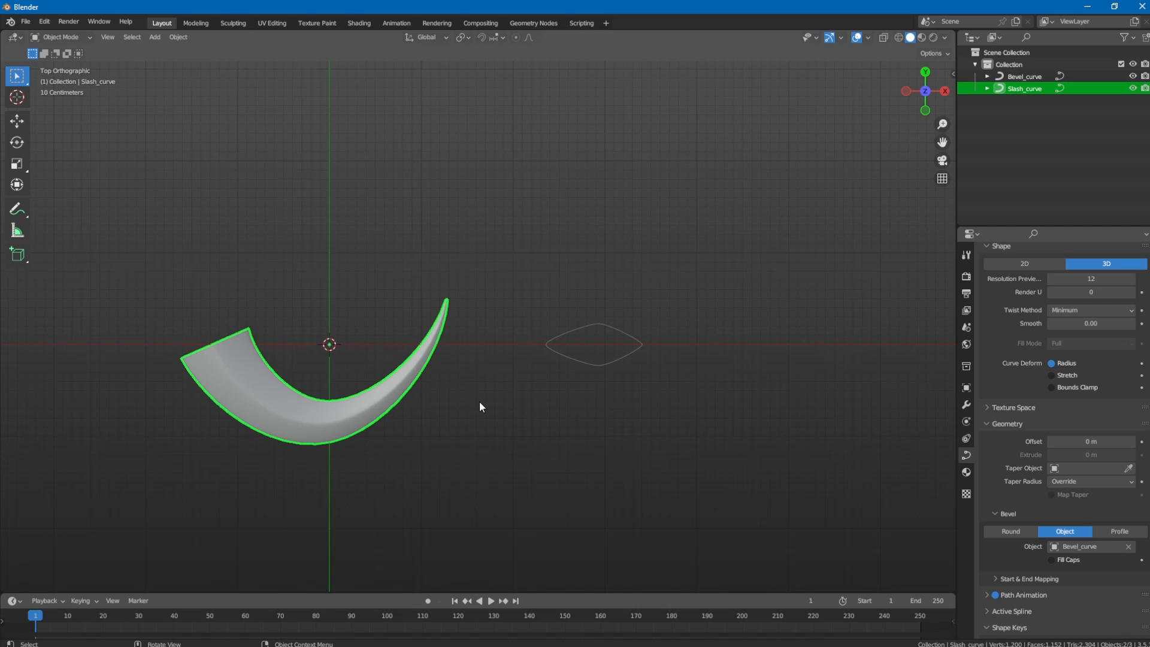
{"action": "right_click", "coordinate": [324, 427]}
{"action": "mouse_move", "coordinate": [325, 428]}
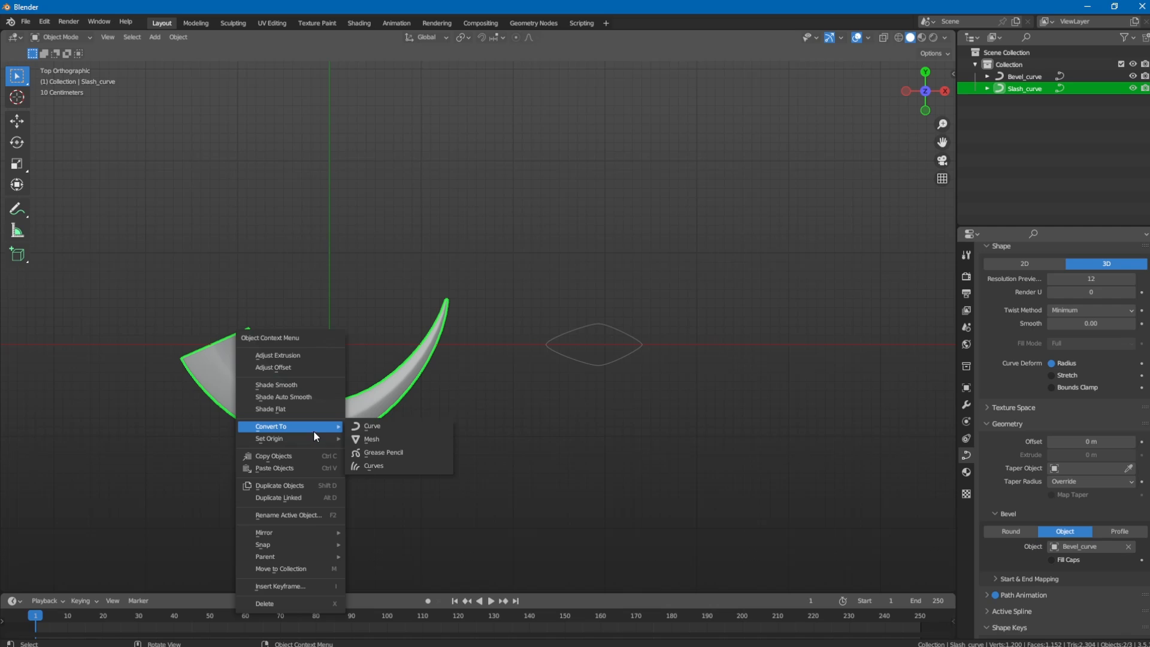
{"action": "left_click", "coordinate": [398, 440]}
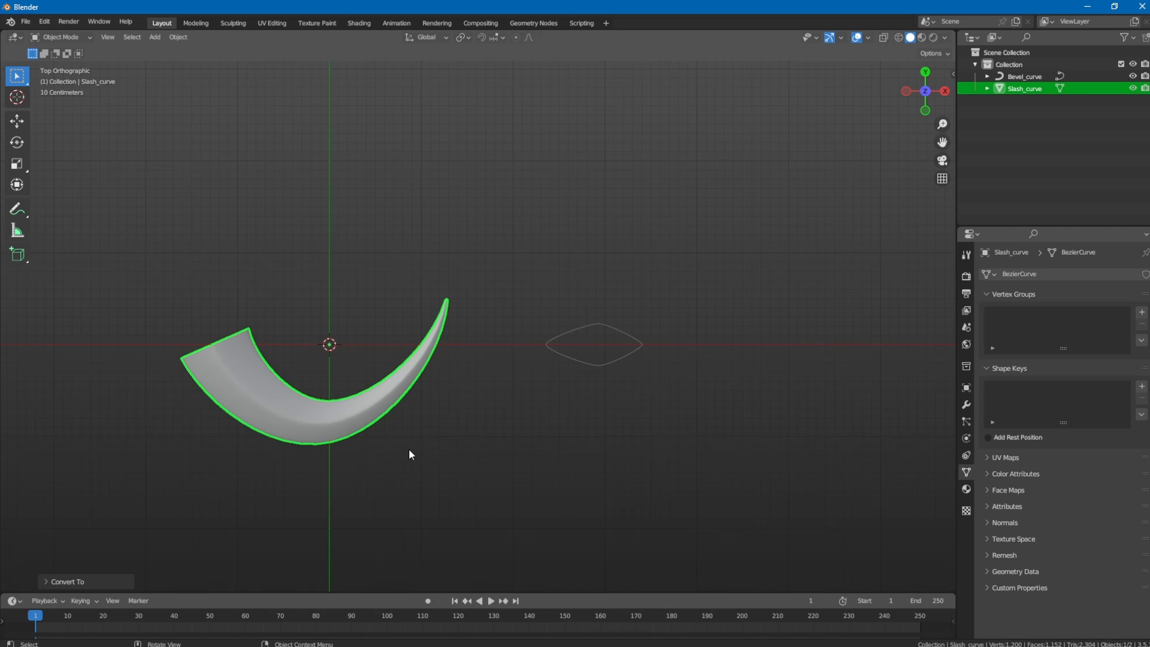
{"action": "key", "text": "Tab"}
{"action": "scroll", "coordinate": [367, 429], "scroll_direction": "up", "scroll_amount": 2}
{"action": "middle_click_drag", "start_coordinate": [368, 429], "coordinate": [514, 419], "text": "shift"}
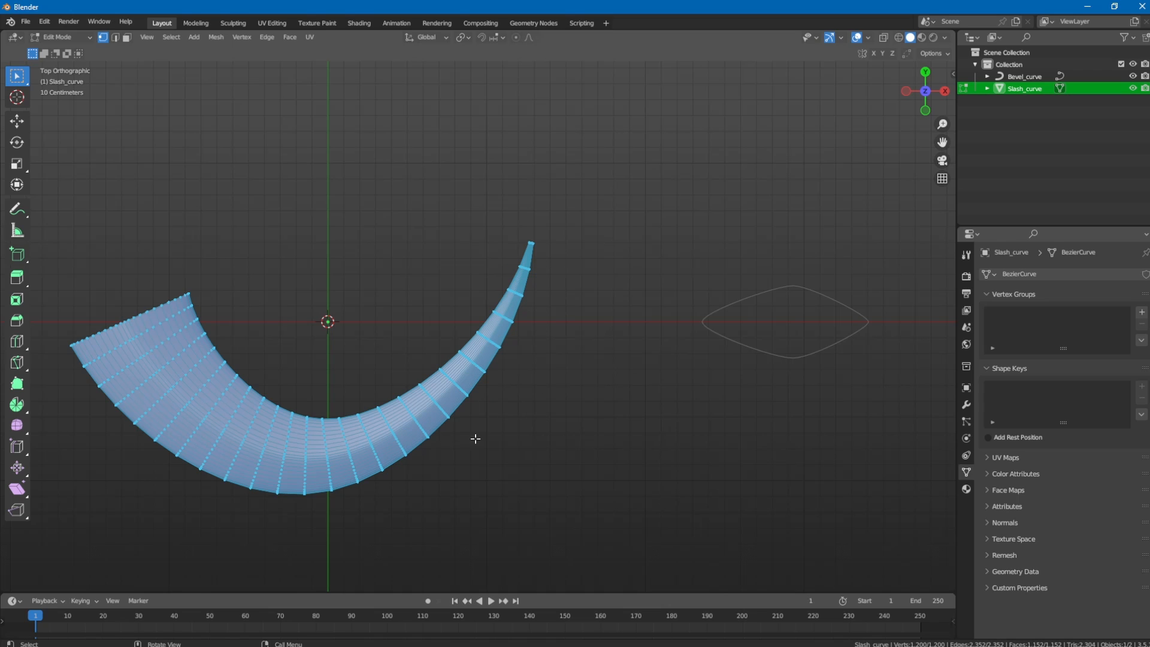
Undo the mesh conversion and return to object mode with the Slash_curve selected.
{"action": "key", "text": "ctrl+z"}
{"action": "key", "text": "ctrl+z"}
{"action": "key", "text": "ctrl+z"}
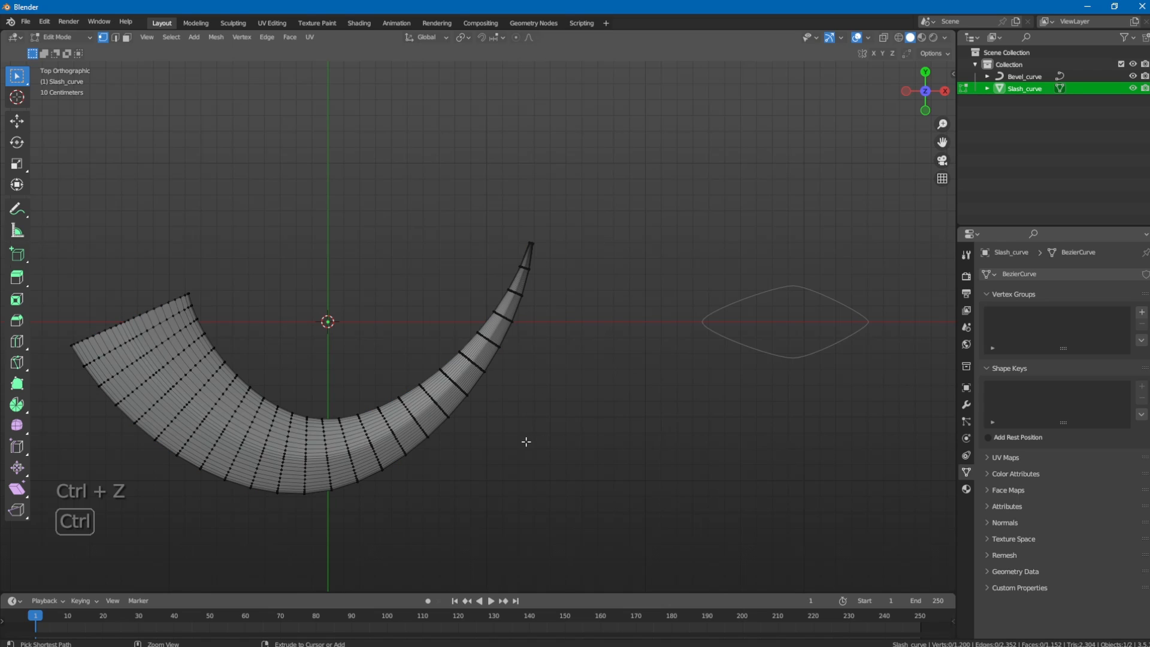
{"action": "key", "text": "Tab"}
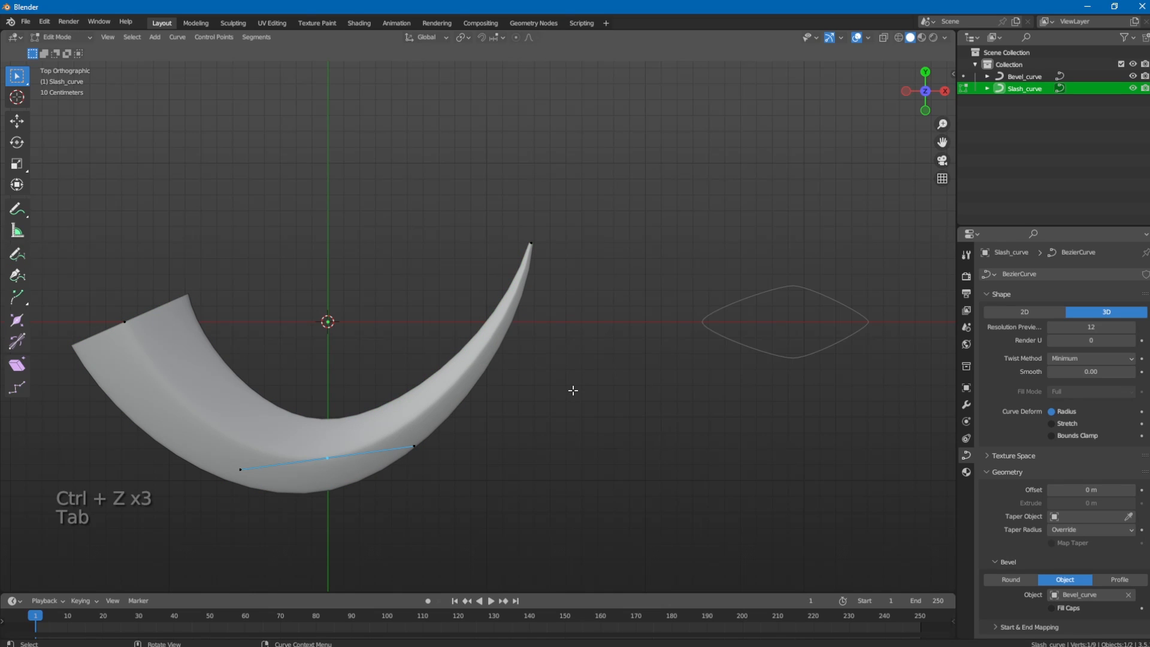
{"action": "key", "text": "Tab"}
{"action": "left_click", "coordinate": [462, 398]}
{"action": "left_click", "coordinate": [447, 397]}
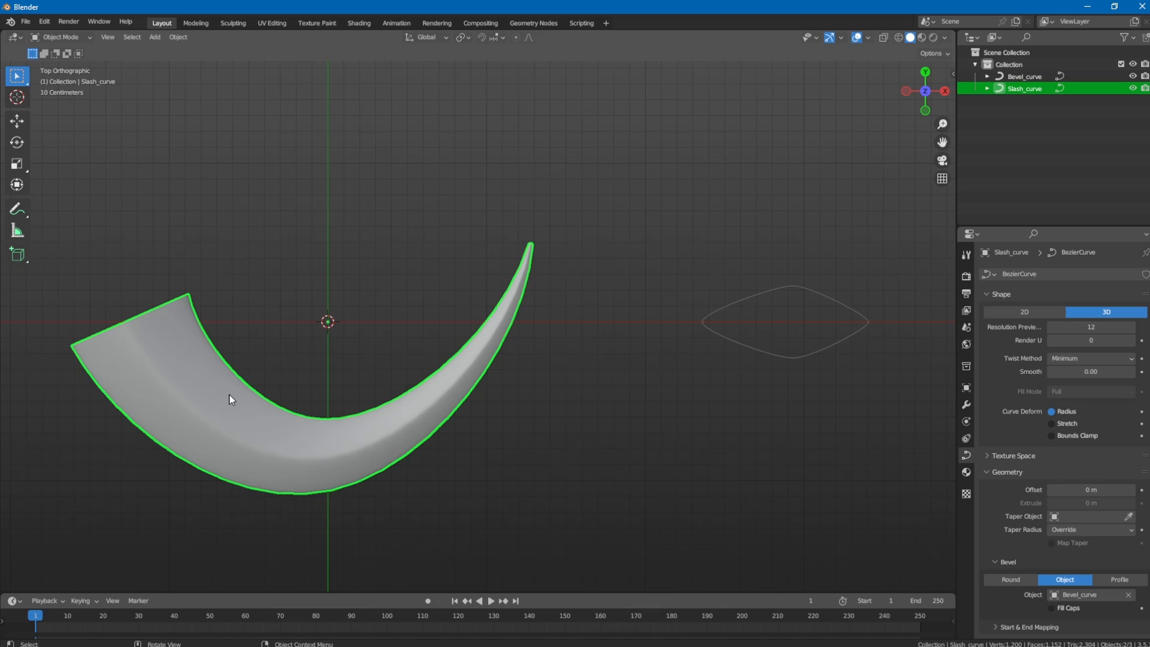
Test preview resolutions of 10, 8 and 3 on the Slash_curve, and settle on 8.
{"action": "double_click", "coordinate": [1091, 327]}
{"action": "left_click", "coordinate": [1091, 327]}
{"action": "type", "text": "10"}
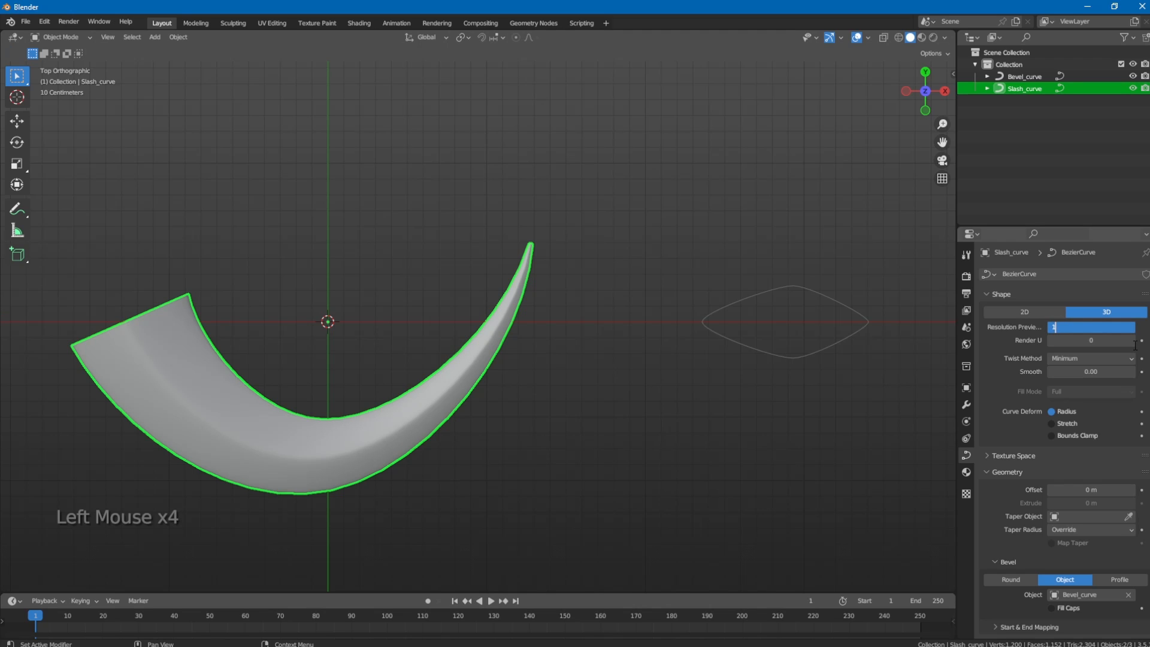
{"action": "key", "text": "Return"}
{"action": "left_click", "coordinate": [1091, 328]}
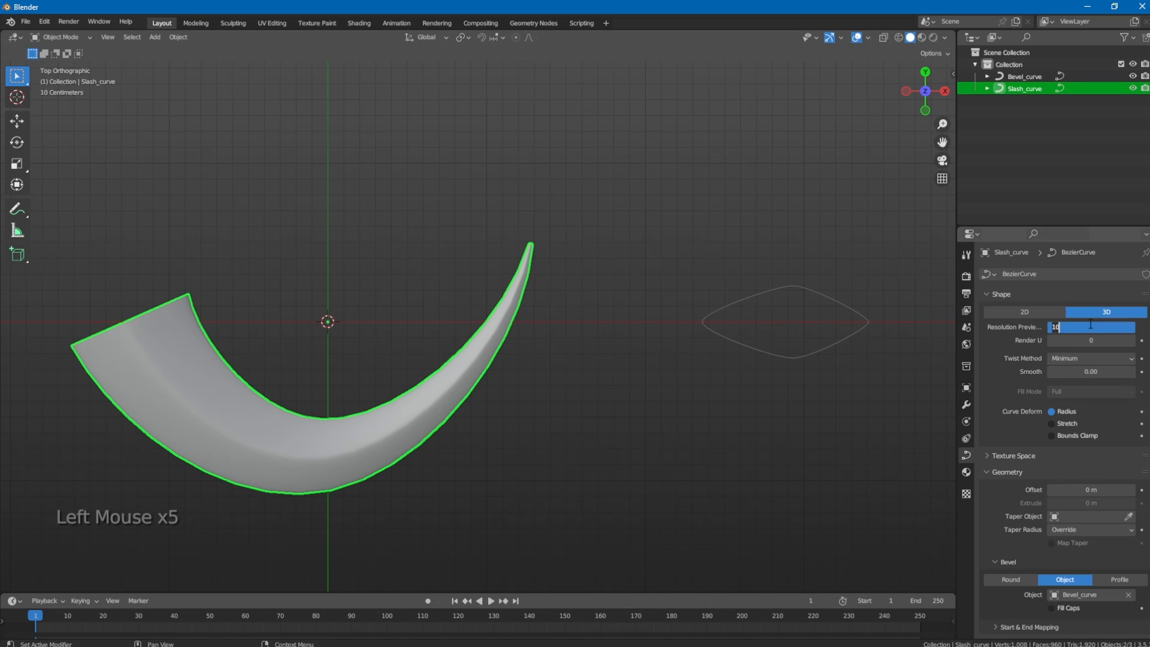
{"action": "type", "text": "8"}
{"action": "key", "text": "Return"}
{"action": "left_click", "coordinate": [1091, 327]}
{"action": "type", "text": "3"}
{"action": "key", "text": "Return"}
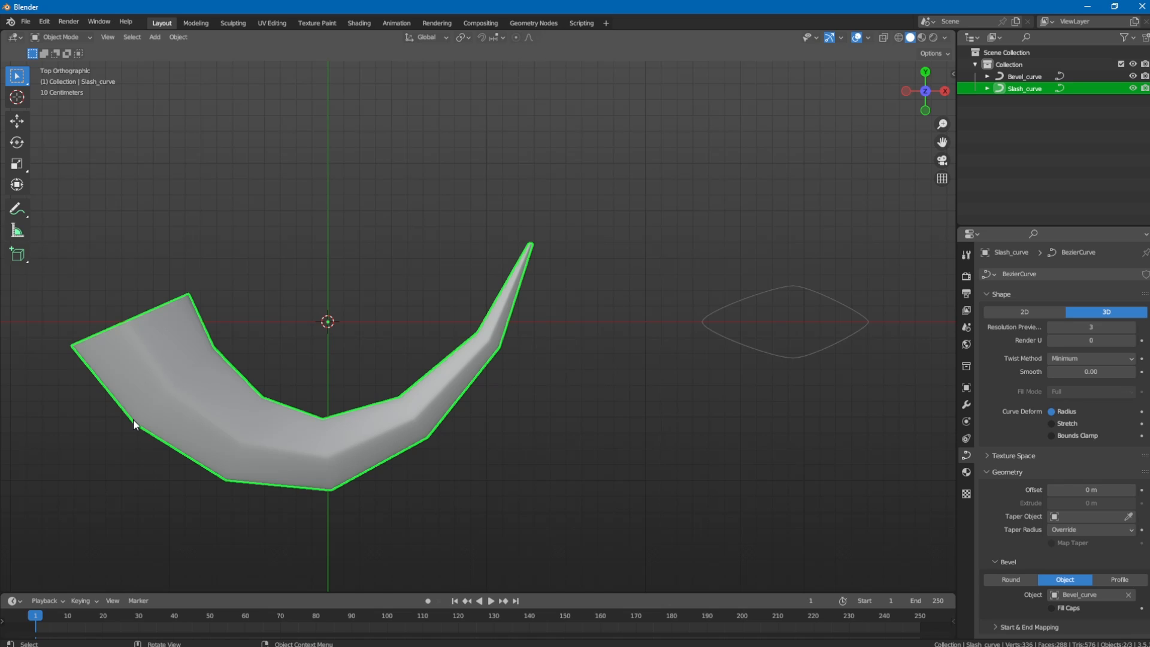
{"action": "left_click_drag", "start_coordinate": [1121, 328], "coordinate": [1143, 328]}
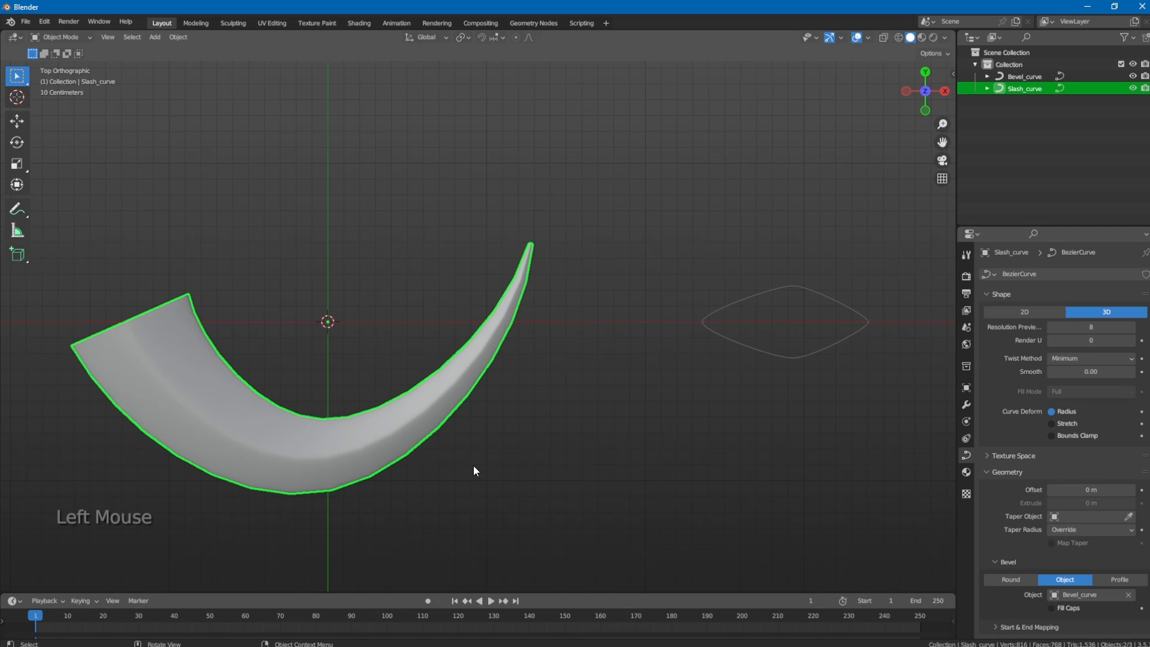
{"action": "left_click", "coordinate": [529, 465]}
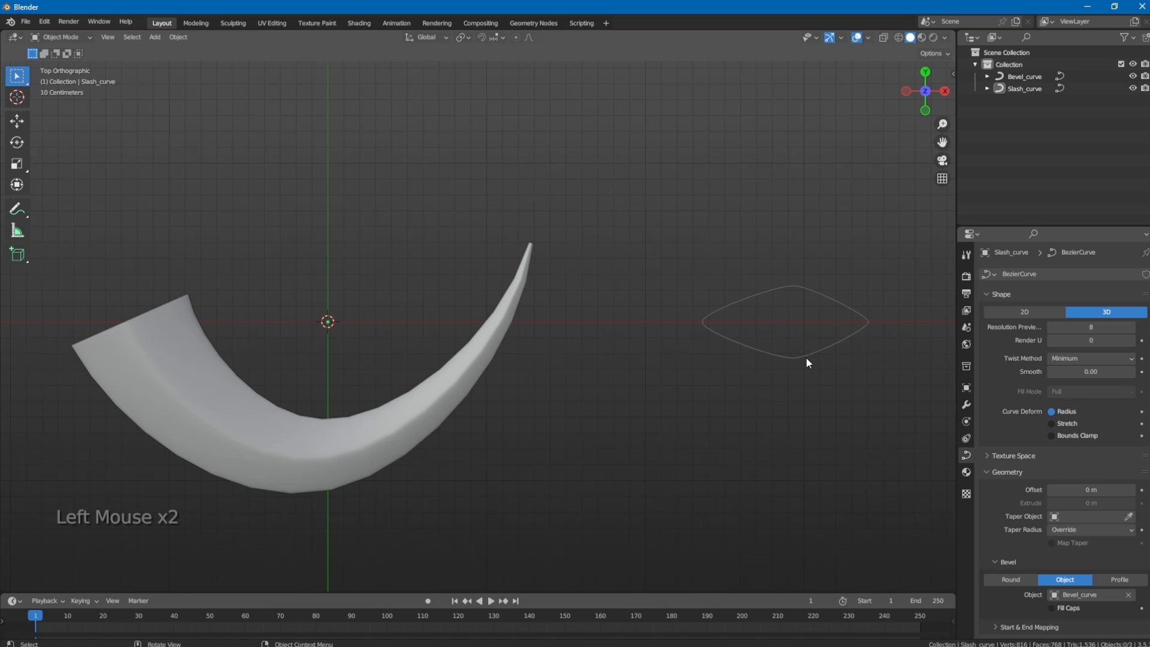
Set the Bevel_curve's preview resolution to 3 and view the slash in perspective.
{"action": "left_click", "coordinate": [806, 358]}
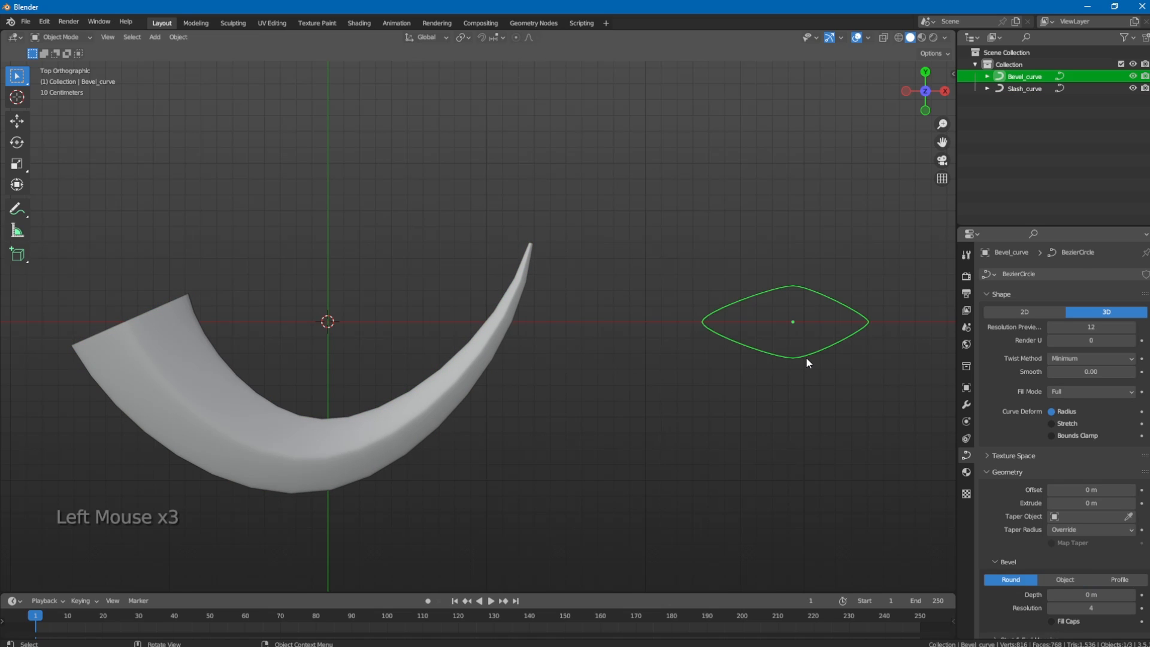
{"action": "left_click", "coordinate": [1072, 327]}
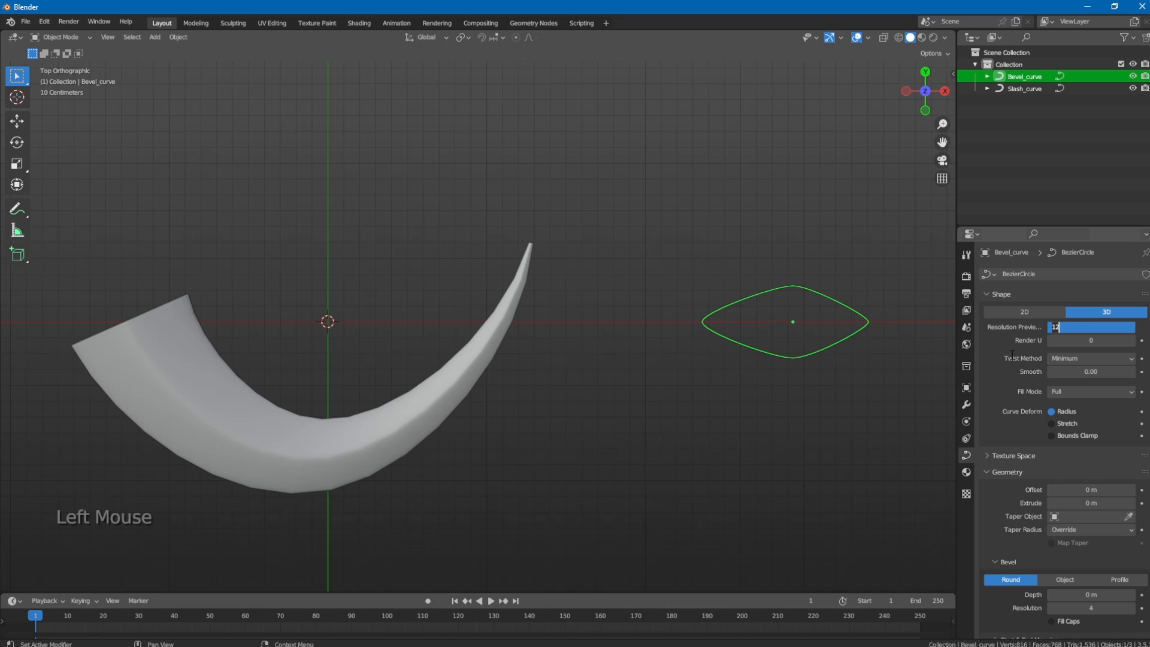
{"action": "type", "text": "3"}
{"action": "key", "text": "Return"}
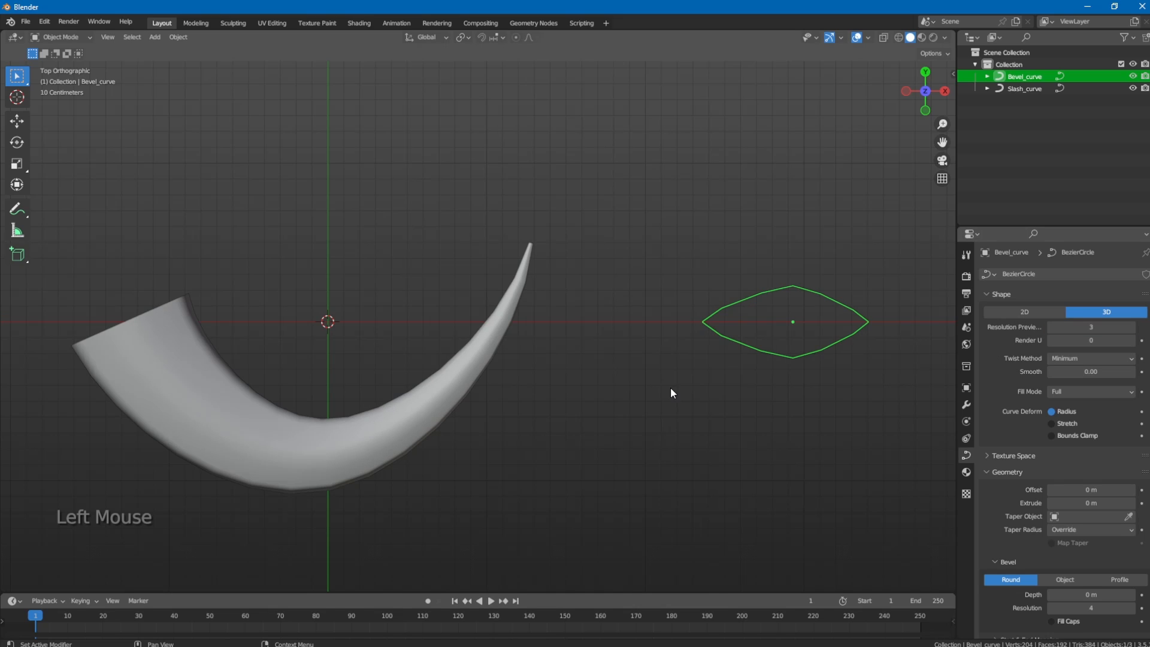
{"action": "middle_click_drag", "start_coordinate": [518, 456], "coordinate": [235, 343]}
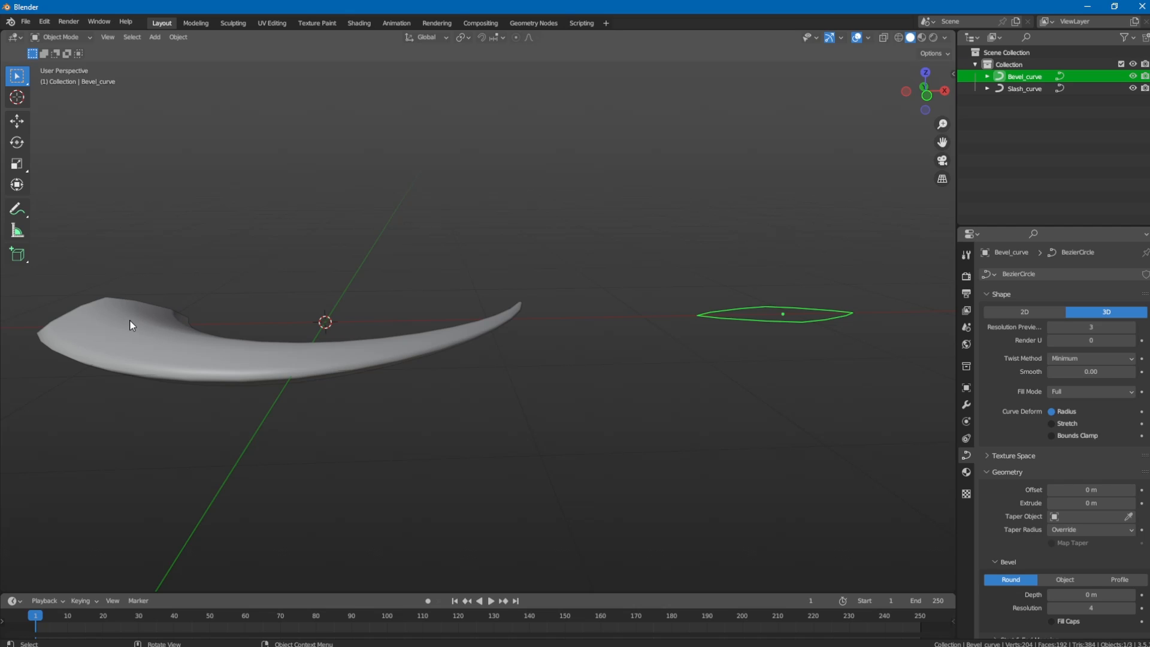
Try a preview resolution of 4 on the Bevel_curve, and restore it to 3.
{"action": "left_click_drag", "start_coordinate": [1086, 327], "coordinate": [1087, 326]}
{"action": "double_click", "coordinate": [1087, 326]}
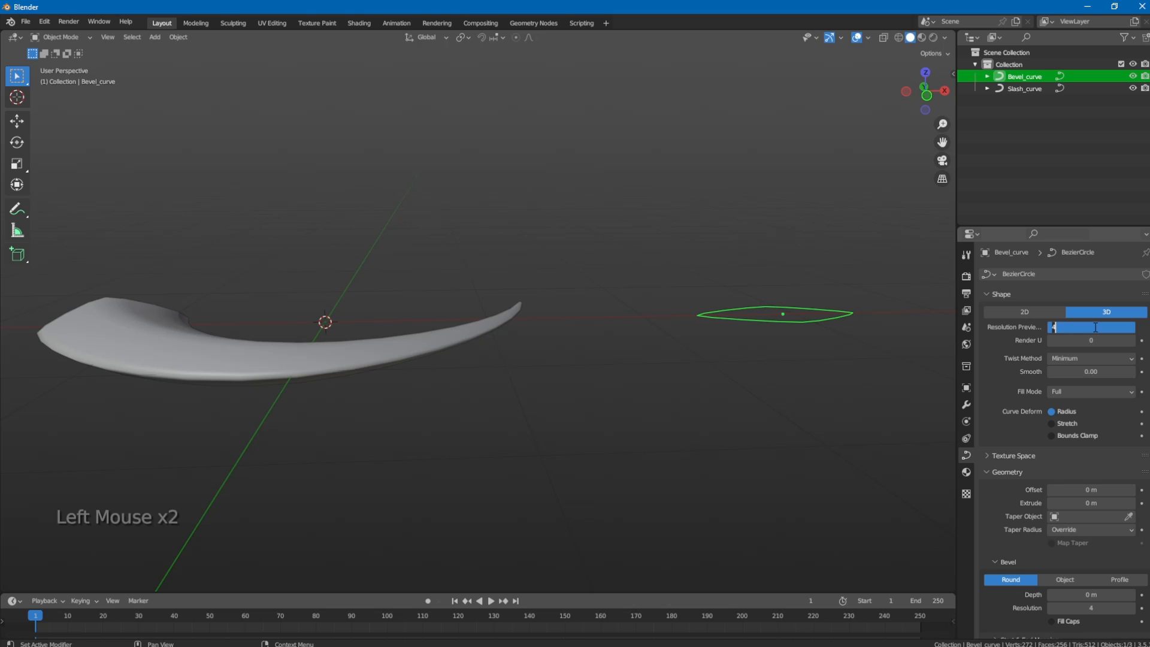
{"action": "type", "text": "3"}
{"action": "key", "text": "Return"}
Examine the simplified slash shape from the front, from above and in perspective.
{"action": "left_click", "coordinate": [497, 405]}
{"action": "scroll", "coordinate": [497, 405], "scroll_direction": "down", "scroll_amount": 1}
{"action": "scroll", "coordinate": [497, 405], "scroll_direction": "up", "scroll_amount": 2}
{"action": "left_click", "coordinate": [501, 400]}
{"action": "key", "text": "KP_1"}
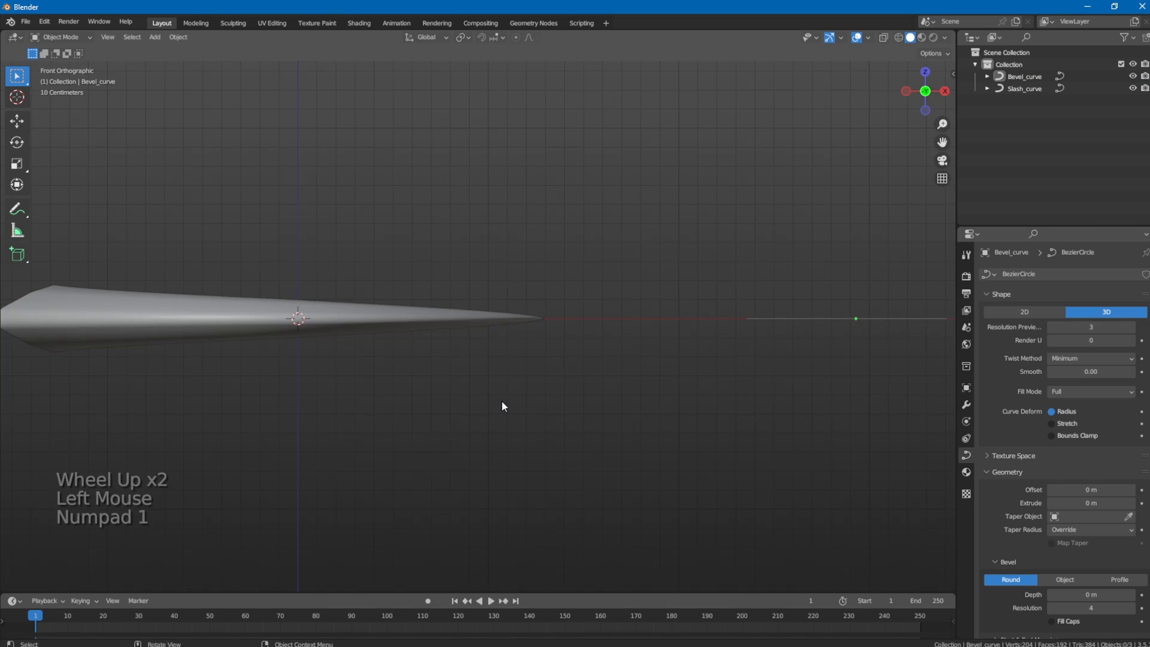
{"action": "key", "text": "KP_7"}
{"action": "left_click", "coordinate": [411, 438]}
{"action": "left_click", "coordinate": [602, 440]}
{"action": "scroll", "coordinate": [602, 440], "scroll_direction": "down", "scroll_amount": 1}
{"action": "middle_click_drag", "start_coordinate": [602, 440], "coordinate": [473, 352]}
{"action": "key", "text": "KP_1"}
{"action": "key", "text": "KP_7"}
Convert the Slash_curve to a mesh and open it in Edit Mode.
{"action": "left_click", "coordinate": [372, 422]}
{"action": "right_click", "coordinate": [456, 354]}
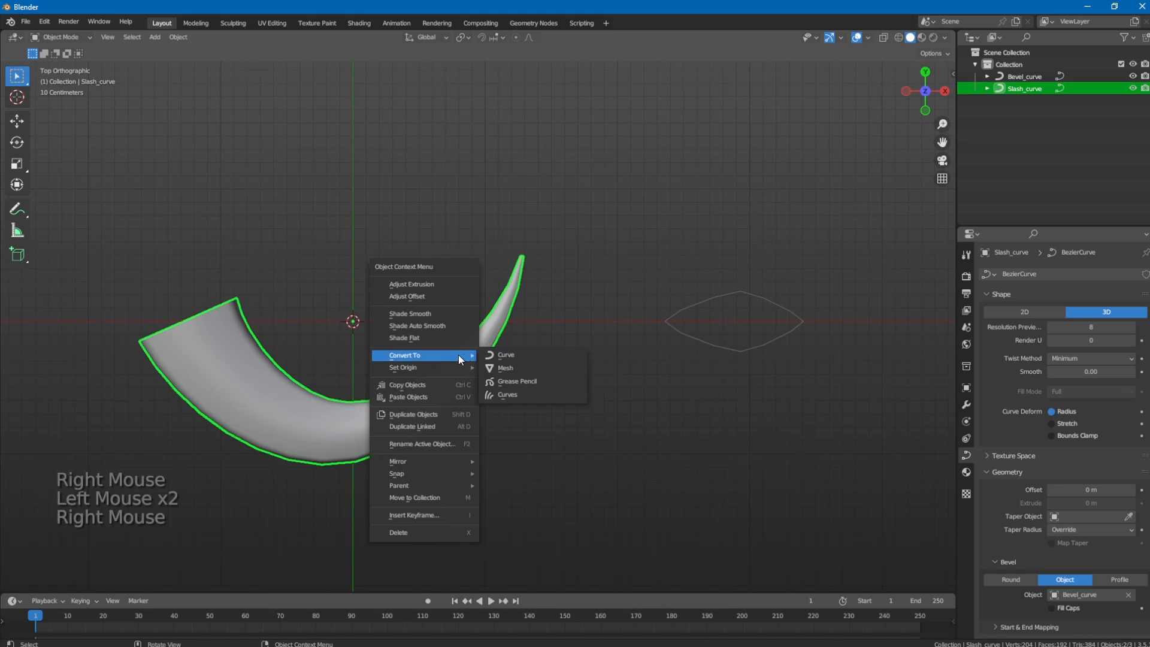
{"action": "left_click", "coordinate": [516, 366]}
{"action": "key", "text": "Tab"}
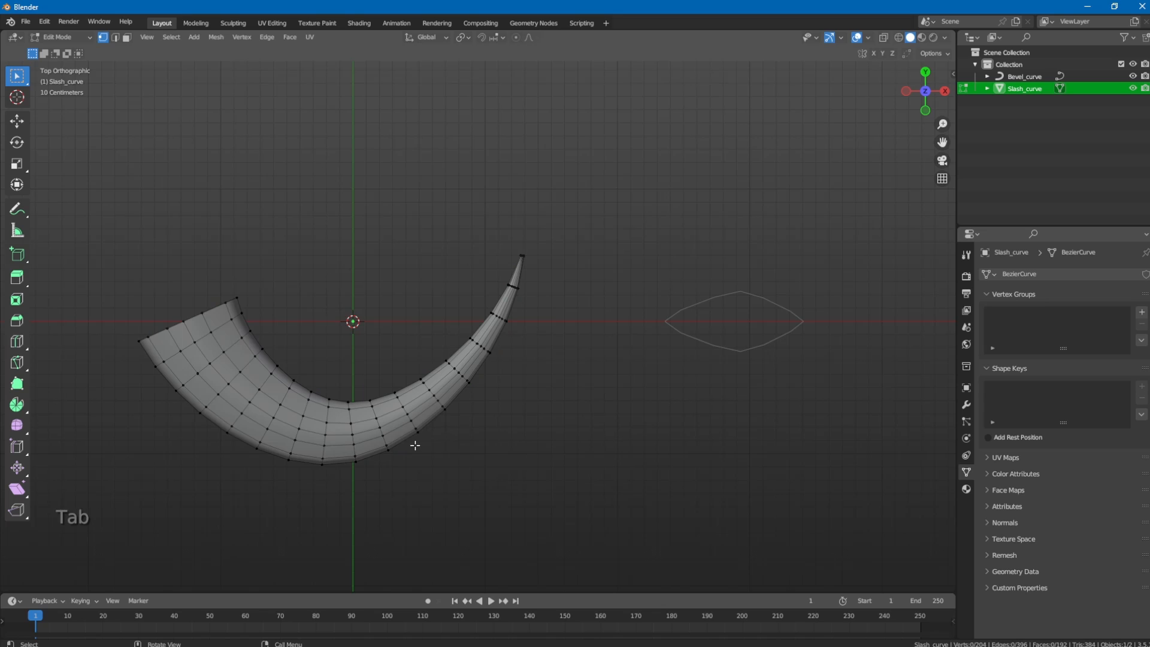
{"action": "scroll", "coordinate": [415, 446], "scroll_direction": "up", "scroll_amount": 2}
{"action": "scroll", "coordinate": [407, 422], "scroll_direction": "down", "scroll_amount": 1}
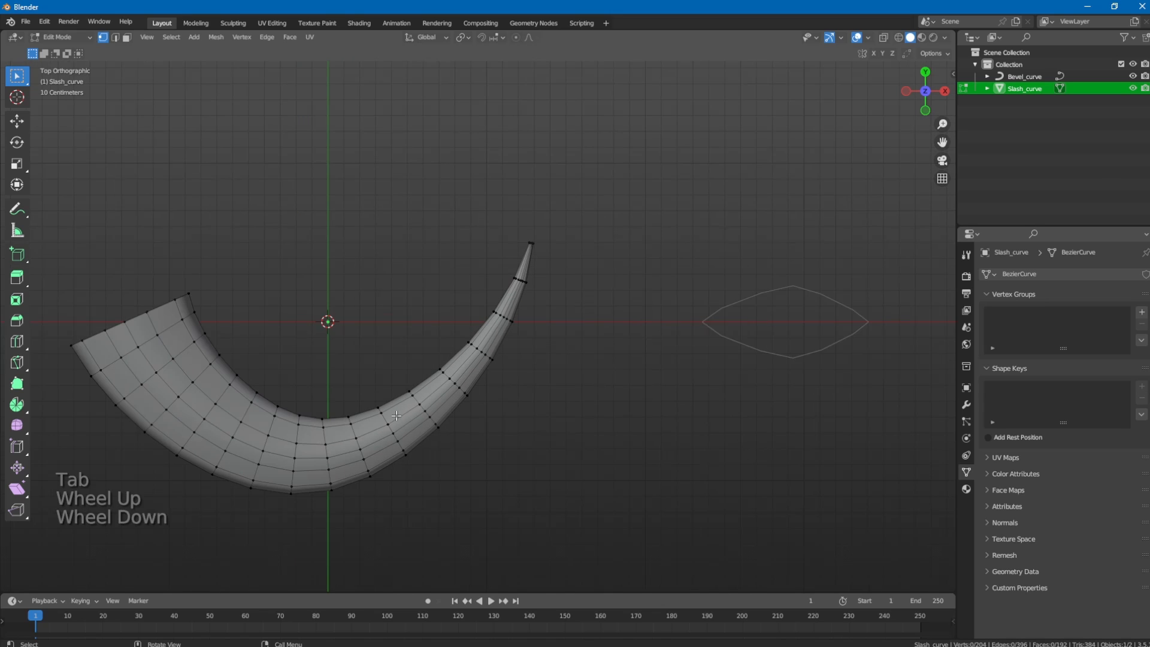
{"action": "middle_click_drag", "start_coordinate": [356, 393], "coordinate": [444, 369], "text": "shift"}
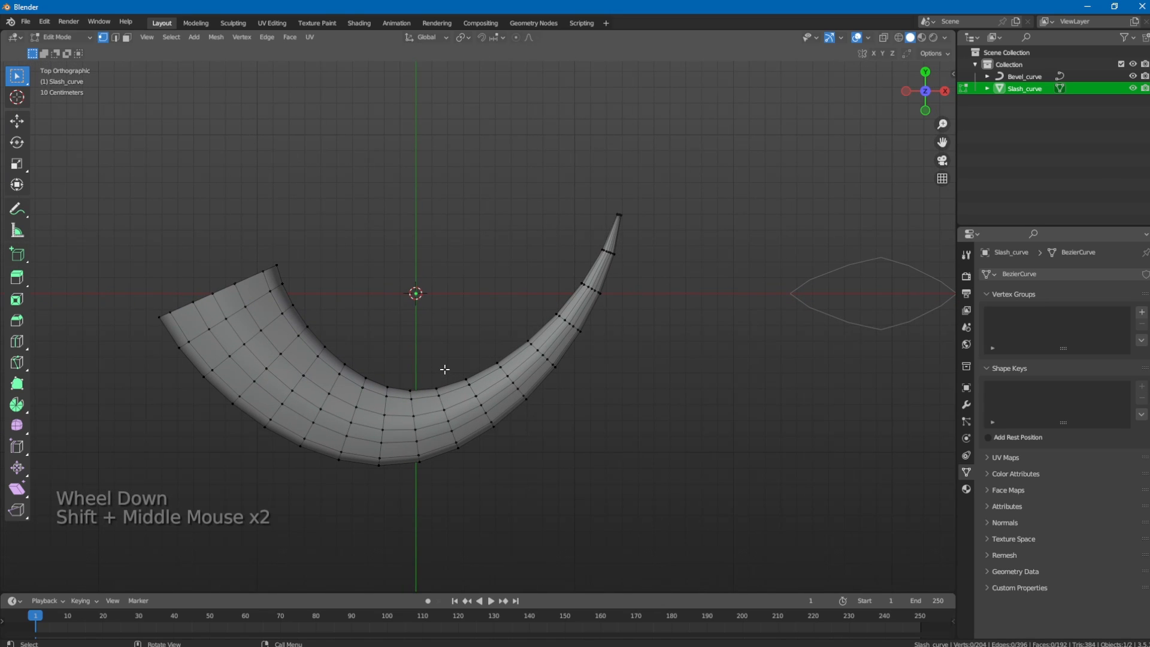
In front view with X-ray enabled, delete the slash mesh's vertices below the red X axis line.
{"action": "key", "text": "KP_1"}
{"action": "scroll", "coordinate": [444, 368], "scroll_direction": "up", "scroll_amount": 1}
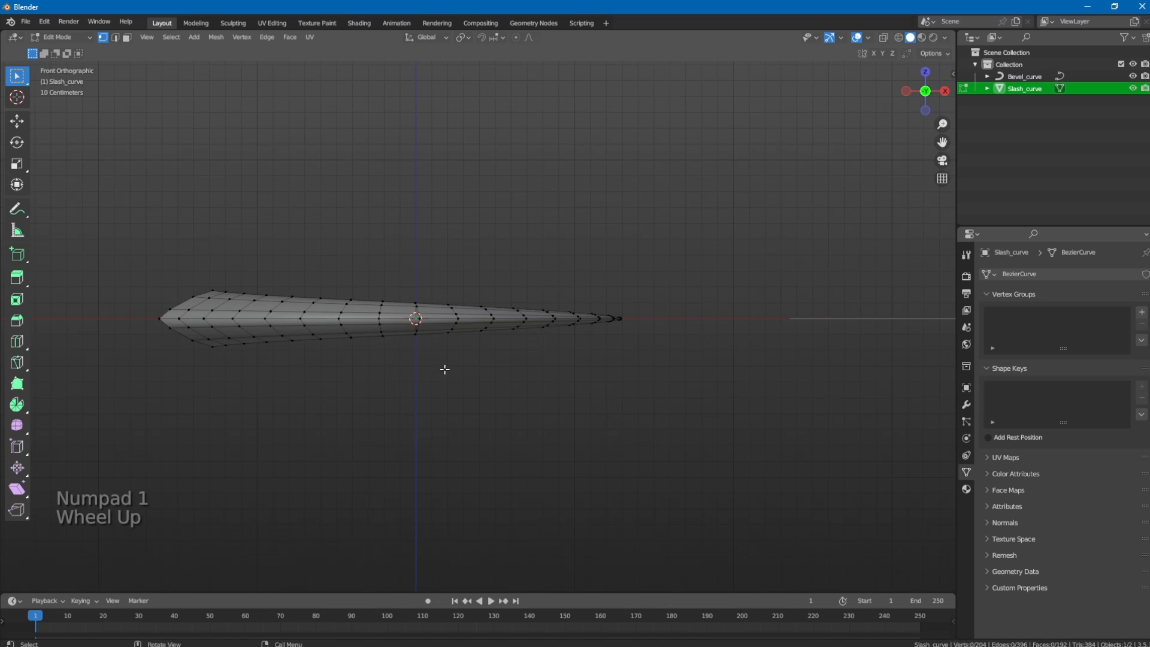
{"action": "left_click", "coordinate": [884, 37]}
{"action": "scroll", "coordinate": [488, 354], "scroll_direction": "up", "scroll_amount": 1}
{"action": "middle_click_drag", "start_coordinate": [488, 354], "coordinate": [685, 326], "text": "shift"}
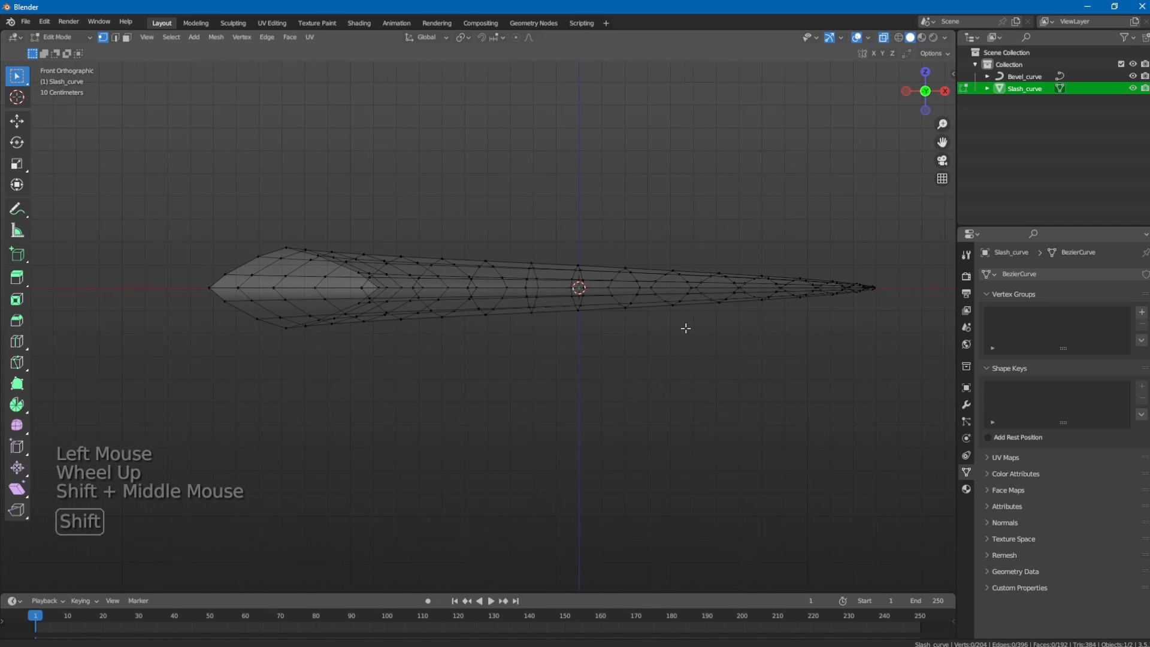
{"action": "left_click_drag", "start_coordinate": [186, 293], "coordinate": [886, 442]}
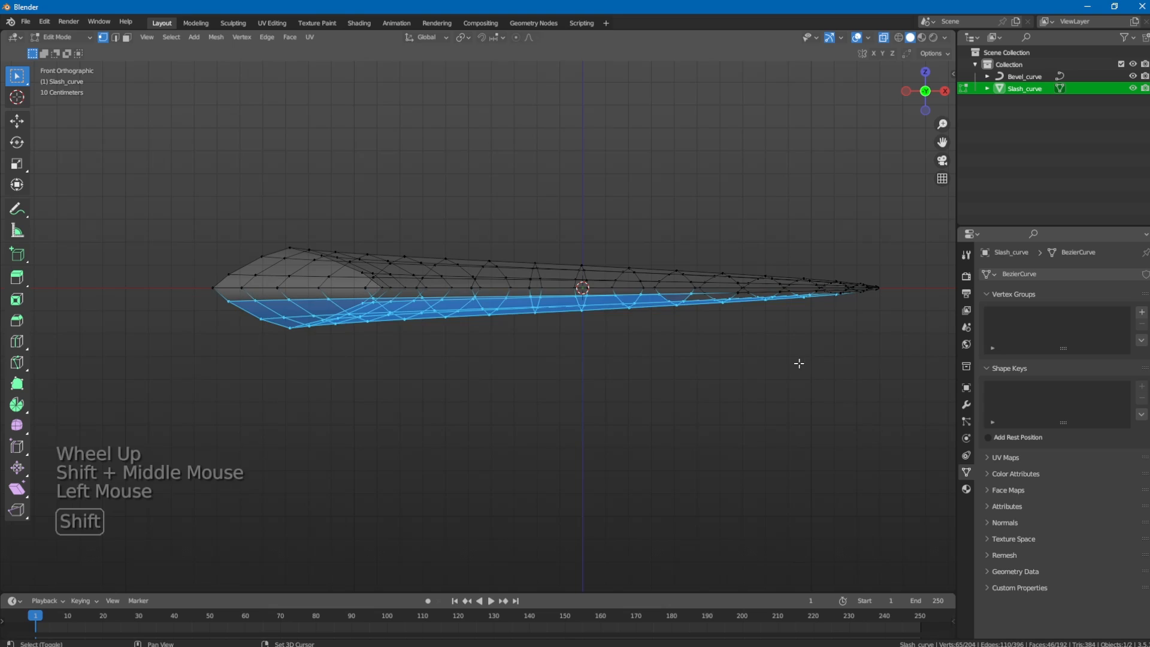
{"action": "middle_click_drag", "start_coordinate": [799, 362], "coordinate": [727, 379], "text": "shift"}
{"action": "key", "text": "x"}
{"action": "left_click", "coordinate": [734, 383]}
Delete the leftover vertices below the X axis line near the slash's thin tip.
{"action": "scroll", "coordinate": [787, 336], "scroll_direction": "up", "scroll_amount": 2}
{"action": "middle_click_drag", "start_coordinate": [714, 326], "coordinate": [339, 415], "text": "shift"}
{"action": "left_click_drag", "start_coordinate": [488, 350], "coordinate": [858, 419]}
{"action": "key", "text": "x"}
{"action": "left_click", "coordinate": [841, 417]}
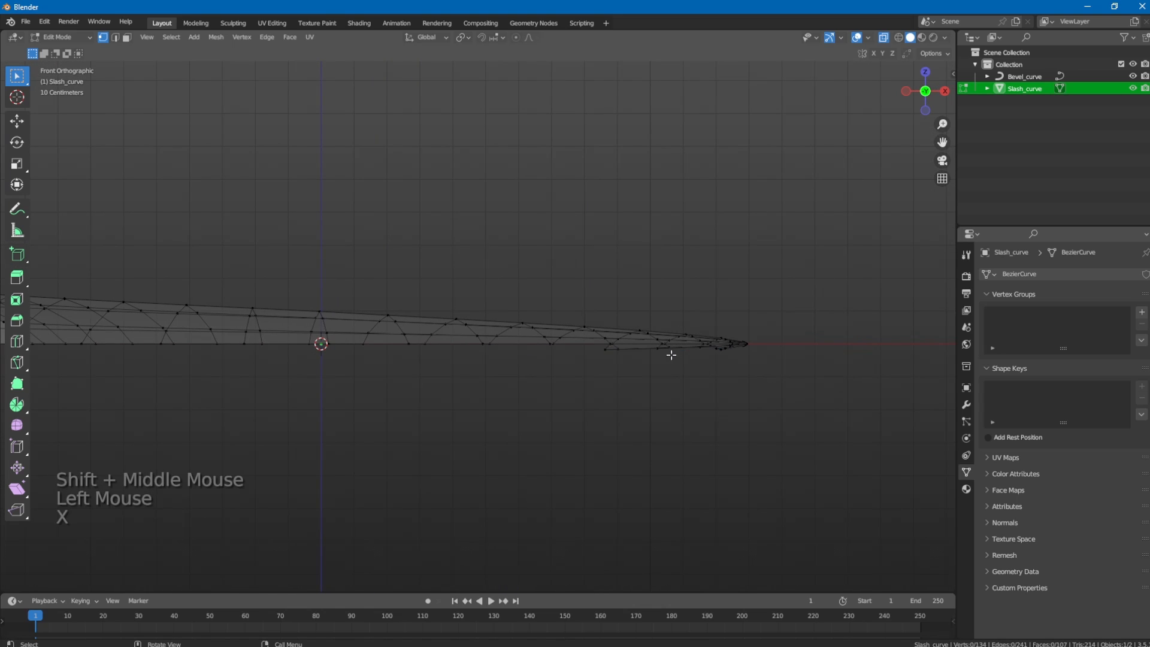
{"action": "left_click_drag", "start_coordinate": [593, 349], "coordinate": [881, 385]}
{"action": "key", "text": "x"}
{"action": "left_click", "coordinate": [862, 386]}
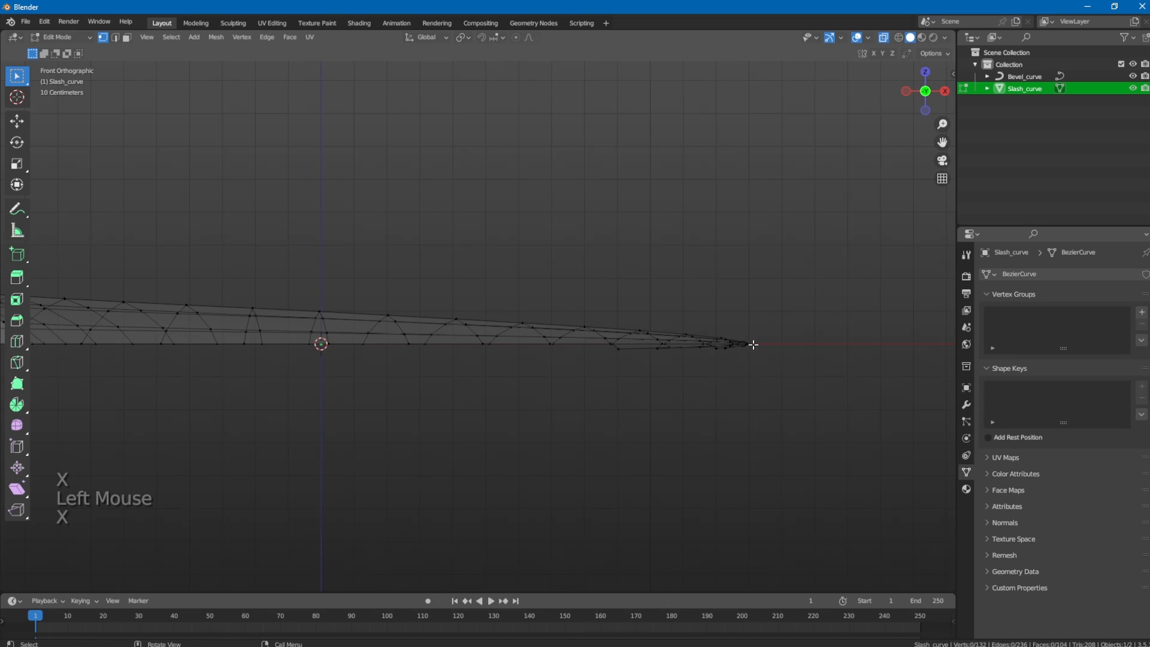
{"action": "left_click_drag", "start_coordinate": [759, 344], "coordinate": [608, 390]}
{"action": "key", "text": "x"}
{"action": "left_click", "coordinate": [750, 383]}
{"action": "scroll", "coordinate": [760, 380], "scroll_direction": "up", "scroll_amount": 2}
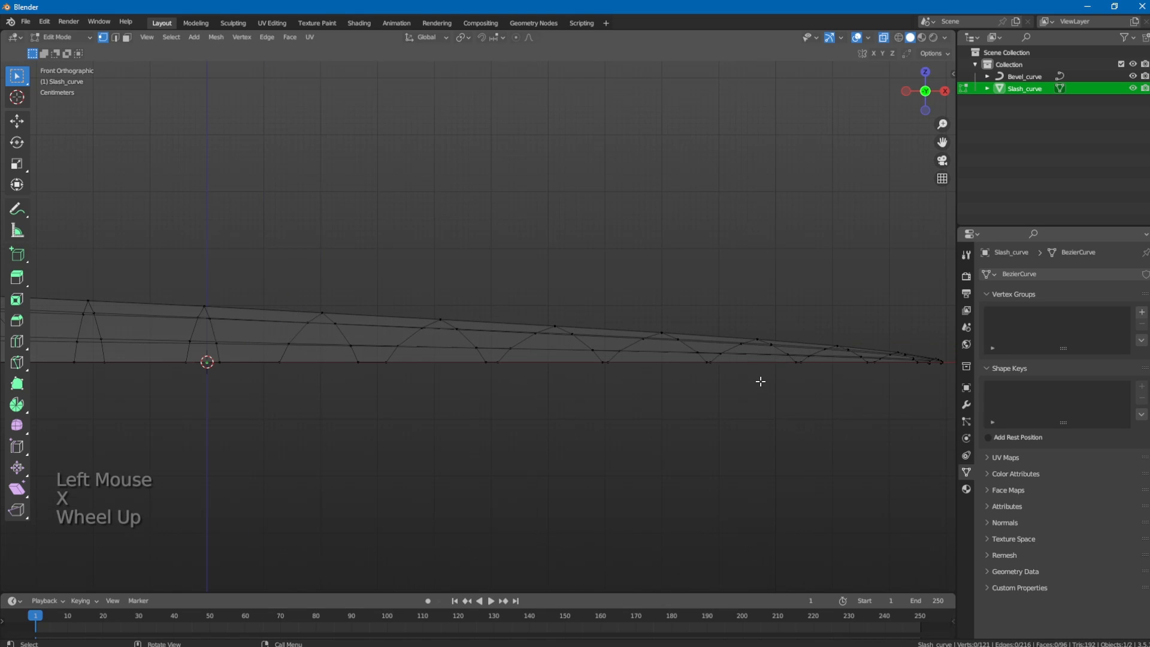
{"action": "middle_click_drag", "start_coordinate": [761, 380], "coordinate": [703, 369], "text": "shift"}
{"action": "scroll", "coordinate": [428, 365], "scroll_direction": "down", "scroll_amount": 2}
{"action": "middle_click_drag", "start_coordinate": [429, 365], "coordinate": [518, 374], "text": "shift"}
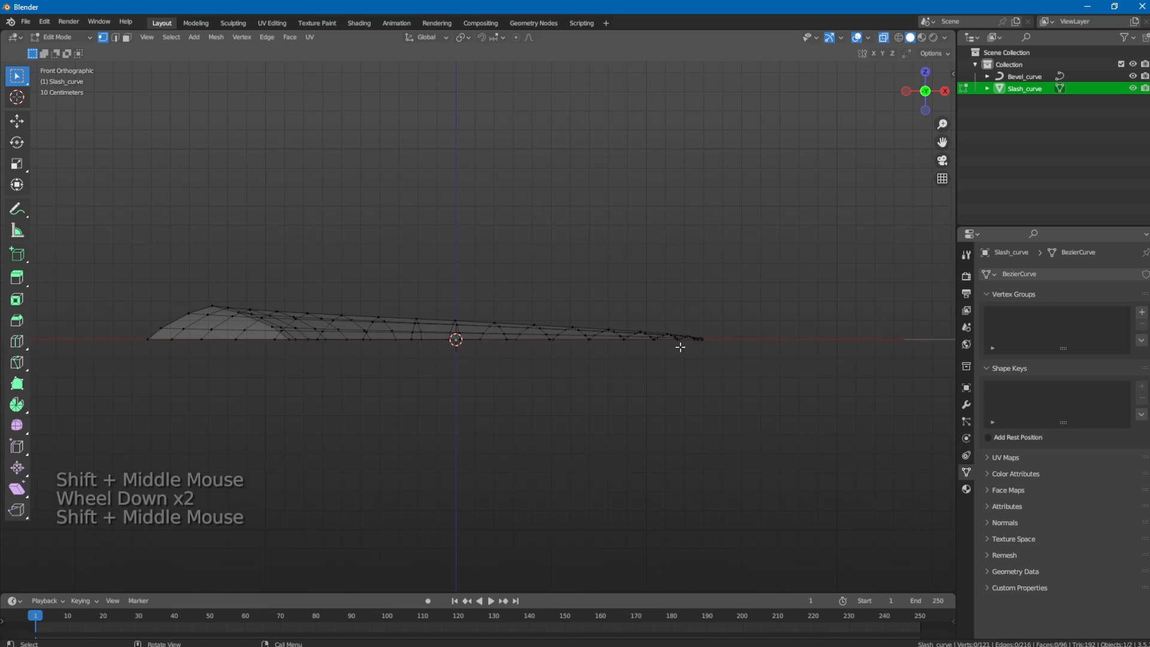
Add a Mirror modifier to the slash mesh with only the Z axis active and Clipping enabled.
{"action": "left_click", "coordinate": [966, 405]}
{"action": "left_click", "coordinate": [1023, 273]}
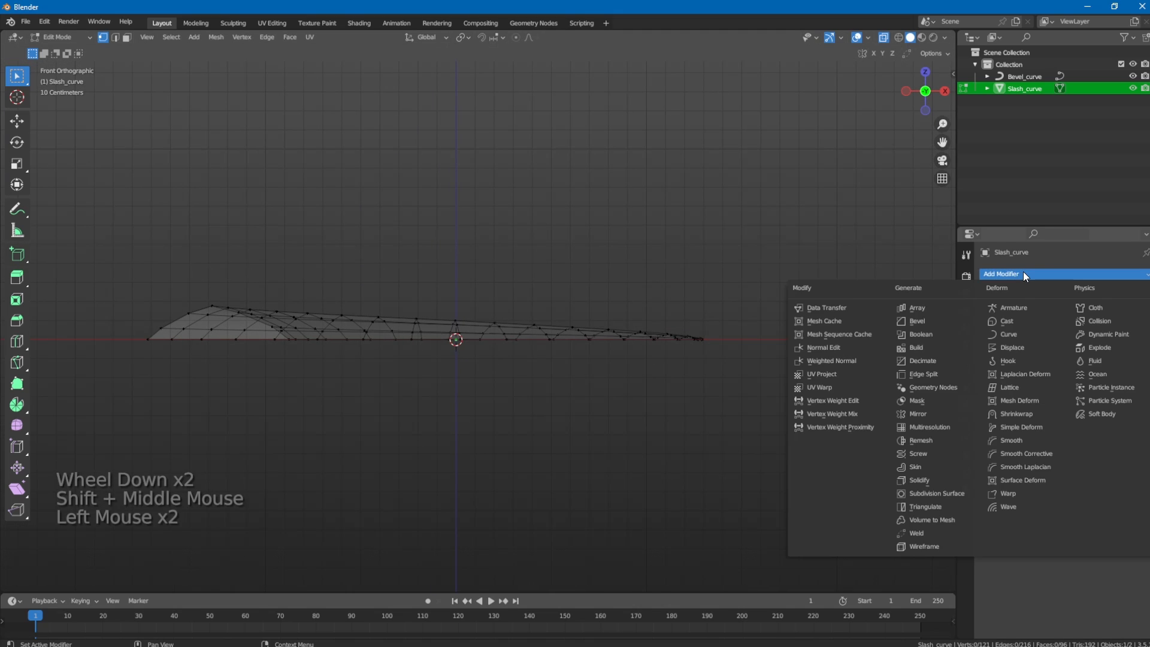
{"action": "left_click", "coordinate": [918, 413]}
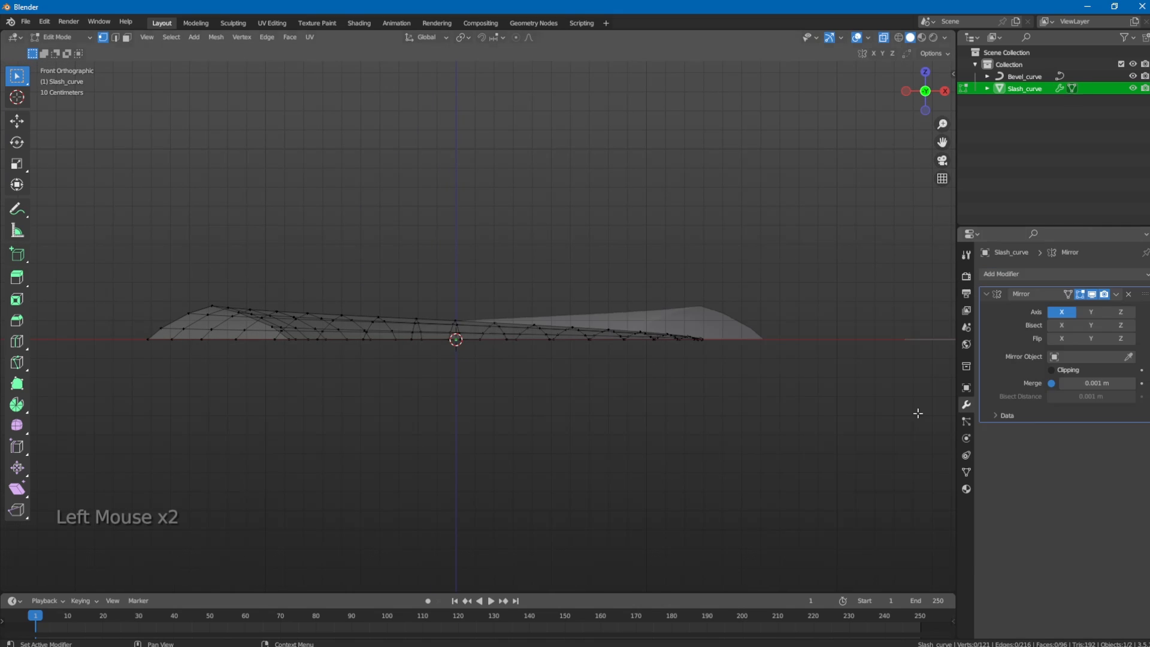
{"action": "left_click", "coordinate": [1090, 312]}
{"action": "left_click", "coordinate": [1058, 313]}
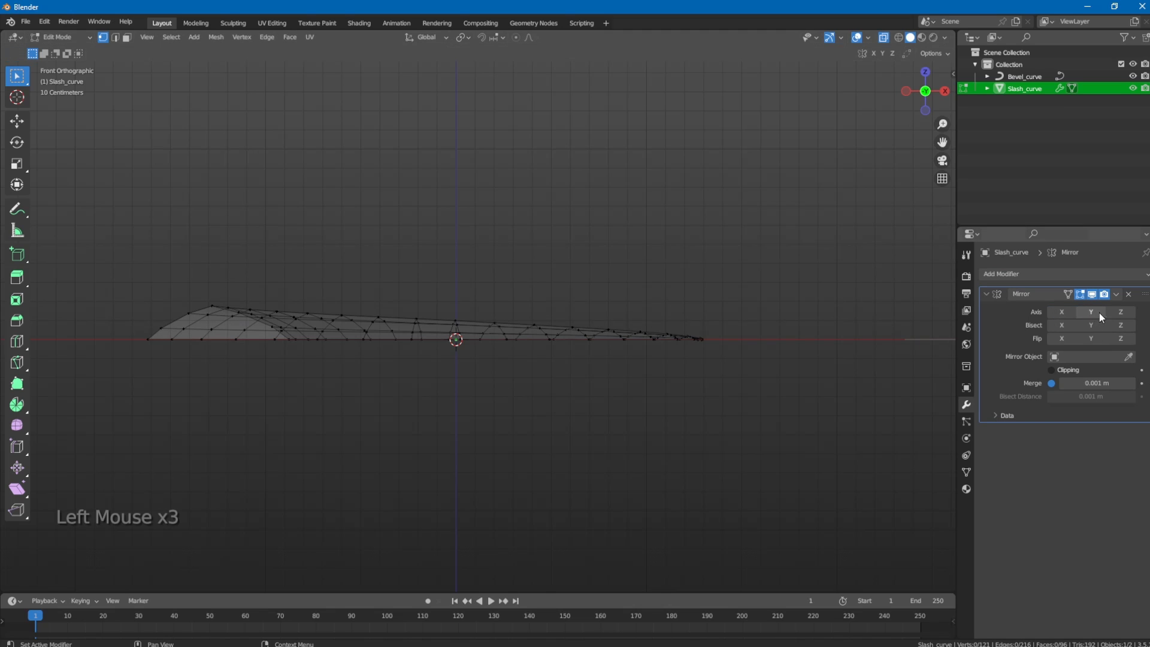
{"action": "left_click", "coordinate": [1119, 312]}
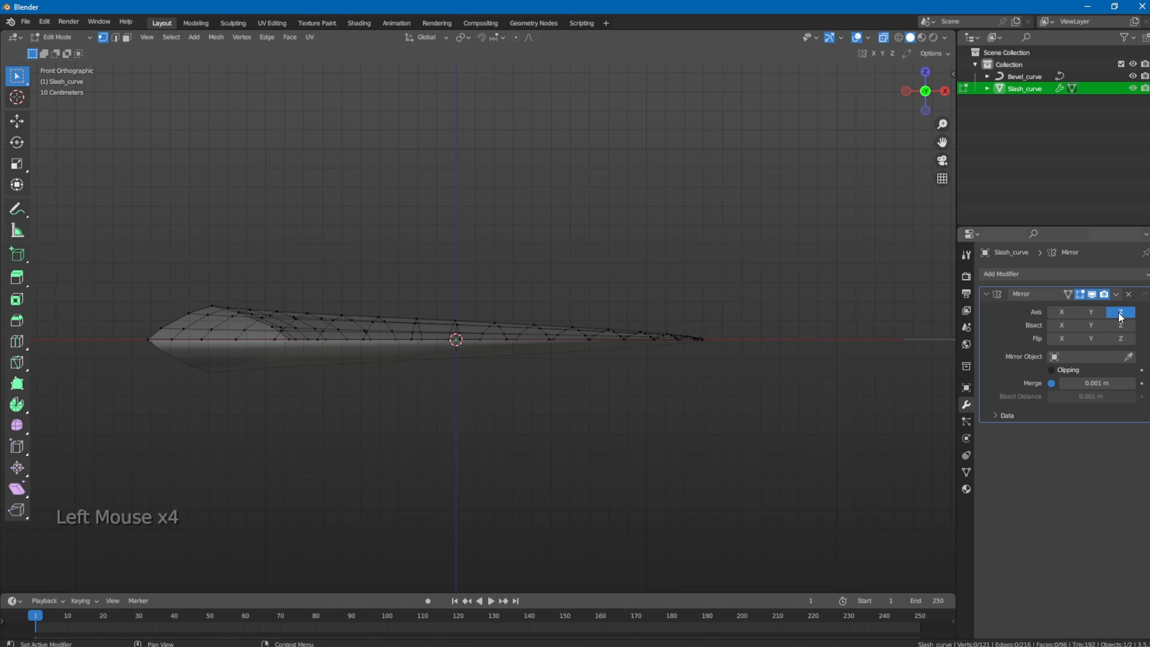
{"action": "left_click", "coordinate": [1053, 370]}
{"action": "left_click", "coordinate": [439, 339], "text": "alt"}
{"action": "key", "text": "g"}
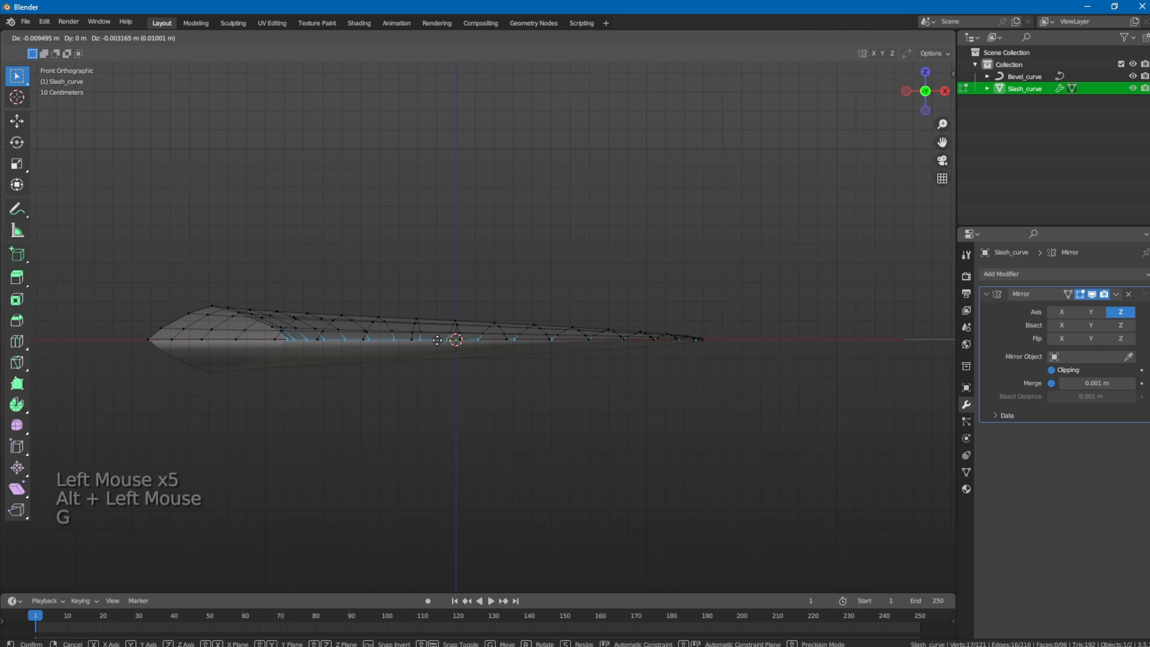
{"action": "right_click", "coordinate": [437, 340]}
Select both edge loops along the mirror plane and try to move them along Z to test the clipping.
{"action": "left_click", "coordinate": [307, 339], "text": "alt"}
{"action": "middle_click_drag", "start_coordinate": [307, 340], "coordinate": [462, 348]}
{"action": "scroll", "coordinate": [380, 368], "scroll_direction": "up", "scroll_amount": 2}
{"action": "scroll", "coordinate": [488, 341], "scroll_direction": "up", "scroll_amount": 2}
{"action": "left_click", "coordinate": [478, 328], "text": "alt+shift"}
{"action": "left_click", "coordinate": [485, 333], "text": "alt+shift"}
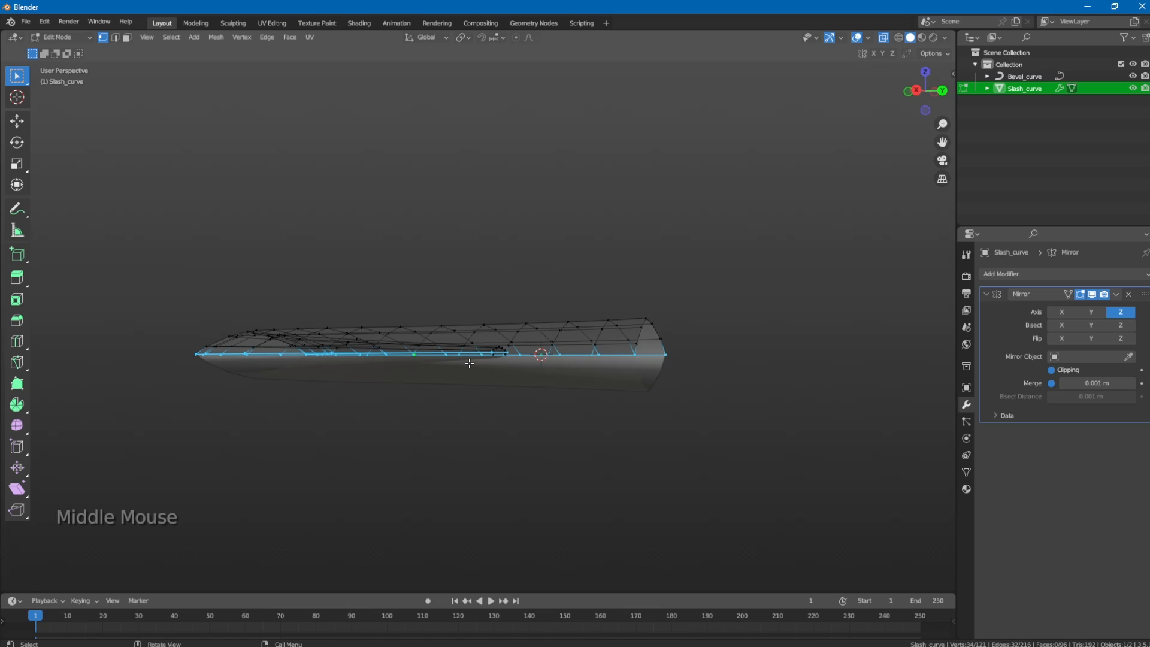
{"action": "middle_click_drag", "start_coordinate": [470, 359], "coordinate": [627, 368]}
{"action": "key", "text": "g"}
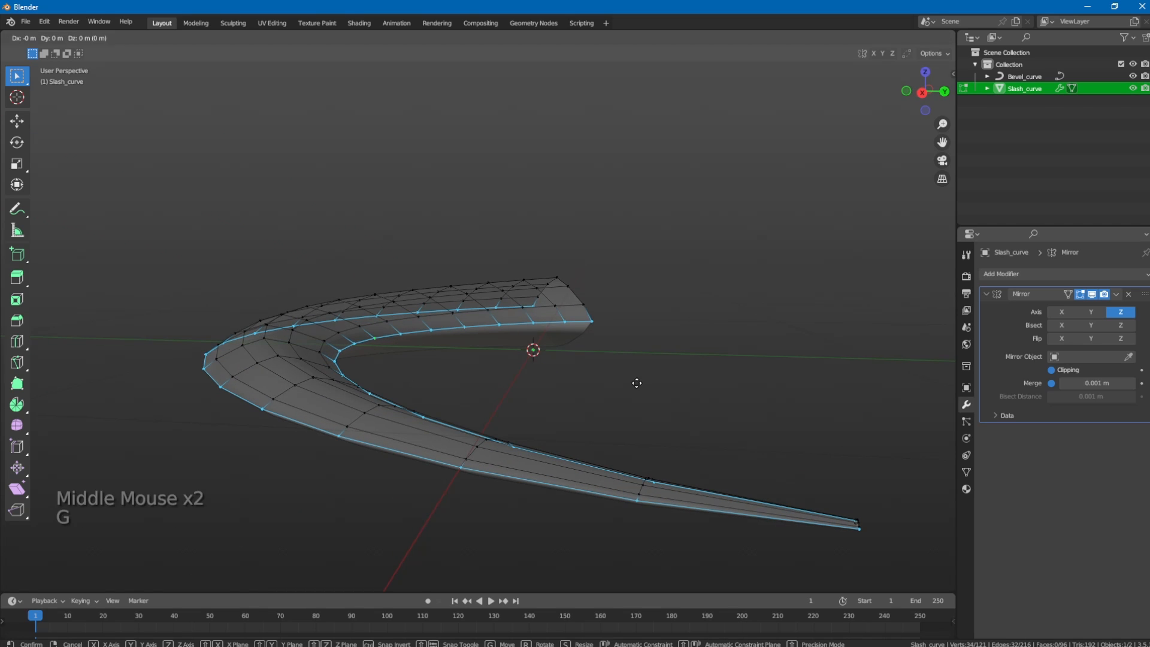
{"action": "key", "text": "z"}
{"action": "right_click", "coordinate": [645, 401]}
{"action": "scroll", "coordinate": [641, 401], "scroll_direction": "down", "scroll_amount": 2}
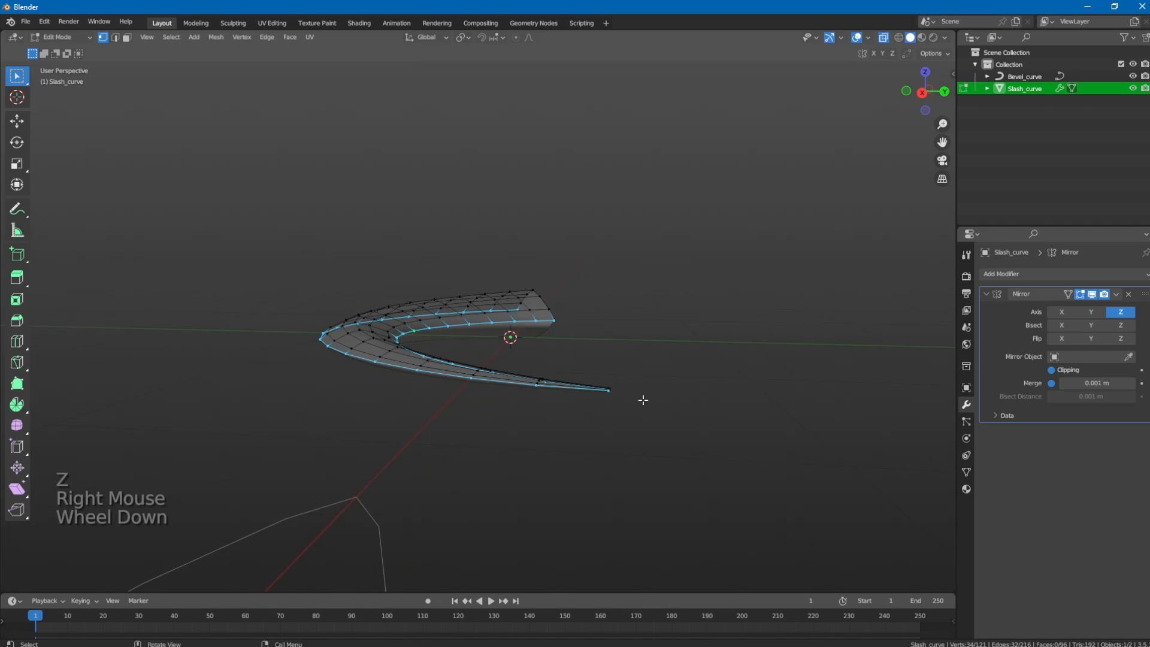
{"action": "scroll", "coordinate": [629, 396], "scroll_direction": "up", "scroll_amount": 3}
{"action": "key", "text": "g"}
{"action": "key", "text": "z"}
{"action": "left_click", "coordinate": [584, 239]}
{"action": "scroll", "coordinate": [567, 359], "scroll_direction": "down", "scroll_amount": 2}
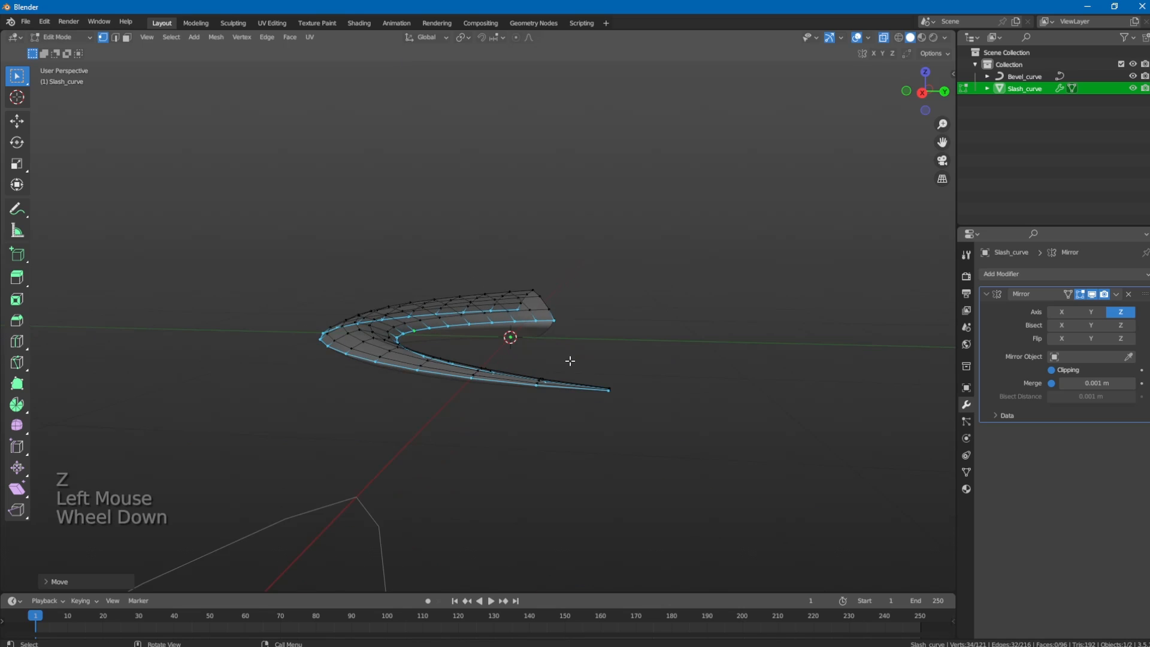
Return the slash to Object Mode, show it from above and leave it deselected.
{"action": "key", "text": "KP_1"}
{"action": "scroll", "coordinate": [585, 354], "scroll_direction": "up", "scroll_amount": 2}
{"action": "key", "text": "KP_7"}
{"action": "scroll", "coordinate": [583, 358], "scroll_direction": "down", "scroll_amount": 2}
{"action": "key", "text": "Tab"}
{"action": "left_click", "coordinate": [674, 427]}
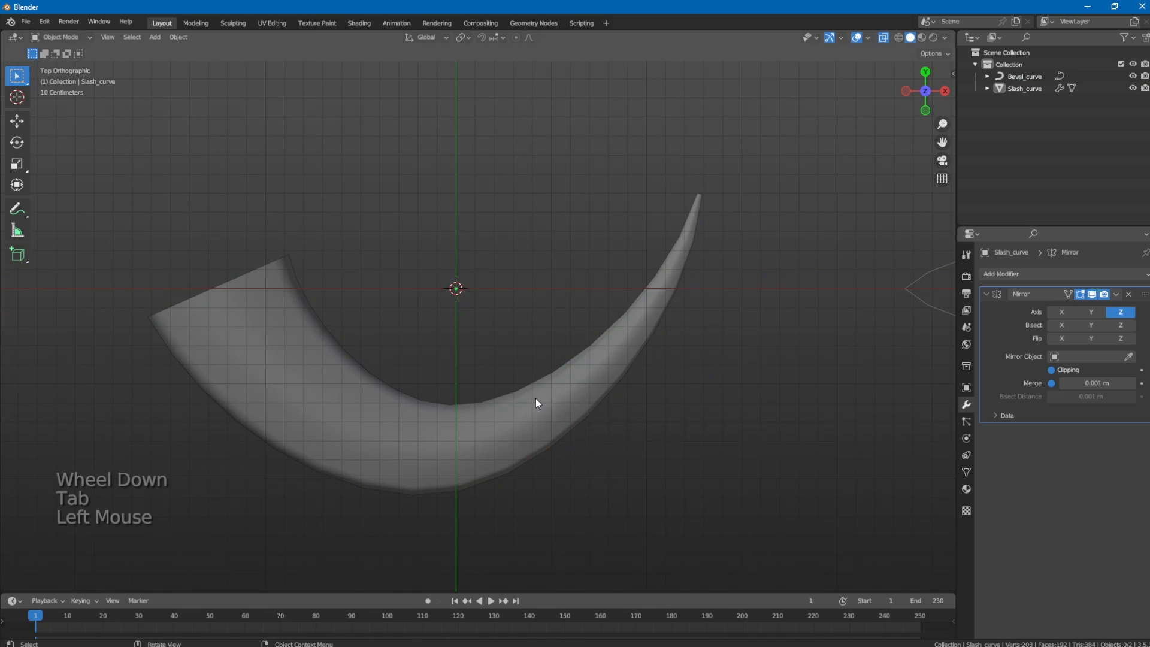
{"action": "left_click", "coordinate": [535, 398]}
{"action": "left_click", "coordinate": [761, 452]}
Examine the mirrored slash from the side, from below, from above and from the front.
{"action": "scroll", "coordinate": [761, 453], "scroll_direction": "down", "scroll_amount": 2}
{"action": "middle_click_drag", "start_coordinate": [515, 339], "coordinate": [370, 306]}
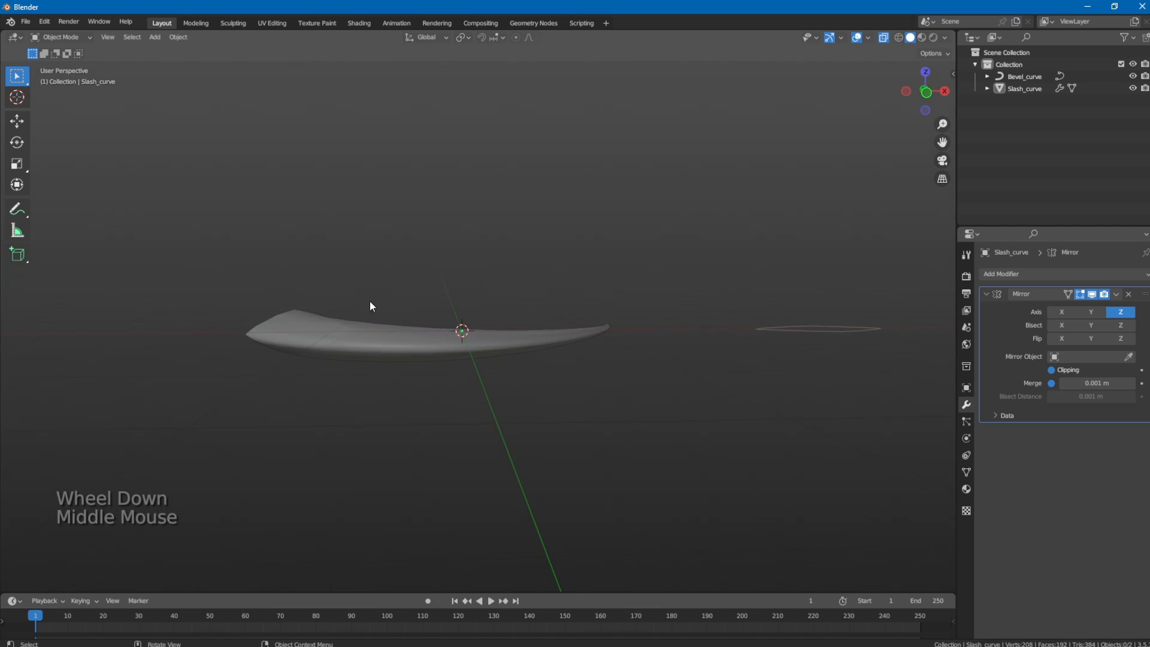
{"action": "middle_click_drag", "start_coordinate": [533, 381], "coordinate": [239, 308]}
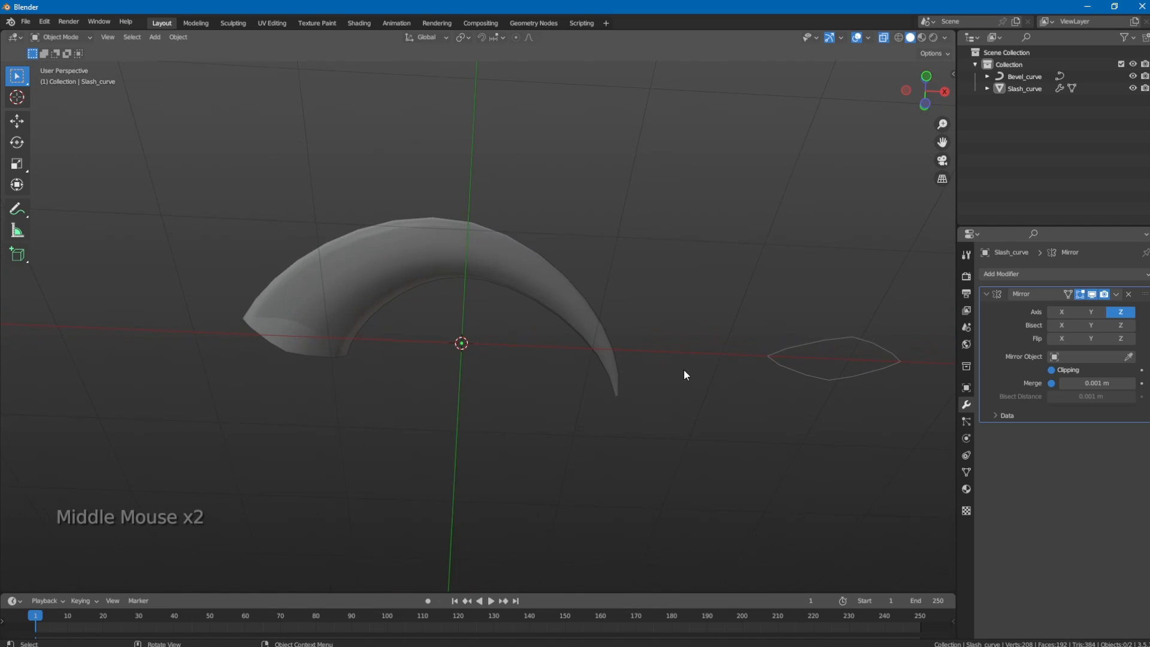
{"action": "middle_click_drag", "start_coordinate": [653, 361], "coordinate": [503, 423]}
{"action": "middle_click", "coordinate": [519, 398]}
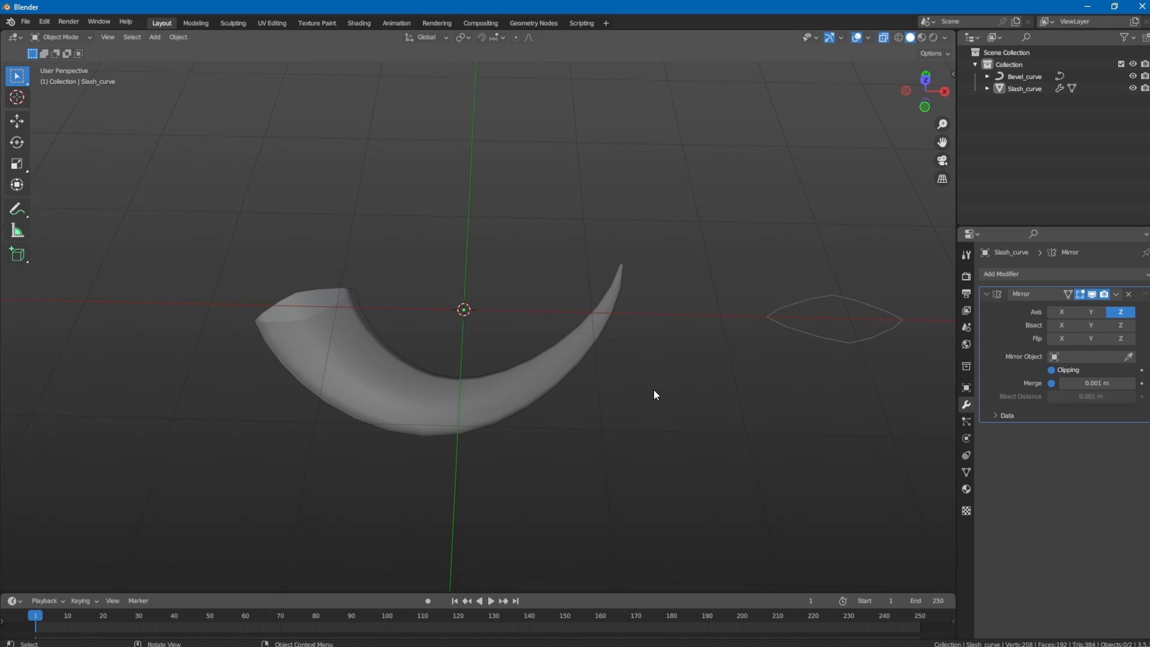
{"action": "double_click", "coordinate": [596, 403]}
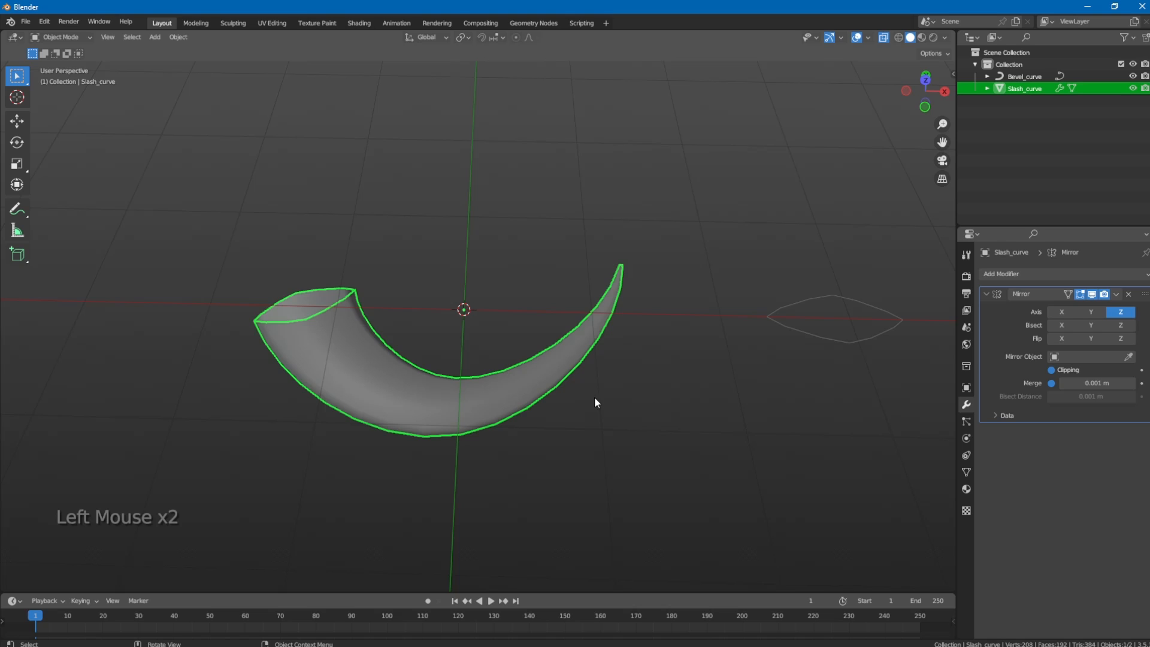
{"action": "key", "text": "KP_1"}
{"action": "key", "text": "KP_7"}
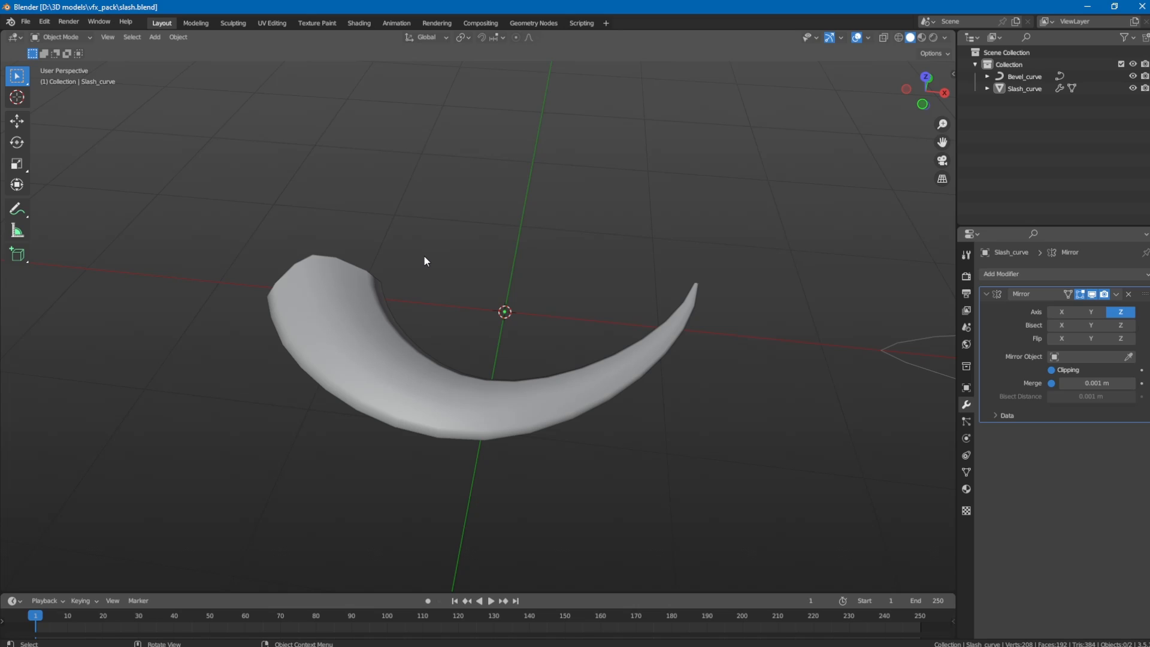
Open the slash mesh in the UV Editing workspace and unwrap all its faces with Unwrap.
{"action": "left_click", "coordinate": [348, 341]}
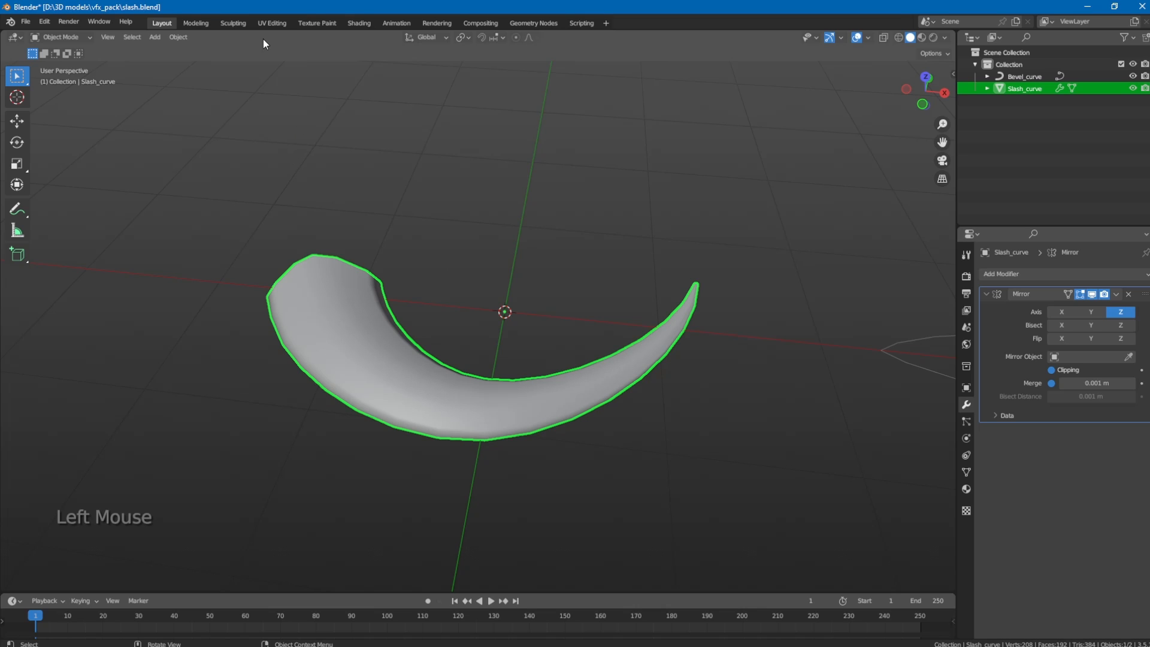
{"action": "left_click", "coordinate": [263, 23]}
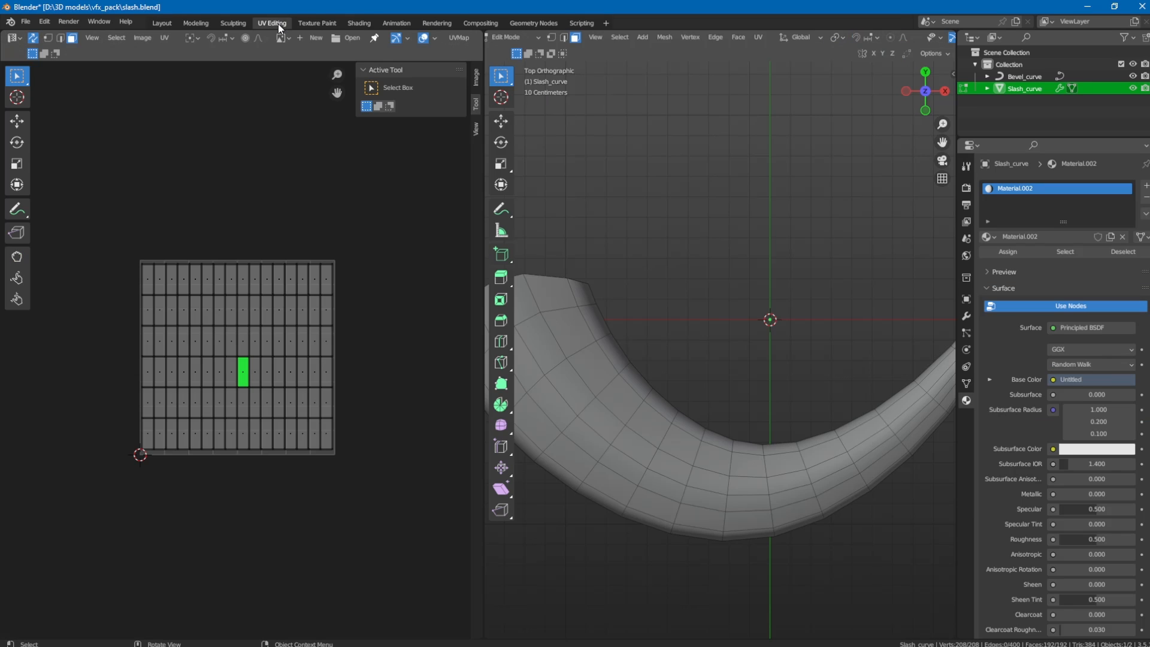
{"action": "key", "text": "a"}
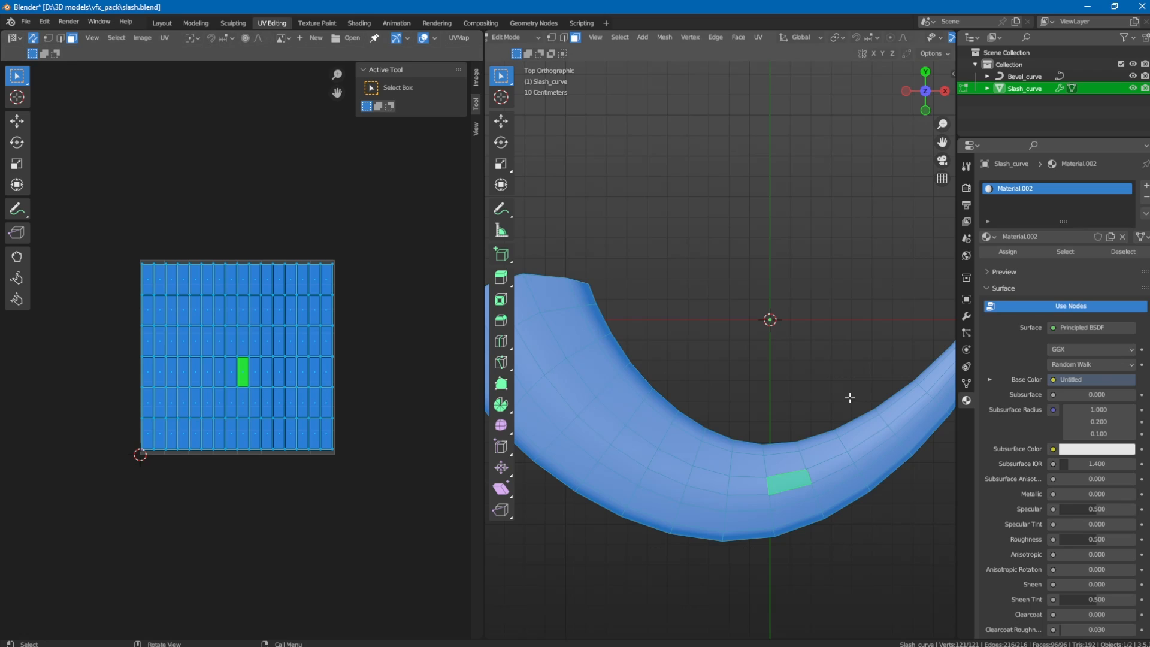
{"action": "key", "text": "u"}
{"action": "left_click", "coordinate": [761, 349]}
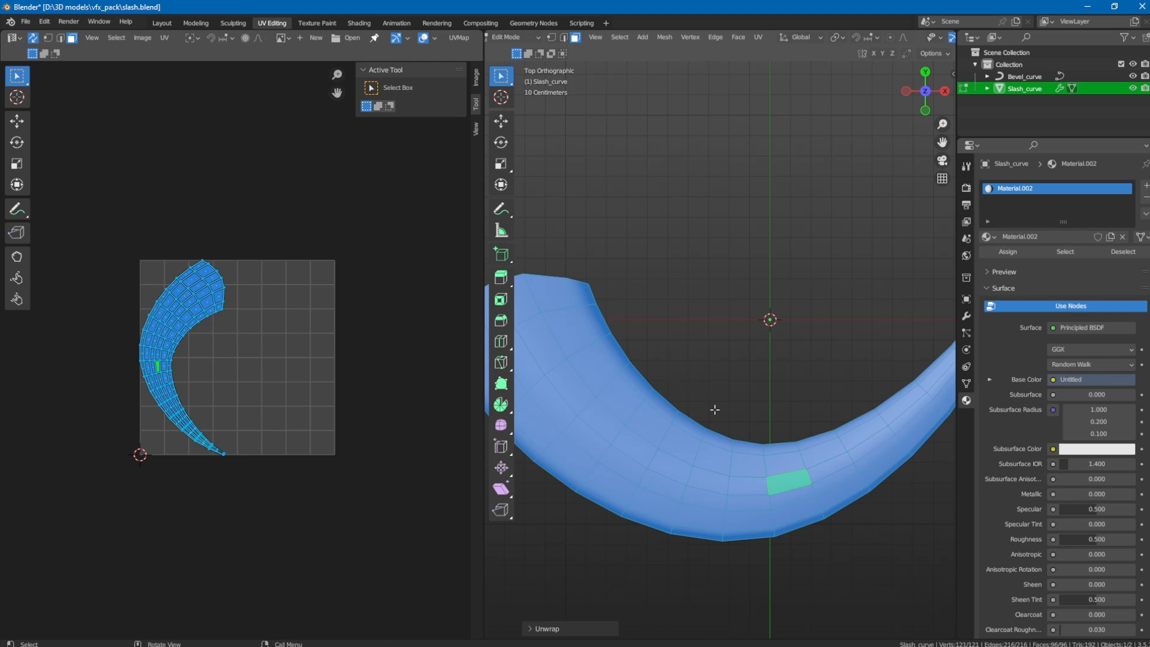
Remap the UVs of all slash faces using Lightmap Pack.
{"action": "key", "text": "u"}
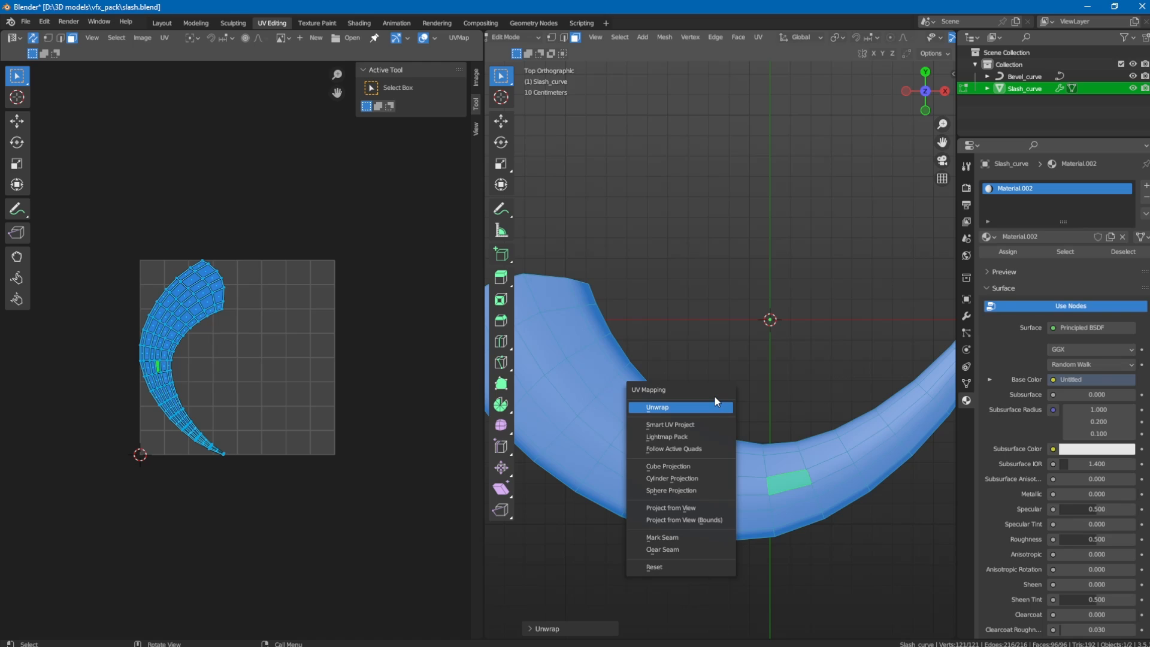
{"action": "left_click", "coordinate": [684, 440]}
{"action": "left_click", "coordinate": [732, 570]}
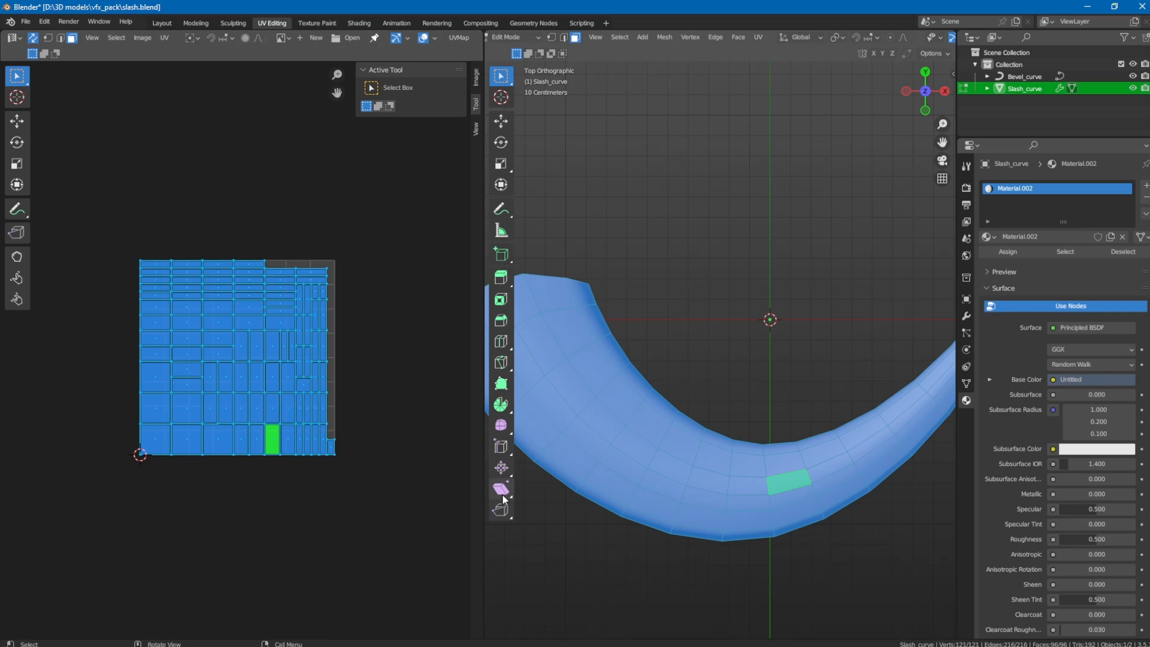
Check which mesh faces several packed UV rectangles belong to, and select all UV faces again.
{"action": "left_click", "coordinate": [223, 382]}
{"action": "left_click", "coordinate": [196, 321]}
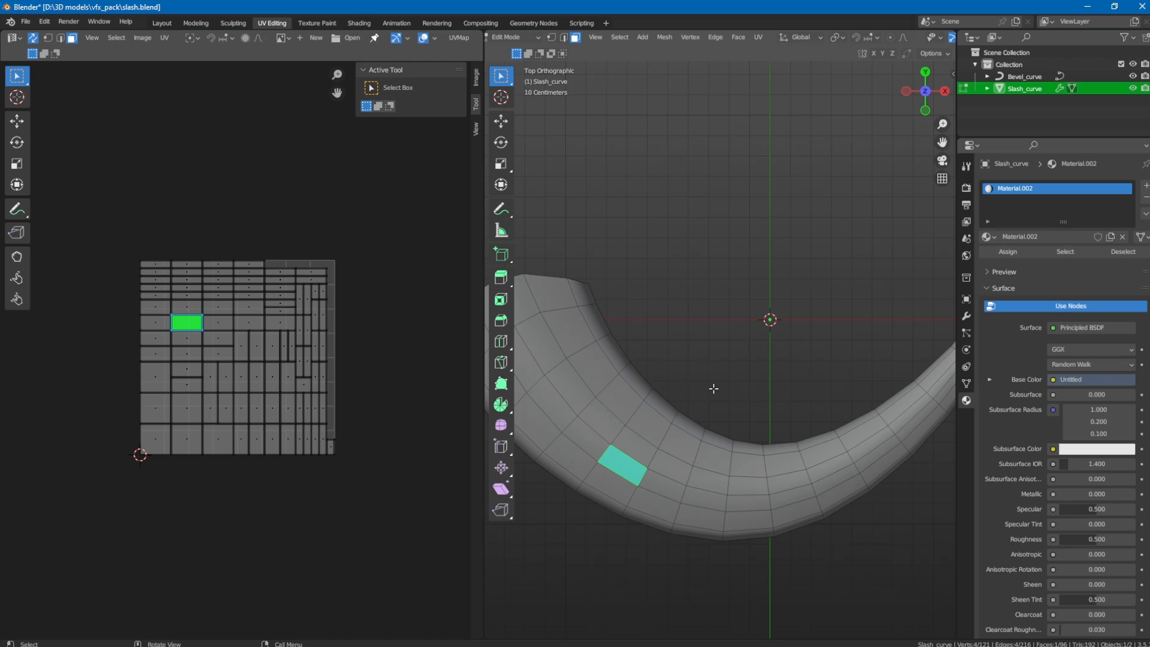
{"action": "left_click", "coordinate": [192, 296]}
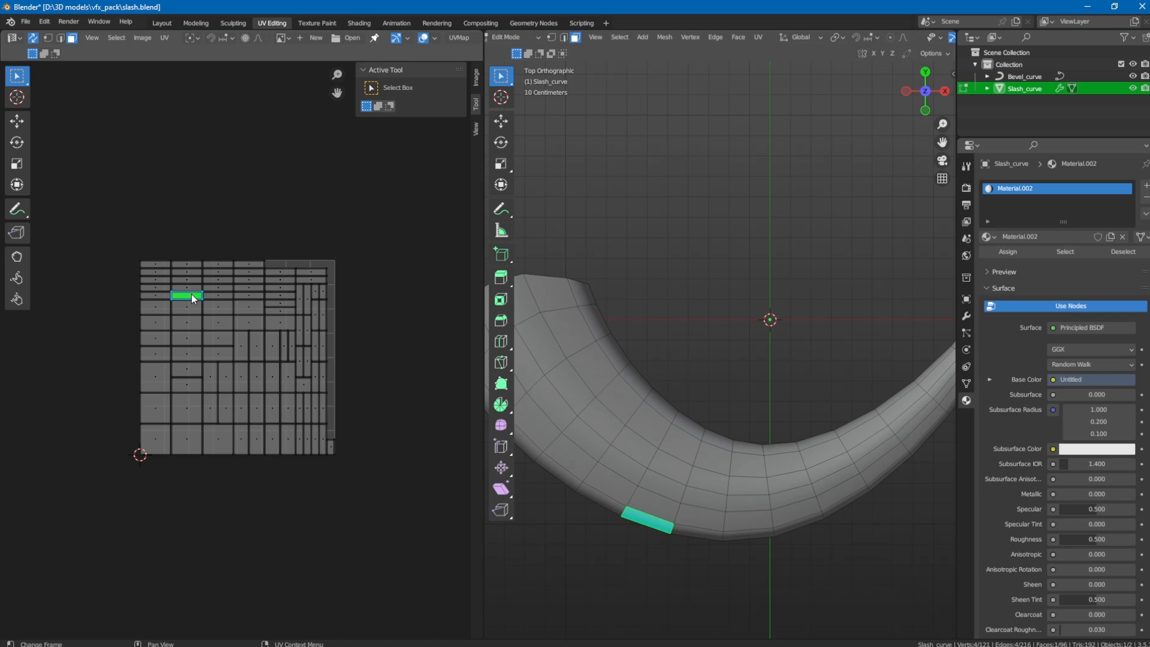
{"action": "left_click", "coordinate": [185, 343]}
{"action": "key", "text": "a"}
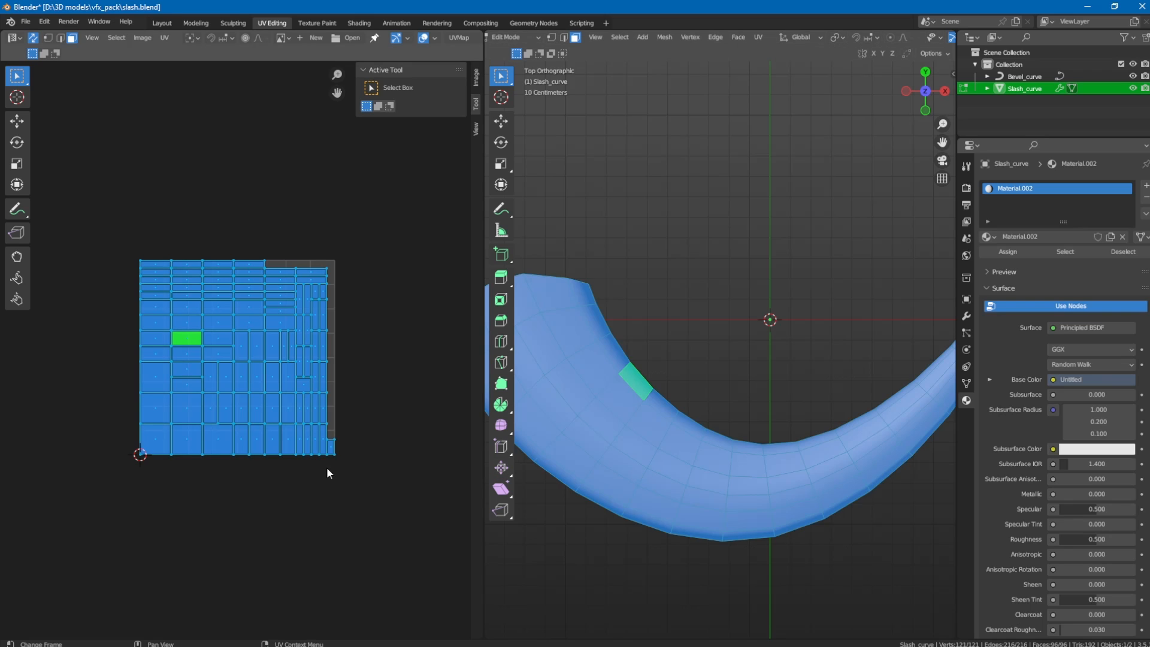
Make a face near the middle of the slash arc the active face and select all faces.
{"action": "left_click", "coordinate": [604, 412]}
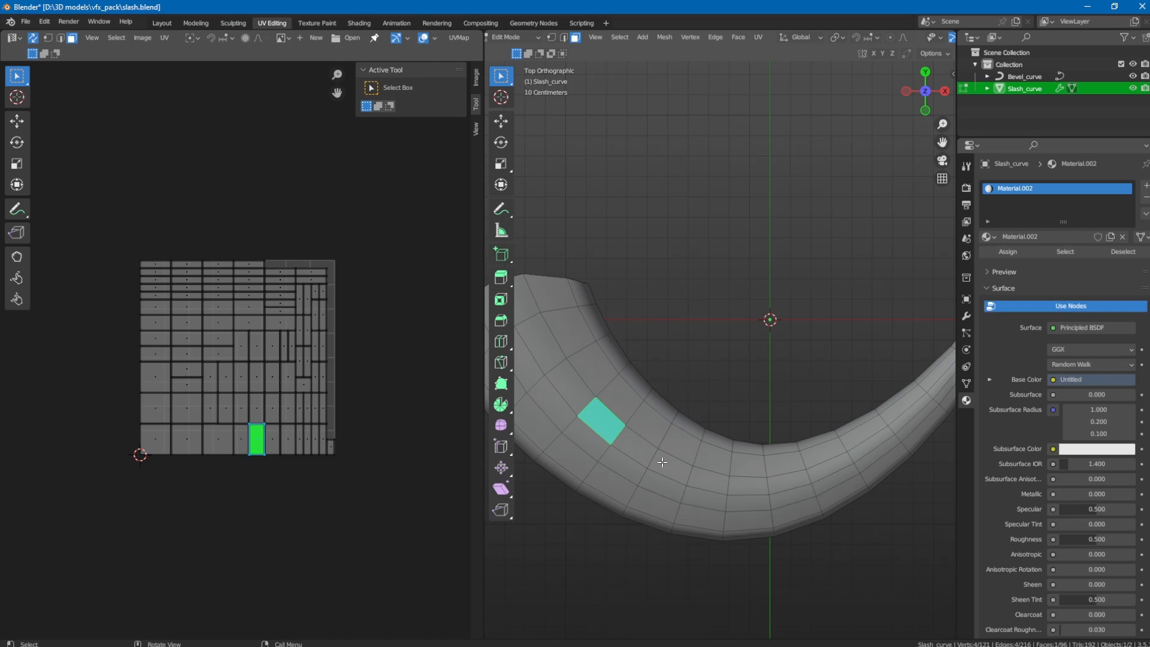
{"action": "left_click", "coordinate": [675, 479]}
{"action": "left_click", "coordinate": [719, 480]}
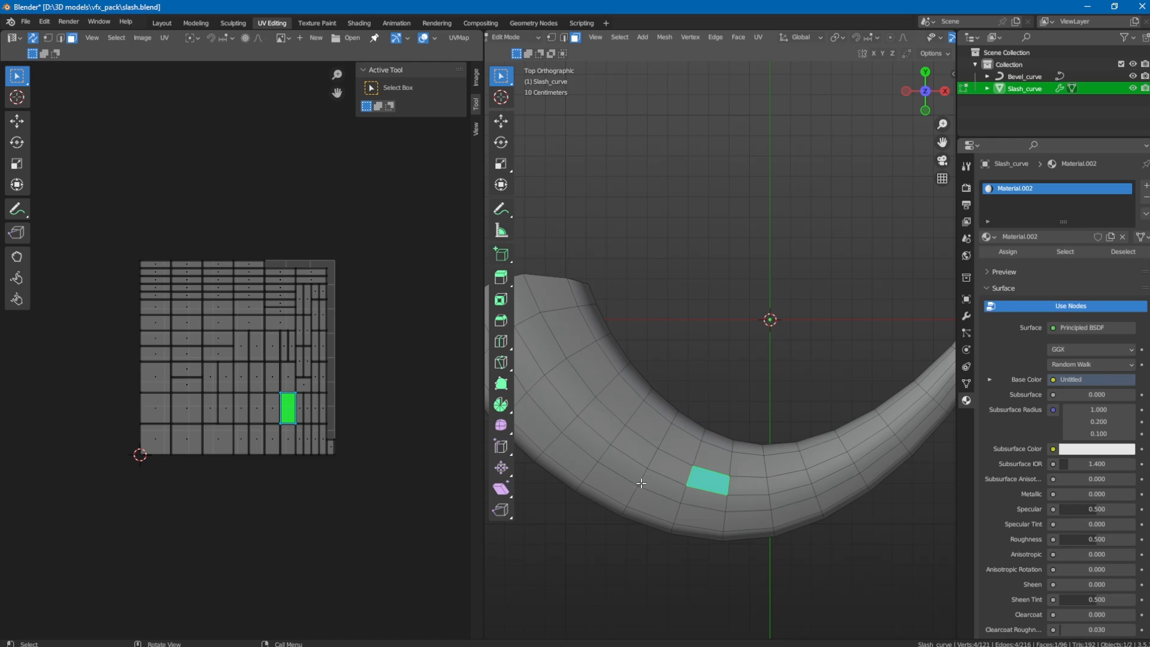
{"action": "left_click", "coordinate": [736, 484]}
{"action": "left_click", "coordinate": [703, 479]}
{"action": "key", "text": "a"}
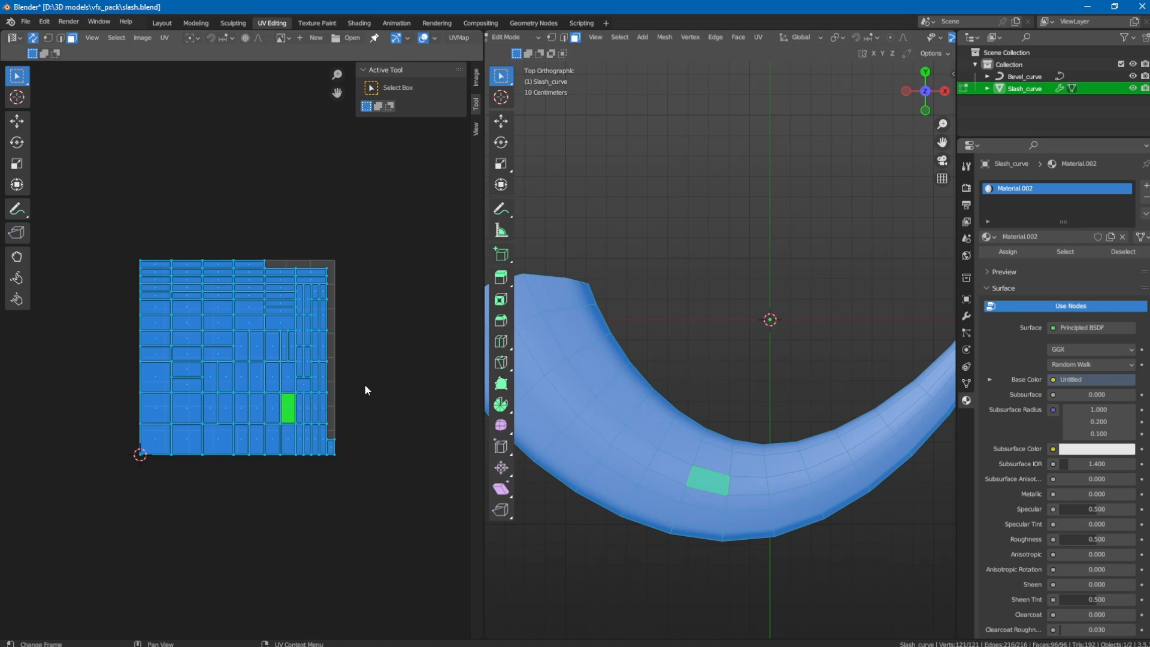
Unwrap all slash faces with Follow Active Quads using the Length Average edge length mode.
{"action": "key", "text": "u"}
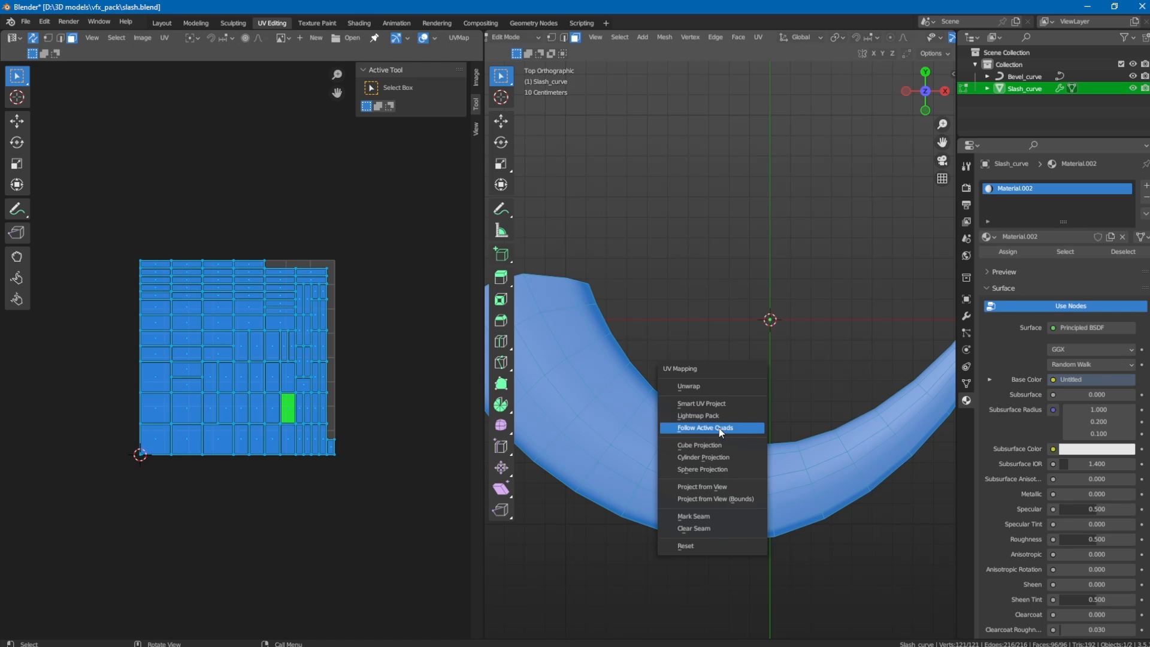
{"action": "left_click", "coordinate": [719, 428]}
{"action": "left_click", "coordinate": [745, 448]}
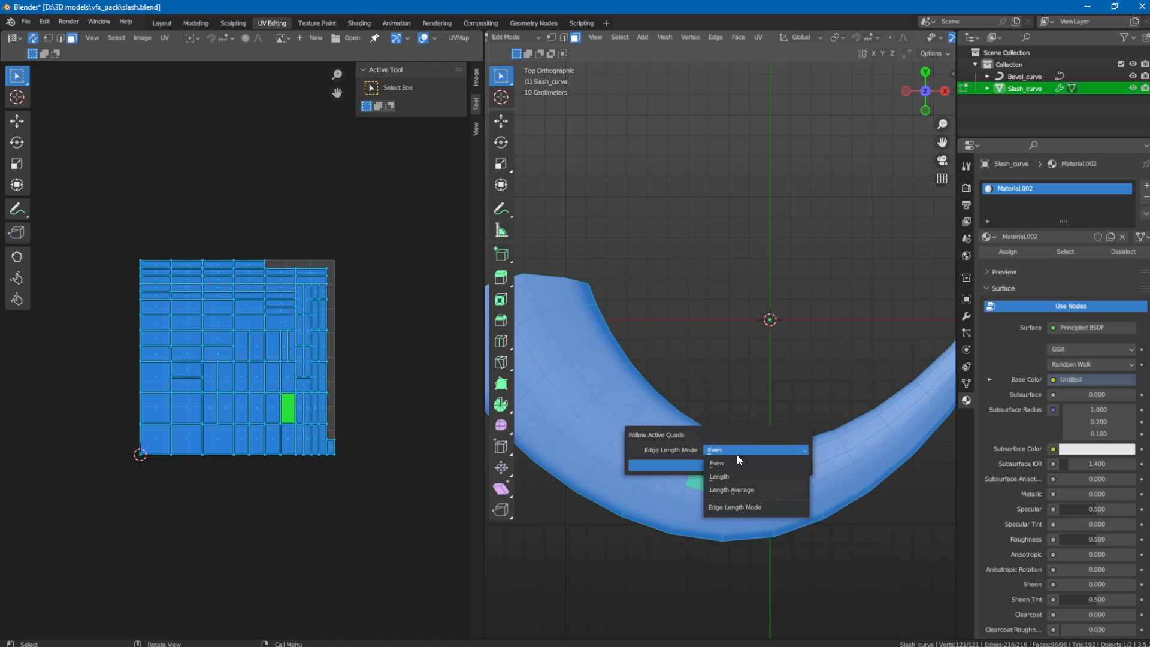
{"action": "left_click", "coordinate": [734, 490]}
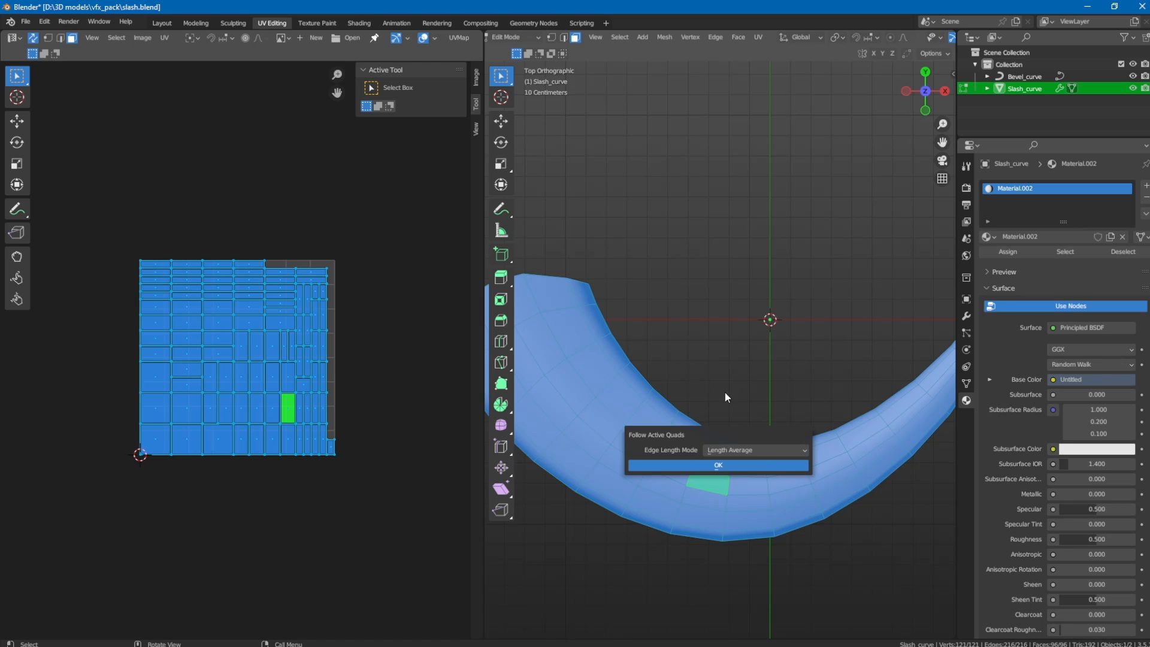
{"action": "left_click", "coordinate": [717, 465]}
{"action": "scroll", "coordinate": [340, 357], "scroll_direction": "down", "scroll_amount": 3}
{"action": "scroll", "coordinate": [340, 331], "scroll_direction": "up", "scroll_amount": 1}
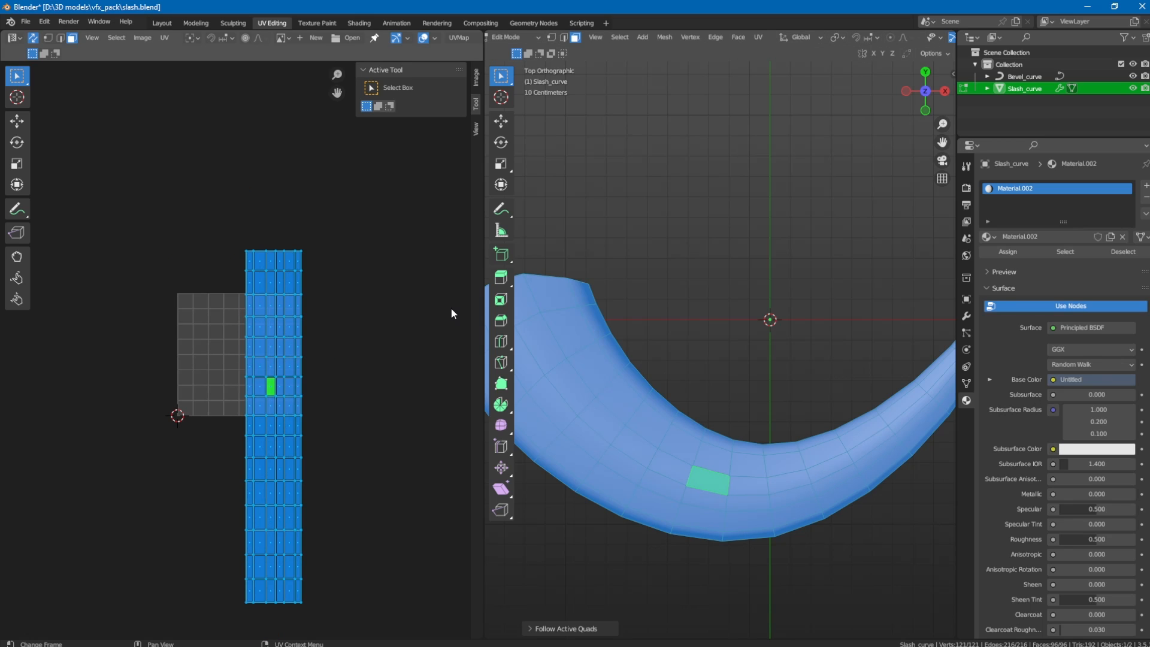
Shrink the unwrapped UV strip vertically, move it inside the UV square and enlarge it slightly.
{"action": "key", "text": "s"}
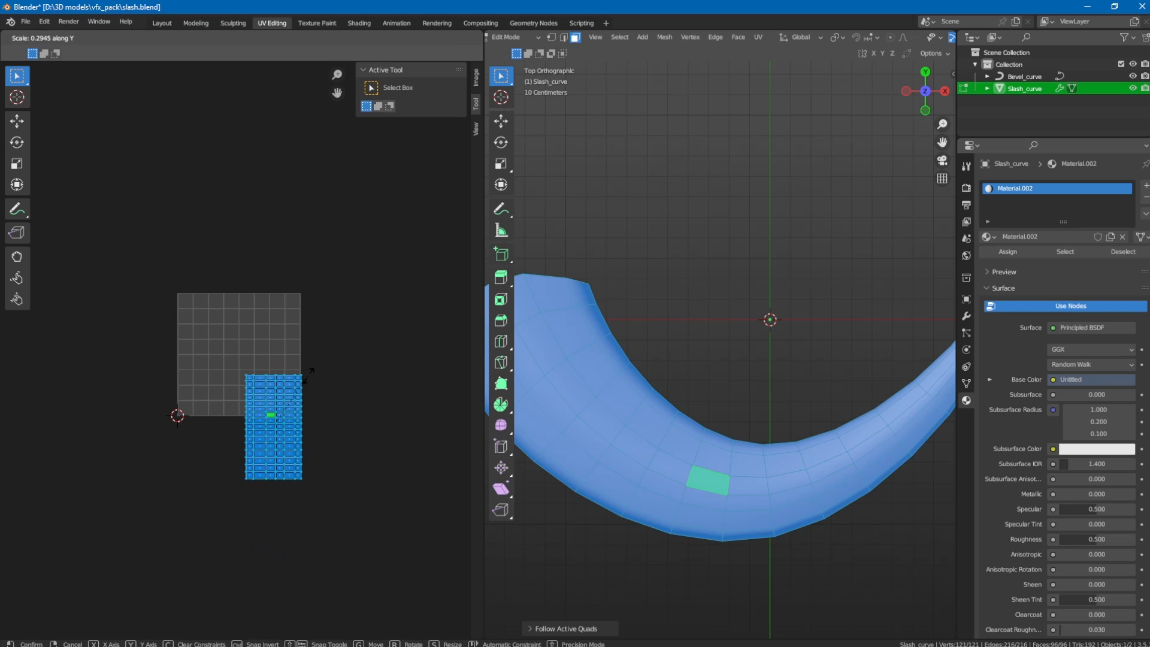
{"action": "left_click", "coordinate": [333, 387]}
{"action": "key", "text": "g"}
{"action": "left_click", "coordinate": [291, 326]}
{"action": "key", "text": "s"}
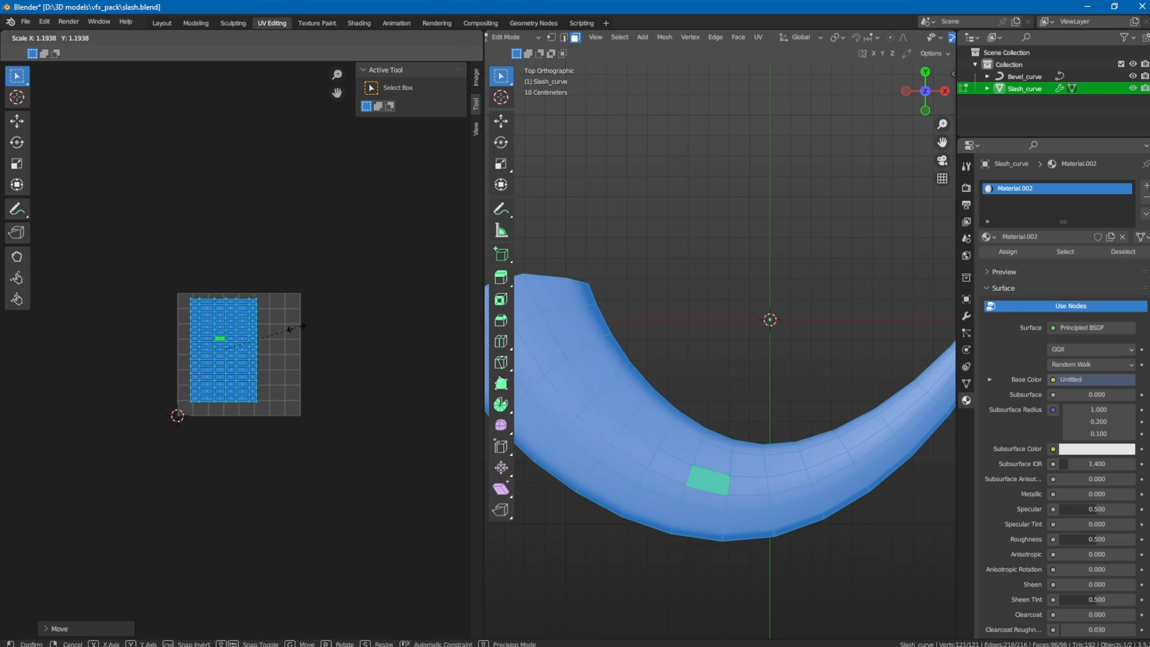
{"action": "left_click", "coordinate": [300, 329]}
{"action": "scroll", "coordinate": [294, 341], "scroll_direction": "up", "scroll_amount": 2}
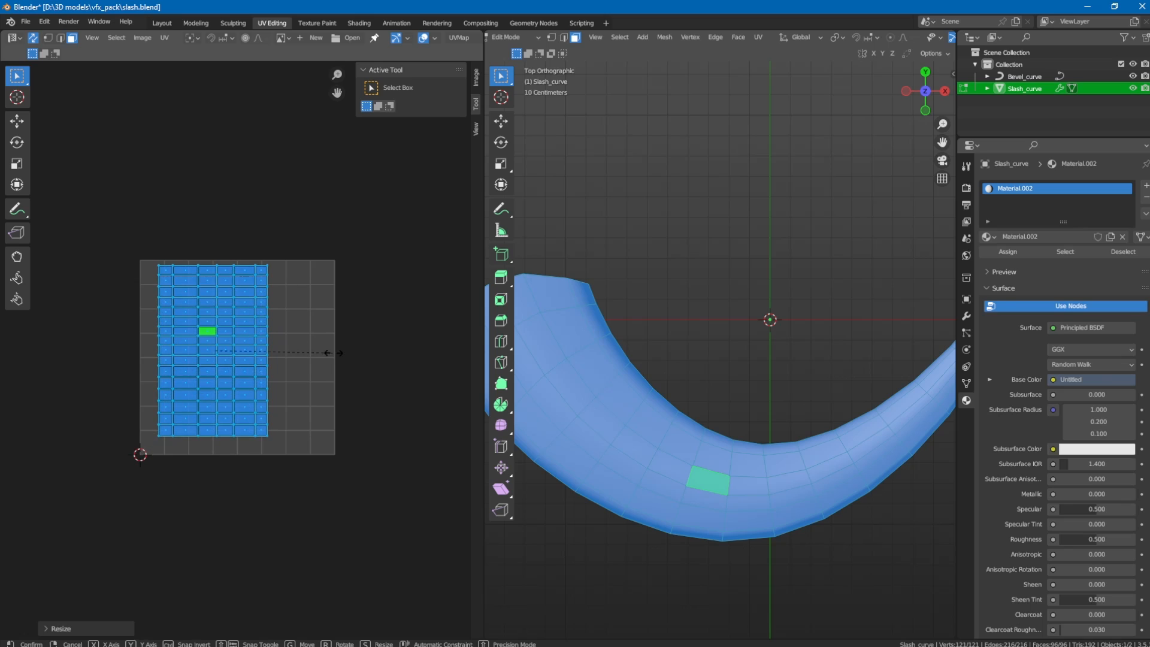
Remap the slash UVs with Lightmap Pack again, keeping the default options.
{"action": "key", "text": "u"}
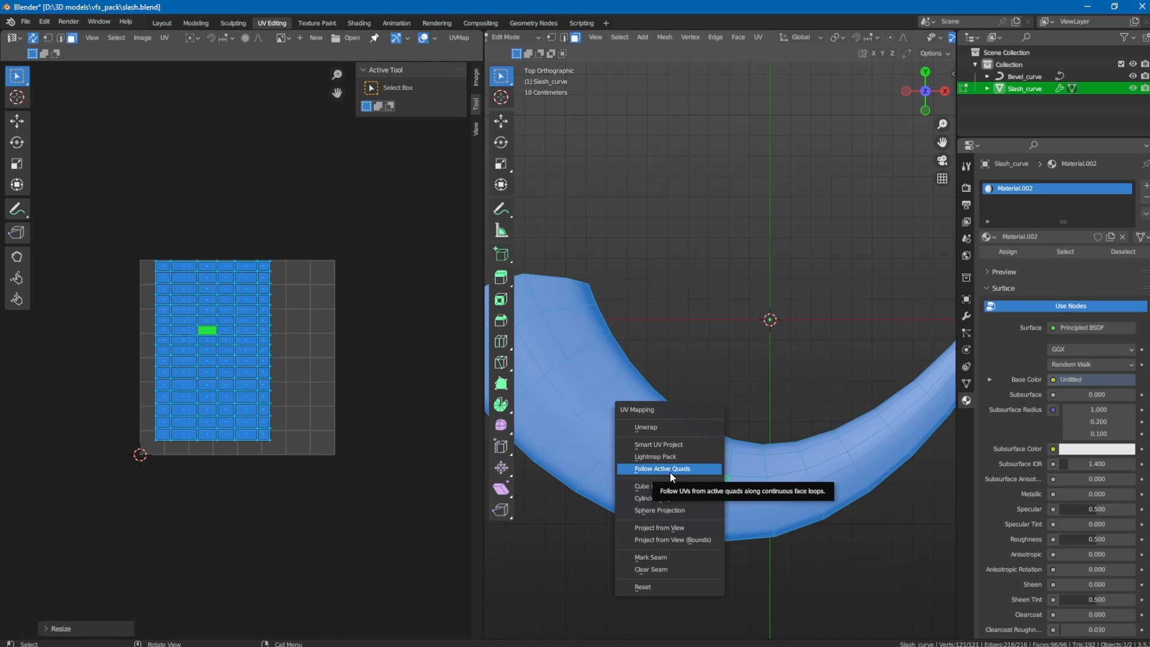
{"action": "left_click", "coordinate": [686, 457]}
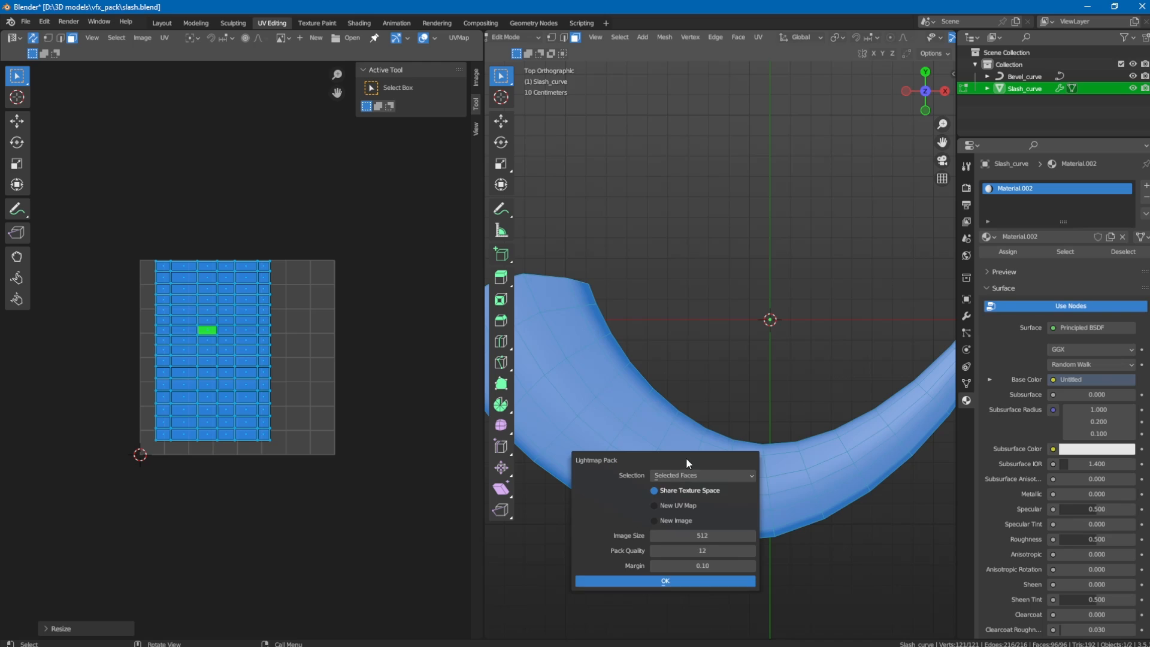
{"action": "left_click", "coordinate": [663, 580]}
Unwrap all slash faces with Follow Active Quads using the Even edge length mode.
{"action": "key", "text": "u"}
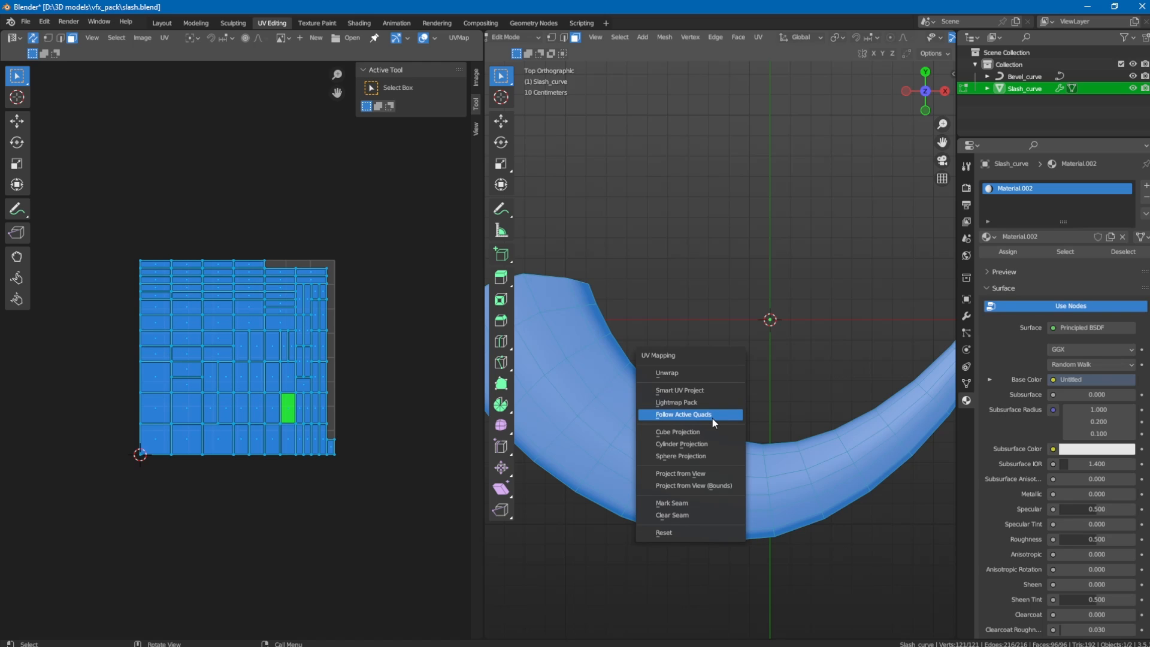
{"action": "left_click", "coordinate": [713, 415]}
{"action": "left_click", "coordinate": [734, 438]}
{"action": "left_click", "coordinate": [728, 452]}
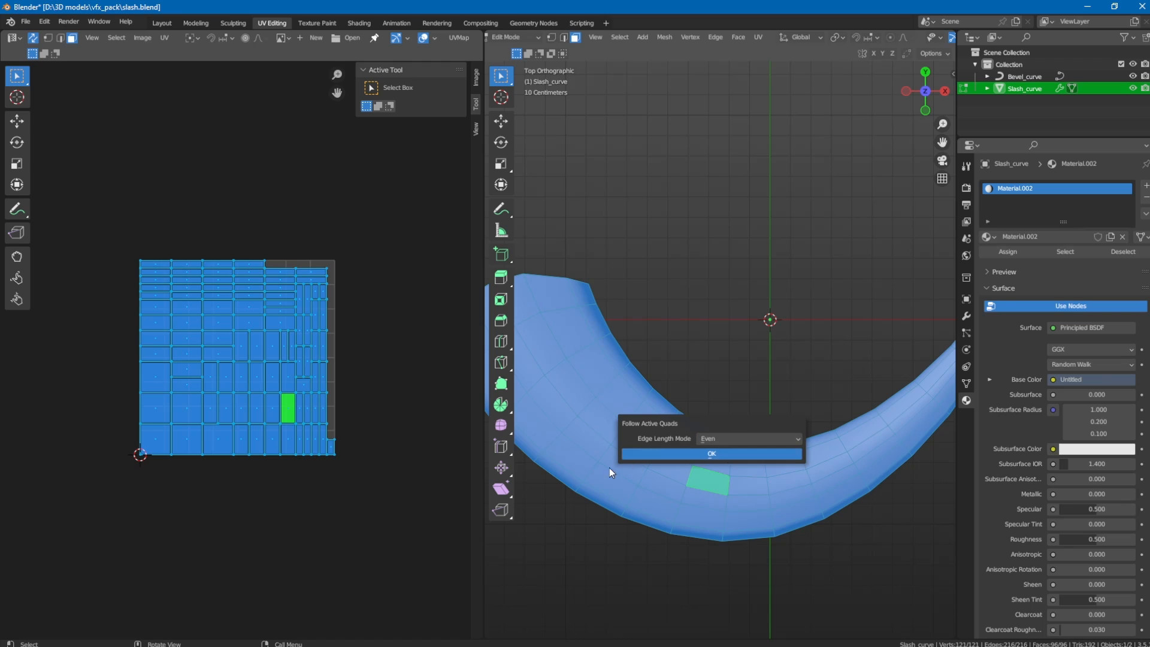
{"action": "left_click", "coordinate": [650, 454]}
Shrink the UV strip vertically, move it against the left edge of the UV square and scale it to about the square's full height.
{"action": "key", "text": "s"}
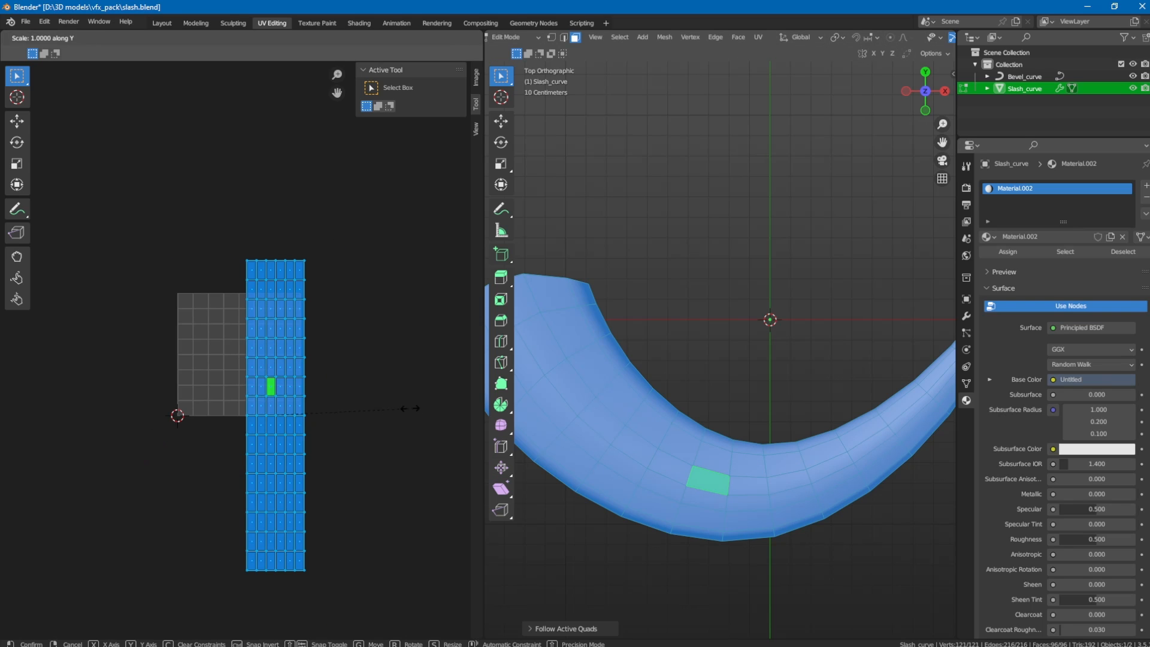
{"action": "left_click", "coordinate": [401, 411]}
{"action": "key", "text": "g"}
{"action": "left_click", "coordinate": [329, 346]}
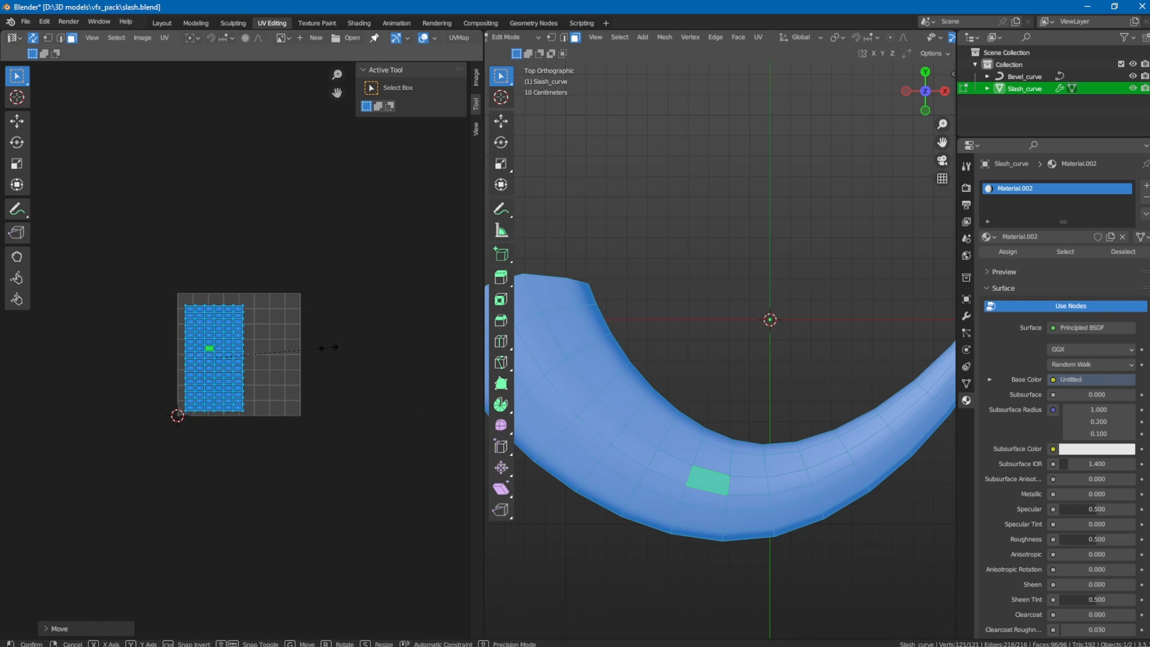
{"action": "key", "text": "s"}
{"action": "right_click", "coordinate": [342, 350]}
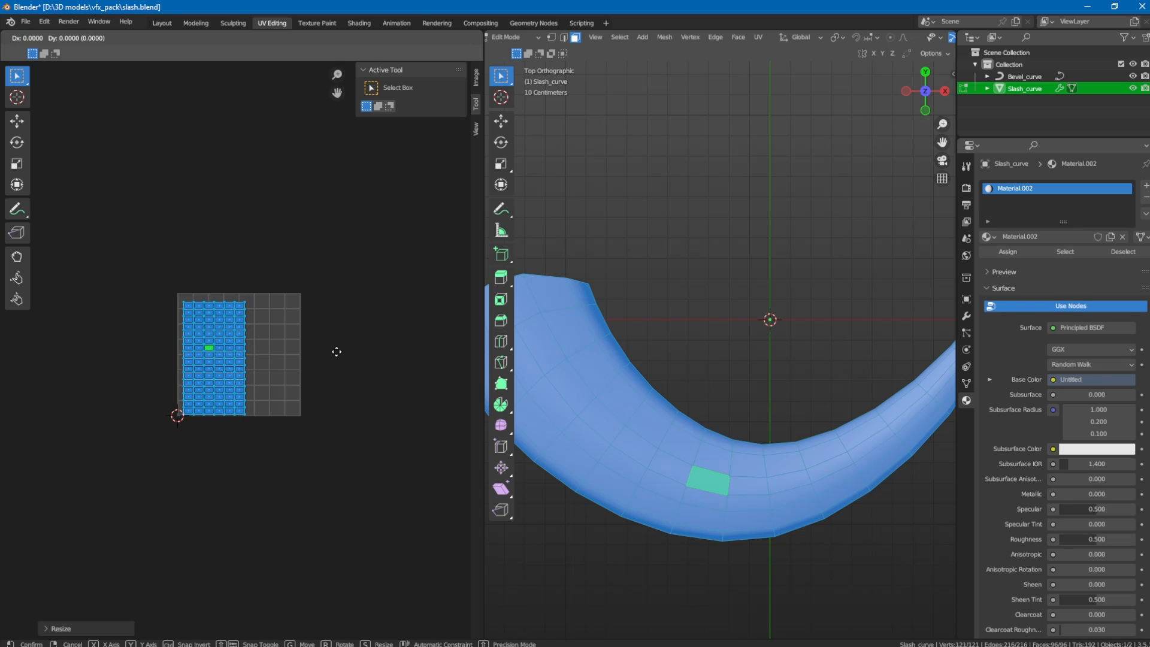
{"action": "scroll", "coordinate": [329, 369], "scroll_direction": "up", "scroll_amount": 2}
{"action": "key", "text": "s"}
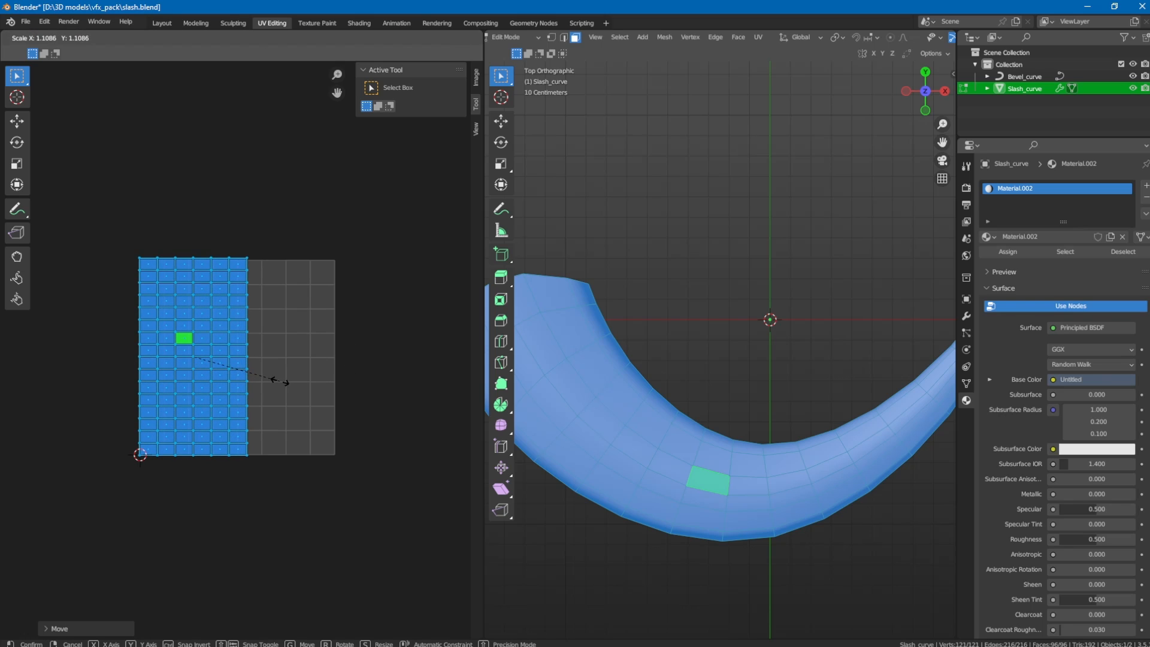
{"action": "left_click", "coordinate": [282, 383]}
Stretch the UV grid along X and center it so that it nearly fills the whole UV square.
{"action": "key", "text": "s"}
{"action": "left_click", "coordinate": [323, 377]}
{"action": "key", "text": "s"}
{"action": "key", "text": "x"}
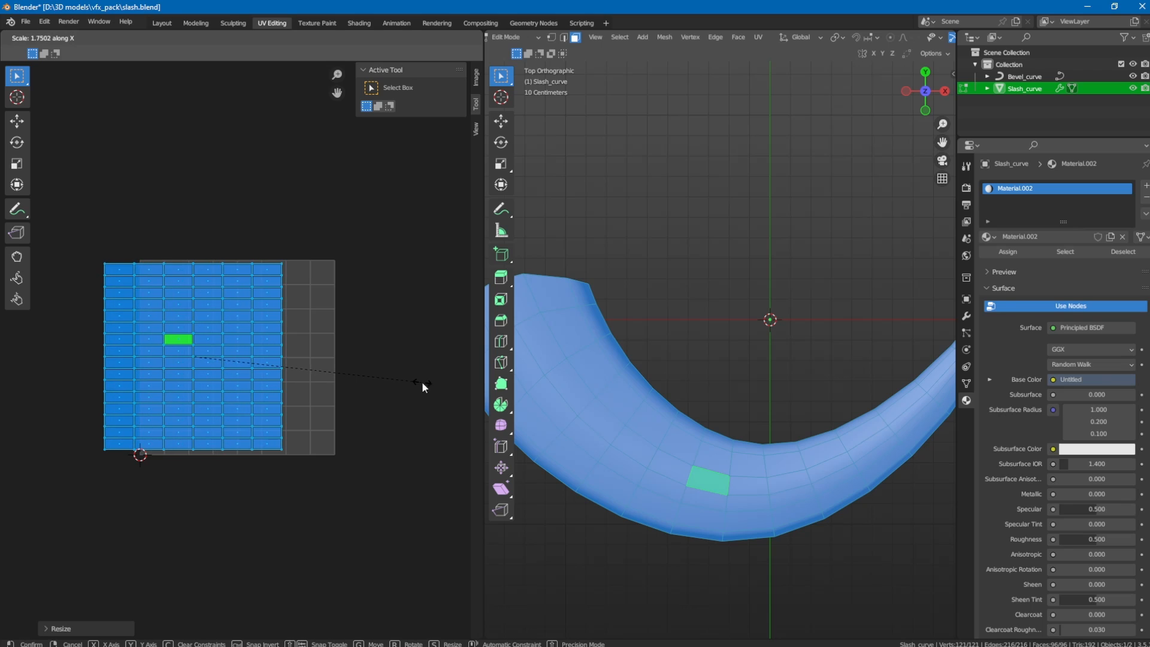
{"action": "left_click", "coordinate": [424, 385]}
{"action": "key", "text": "g"}
{"action": "left_click", "coordinate": [465, 388]}
{"action": "key", "text": "s"}
{"action": "left_click", "coordinate": [472, 392]}
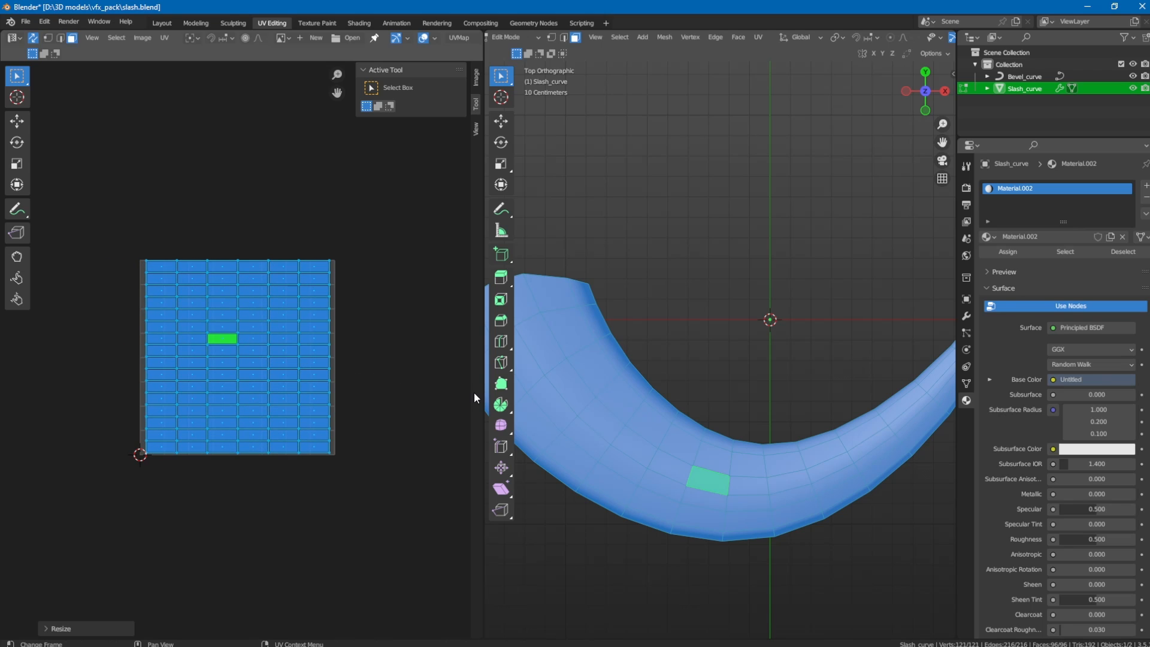
{"action": "key", "text": "s"}
{"action": "key", "text": "x"}
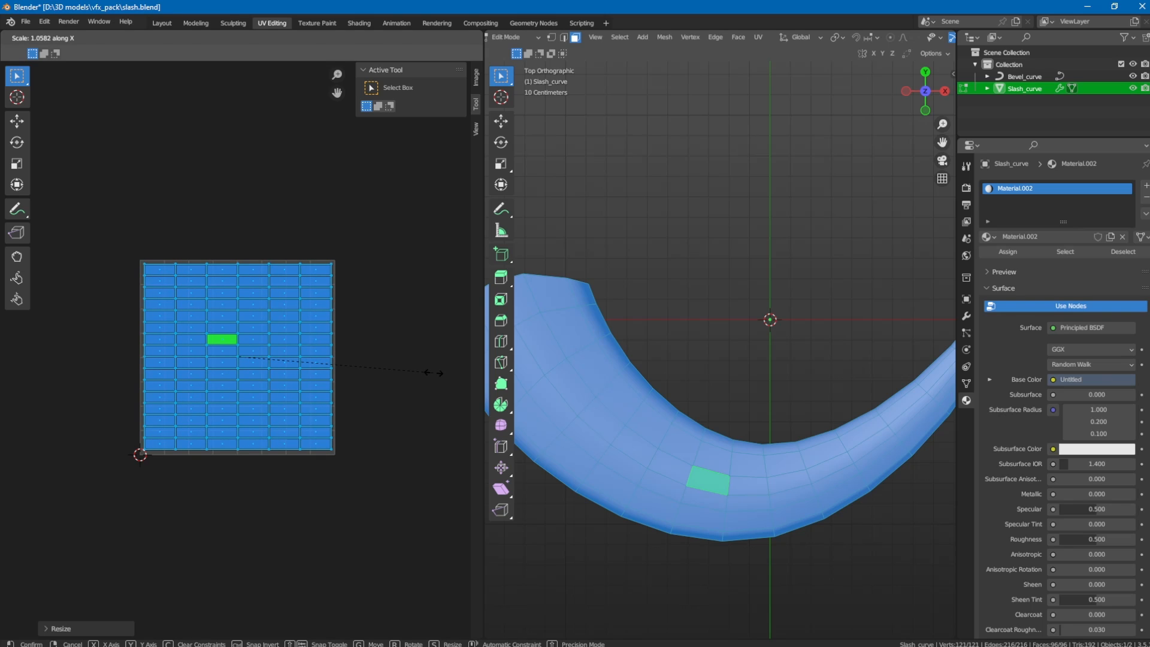
{"action": "left_click", "coordinate": [435, 373]}
Deselect everything and check which mesh faces several rectangles in the top row and a middle column of the UV grid belong to.
{"action": "key", "text": "alt+a"}
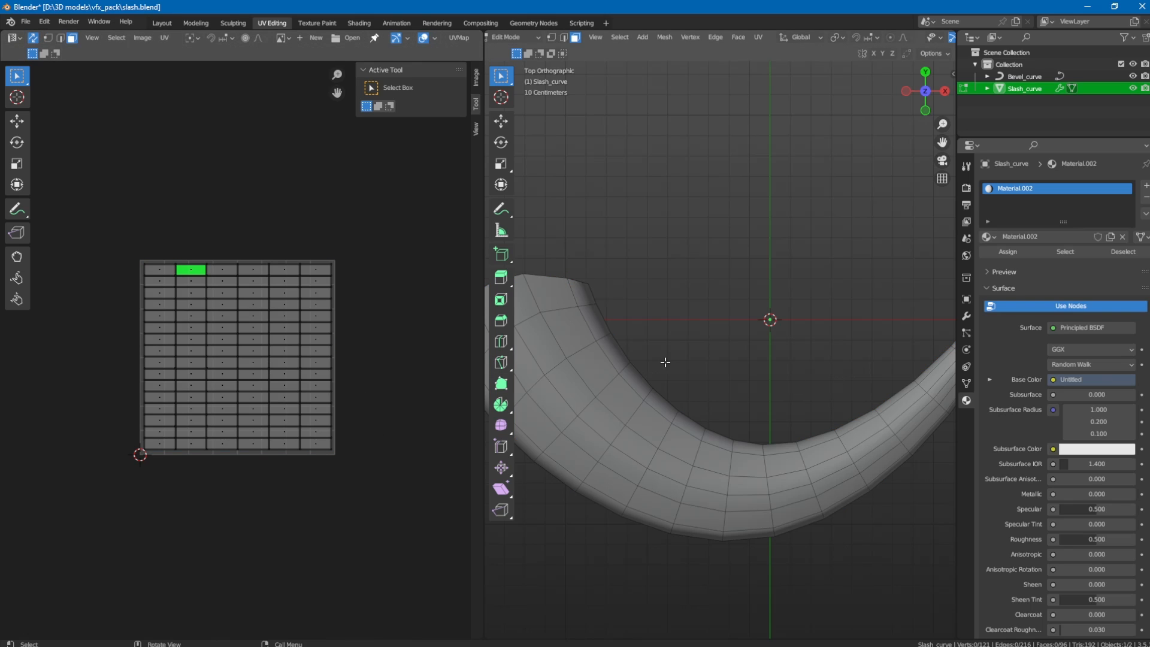
{"action": "scroll", "coordinate": [696, 306], "scroll_direction": "down", "scroll_amount": 3}
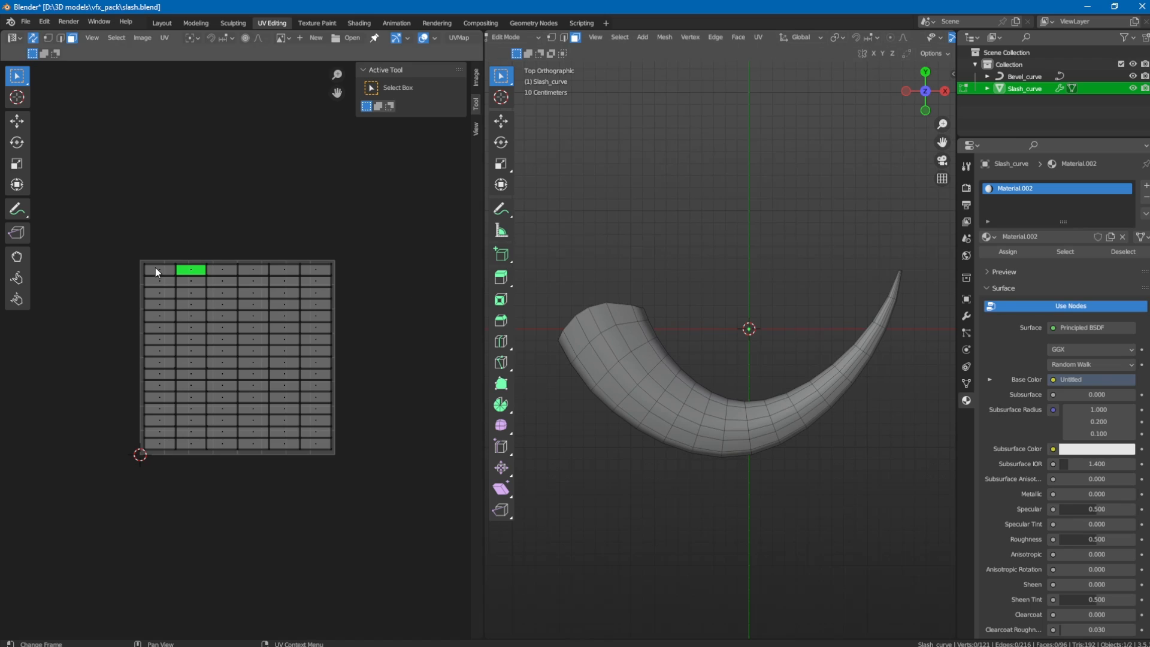
{"action": "left_click", "coordinate": [158, 269]}
{"action": "left_click", "coordinate": [243, 267]}
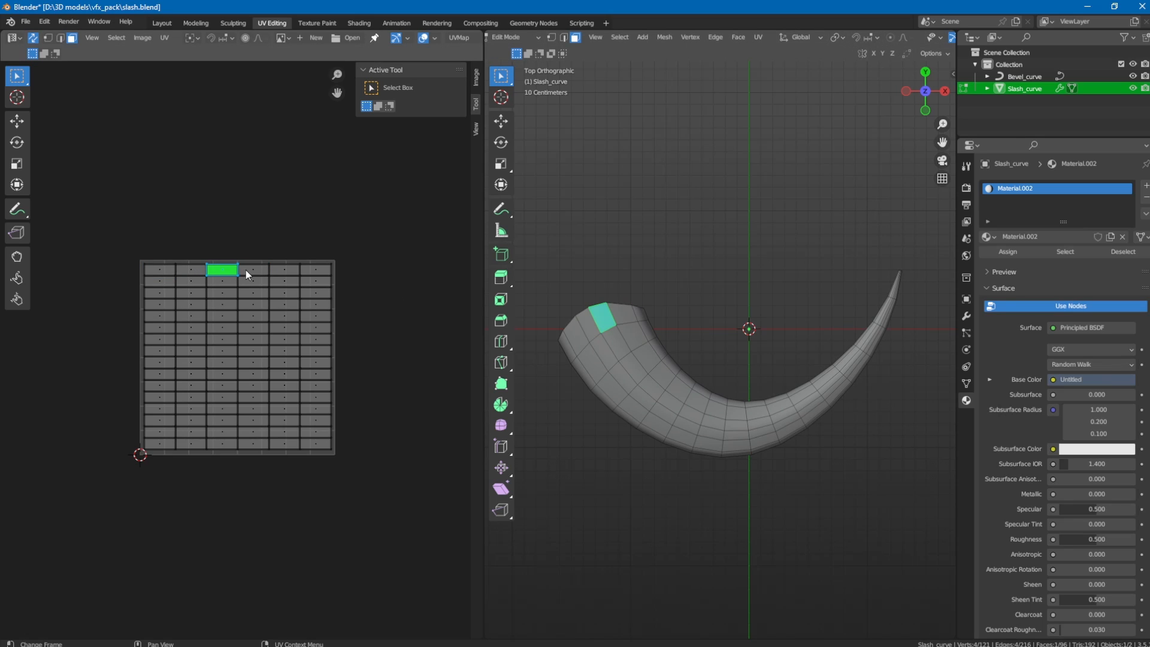
{"action": "left_click", "coordinate": [252, 292]}
{"action": "left_click", "coordinate": [252, 362]}
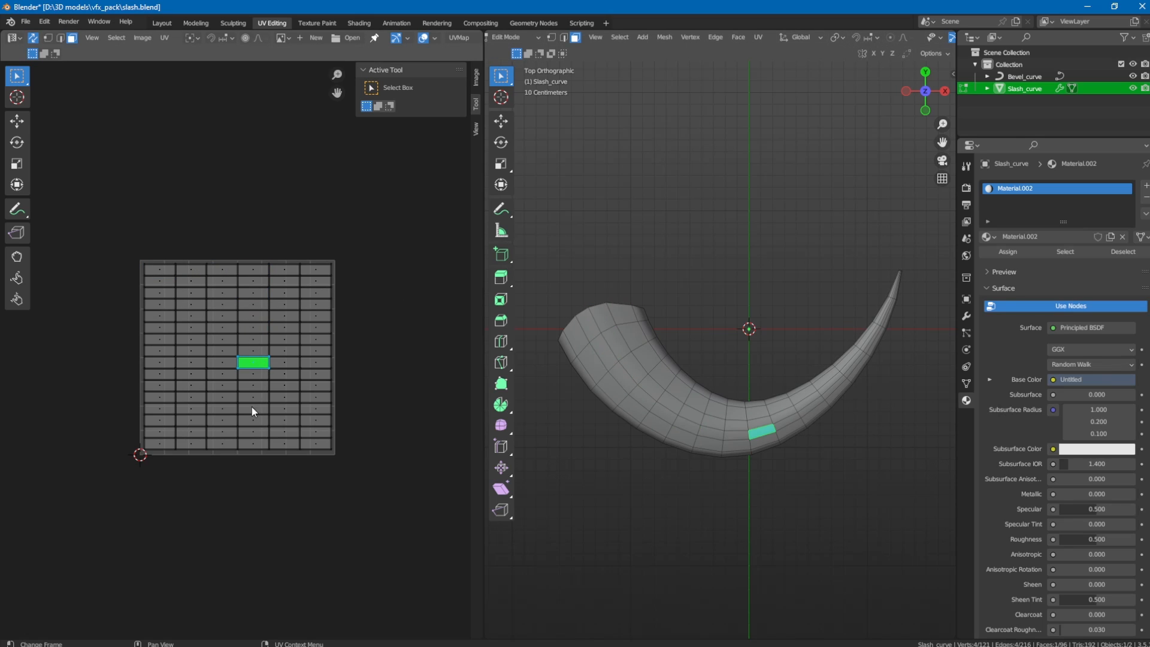
{"action": "left_click", "coordinate": [251, 409]}
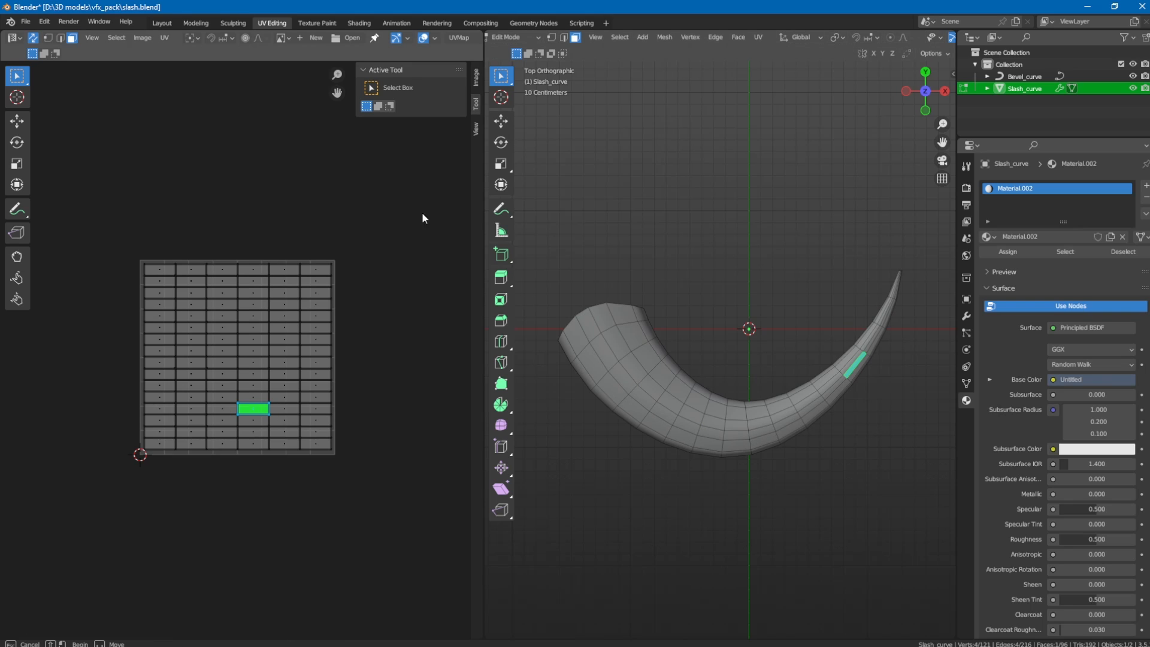
Rotate all UV faces 90° counterclockwise so the slash's length runs horizontally across the UV square.
{"action": "key", "text": "a"}
{"action": "key", "text": "r"}
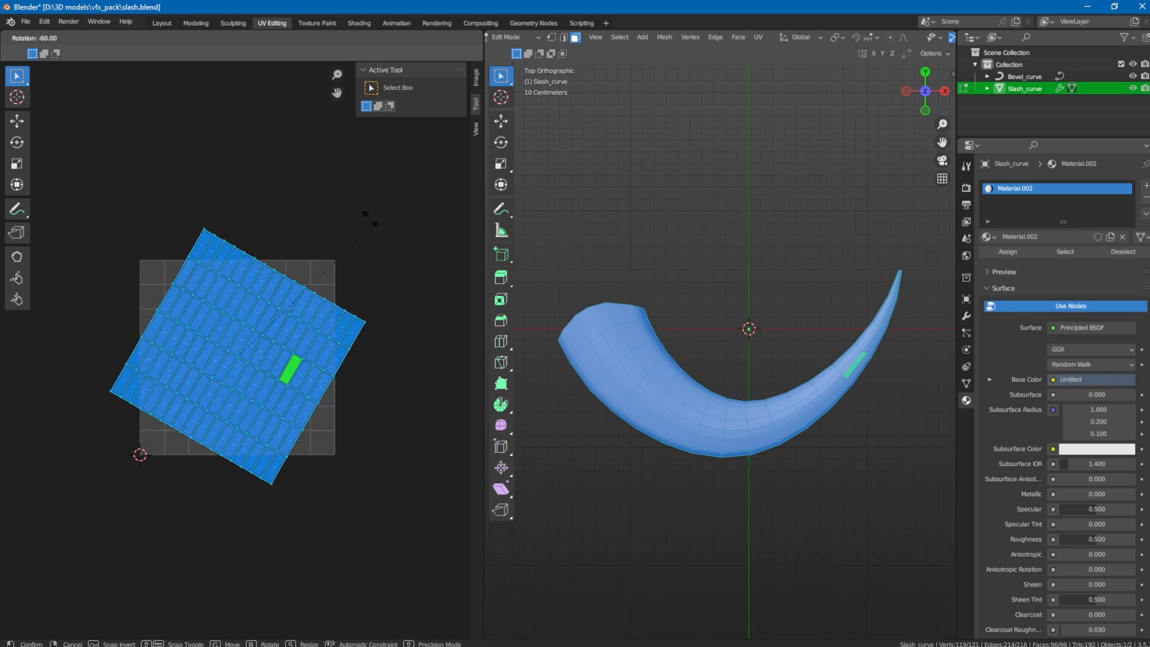
{"action": "left_click", "coordinate": [290, 164]}
Check how the first-column UV rectangles and the faces at the slash's tip correspond between the mesh and the UV grid.
{"action": "left_click", "coordinate": [152, 287]}
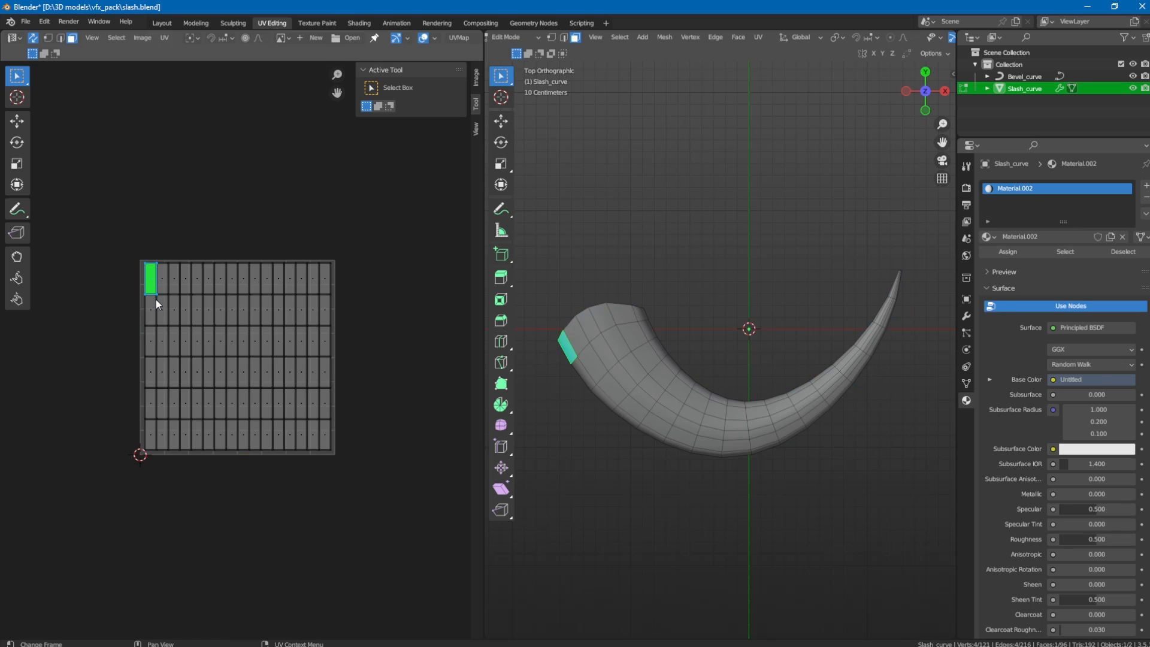
{"action": "left_click", "coordinate": [155, 305]}
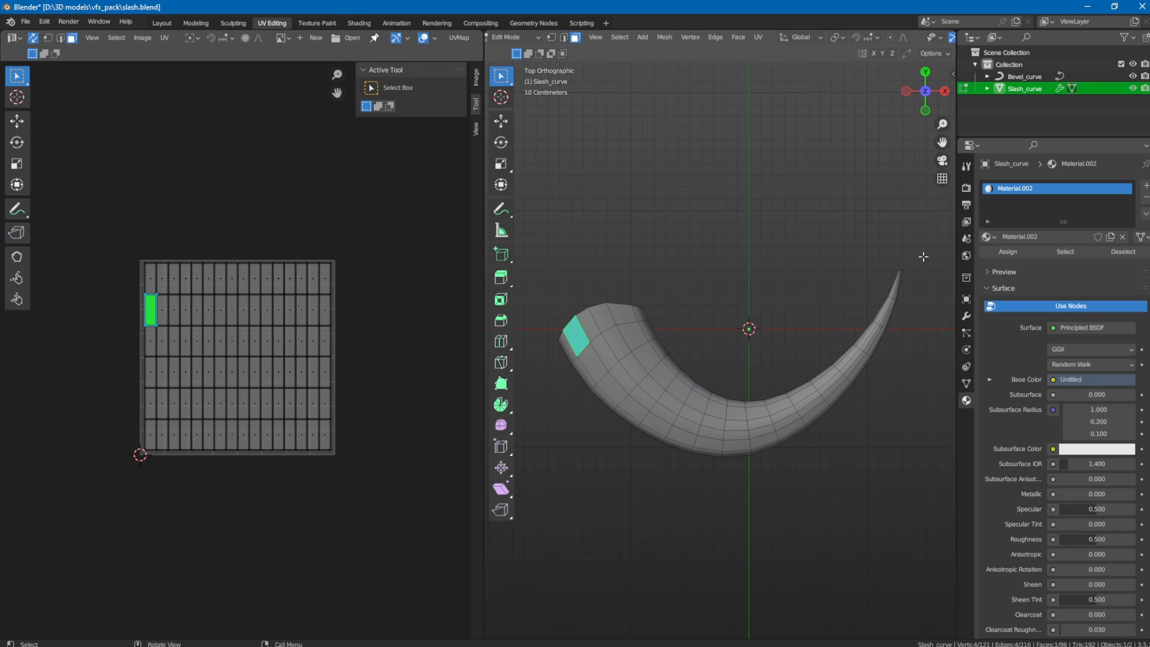
{"action": "left_click_drag", "start_coordinate": [924, 257], "coordinate": [893, 286]}
{"action": "left_click", "coordinate": [364, 245]}
Select all UV faces and stretch them slightly along X to reach the side edges of the UV square.
{"action": "key", "text": "a"}
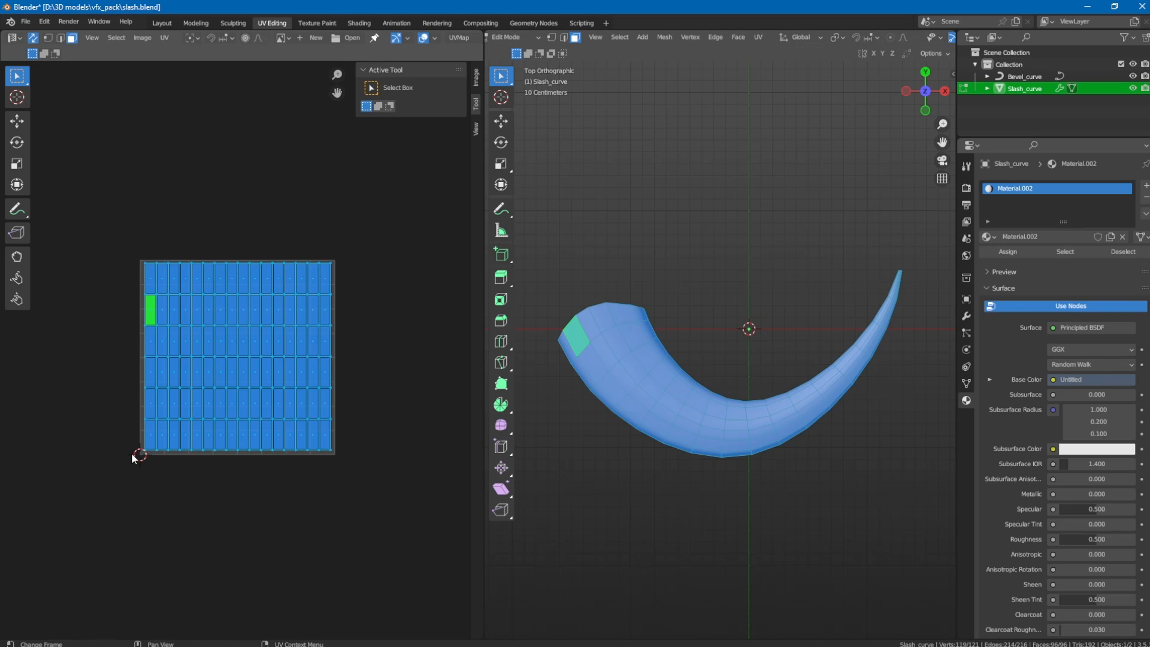
{"action": "key", "text": "s"}
{"action": "key", "text": "x"}
{"action": "left_click", "coordinate": [425, 273]}
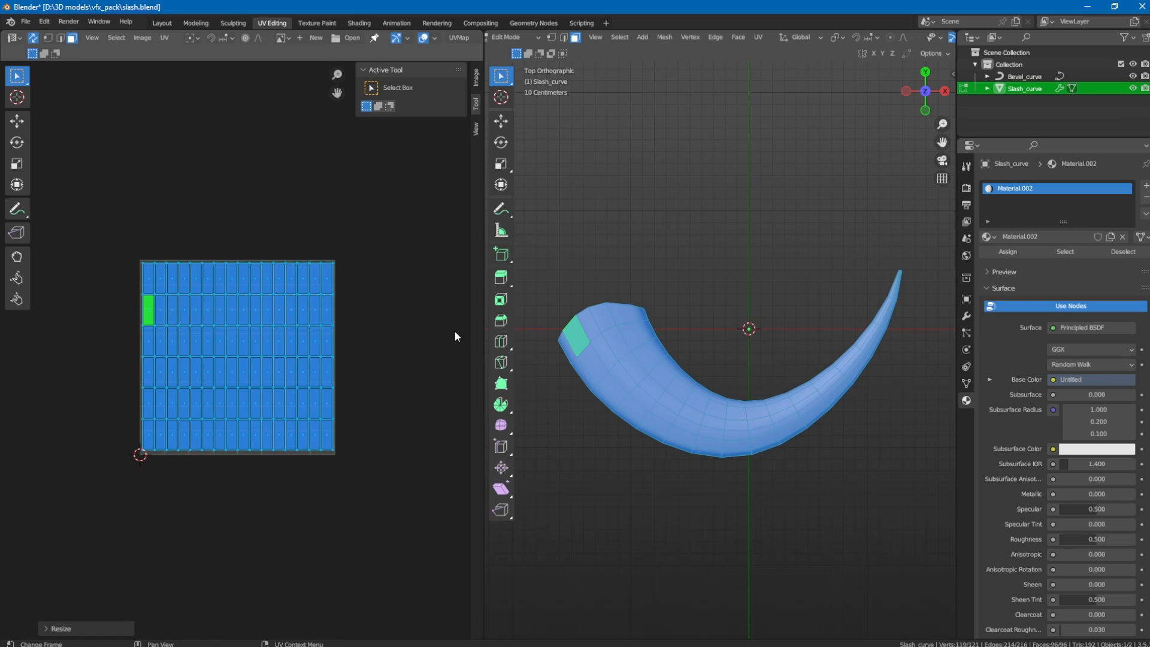
Switch the 3D viewport to Material Preview shading to see the texture on the slash mesh.
{"action": "key", "text": "Tab"}
{"action": "key", "text": "Tab"}
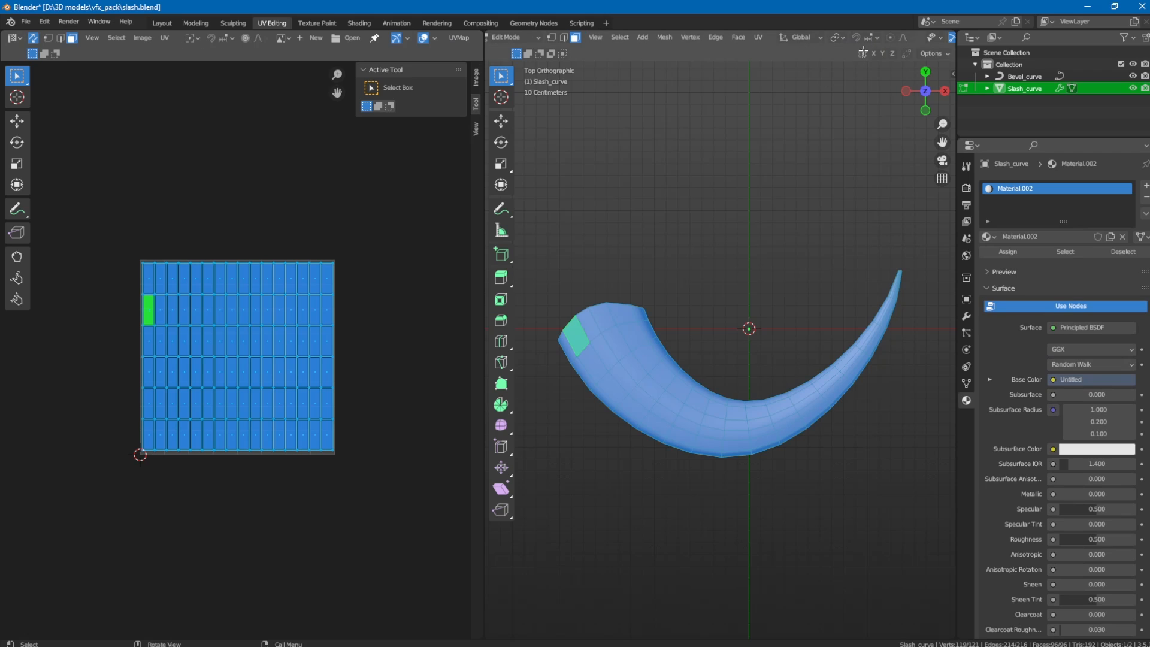
{"action": "scroll", "coordinate": [863, 42], "scroll_direction": "down", "scroll_amount": 5}
{"action": "left_click", "coordinate": [926, 37]}
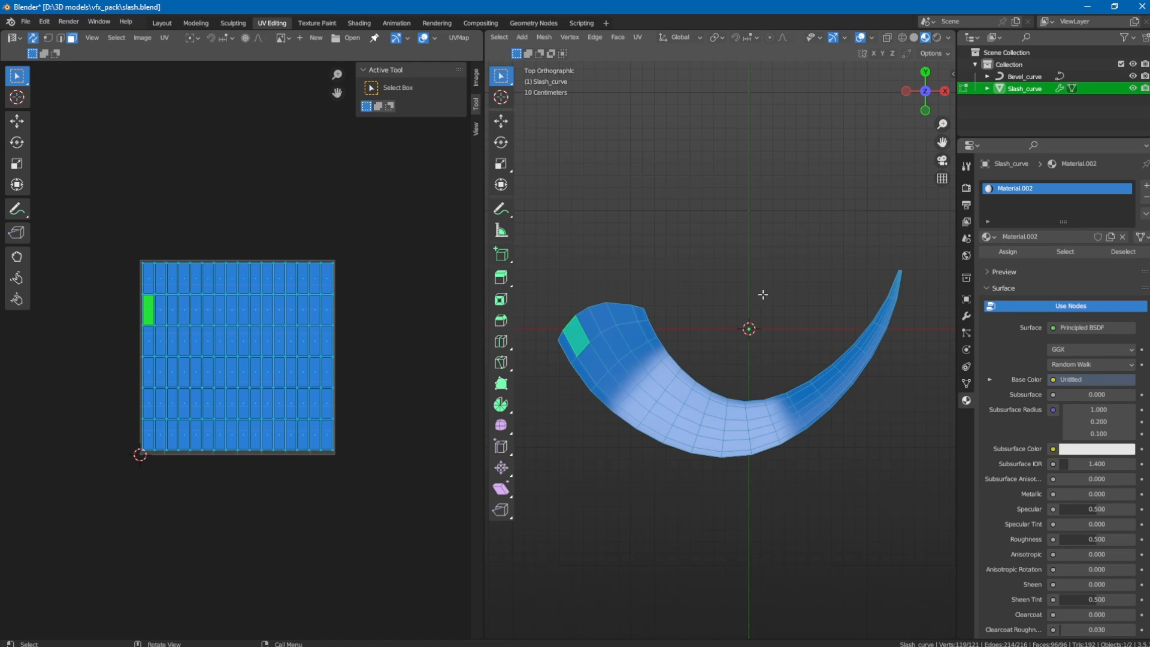
{"action": "key", "text": "Tab"}
{"action": "key", "text": "Tab"}
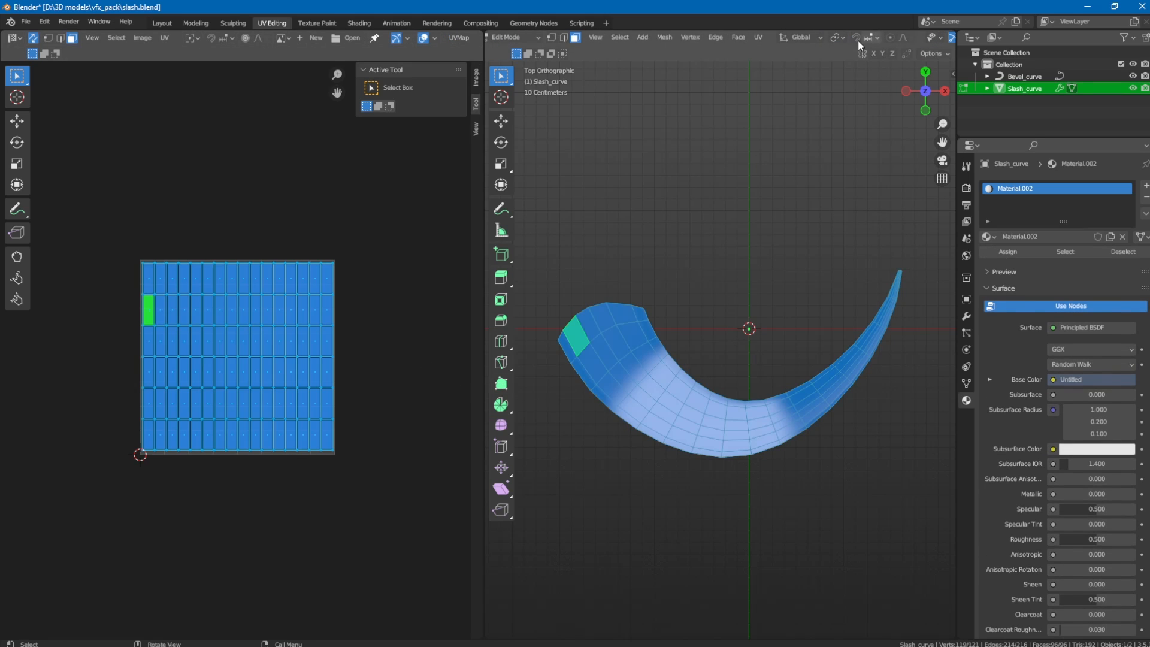
{"action": "scroll", "coordinate": [860, 45], "scroll_direction": "down", "scroll_amount": 5}
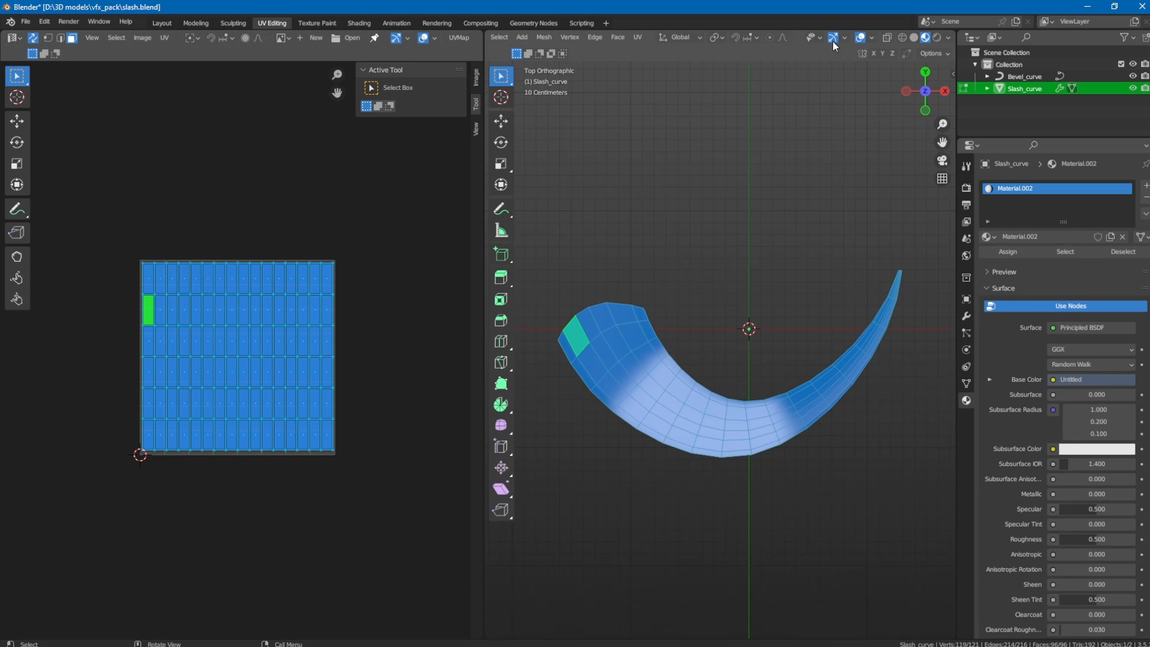
Hide the viewport overlays and slide all UV faces along X to preview the texture shifting along the slash mesh.
{"action": "left_click", "coordinate": [861, 37]}
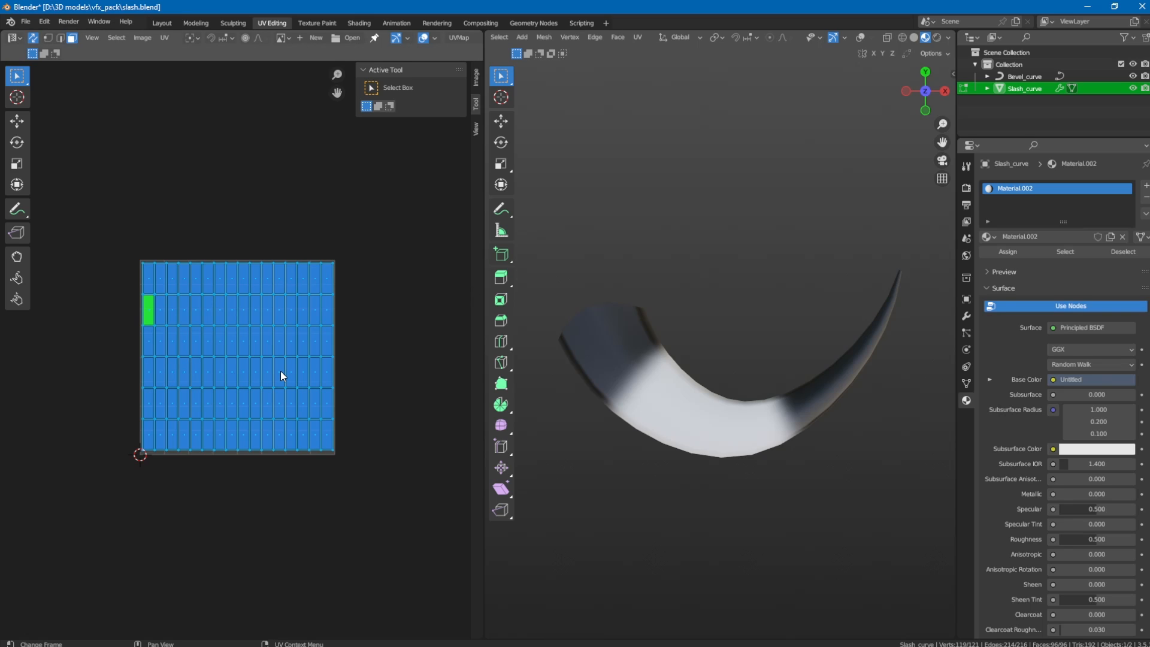
{"action": "key", "text": "g"}
{"action": "key", "text": "x"}
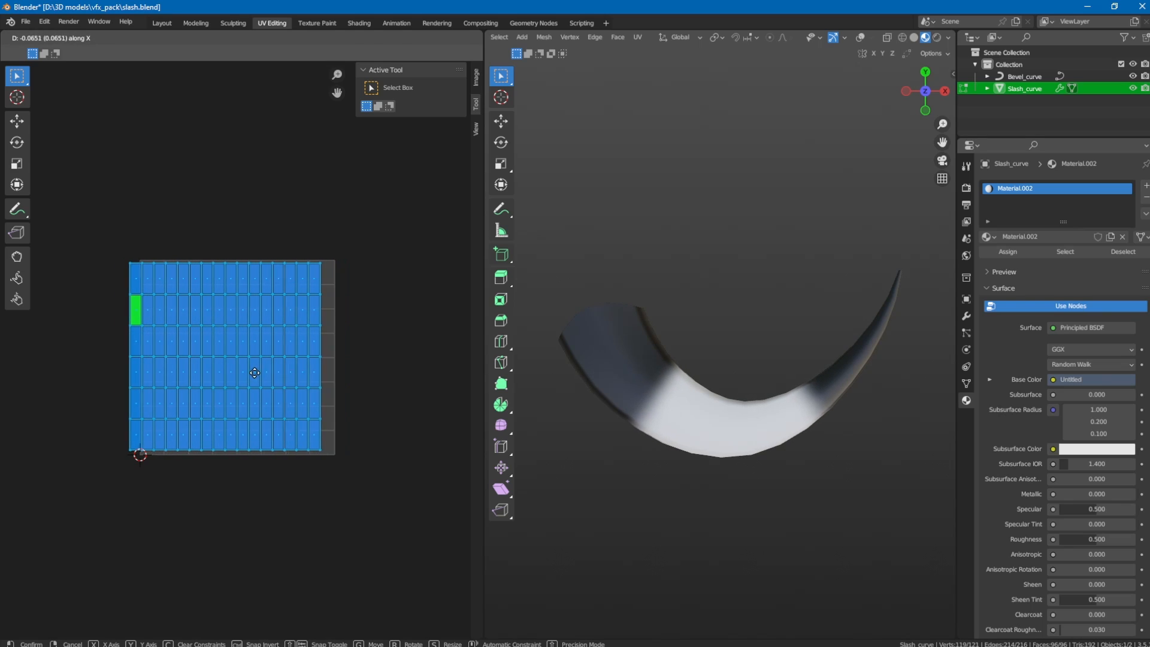
{"action": "left_click", "coordinate": [257, 372]}
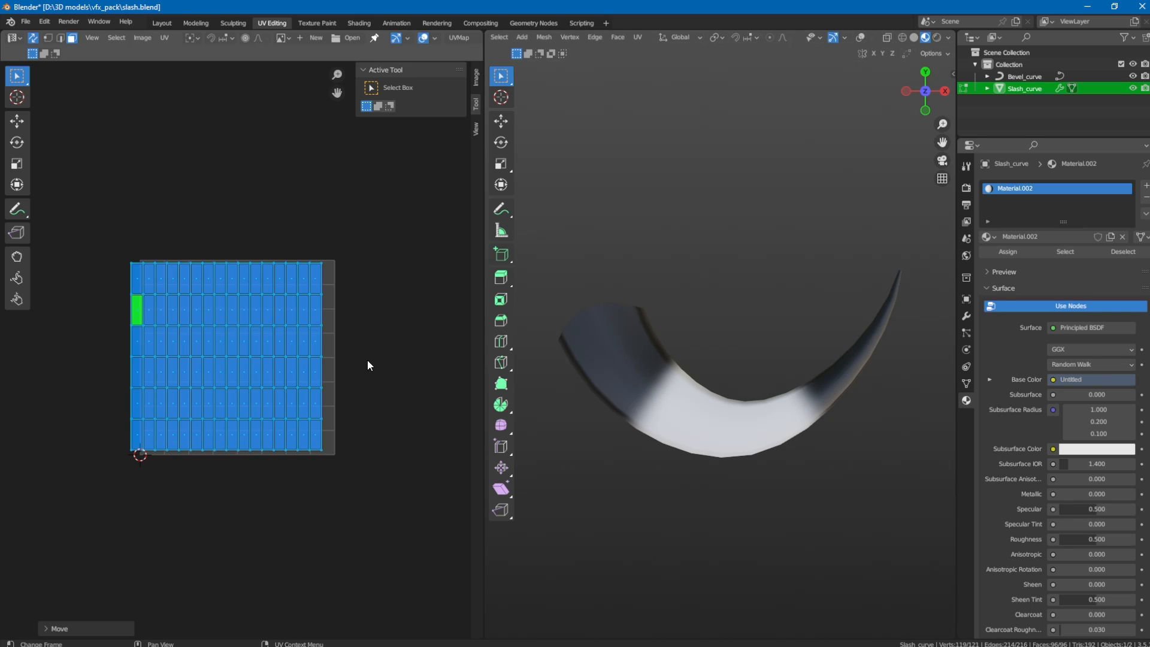
{"action": "key", "text": "g"}
{"action": "key", "text": "x"}
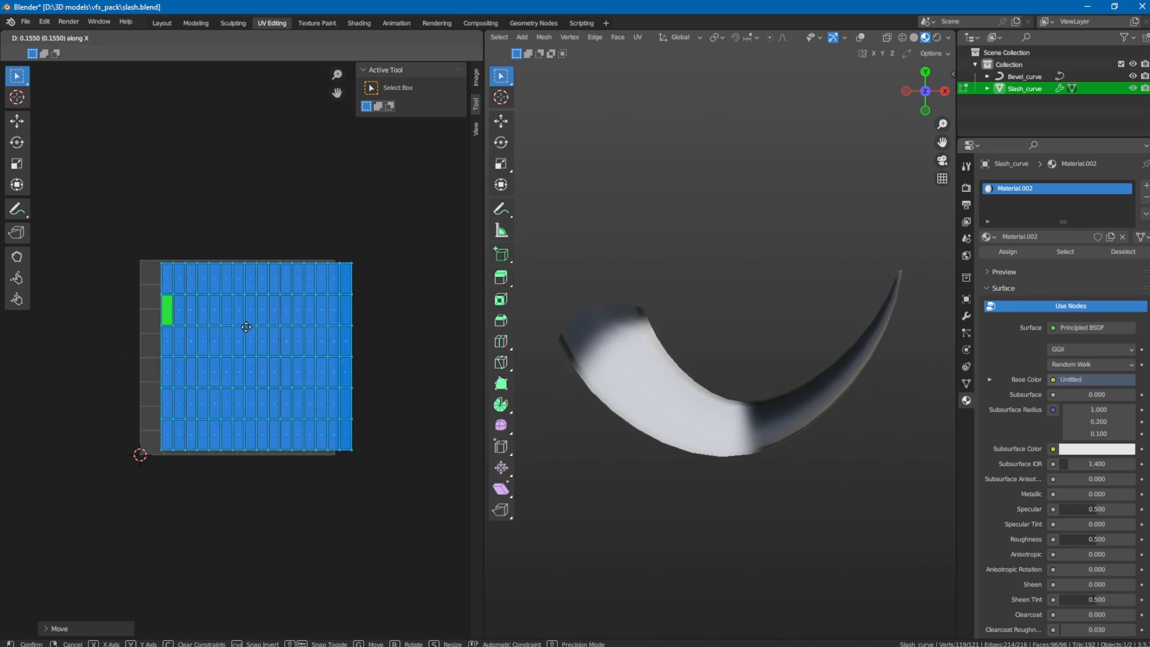
Scale all UV faces to about 0.61 along X and slide them sideways to see how the texture stretches.
{"action": "key", "text": "s"}
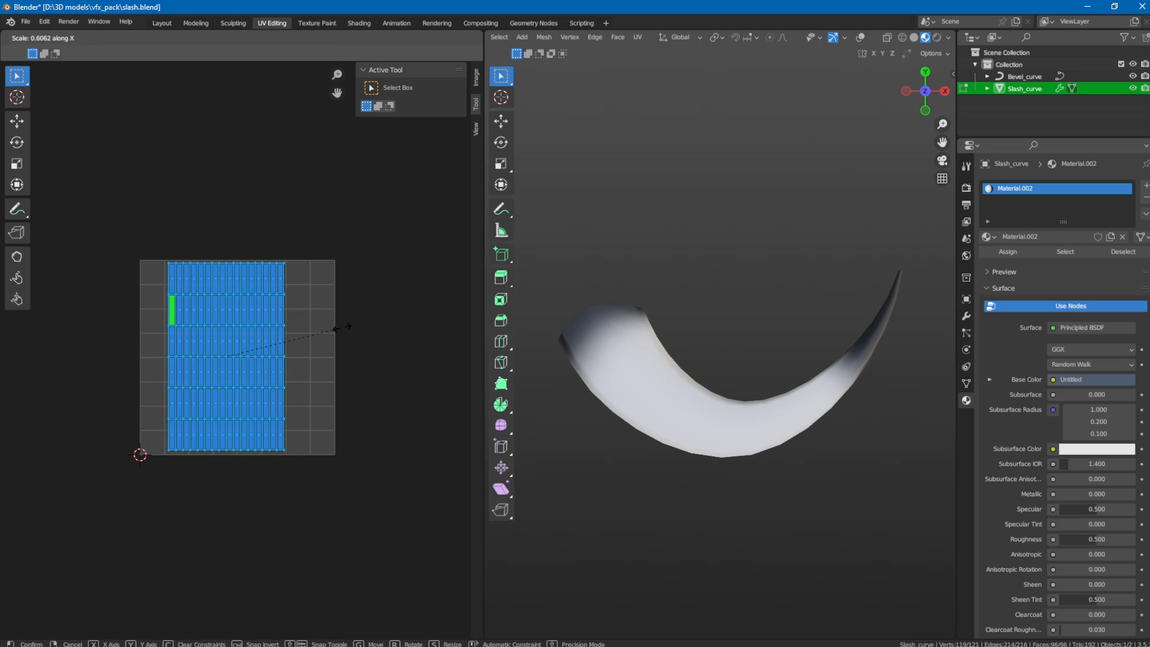
{"action": "left_click", "coordinate": [339, 326]}
{"action": "key", "text": "g"}
{"action": "key", "text": "x"}
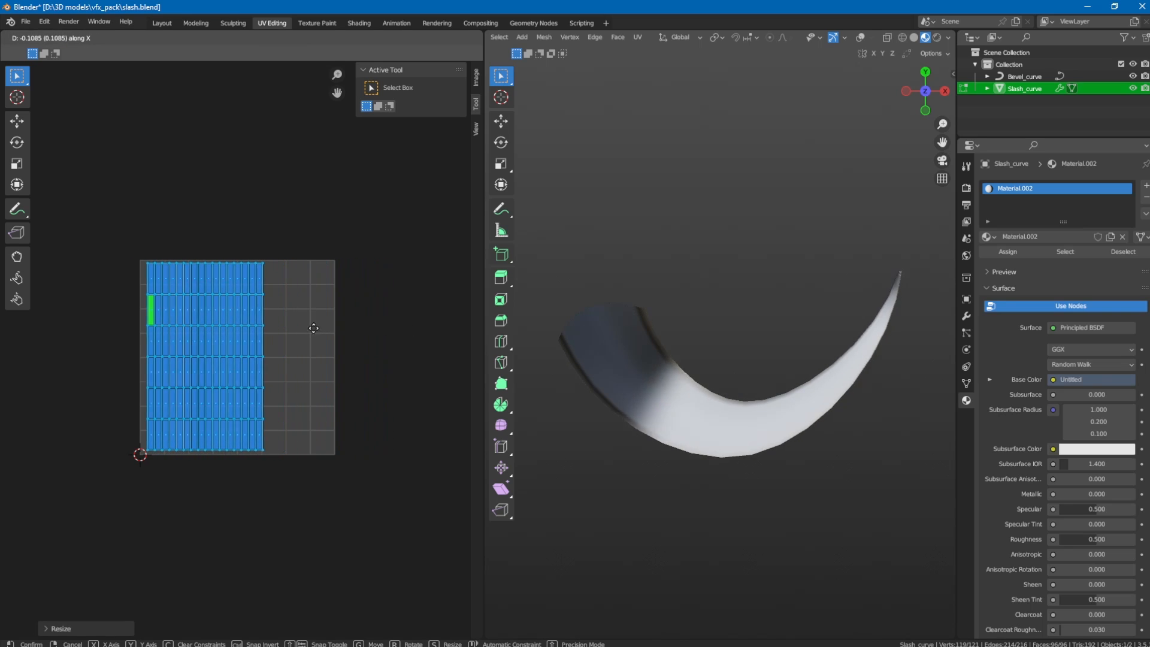
{"action": "left_click", "coordinate": [393, 324]}
Scale and nudge all UV faces so the grid fills the whole UV square, and save the file in Object Mode.
{"action": "key", "text": "s"}
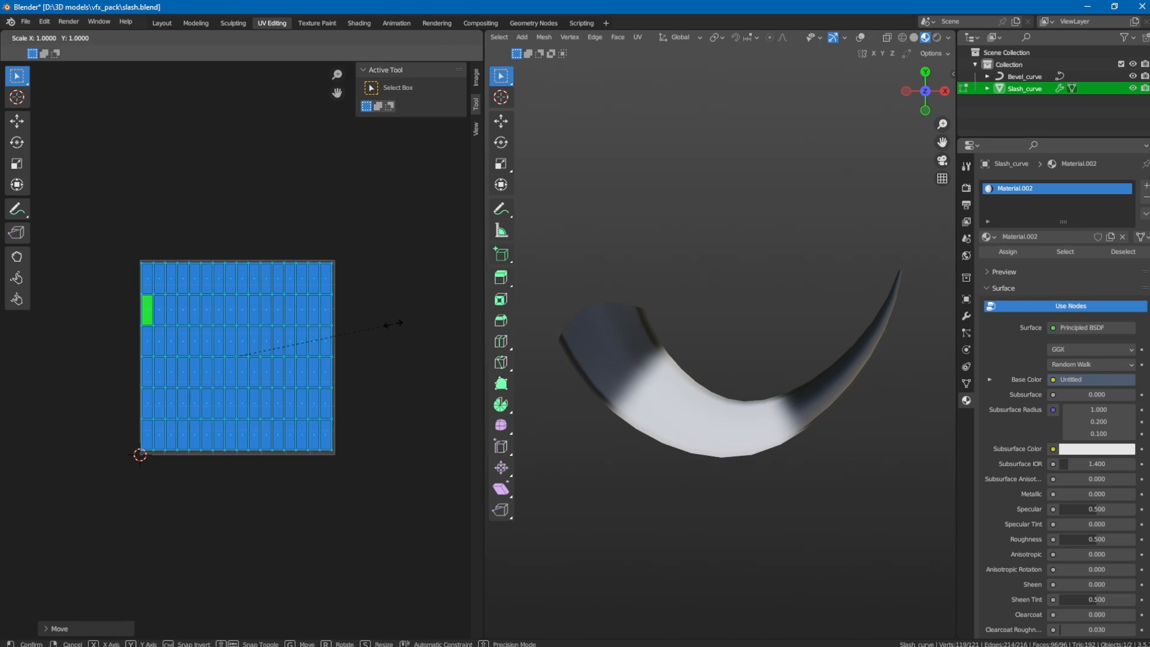
{"action": "left_click", "coordinate": [397, 328]}
{"action": "key", "text": "g"}
{"action": "key", "text": "y"}
{"action": "left_click", "coordinate": [395, 324]}
{"action": "key", "text": "g"}
{"action": "key", "text": "x"}
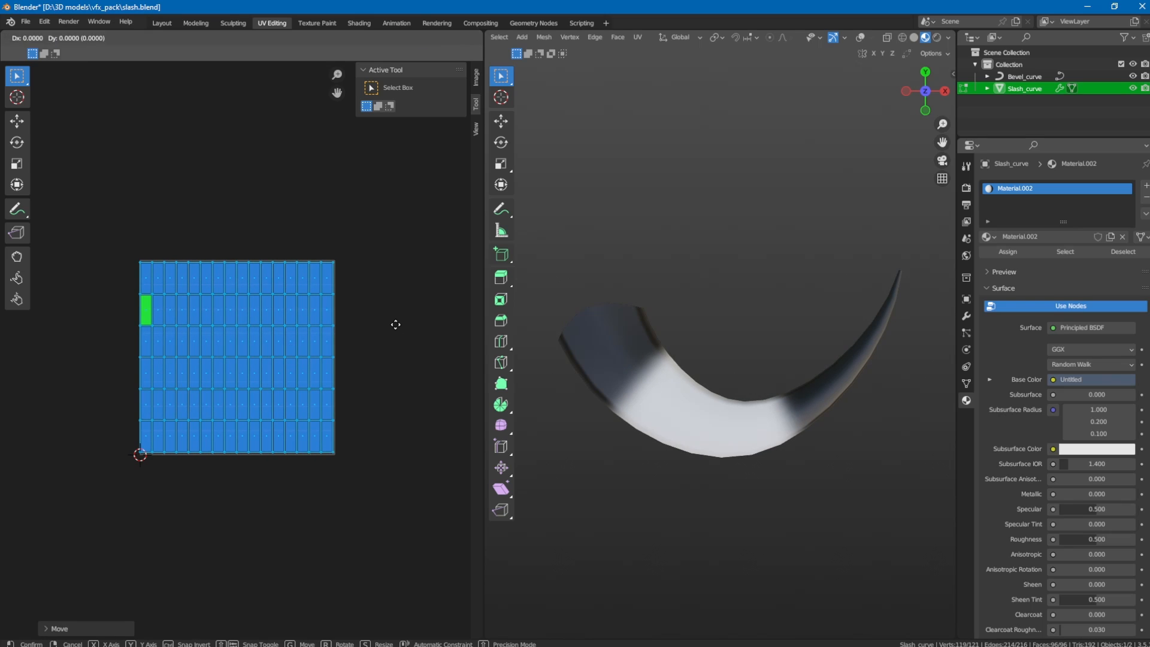
{"action": "left_click", "coordinate": [395, 324]}
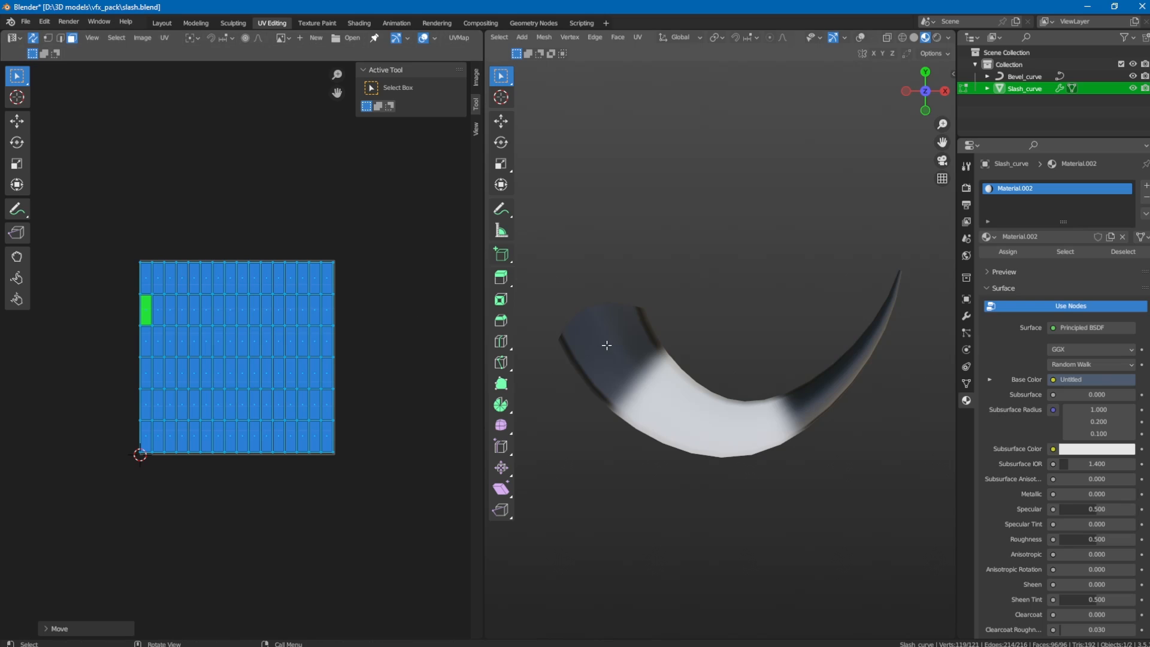
{"action": "key", "text": "Tab"}
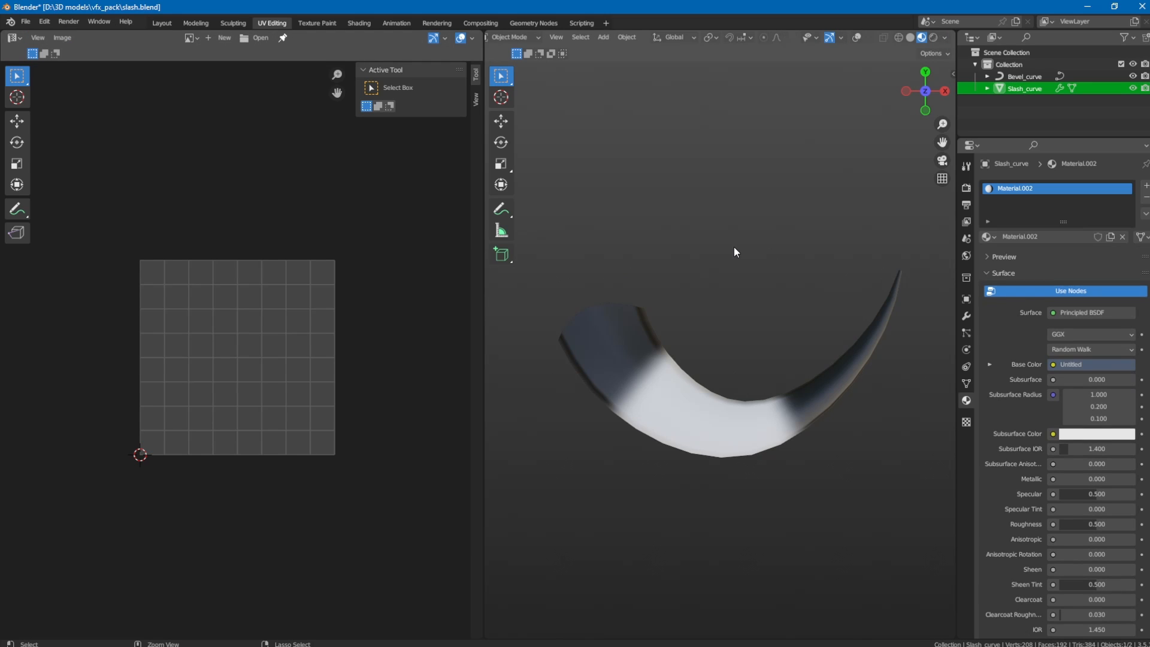
{"action": "key", "text": "ctrl+s"}
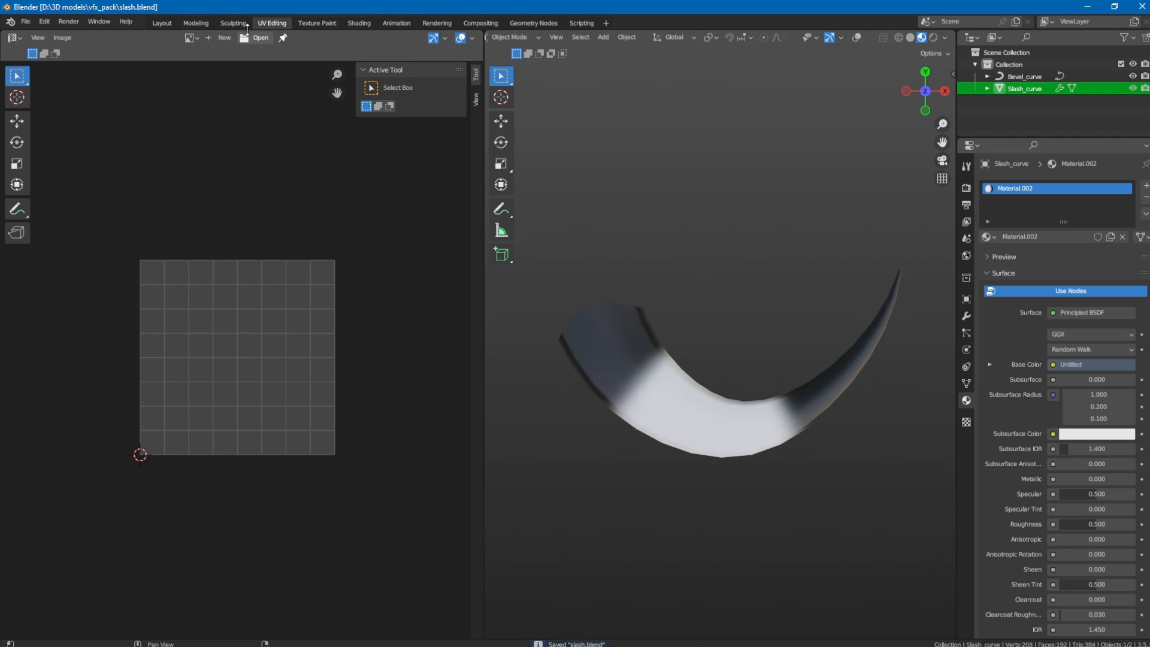
Export only the selected slash mesh from the Modeling workspace as Wavefront OBJ file slash.obj, with modifiers applied and UV coordinates and normals included.
{"action": "left_click", "coordinate": [205, 20]}
{"action": "left_click", "coordinate": [432, 393]}
{"action": "left_click", "coordinate": [419, 408]}
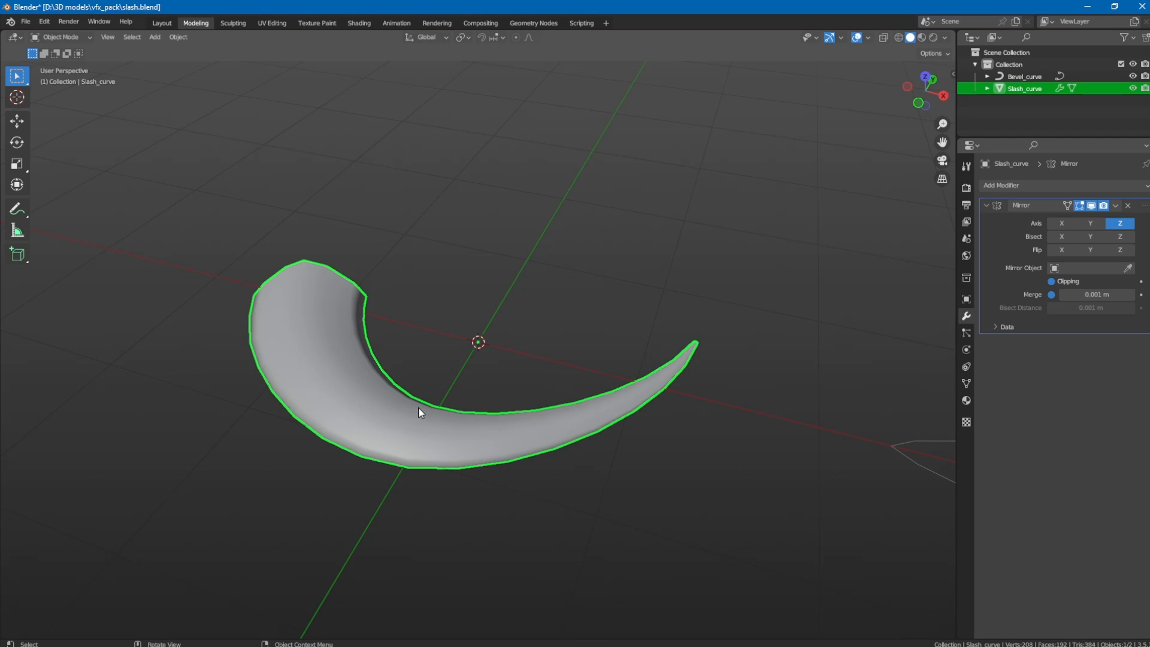
{"action": "left_click", "coordinate": [26, 21]}
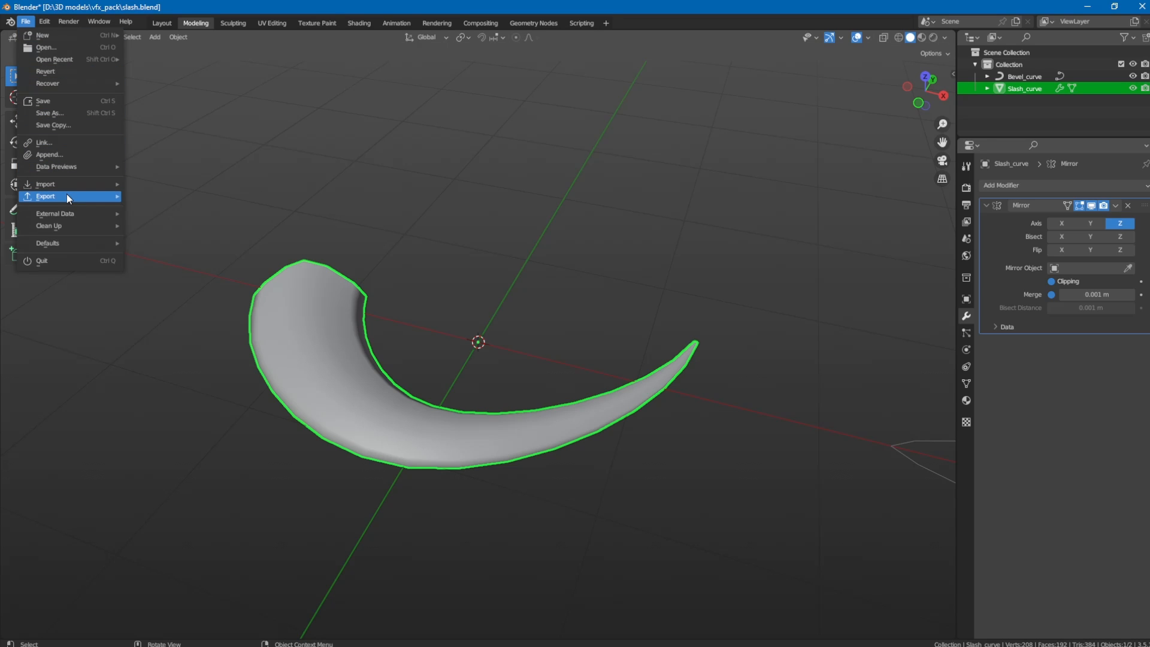
{"action": "mouse_move", "coordinate": [66, 195]}
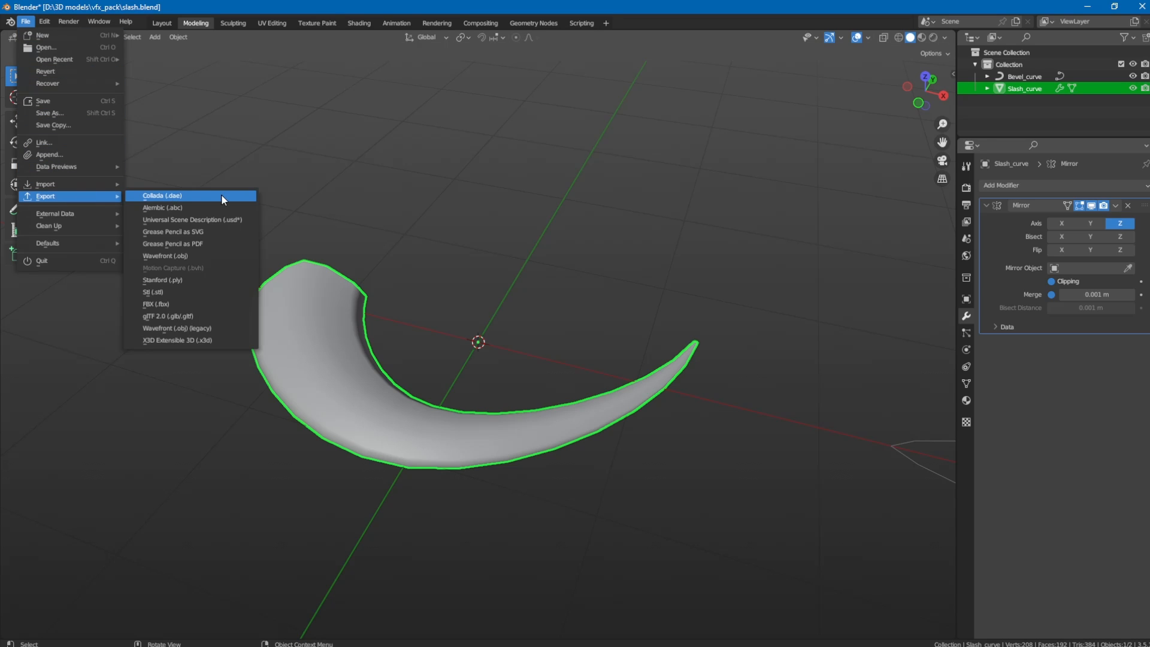
{"action": "left_click", "coordinate": [177, 255]}
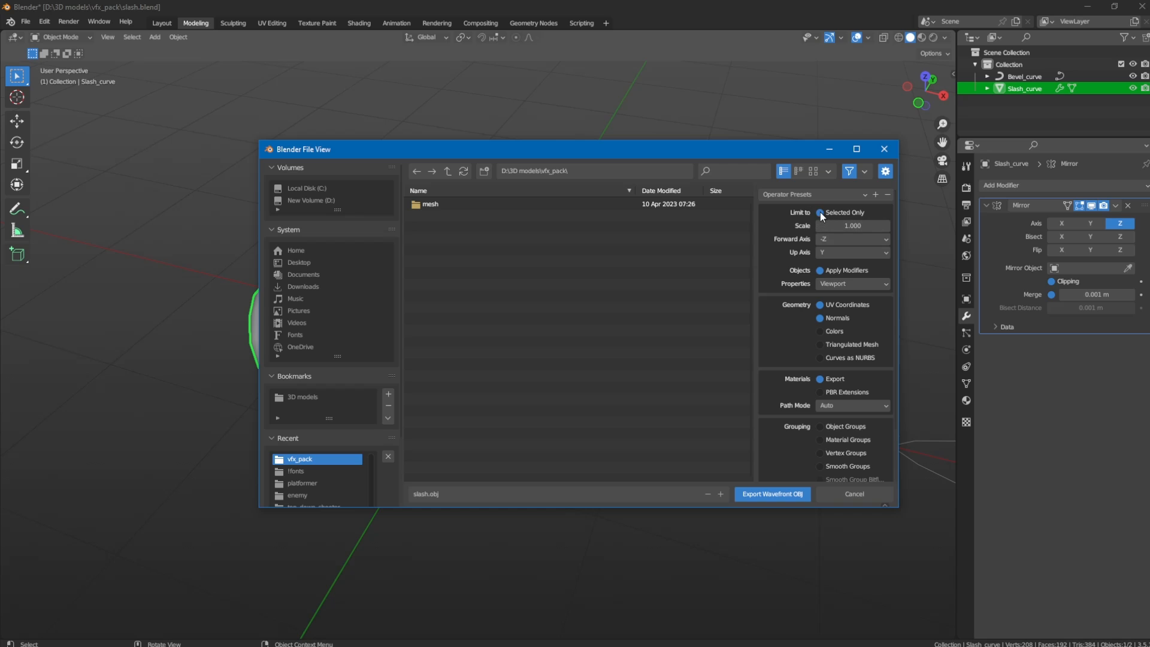
{"action": "left_click_drag", "start_coordinate": [652, 161], "coordinate": [605, 148]}
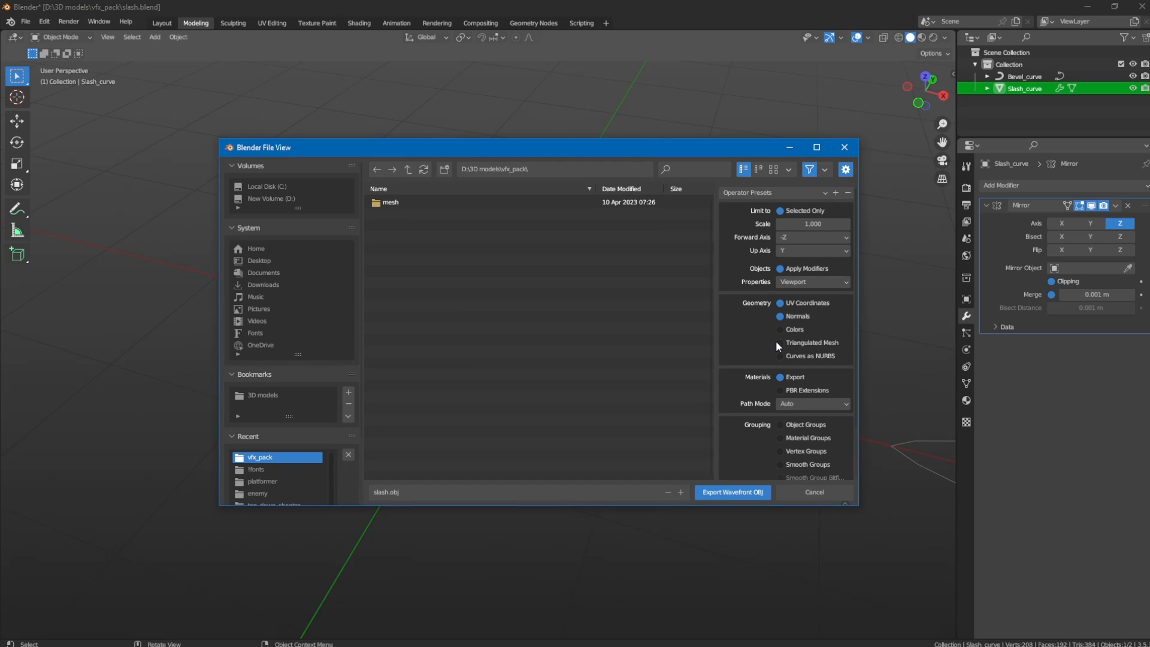
{"action": "scroll", "coordinate": [748, 372], "scroll_direction": "down", "scroll_amount": 3}
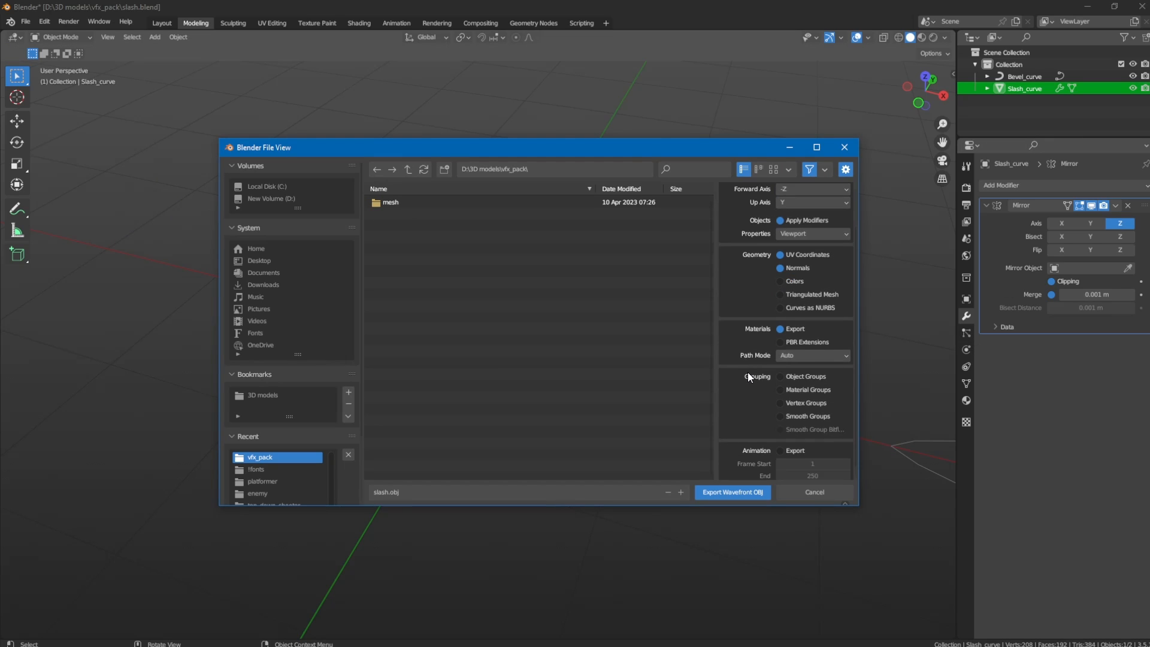
{"action": "scroll", "coordinate": [728, 360], "scroll_direction": "up", "scroll_amount": 3}
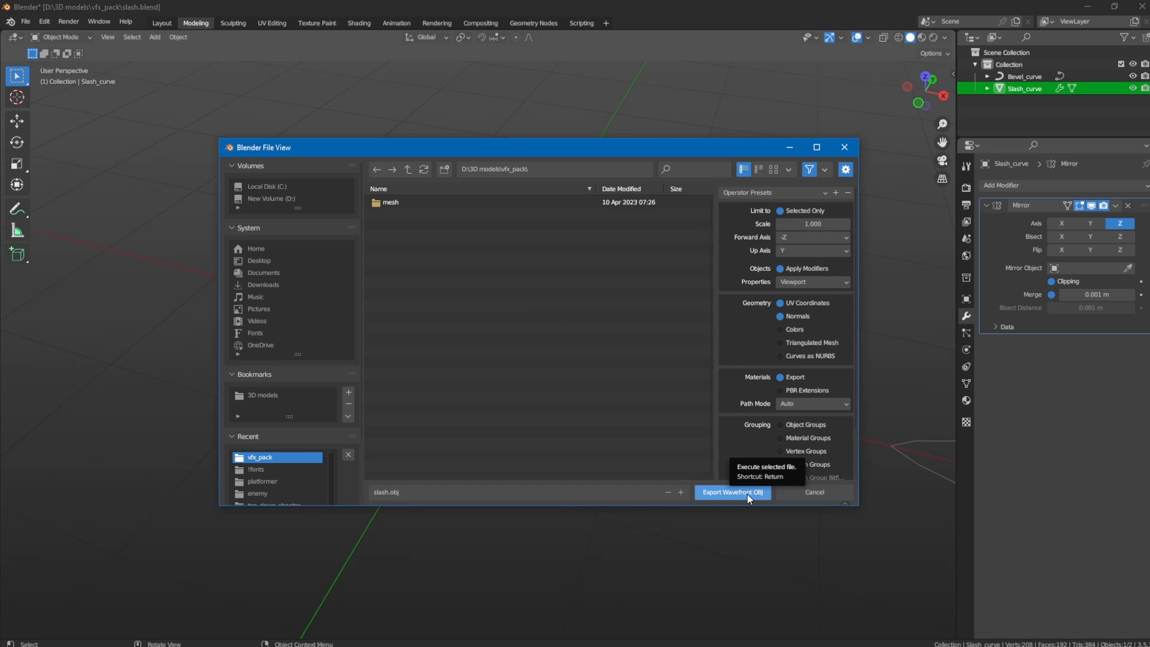
{"action": "left_click", "coordinate": [732, 492]}
{"action": "left_click", "coordinate": [558, 152]}
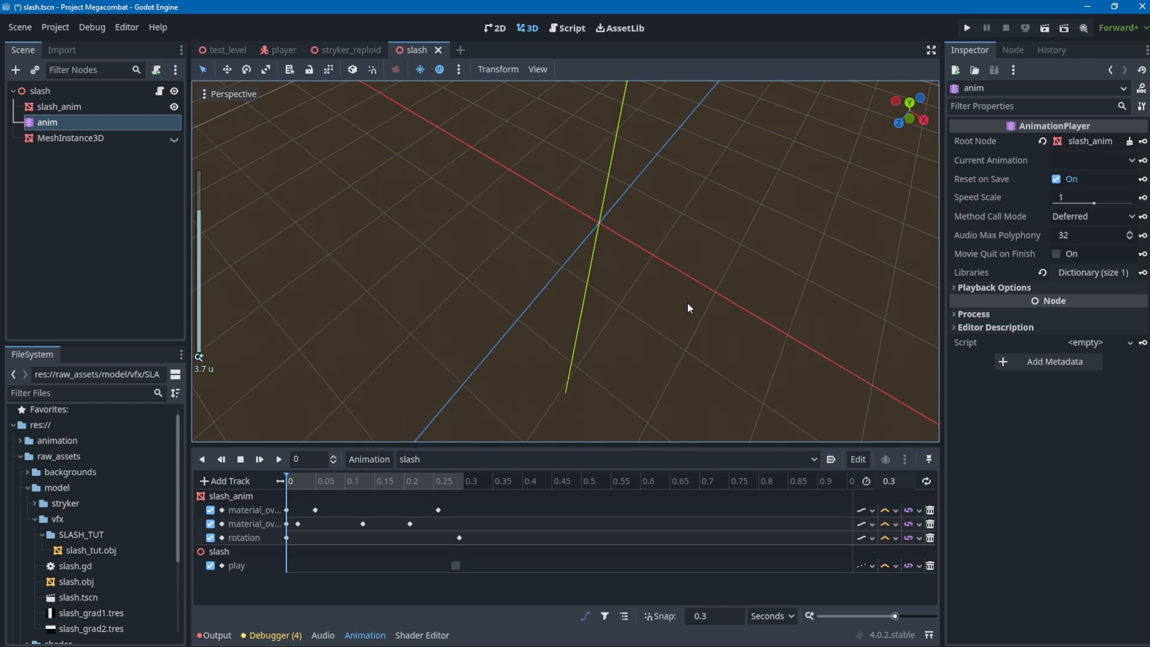
Switch to Godot and scrub the existing slash animation to about 0.08 s to preview the effect, and locate slash_tut.obj.
{"action": "scroll", "coordinate": [649, 339], "scroll_direction": "up", "scroll_amount": 2}
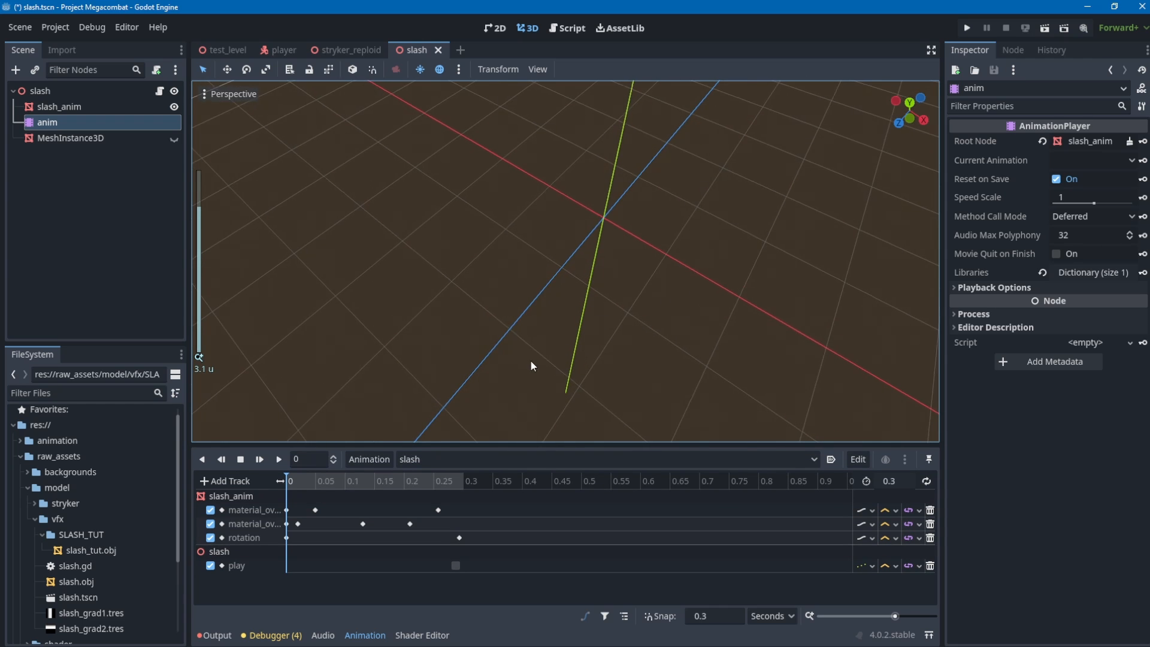
{"action": "left_click", "coordinate": [297, 483]}
{"action": "left_click_drag", "start_coordinate": [298, 488], "coordinate": [331, 483]}
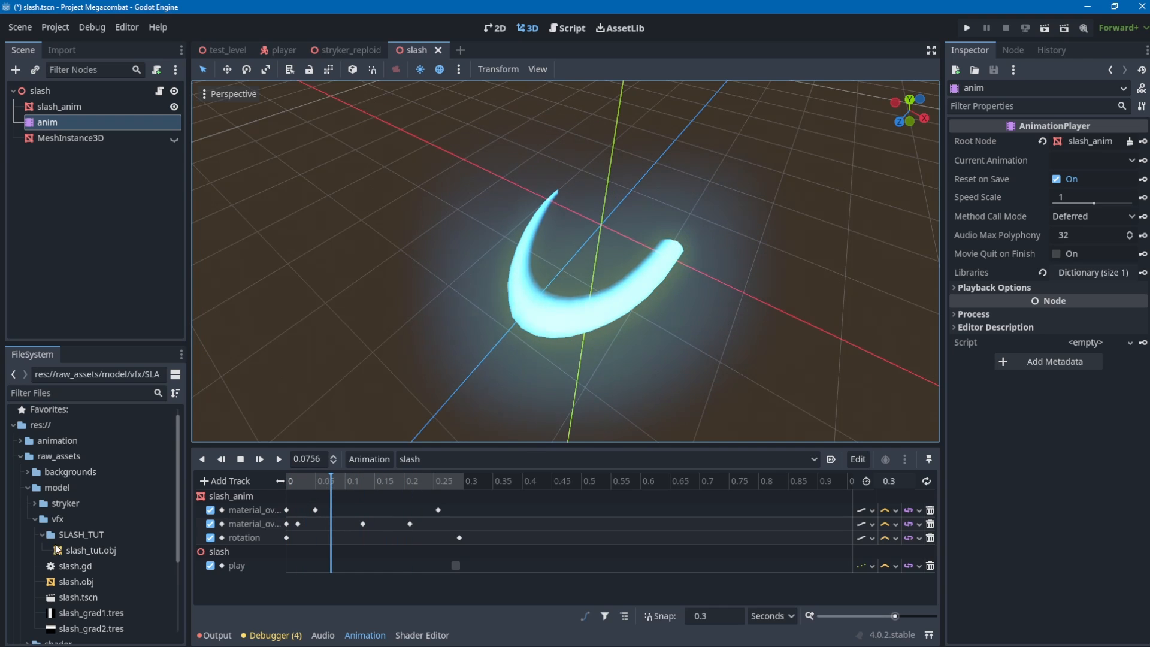
{"action": "left_click", "coordinate": [101, 552]}
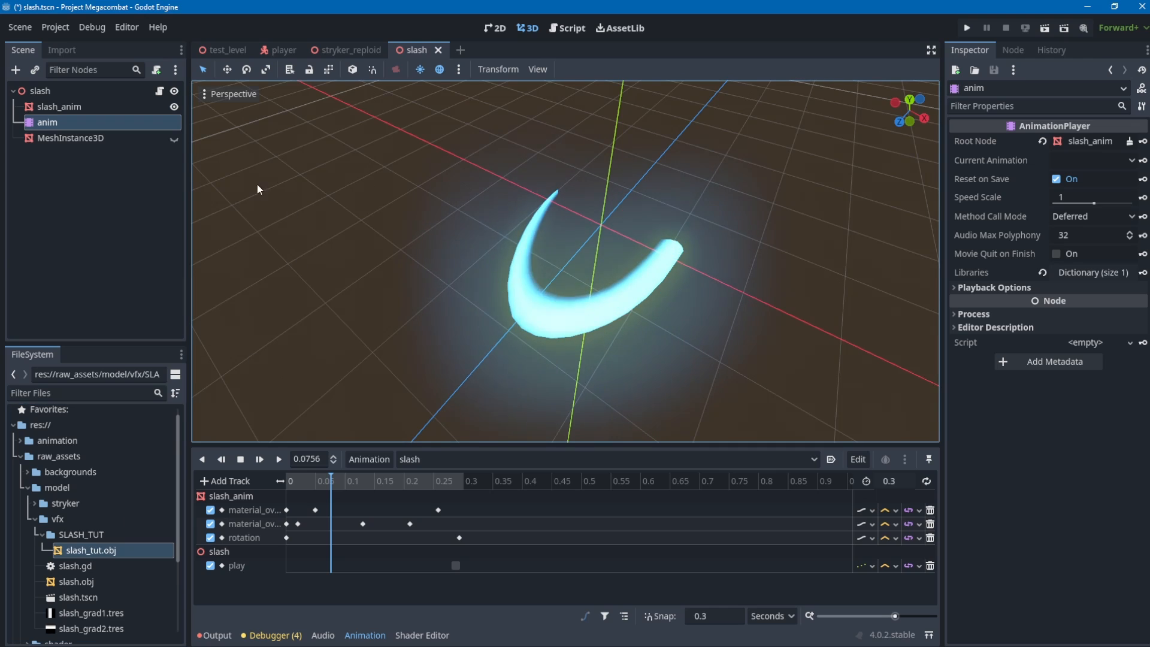
Create a new 3D scene with its root node named SlashTut and save it as slash_tut.tscn in the SLASH_TUT folder.
{"action": "left_click", "coordinate": [460, 51]}
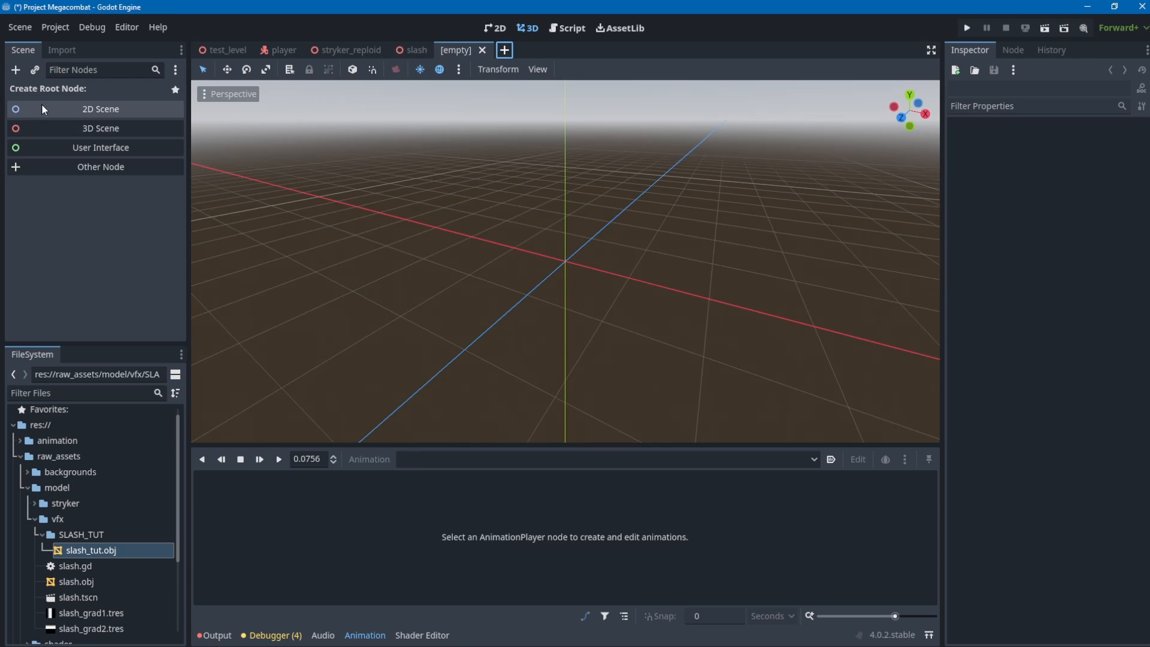
{"action": "left_click", "coordinate": [87, 129]}
{"action": "double_click", "coordinate": [110, 95]}
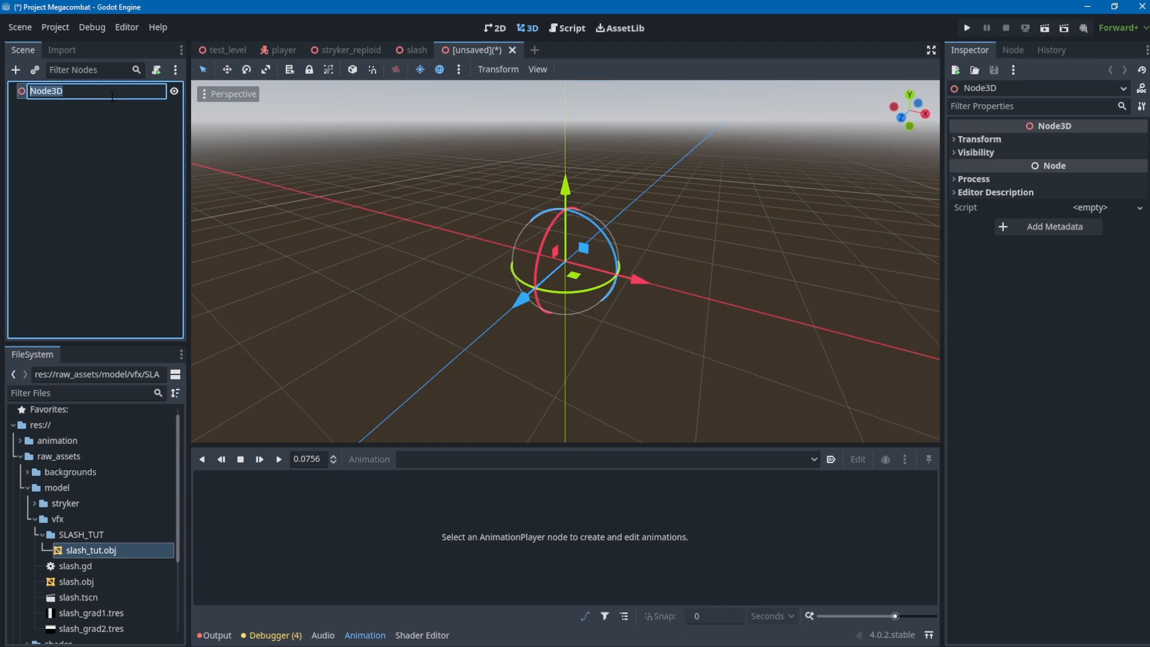
{"action": "type", "text": "Slasb"}
{"action": "key", "text": "Return"}
{"action": "key", "text": "ctrl+s"}
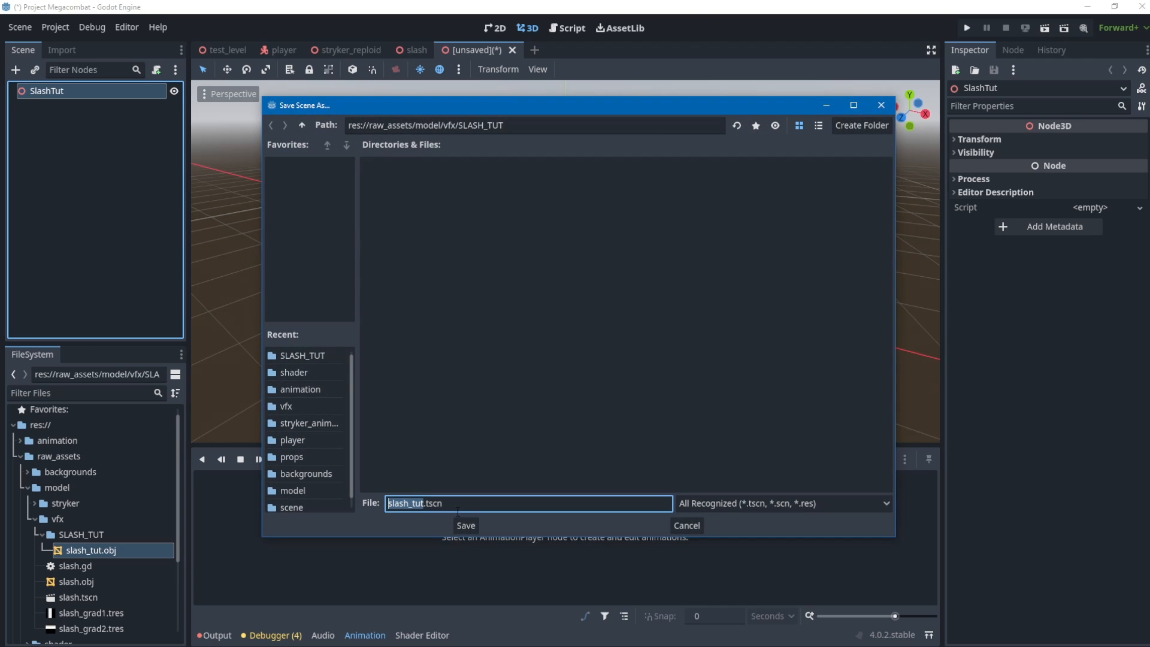
{"action": "left_click", "coordinate": [464, 523]}
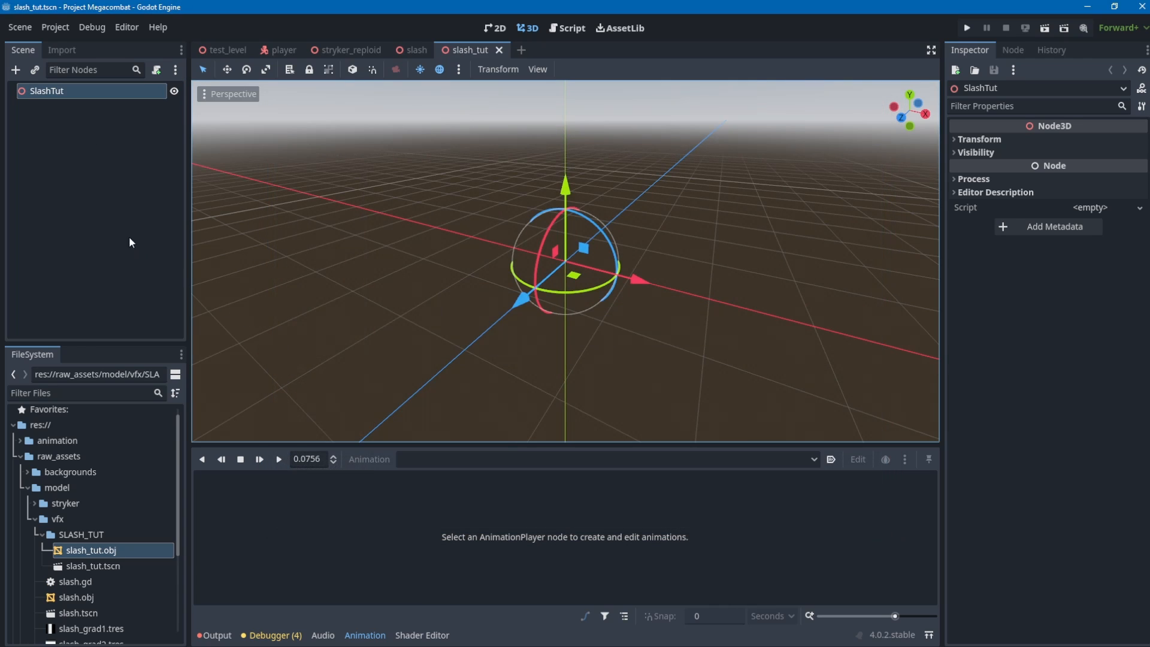
Add slash_tut.obj to the scene as a mesh instance and select it in the viewport.
{"action": "left_click", "coordinate": [108, 564]}
{"action": "left_click", "coordinate": [102, 553]}
{"action": "left_click_drag", "start_coordinate": [72, 555], "coordinate": [593, 279]}
{"action": "scroll", "coordinate": [610, 311], "scroll_direction": "up", "scroll_amount": 2}
{"action": "scroll", "coordinate": [610, 312], "scroll_direction": "up", "scroll_amount": 3}
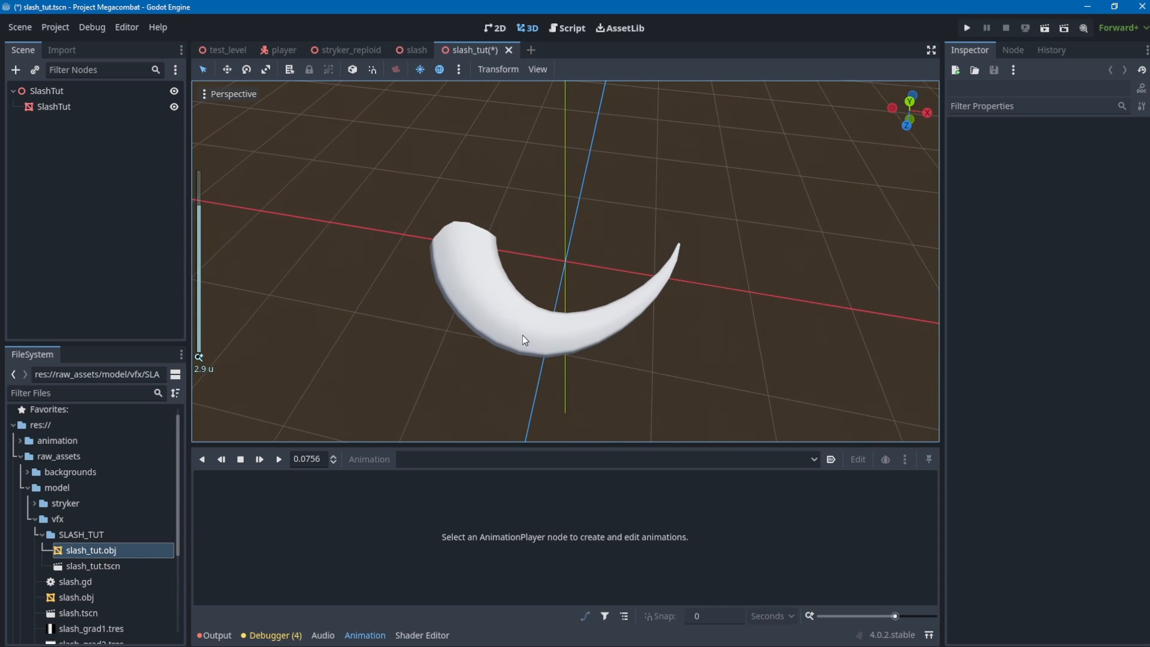
{"action": "left_click", "coordinate": [525, 334]}
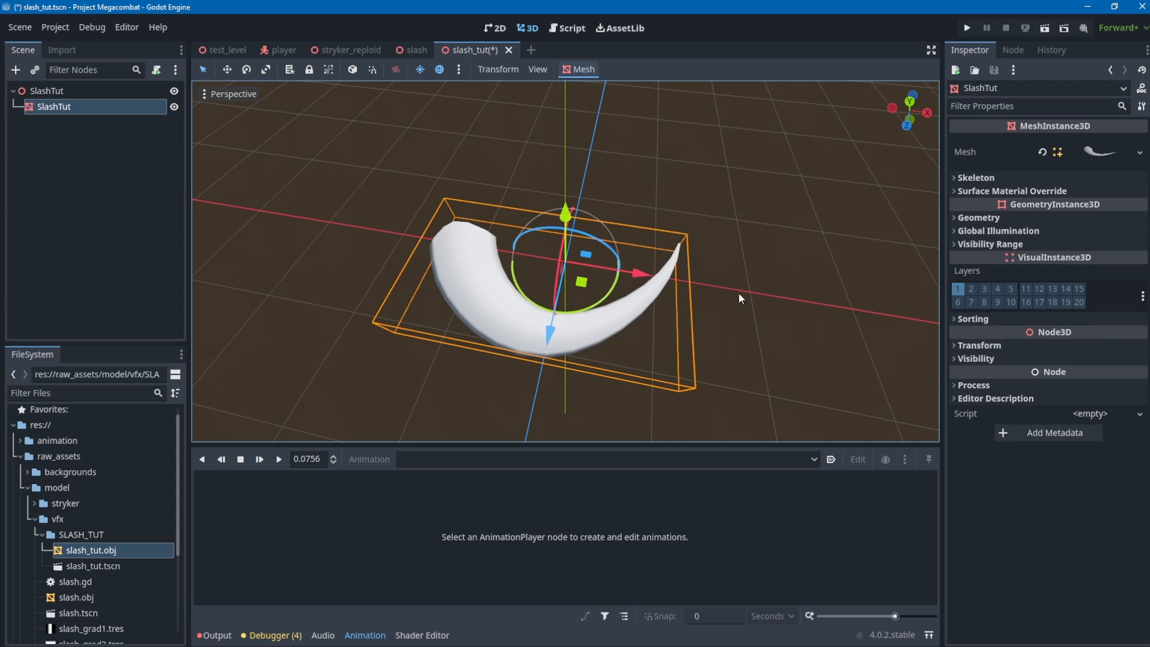
Assign a new ShaderMaterial to surface material override slot 0 of the slash mesh and open its properties.
{"action": "left_click", "coordinate": [1015, 191]}
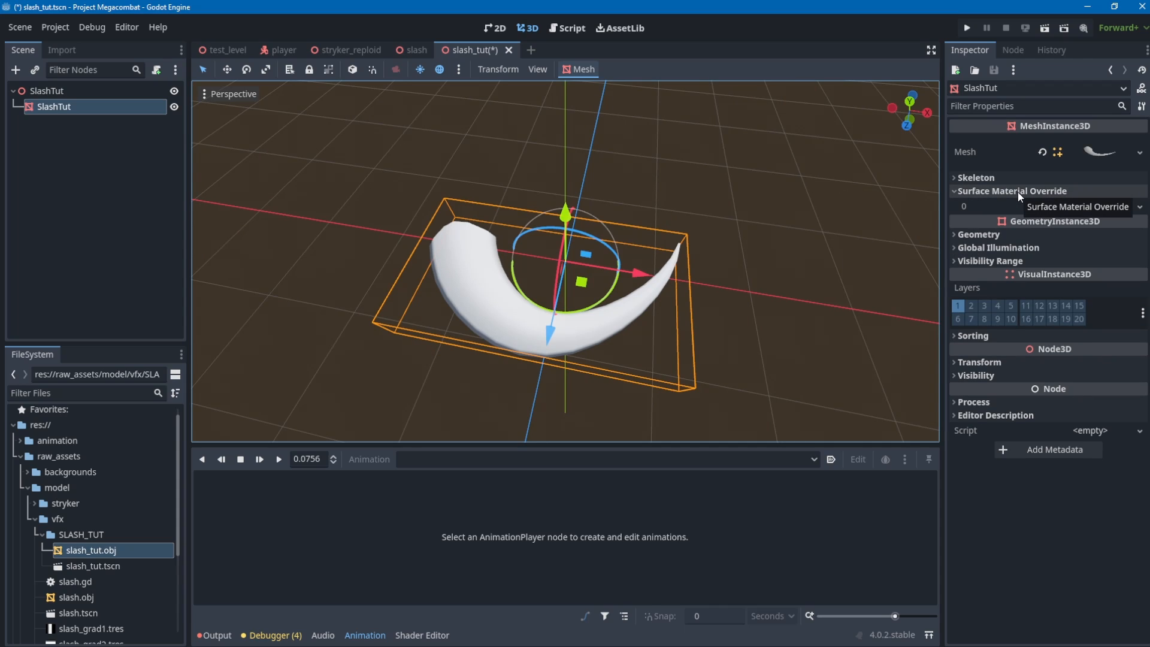
{"action": "left_click", "coordinate": [980, 232]}
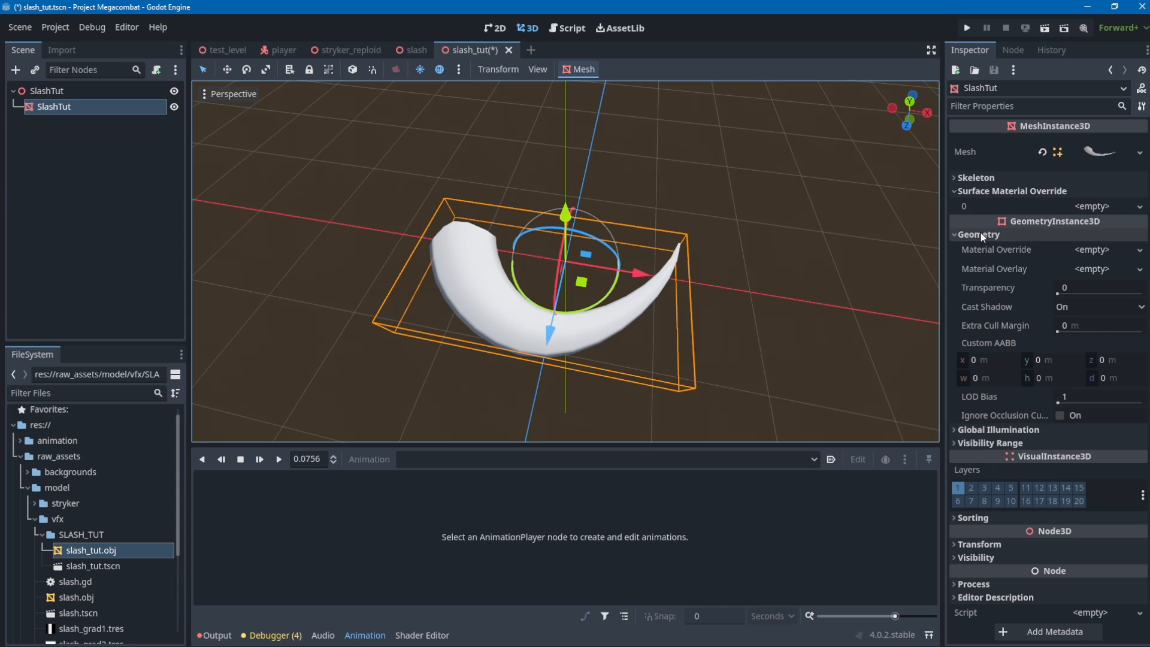
{"action": "left_click", "coordinate": [1005, 236]}
{"action": "left_click", "coordinate": [1112, 204]}
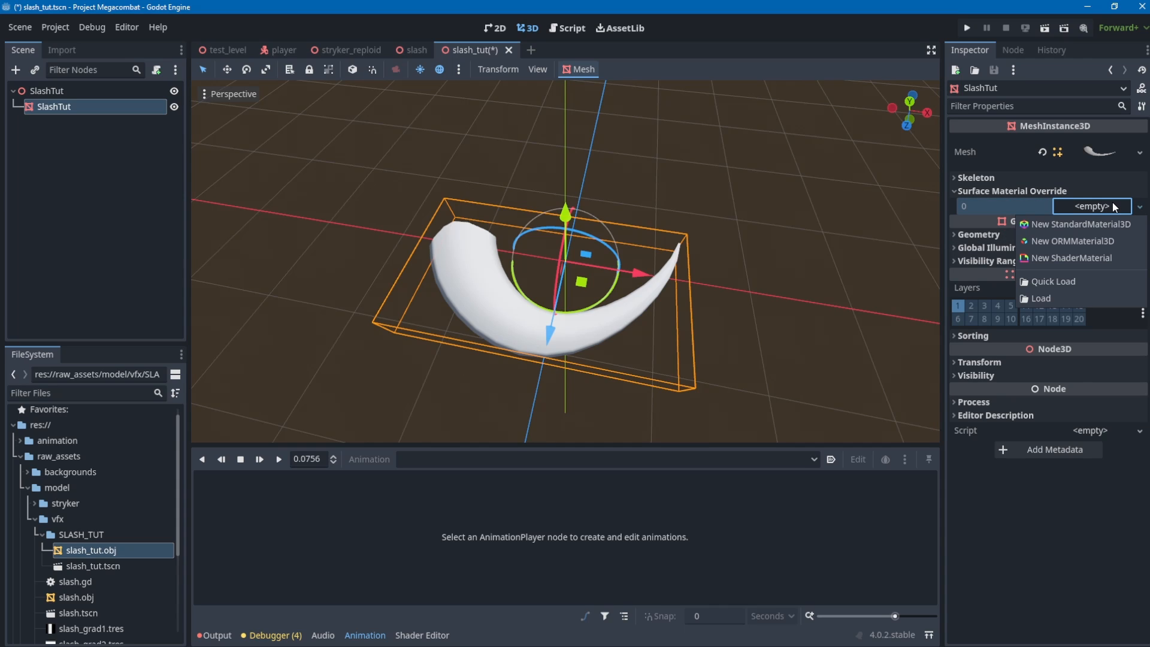
{"action": "left_click", "coordinate": [1083, 254]}
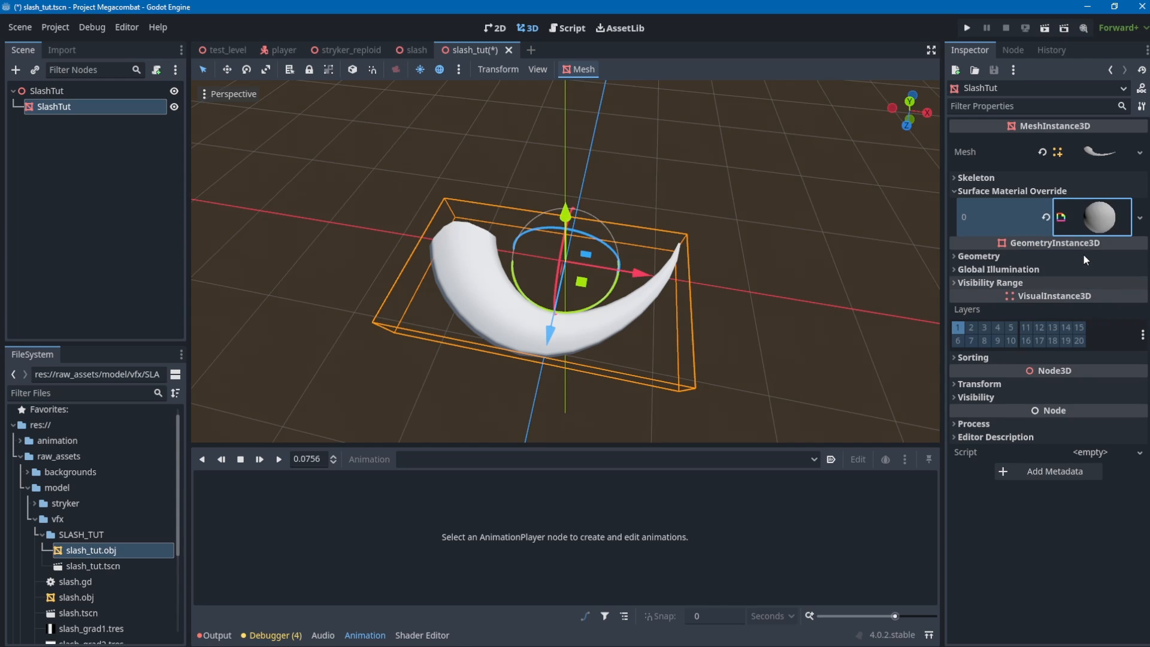
{"action": "left_click", "coordinate": [1099, 221]}
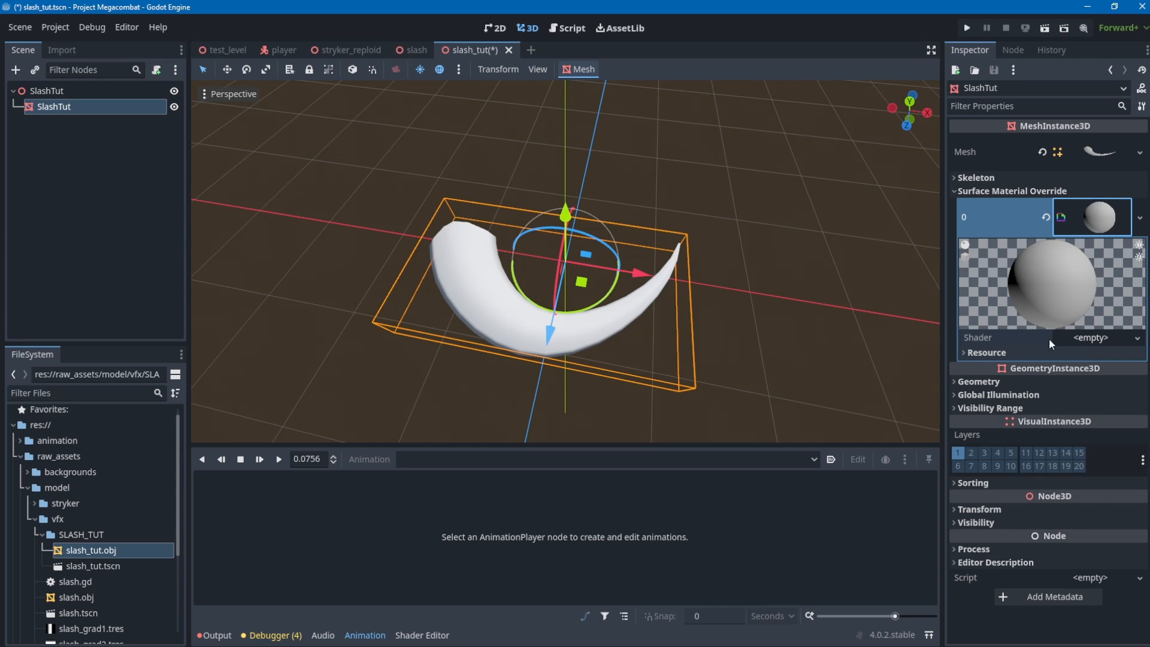
Create a Spatial VisualShader for the SlashTut surface override material, saved in the SLASH_TUT folder as slash_tut_shader.tres.
{"action": "left_click", "coordinate": [1087, 339]}
{"action": "left_click", "coordinate": [1029, 356]}
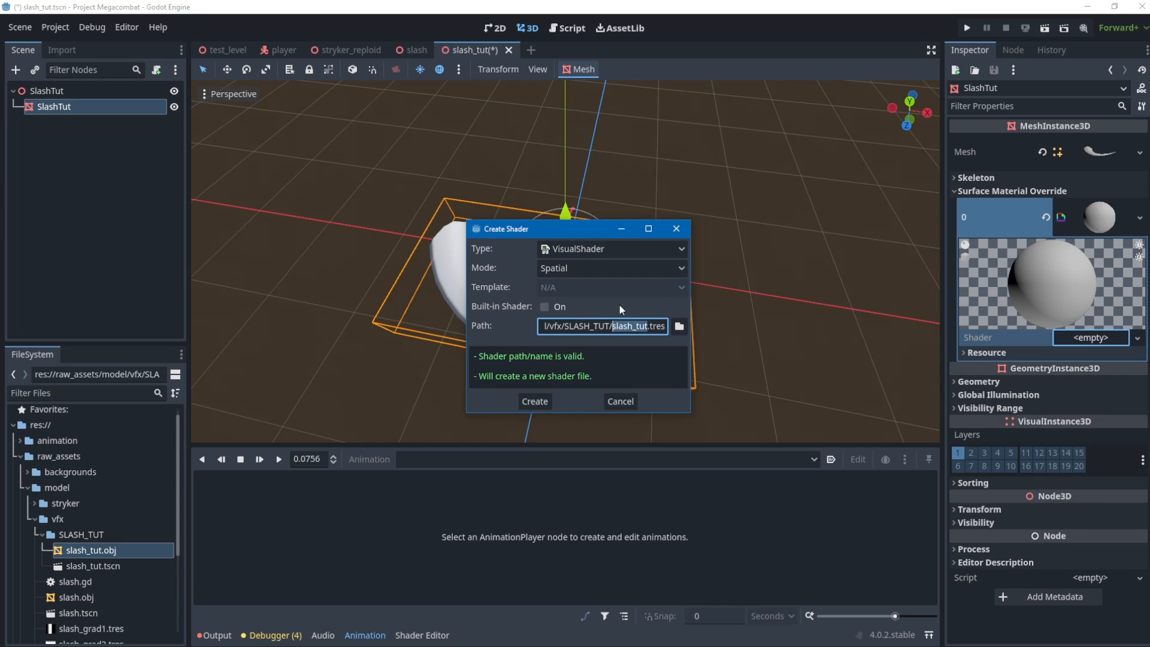
{"action": "left_click", "coordinate": [680, 329]}
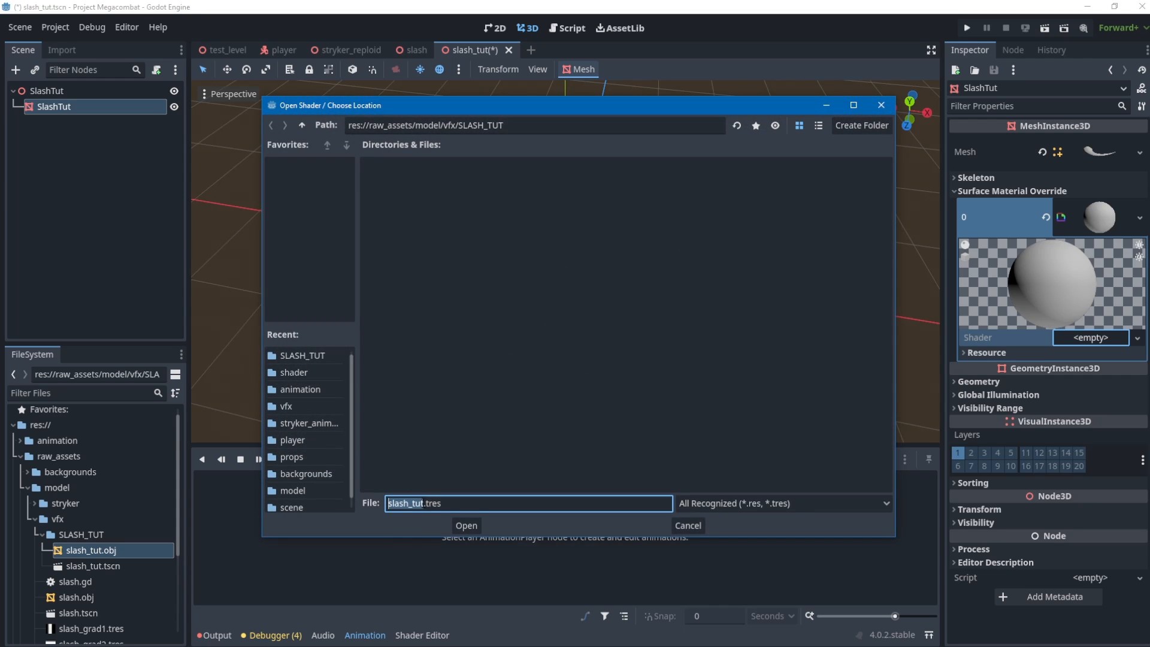
{"action": "key", "text": "Right"}
{"action": "type", "text": "_shad"}
{"action": "type", "text": "er"}
{"action": "key", "text": "Return"}
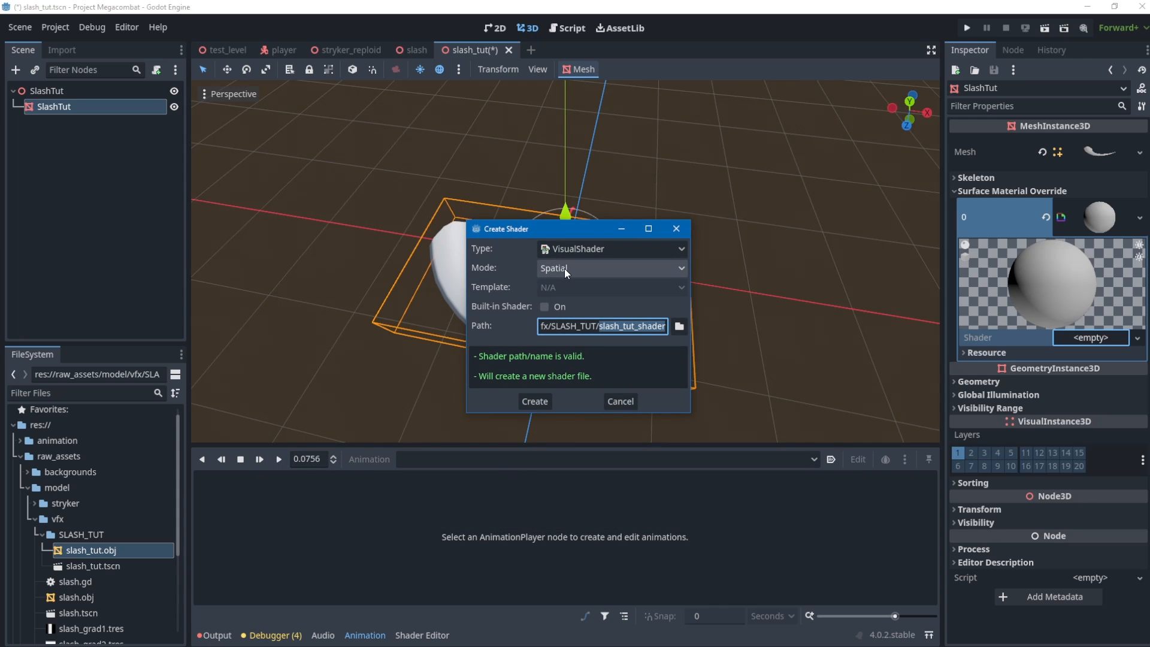
{"action": "left_click", "coordinate": [535, 401]}
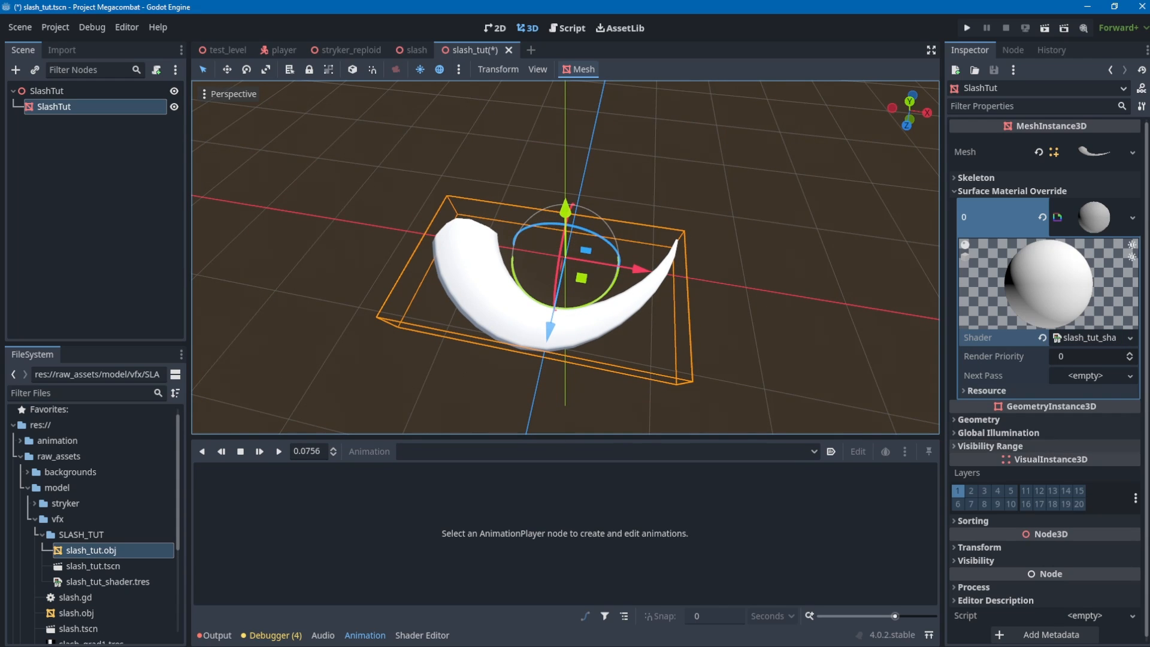
Open slash_tut_shader in an enlarged shader editor and add a Texture2D node beside the Output node.
{"action": "left_click", "coordinate": [1071, 338]}
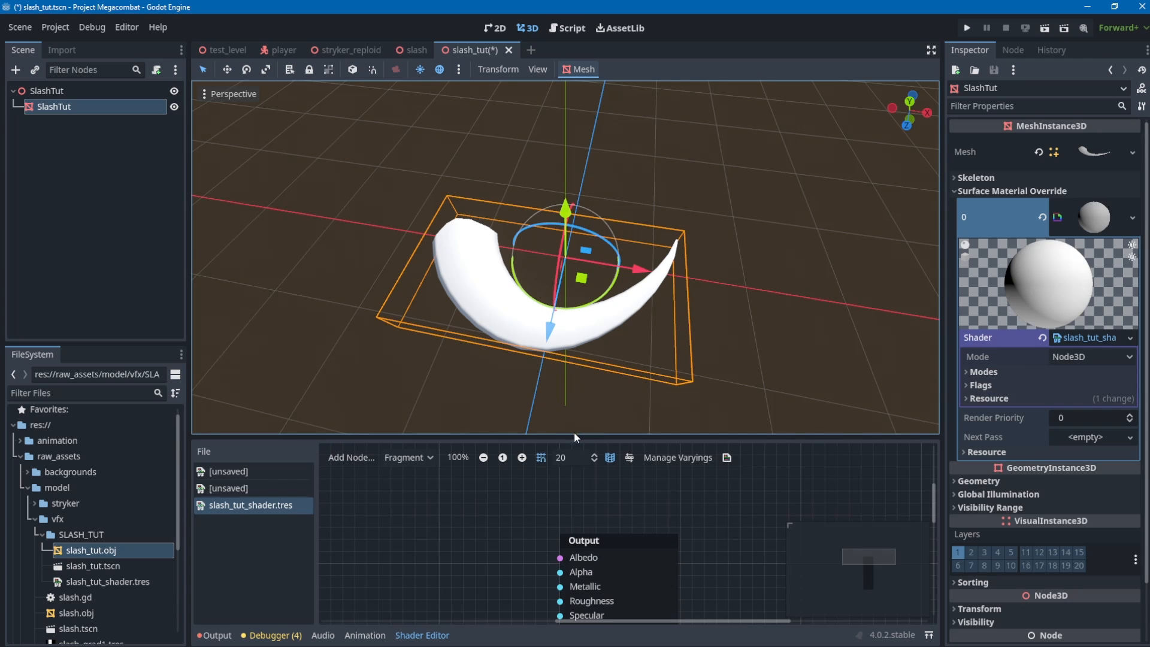
{"action": "left_click_drag", "start_coordinate": [574, 433], "coordinate": [576, 318]}
{"action": "middle_click_drag", "start_coordinate": [450, 461], "coordinate": [478, 404]}
{"action": "right_click", "coordinate": [478, 404]}
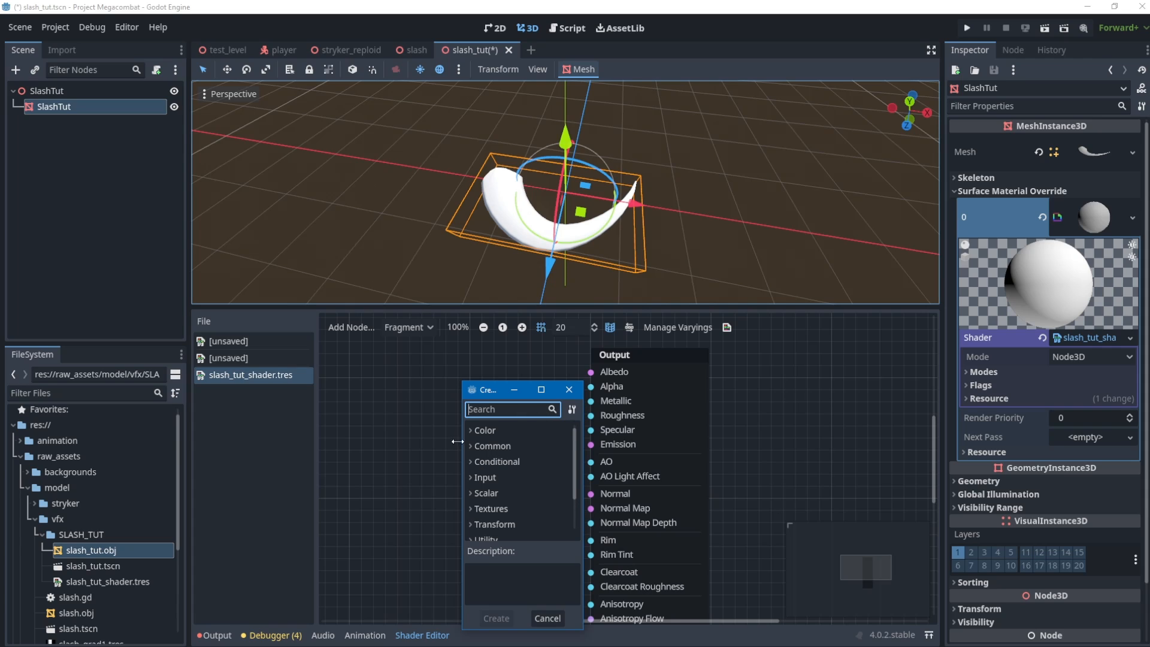
{"action": "type", "text": "tex"}
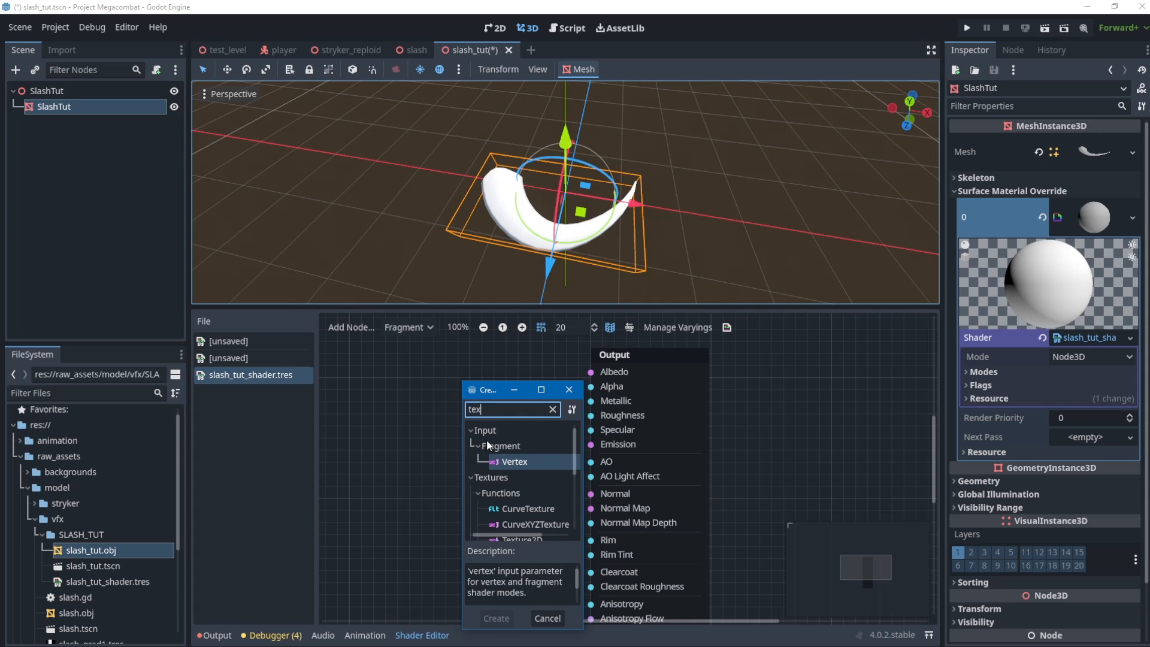
{"action": "type", "text": "ture"}
{"action": "scroll", "coordinate": [491, 441], "scroll_direction": "down", "scroll_amount": 2}
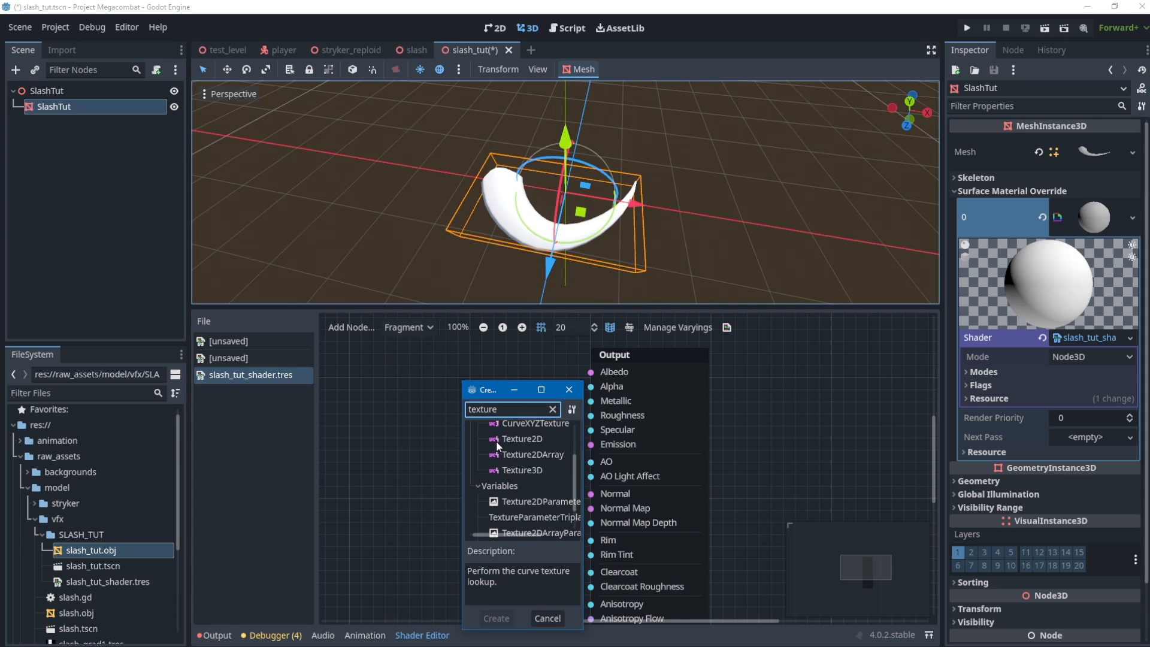
{"action": "double_click", "coordinate": [541, 440]}
{"action": "left_click_drag", "start_coordinate": [472, 392], "coordinate": [400, 384]}
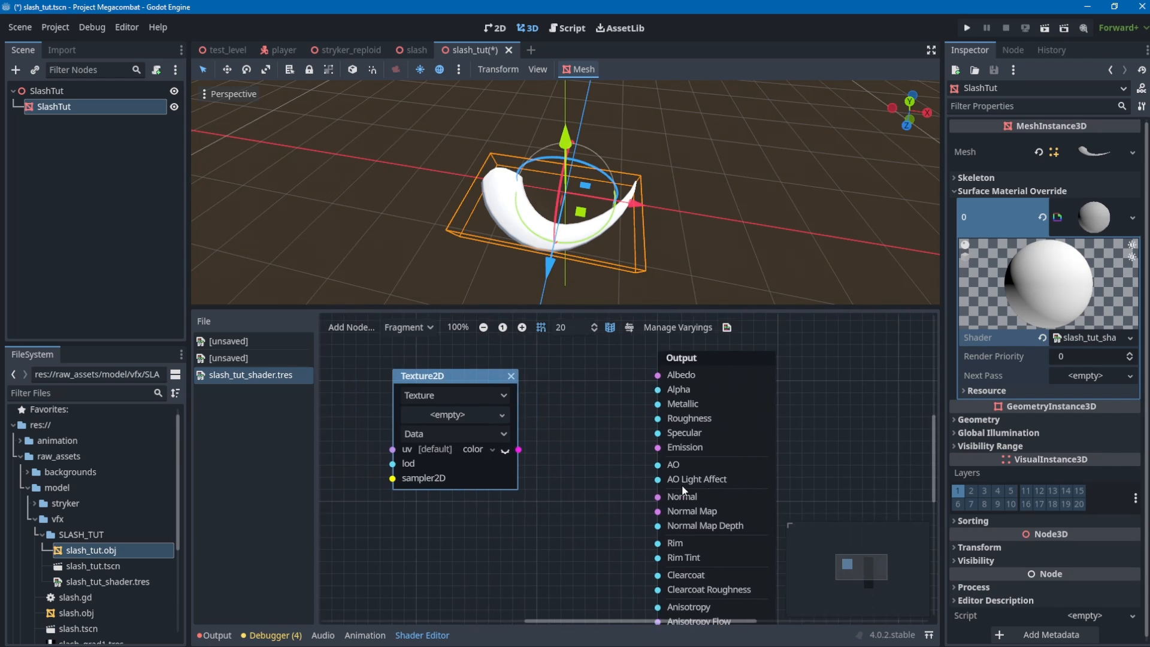
Assign a new GradientTexture1D to the Texture2D node's empty texture slot.
{"action": "left_click", "coordinate": [529, 422]}
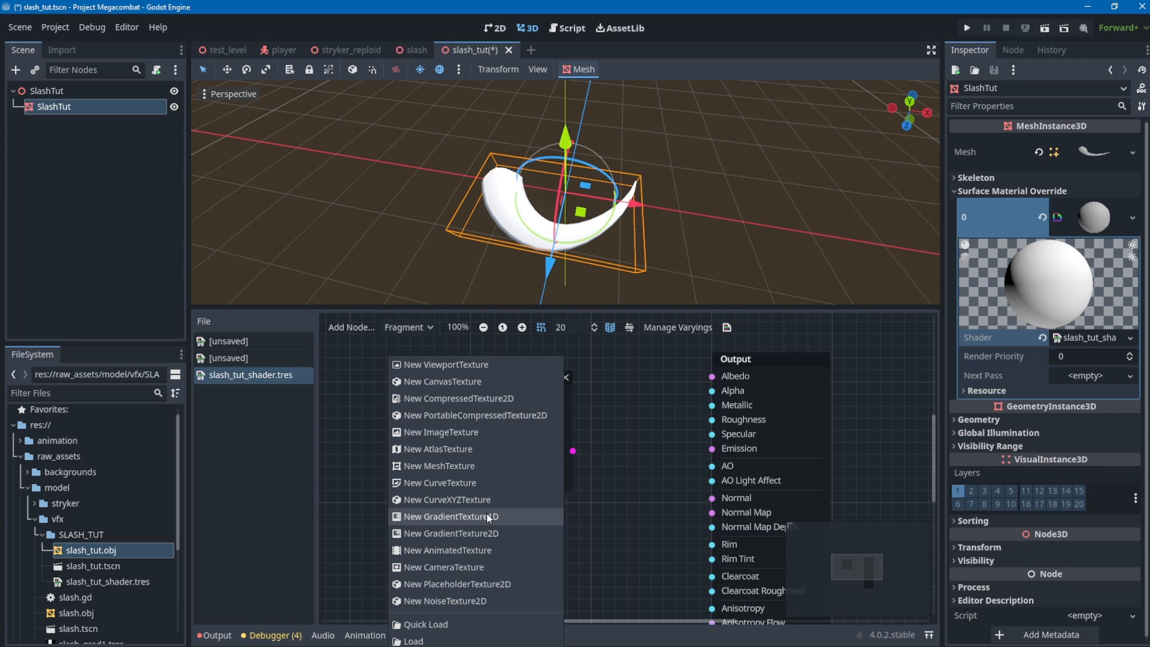
{"action": "left_click", "coordinate": [610, 412]}
{"action": "left_click", "coordinate": [512, 397]}
{"action": "left_click", "coordinate": [512, 397]}
{"action": "left_click", "coordinate": [508, 415]}
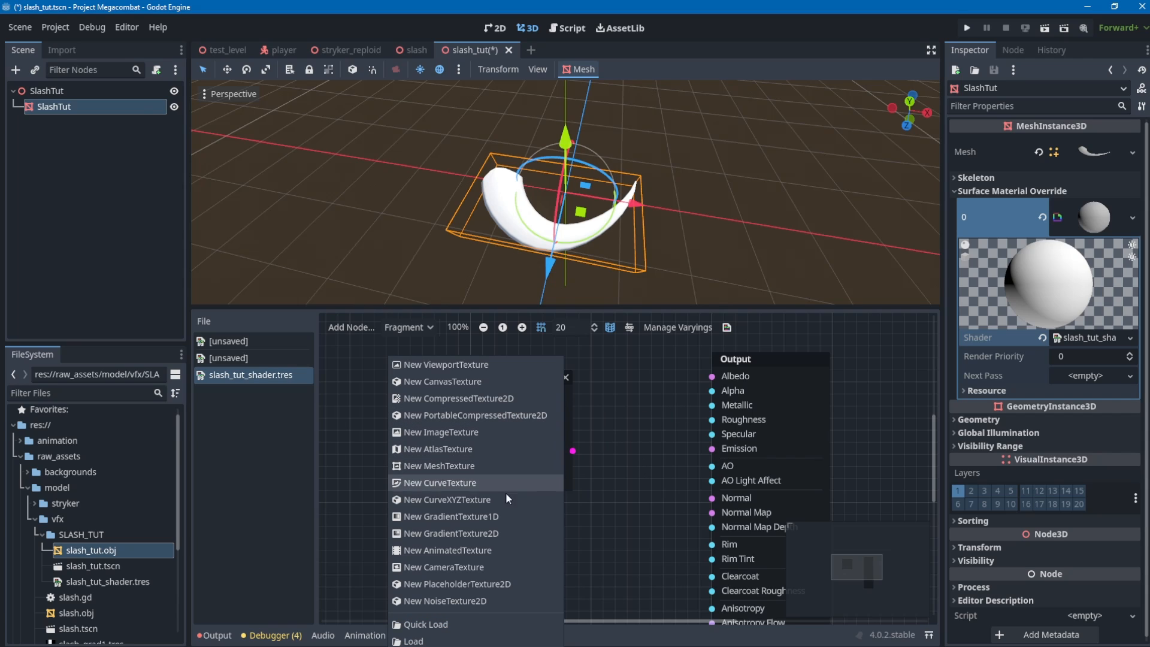
{"action": "left_click", "coordinate": [455, 517]}
Connect the Texture2D color output to the Output node's Alpha and move the Texture2D node farther away.
{"action": "left_click_drag", "start_coordinate": [574, 449], "coordinate": [712, 391]}
{"action": "scroll", "coordinate": [562, 222], "scroll_direction": "up", "scroll_amount": 2}
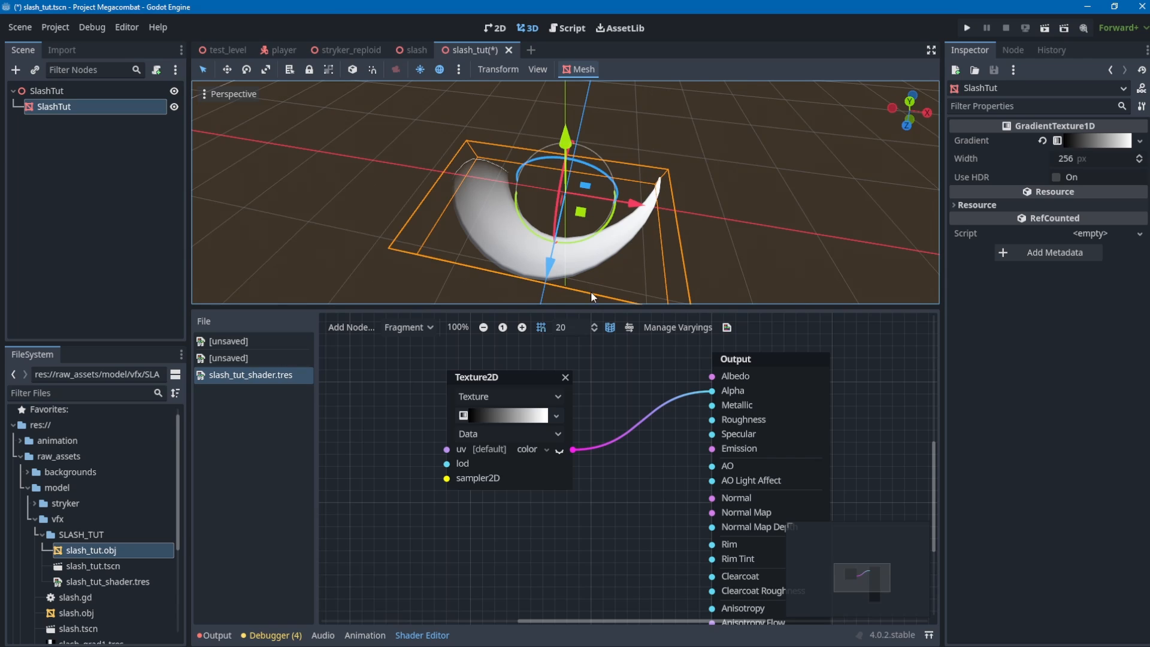
{"action": "left_click_drag", "start_coordinate": [472, 377], "coordinate": [388, 365]}
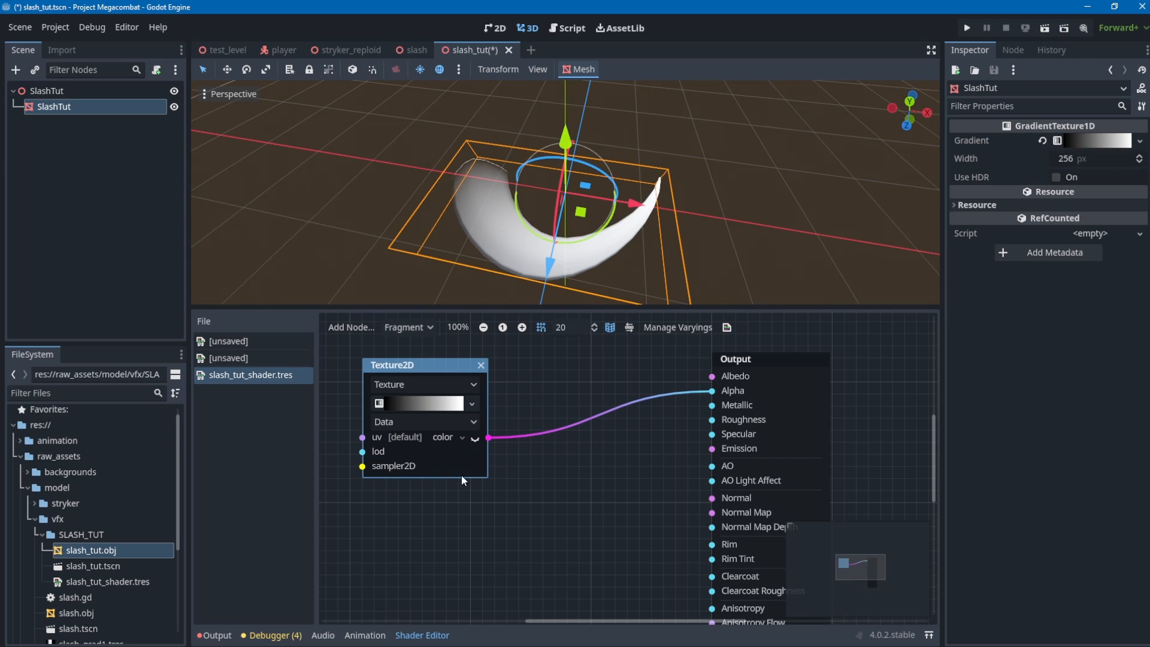
Add stops to the GradientTexture1D's gradient and set the stop near its far end to black.
{"action": "left_click", "coordinate": [1057, 143]}
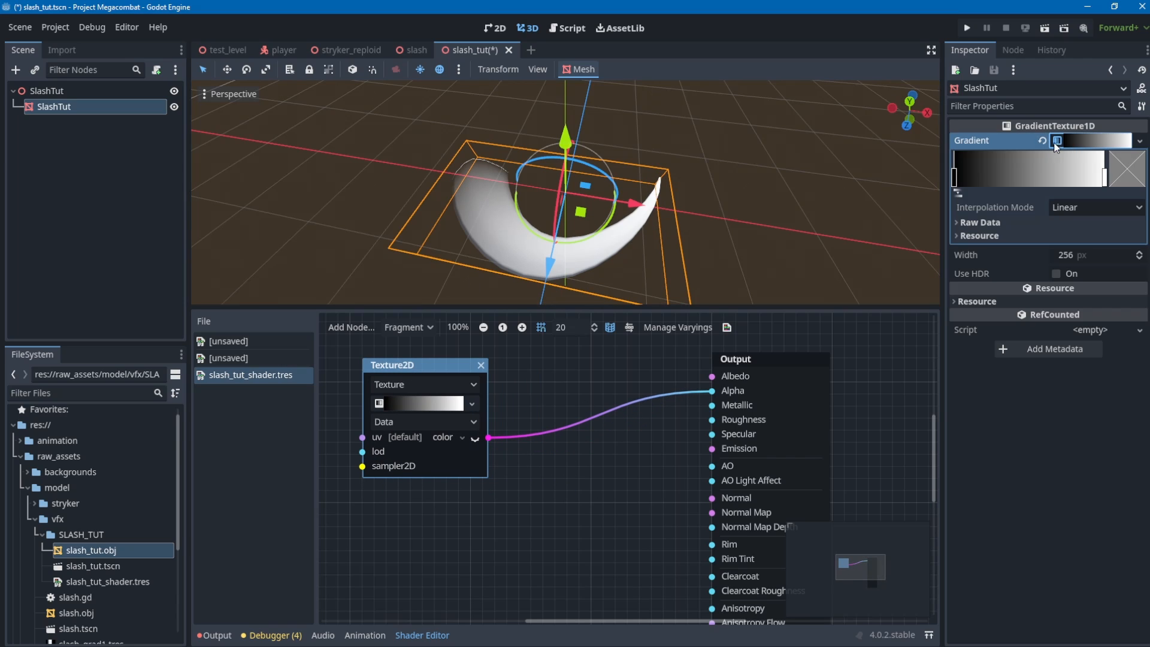
{"action": "left_click", "coordinate": [1080, 173]}
{"action": "mouse_move", "coordinate": [1105, 178]}
{"action": "left_mouse_down"}
{"action": "mouse_move", "coordinate": [984, 175]}
{"action": "mouse_move", "coordinate": [1086, 180]}
{"action": "left_mouse_up"}
{"action": "right_click", "coordinate": [1081, 179]}
{"action": "double_click", "coordinate": [1087, 179]}
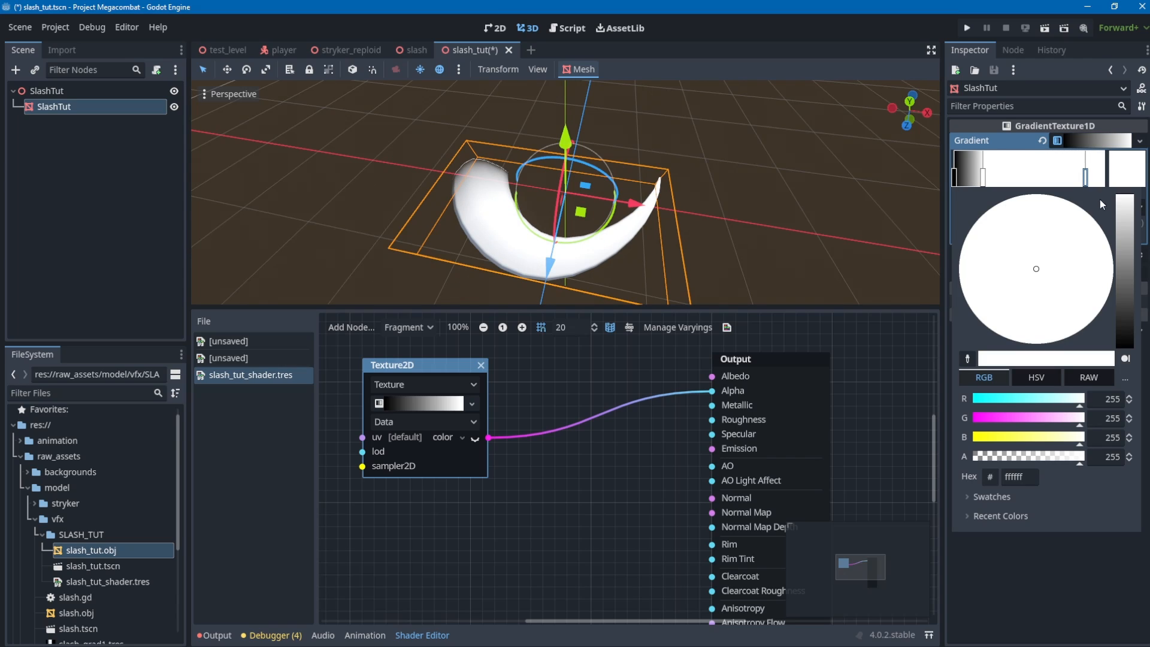
{"action": "left_click_drag", "start_coordinate": [1123, 222], "coordinate": [1121, 350]}
{"action": "left_click", "coordinate": [848, 4]}
Reposition the gradient stops so the white band sits near the start, with black on both sides, and check the slash mesh.
{"action": "left_click_drag", "start_coordinate": [994, 172], "coordinate": [962, 178]}
{"action": "left_click_drag", "start_coordinate": [1085, 180], "coordinate": [1003, 177]}
{"action": "middle_click_drag", "start_coordinate": [629, 170], "coordinate": [647, 205]}
{"action": "scroll", "coordinate": [647, 205], "scroll_direction": "down", "scroll_amount": 3}
{"action": "scroll", "coordinate": [647, 206], "scroll_direction": "up", "scroll_amount": 1}
{"action": "left_click", "coordinate": [581, 506]}
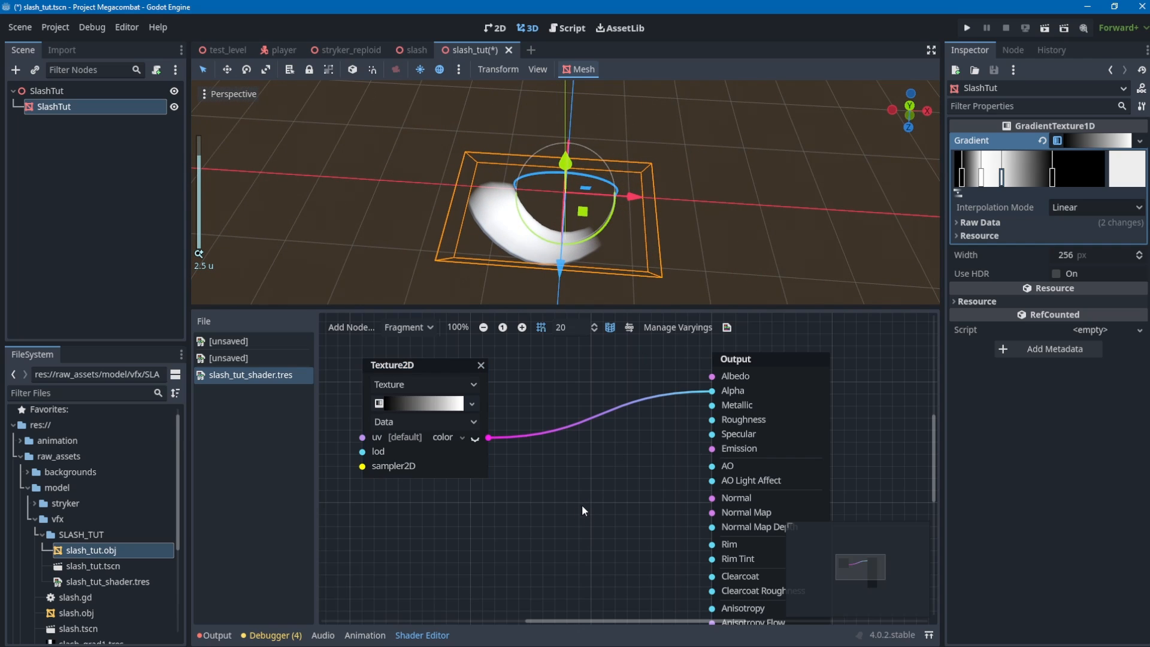
Add a UV input node to the fragment graph and place it well before the Texture2D node.
{"action": "middle_click_drag", "start_coordinate": [674, 472], "coordinate": [881, 480]}
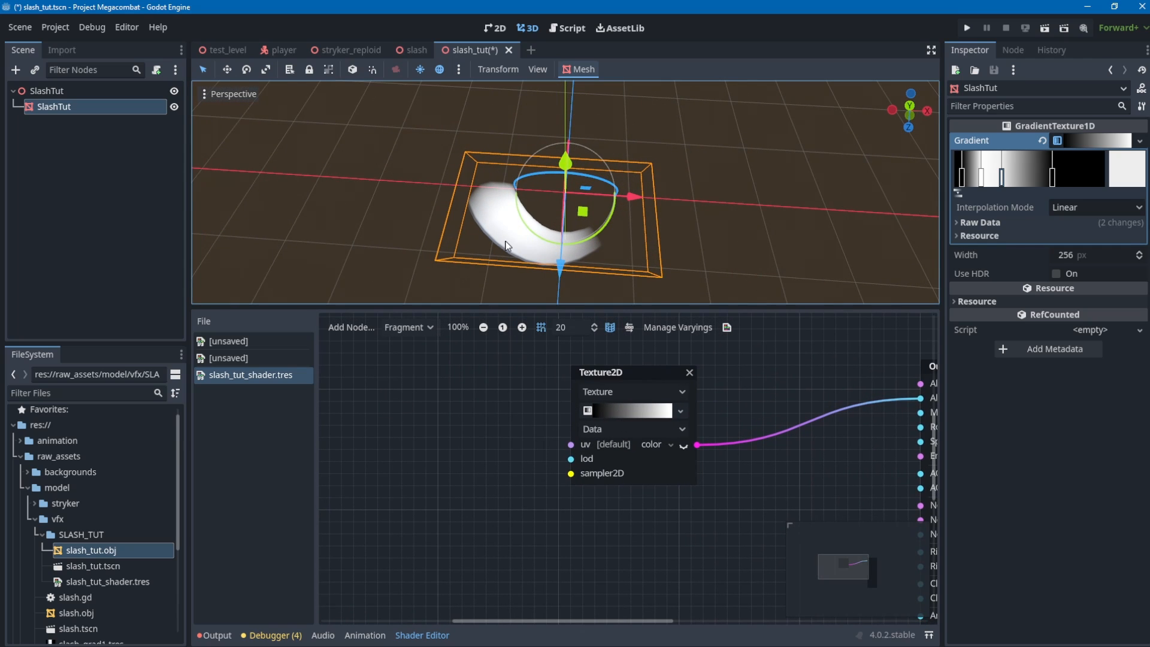
{"action": "right_click", "coordinate": [455, 438]}
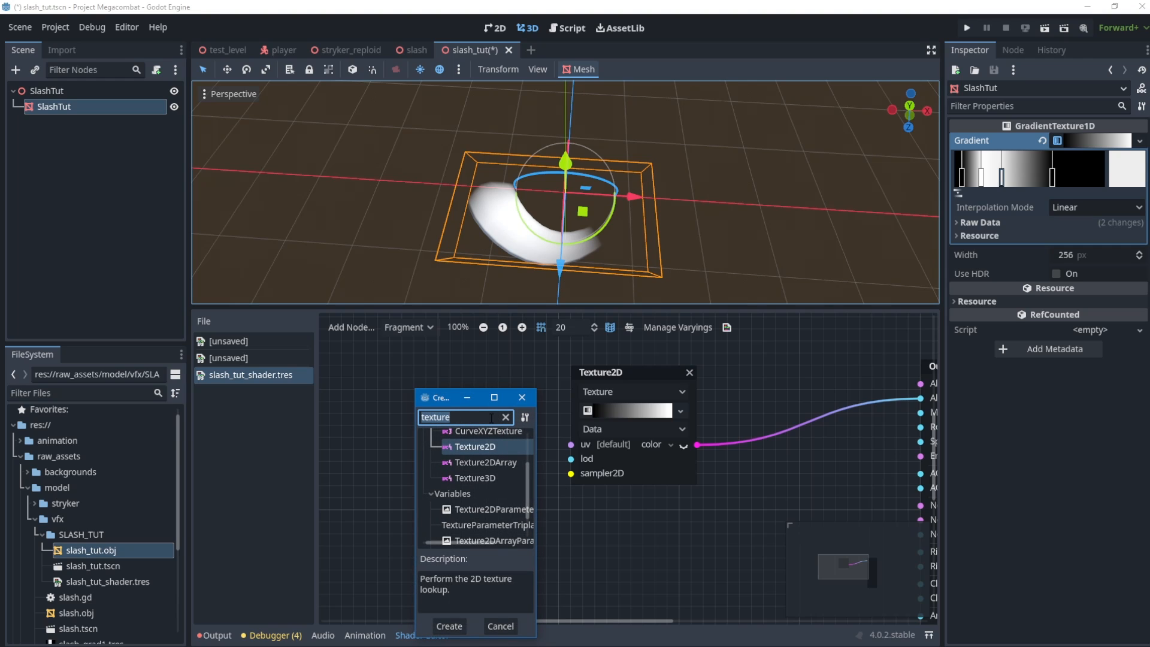
{"action": "type", "text": "uv"}
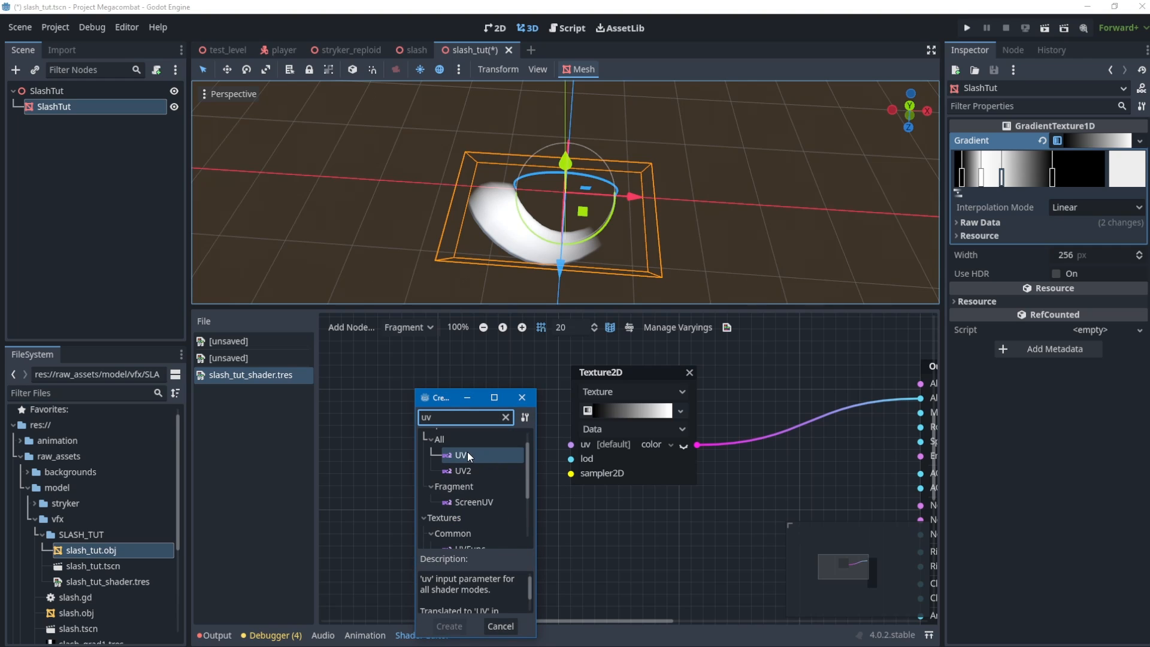
{"action": "double_click", "coordinate": [467, 456]}
{"action": "left_click_drag", "start_coordinate": [478, 429], "coordinate": [350, 418]}
{"action": "middle_click_drag", "start_coordinate": [549, 510], "coordinate": [793, 494]}
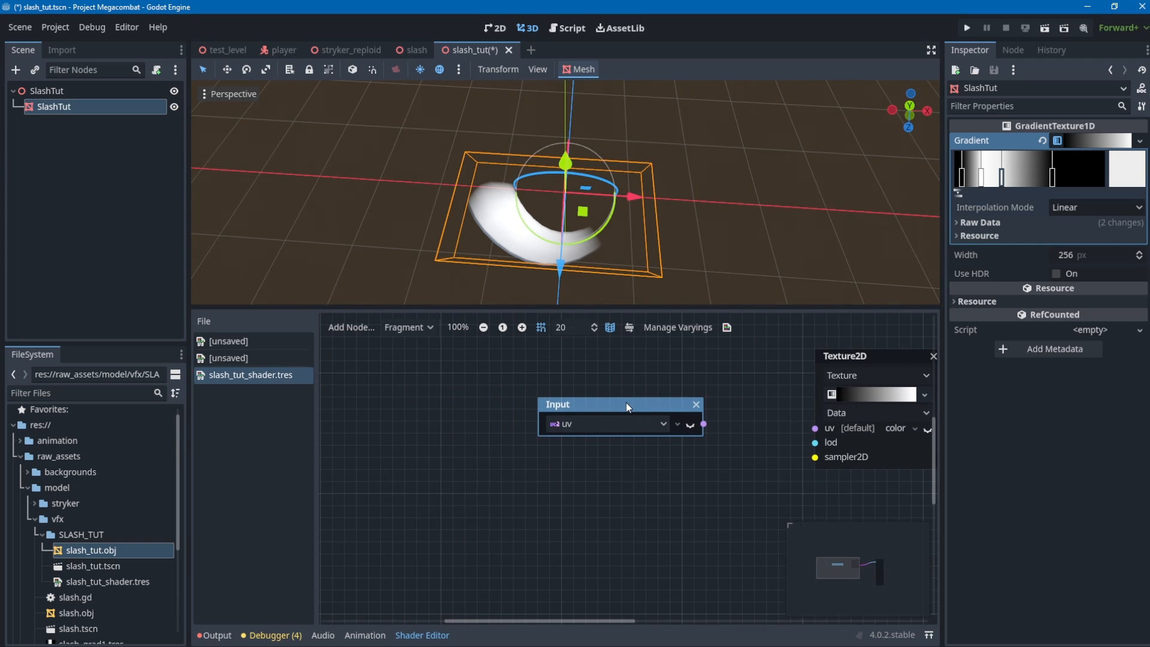
Add a UVPanning function node and wire it between the UV input and the Texture2D uv port.
{"action": "scroll", "coordinate": [621, 419], "scroll_direction": "down", "scroll_amount": 2, "text": "ctrl"}
{"action": "right_click", "coordinate": [625, 437]}
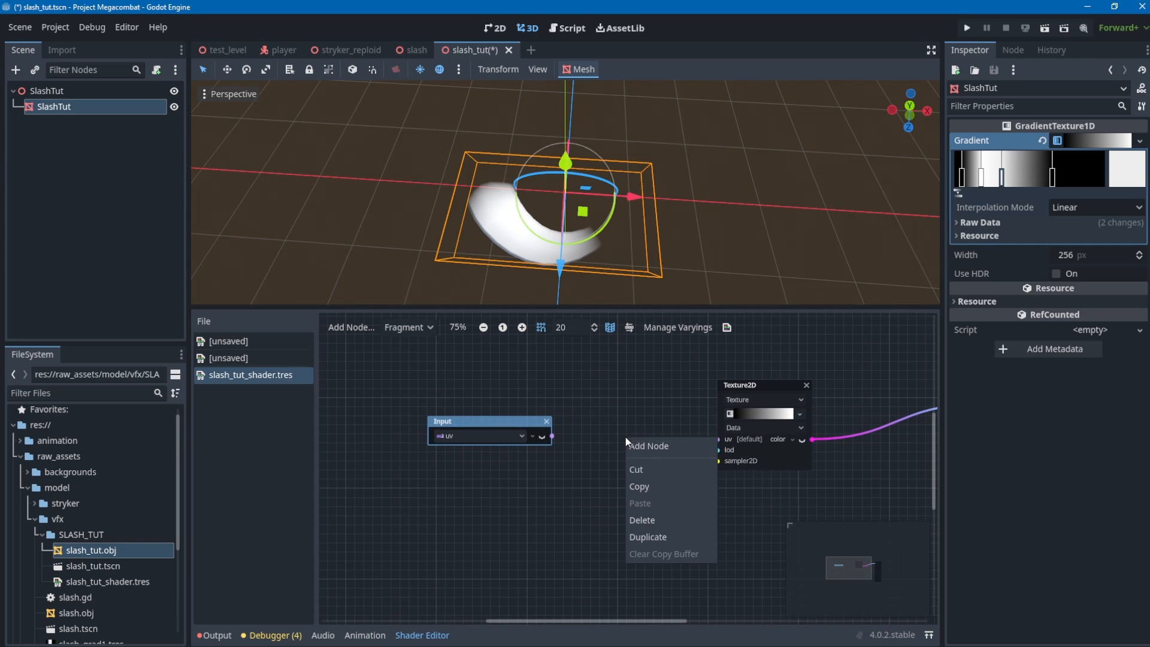
{"action": "left_click", "coordinate": [658, 446]}
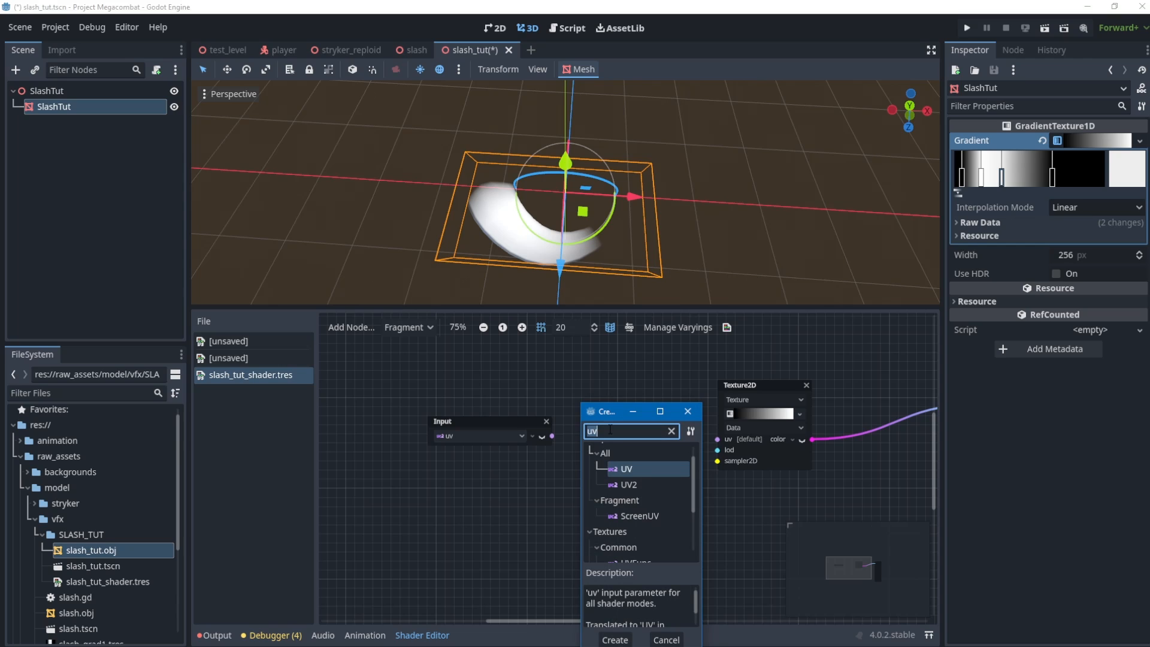
{"action": "scroll", "coordinate": [623, 472], "scroll_direction": "down", "scroll_amount": 3}
{"action": "double_click", "coordinate": [660, 533]}
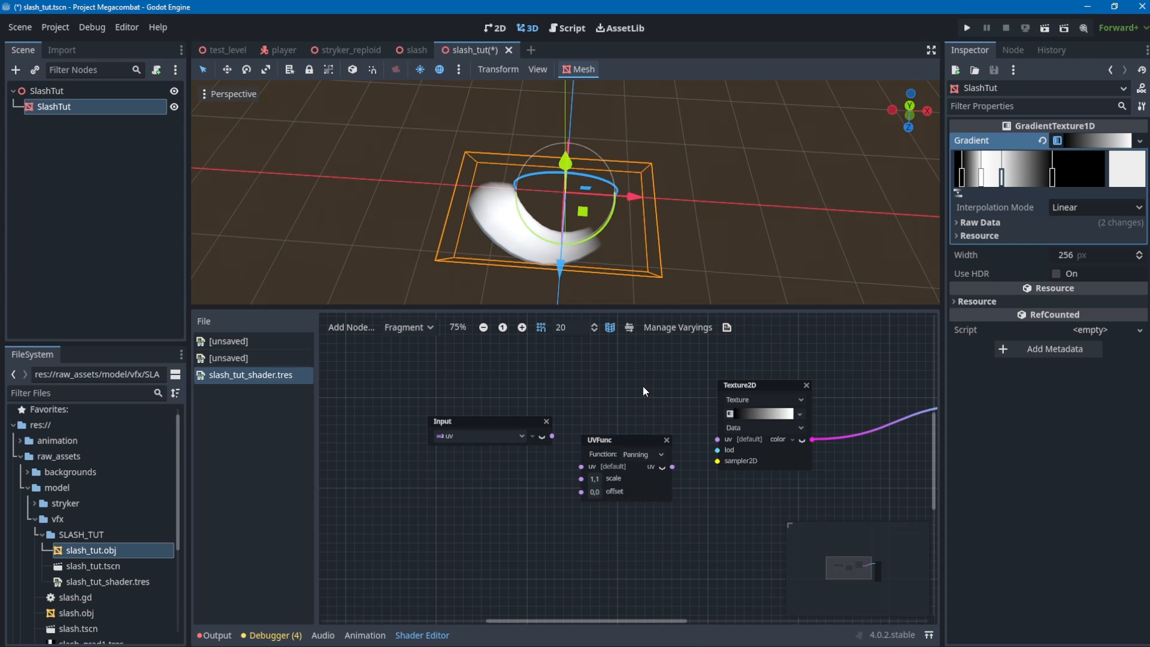
{"action": "left_click_drag", "start_coordinate": [628, 436], "coordinate": [615, 402]}
{"action": "left_click_drag", "start_coordinate": [553, 435], "coordinate": [574, 429]}
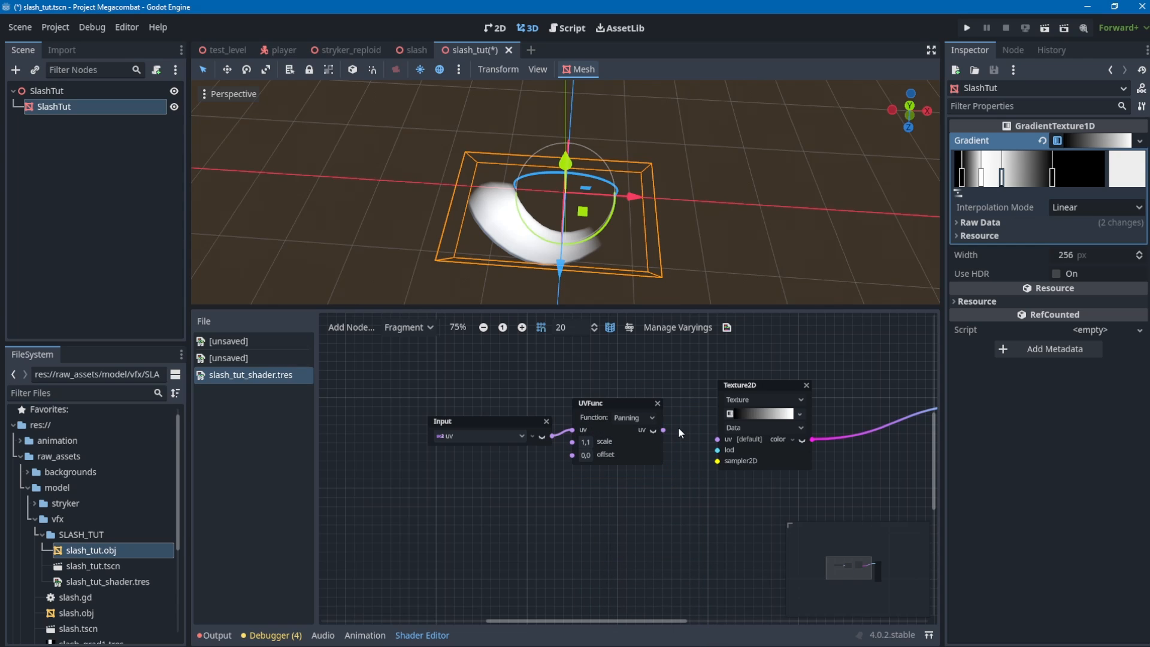
{"action": "left_click_drag", "start_coordinate": [715, 447], "coordinate": [717, 439]}
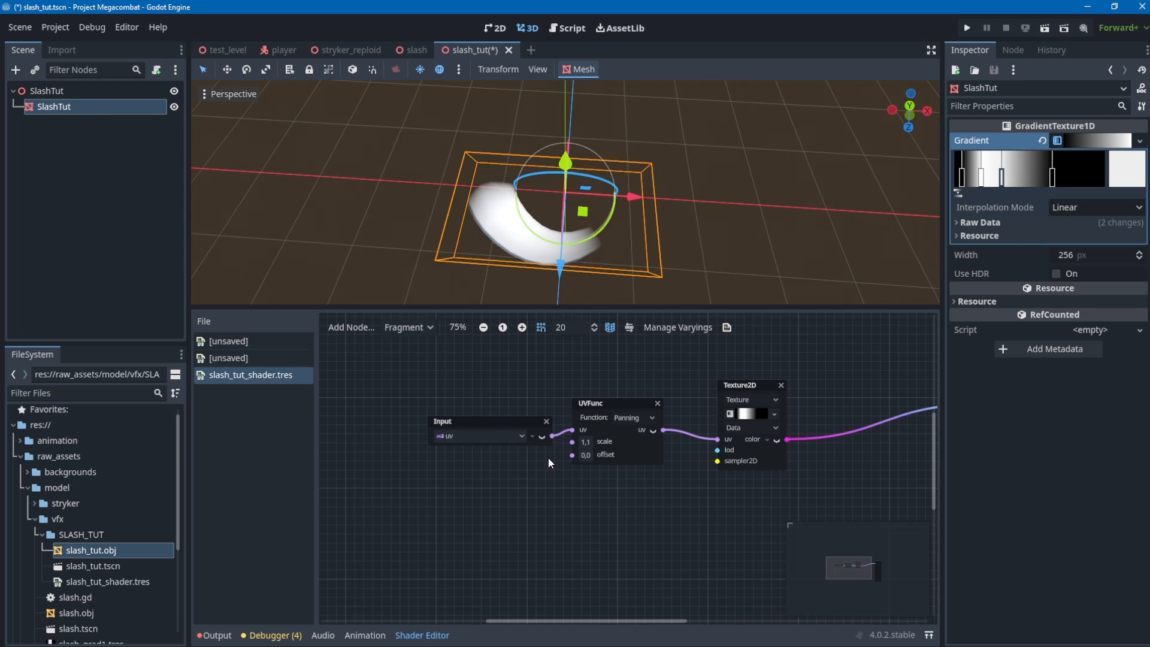
Add a FloatParameter node named gradient_1_slider and connect it to the offset of the UVFunc node.
{"action": "left_click_drag", "start_coordinate": [521, 422], "coordinate": [495, 377]}
{"action": "right_click", "coordinate": [547, 474]}
{"action": "left_click", "coordinate": [566, 488]}
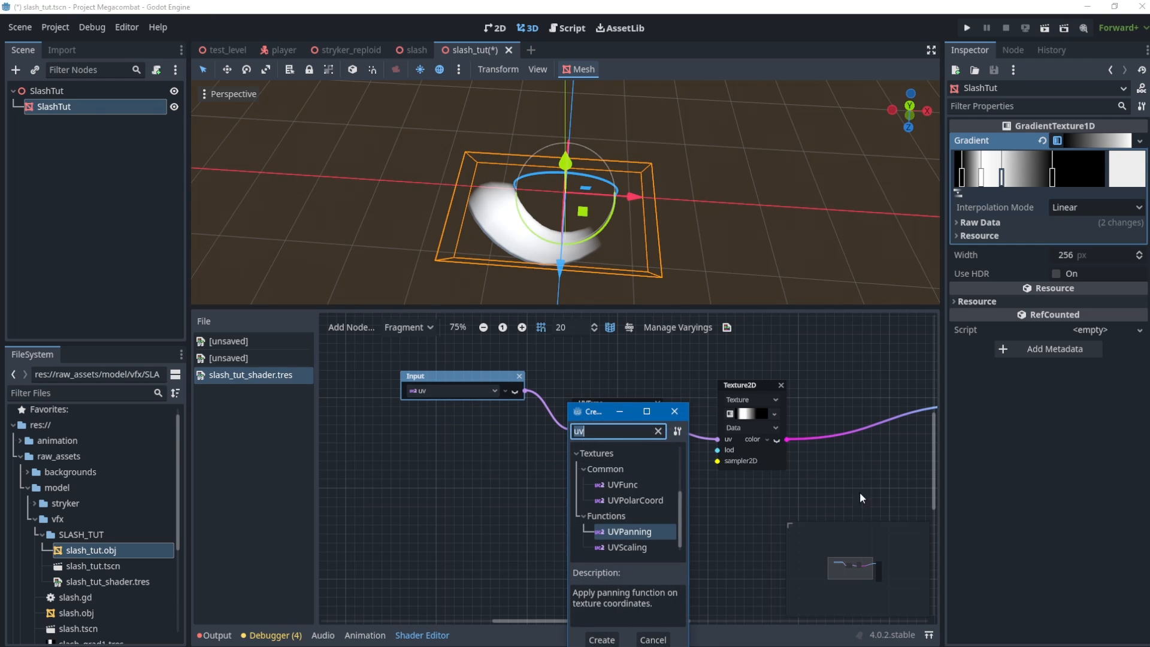
{"action": "type", "text": "float"}
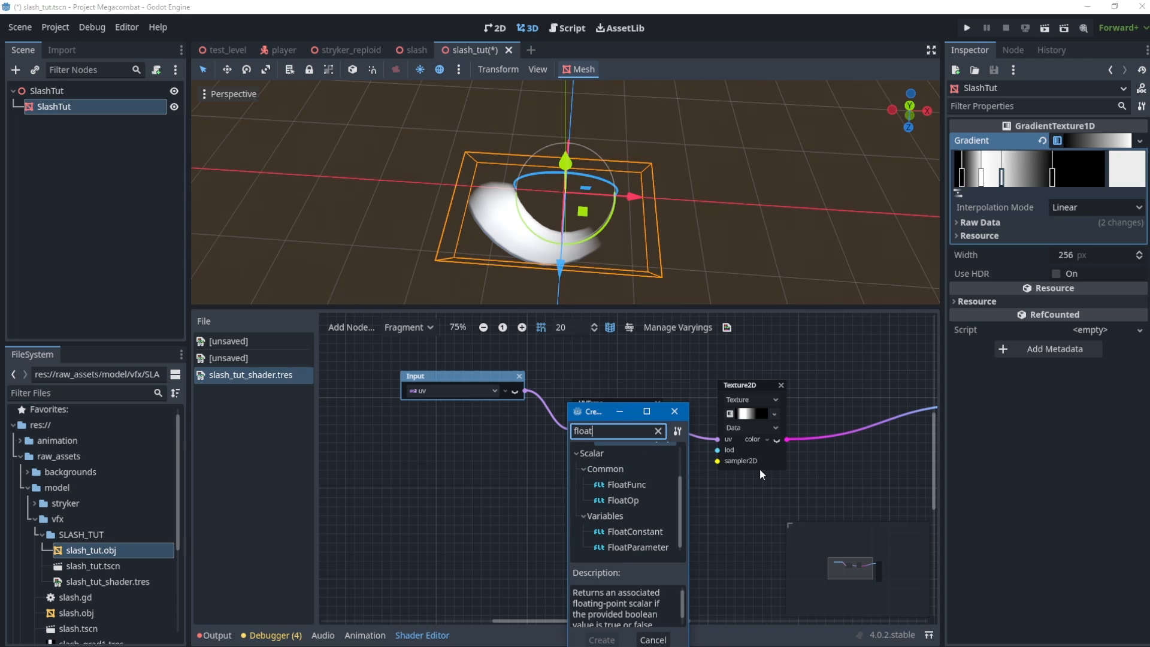
{"action": "double_click", "coordinate": [648, 548]}
{"action": "double_click", "coordinate": [623, 505]}
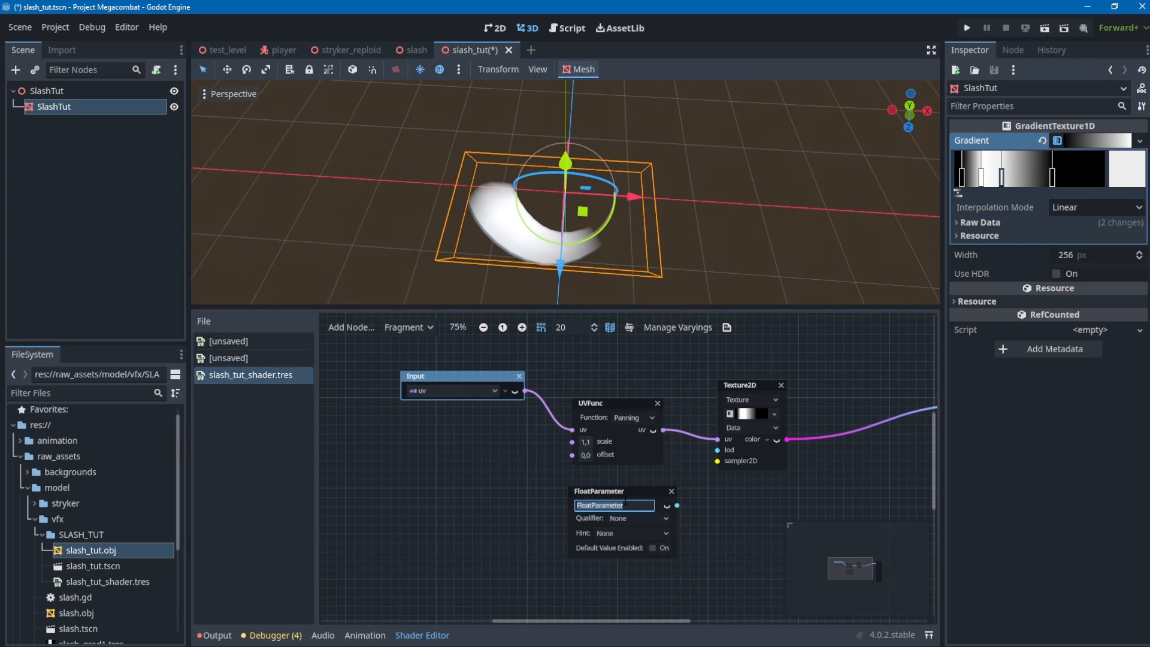
{"action": "type", "text": "gradient_1_slider"}
{"action": "left_click_drag", "start_coordinate": [652, 490], "coordinate": [572, 458]}
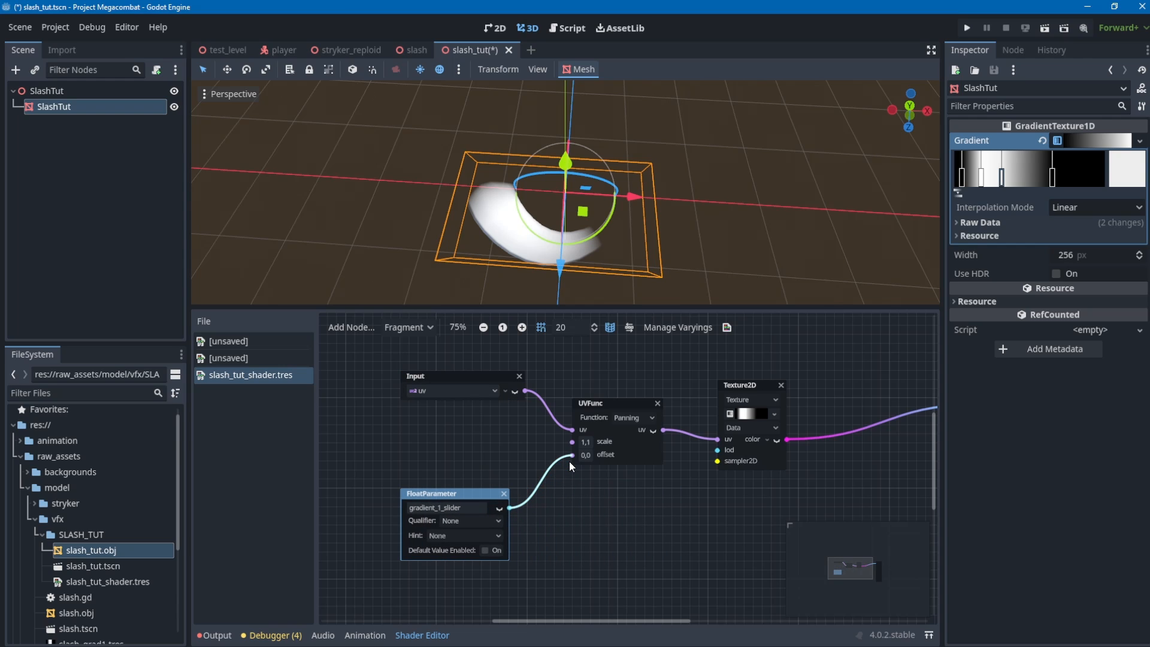
{"action": "left_click", "coordinate": [555, 473]}
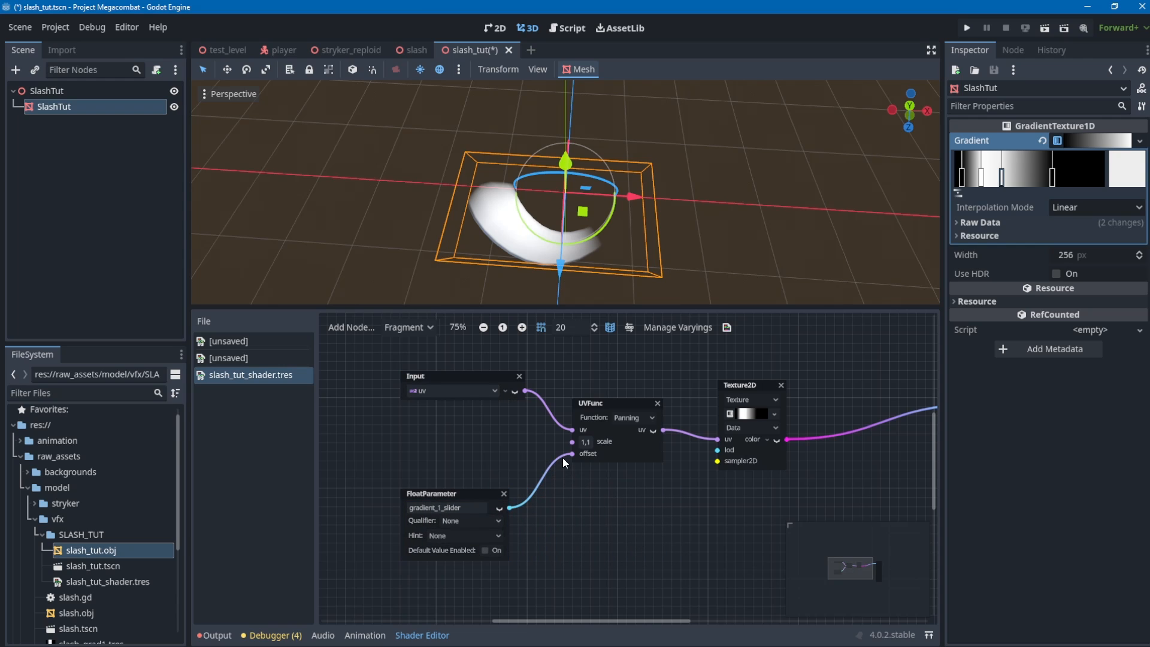
Set the UVFunc scale's y value to 0, keeping x at 1, and nudge the FloatParameter node aside.
{"action": "scroll", "coordinate": [563, 458], "scroll_direction": "up", "scroll_amount": 2}
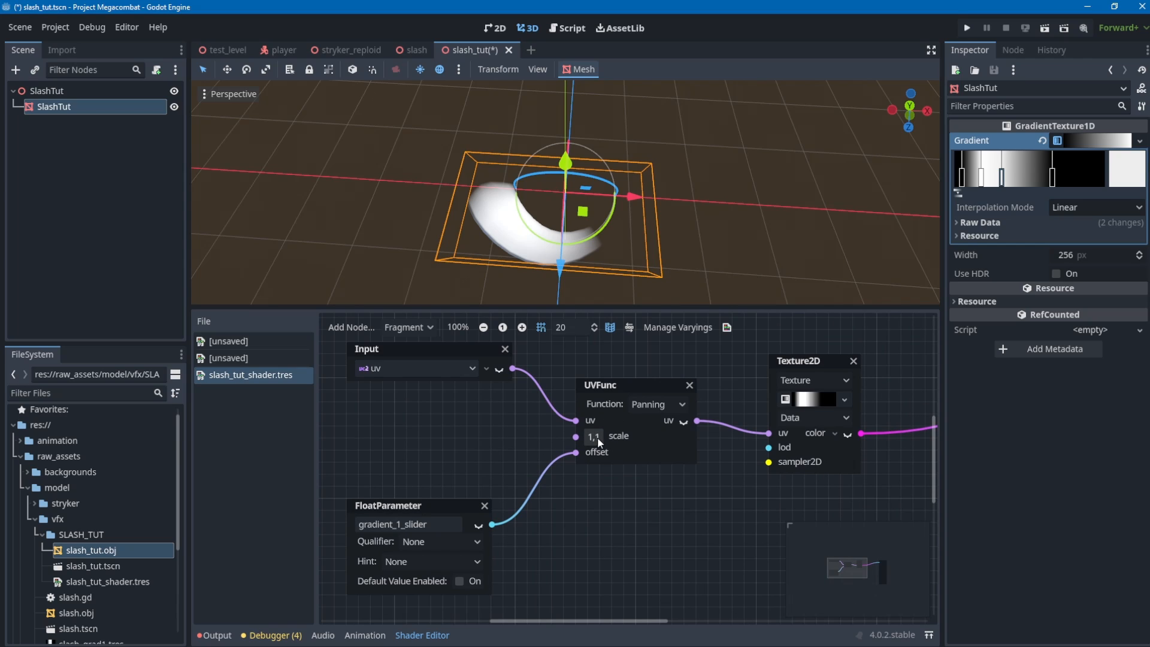
{"action": "left_click", "coordinate": [596, 437]}
{"action": "left_click", "coordinate": [626, 480]}
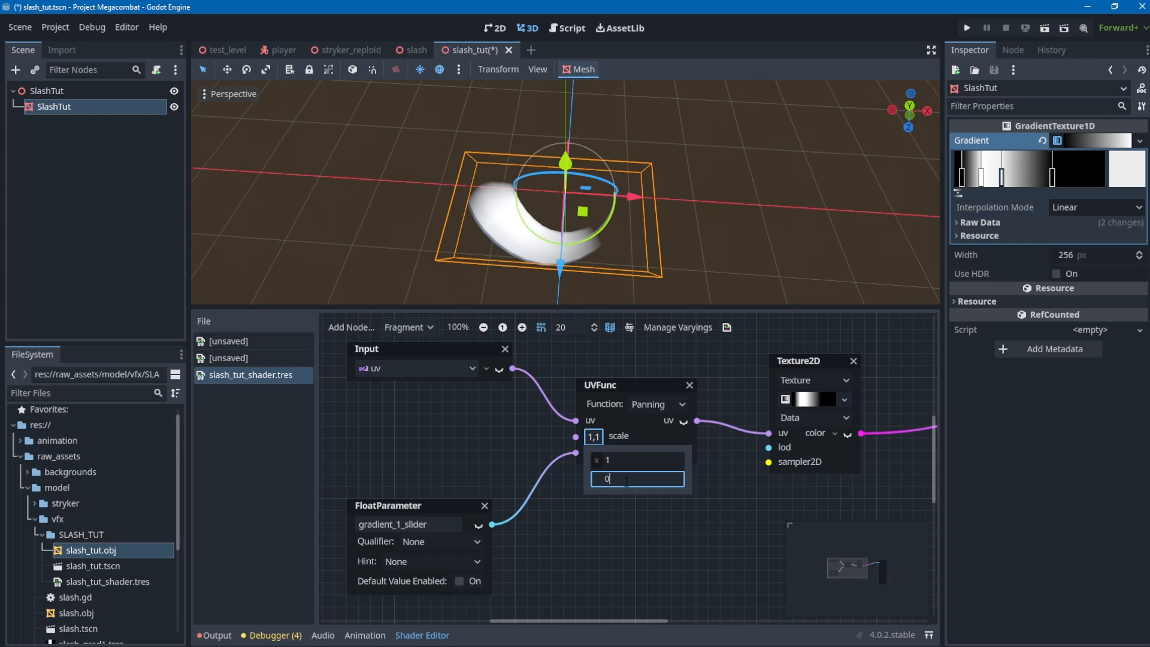
{"action": "left_click", "coordinate": [623, 519]}
{"action": "left_click_drag", "start_coordinate": [426, 514], "coordinate": [415, 502]}
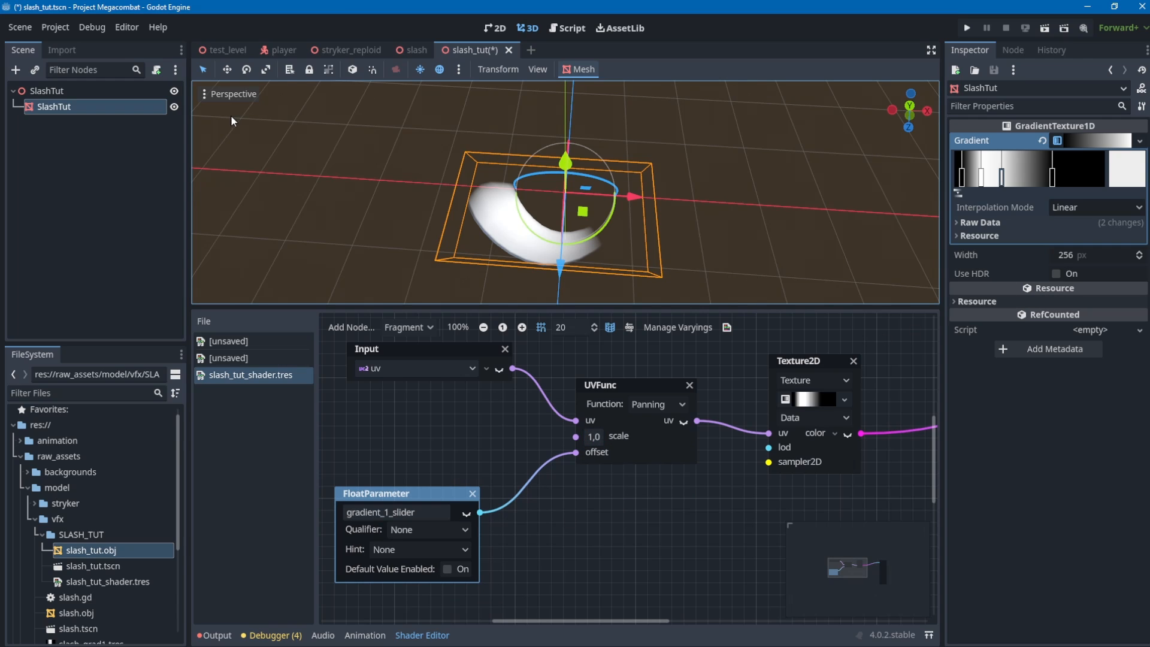
Expand the shader parameters of the SlashTut mesh material, try out Gradient 1 Slider, and set it to 0.
{"action": "left_click", "coordinate": [56, 93]}
{"action": "left_click", "coordinate": [56, 109]}
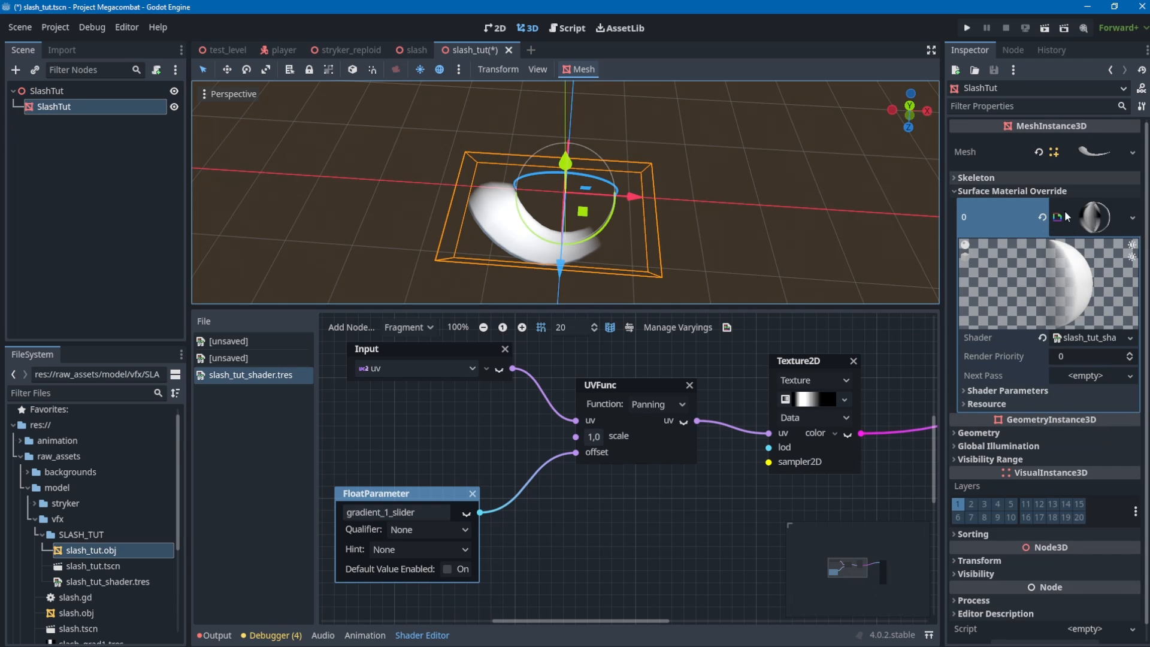
{"action": "left_click", "coordinate": [1026, 393]}
{"action": "left_click_drag", "start_coordinate": [1066, 405], "coordinate": [1076, 405]}
{"action": "left_click", "coordinate": [1076, 405]}
{"action": "type", "text": "0"}
{"action": "key", "text": "Return"}
{"action": "left_click", "coordinate": [642, 570]}
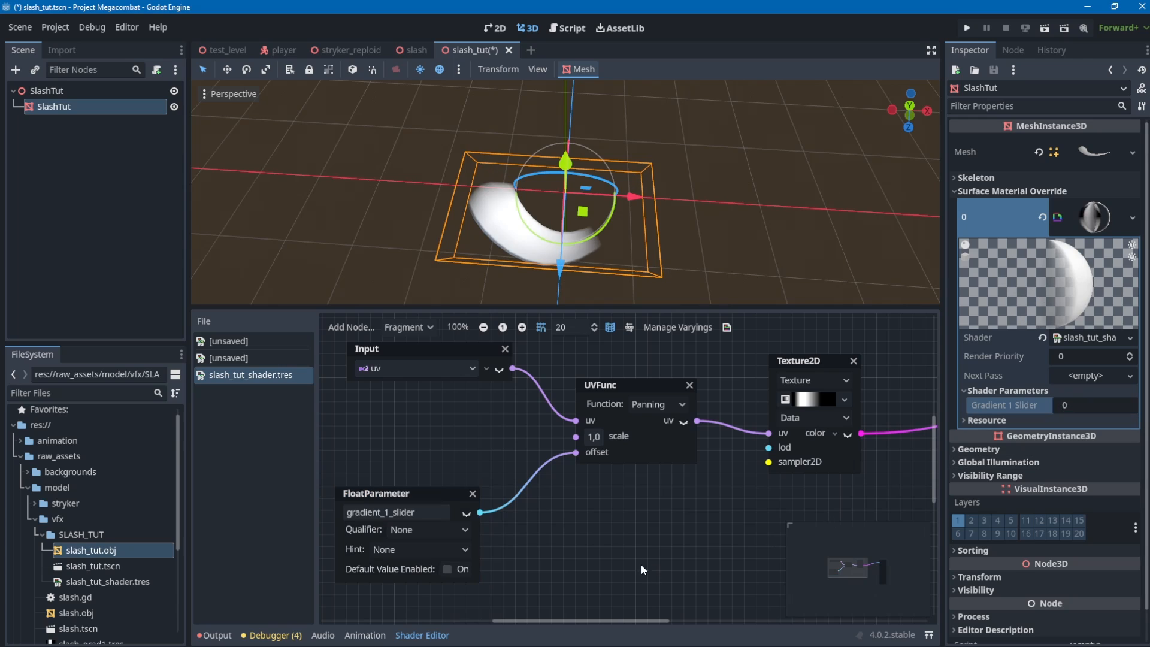
Reselect the SlashTut mesh and try out Gradient 1 Slider, raising it to about 0.4.
{"action": "middle_click_drag", "start_coordinate": [432, 447], "coordinate": [434, 447]}
{"action": "left_click", "coordinate": [63, 94]}
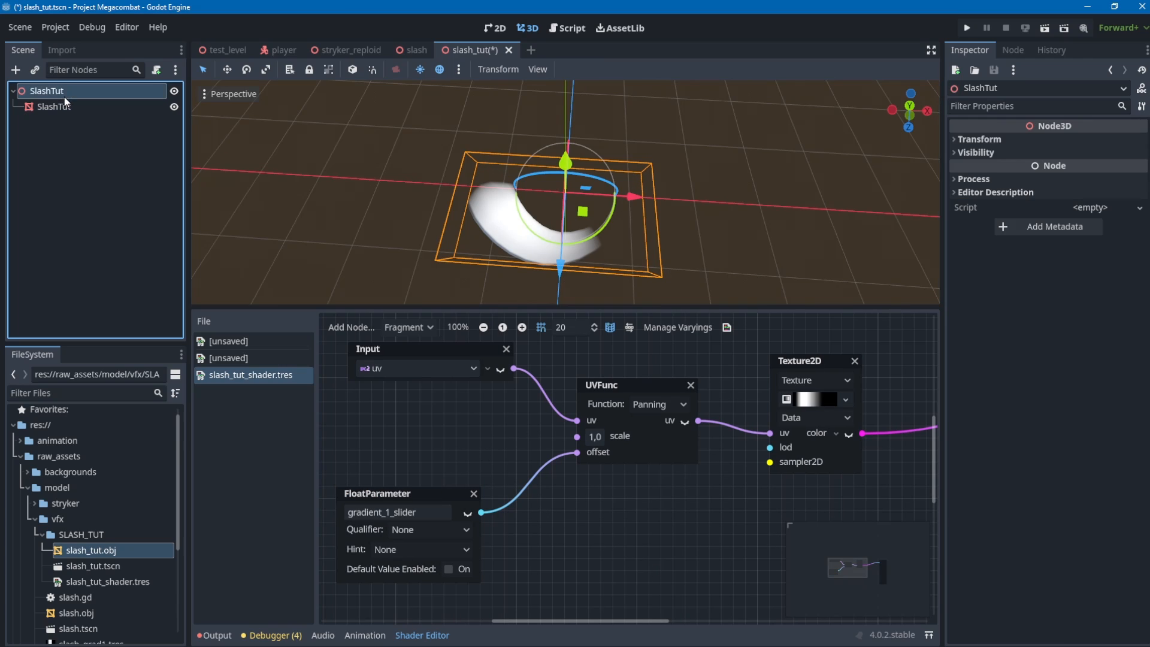
{"action": "left_click", "coordinate": [64, 106]}
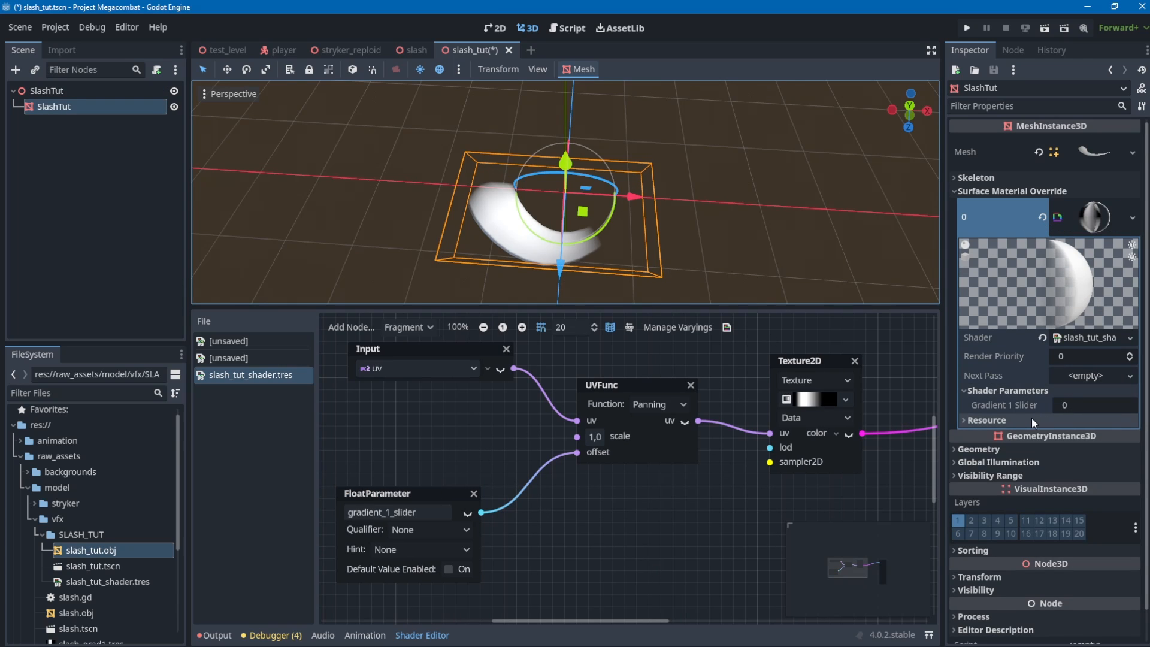
{"action": "left_click_drag", "start_coordinate": [1074, 405], "coordinate": [1110, 404]}
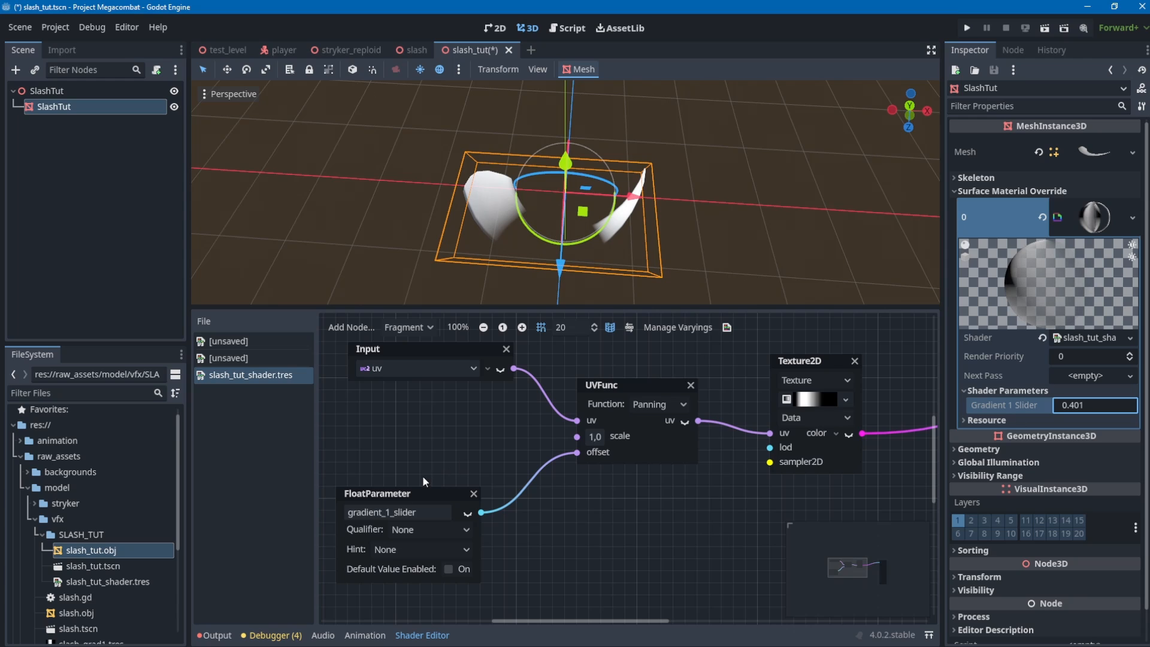
Move the FloatParameter and Input nodes away from the UVFunc node to make room in the shader graph.
{"action": "left_click_drag", "start_coordinate": [417, 493], "coordinate": [308, 519]}
{"action": "middle_click_drag", "start_coordinate": [442, 374], "coordinate": [596, 417]}
{"action": "left_click_drag", "start_coordinate": [526, 392], "coordinate": [381, 415]}
Add a Vector2 Multiply node and place it between the Input and UVFunc nodes.
{"action": "right_click", "coordinate": [613, 376]}
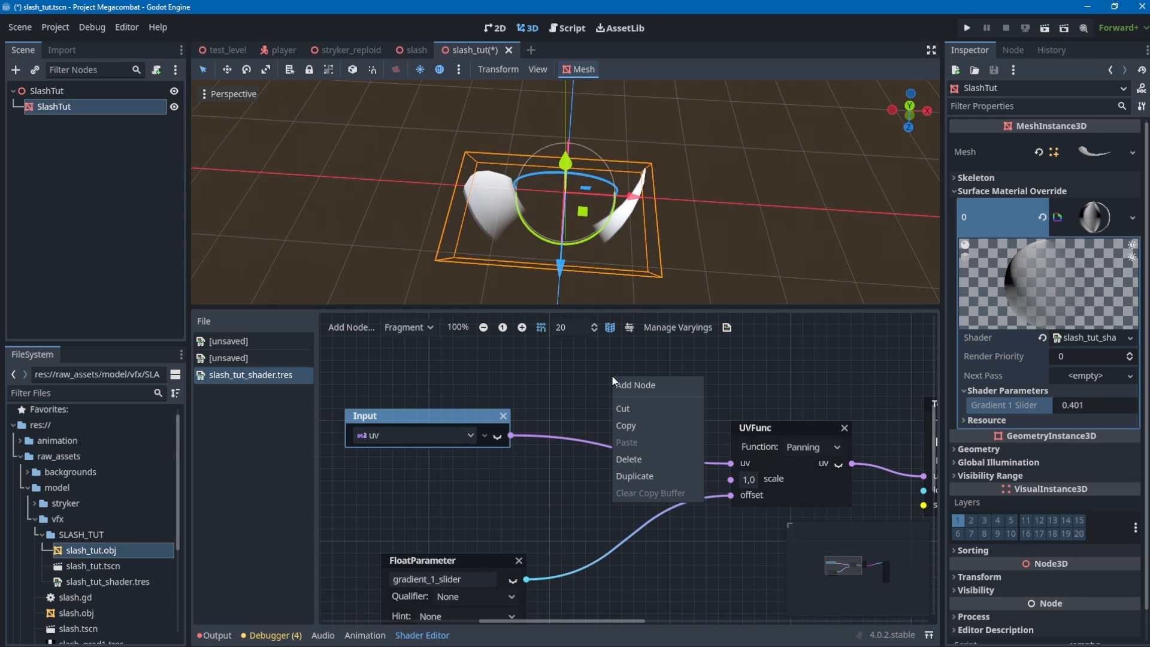
{"action": "left_click", "coordinate": [653, 385]}
{"action": "type", "text": "mul"}
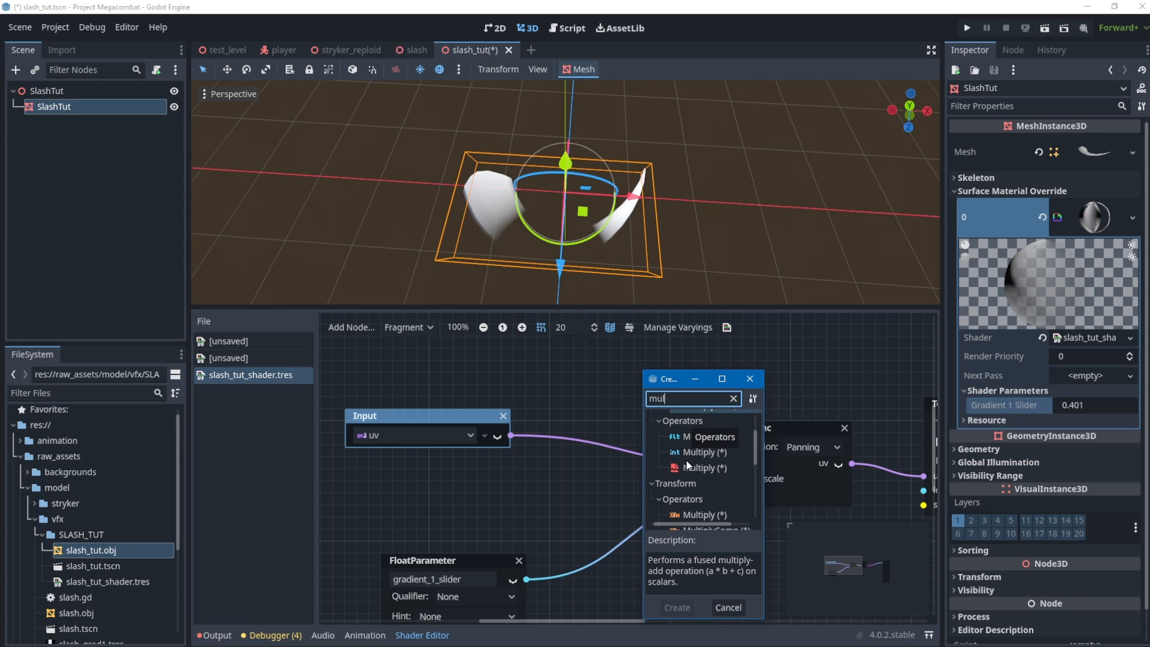
{"action": "scroll", "coordinate": [689, 465], "scroll_direction": "down", "scroll_amount": 3}
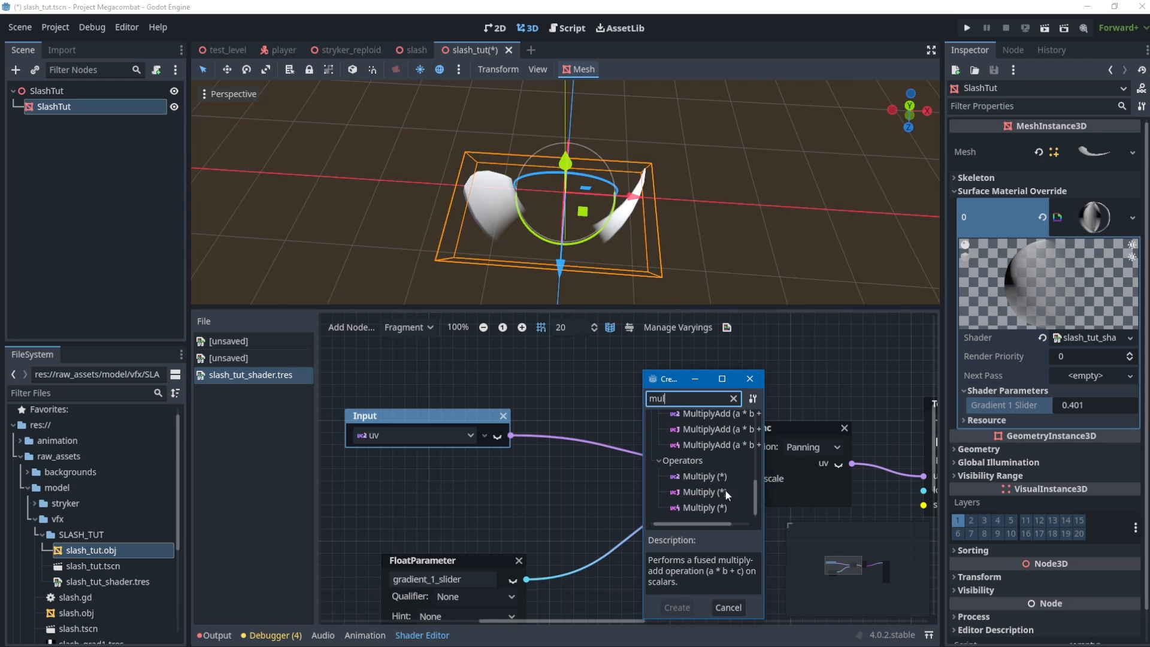
{"action": "scroll", "coordinate": [732, 456], "scroll_direction": "up", "scroll_amount": 1}
{"action": "scroll", "coordinate": [696, 453], "scroll_direction": "down", "scroll_amount": 1}
{"action": "double_click", "coordinate": [699, 473]}
{"action": "left_click", "coordinate": [667, 395]}
{"action": "left_click_drag", "start_coordinate": [668, 395], "coordinate": [635, 391]}
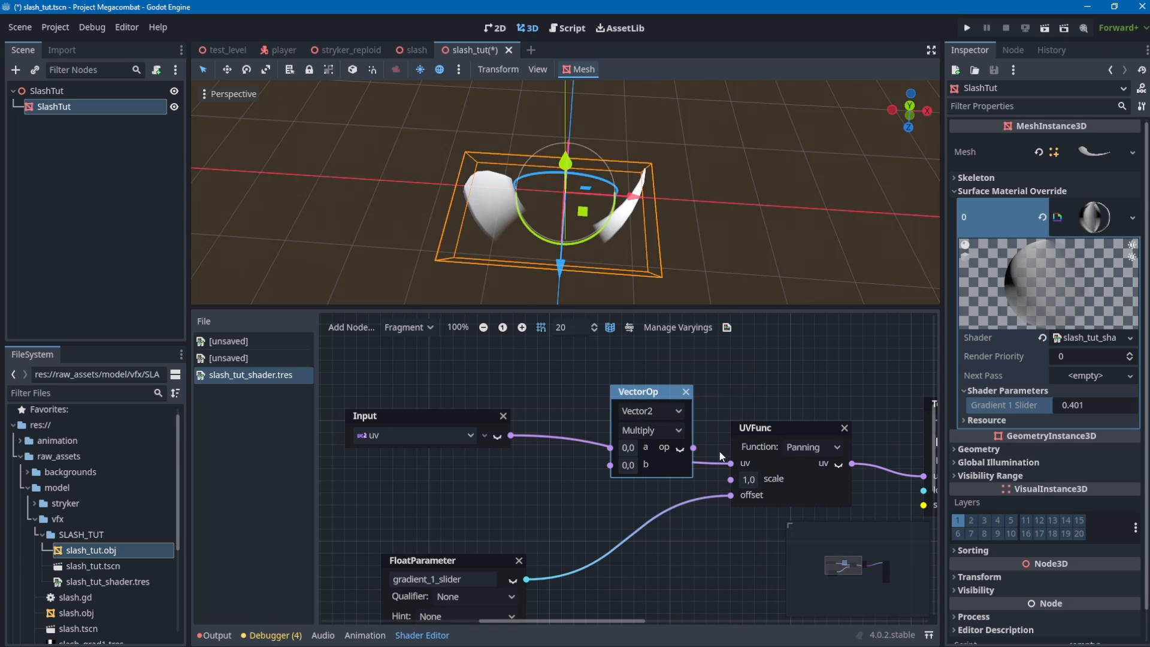
Wire the Multiply node between the UV input and the UVFunc uv port, and set its b x value to 0.25.
{"action": "left_click_drag", "start_coordinate": [608, 449], "coordinate": [610, 447]}
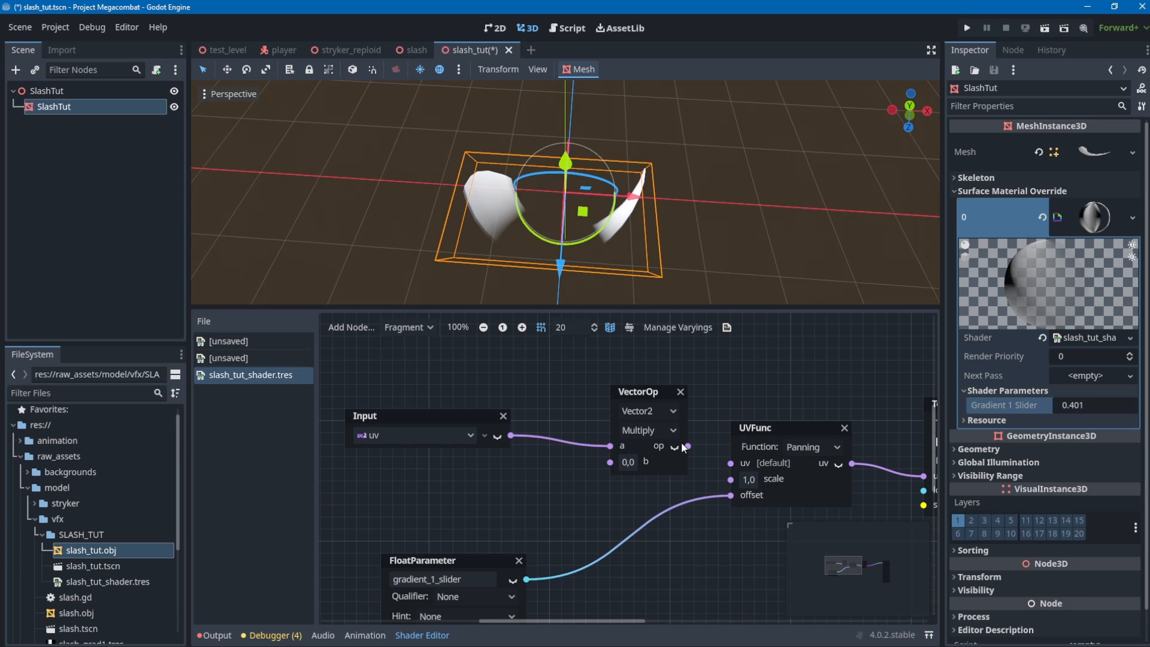
{"action": "left_click_drag", "start_coordinate": [646, 389], "coordinate": [622, 390]}
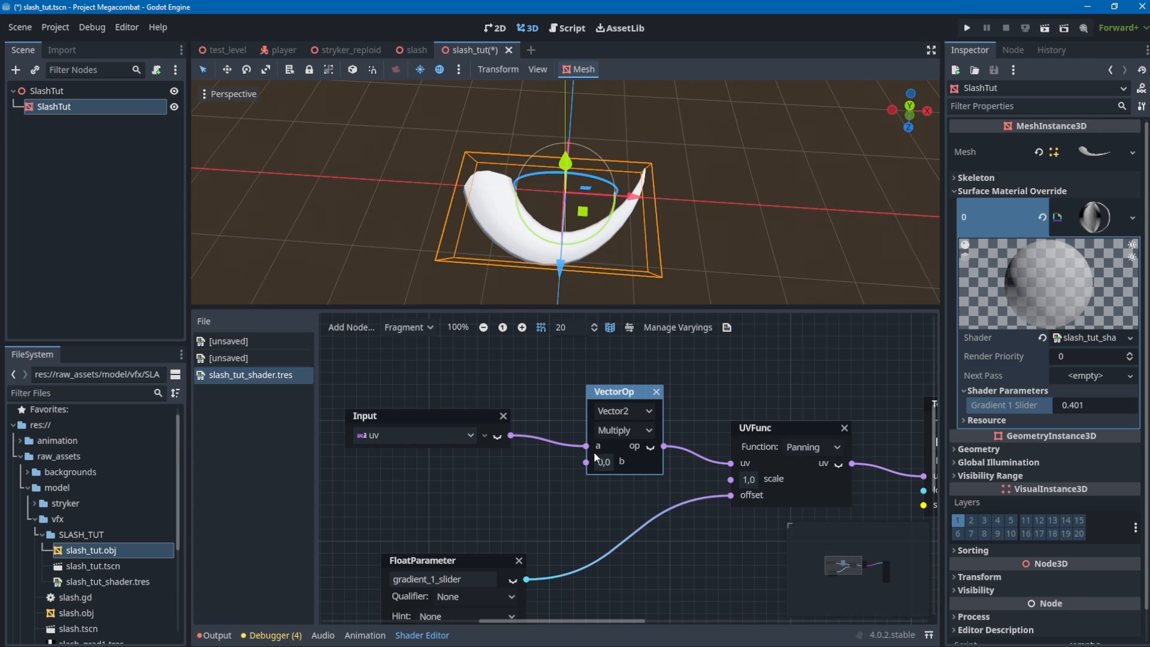
{"action": "left_click", "coordinate": [603, 462]}
{"action": "left_click", "coordinate": [634, 486]}
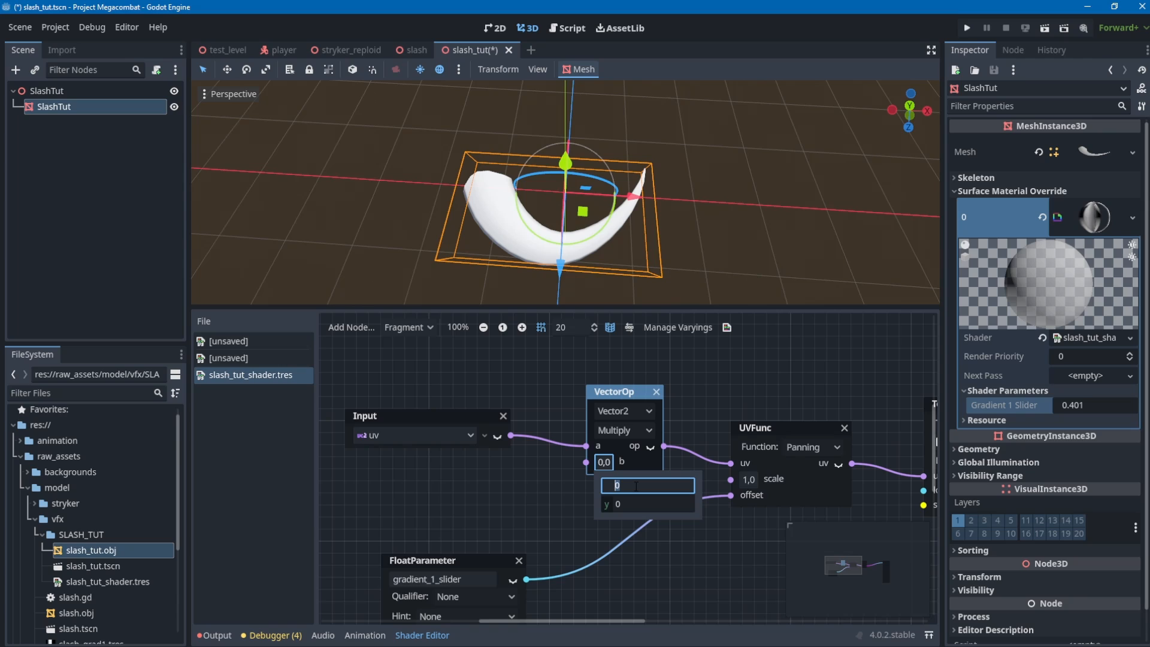
{"action": "type", "text": "0.25"}
{"action": "key", "text": "Return"}
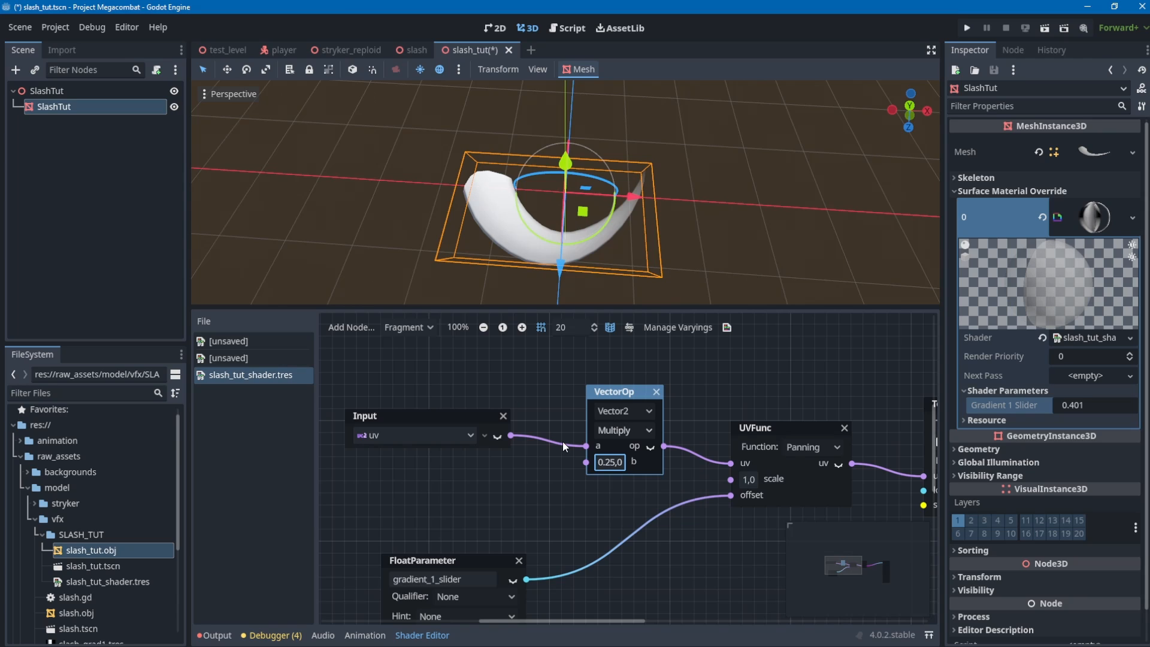
{"action": "left_click", "coordinate": [760, 377]}
Try the range of Gradient 1 Slider and set it to 0.65.
{"action": "left_click_drag", "start_coordinate": [1065, 408], "coordinate": [1040, 409]}
{"action": "left_click_drag", "start_coordinate": [1088, 406], "coordinate": [1128, 406]}
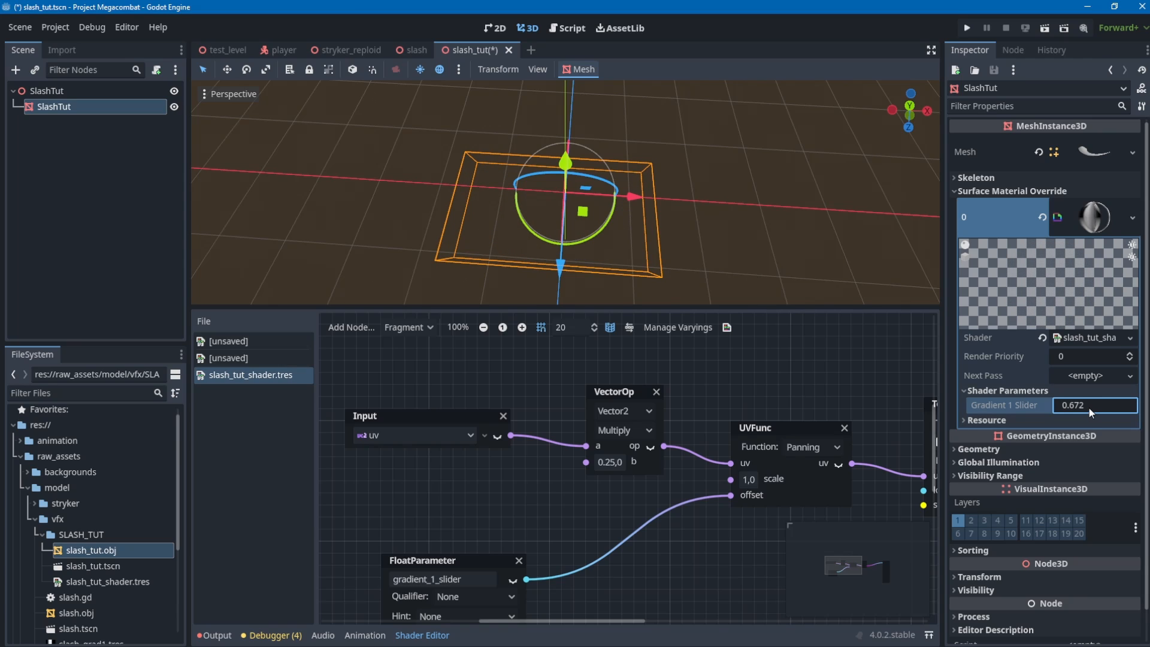
{"action": "left_click_drag", "start_coordinate": [1087, 405], "coordinate": [1118, 409]}
{"action": "left_click", "coordinate": [1073, 405]}
{"action": "type", "text": "0.65"}
Add an AnimationPlayer node to the SlashTut scene.
{"action": "left_click", "coordinate": [95, 180]}
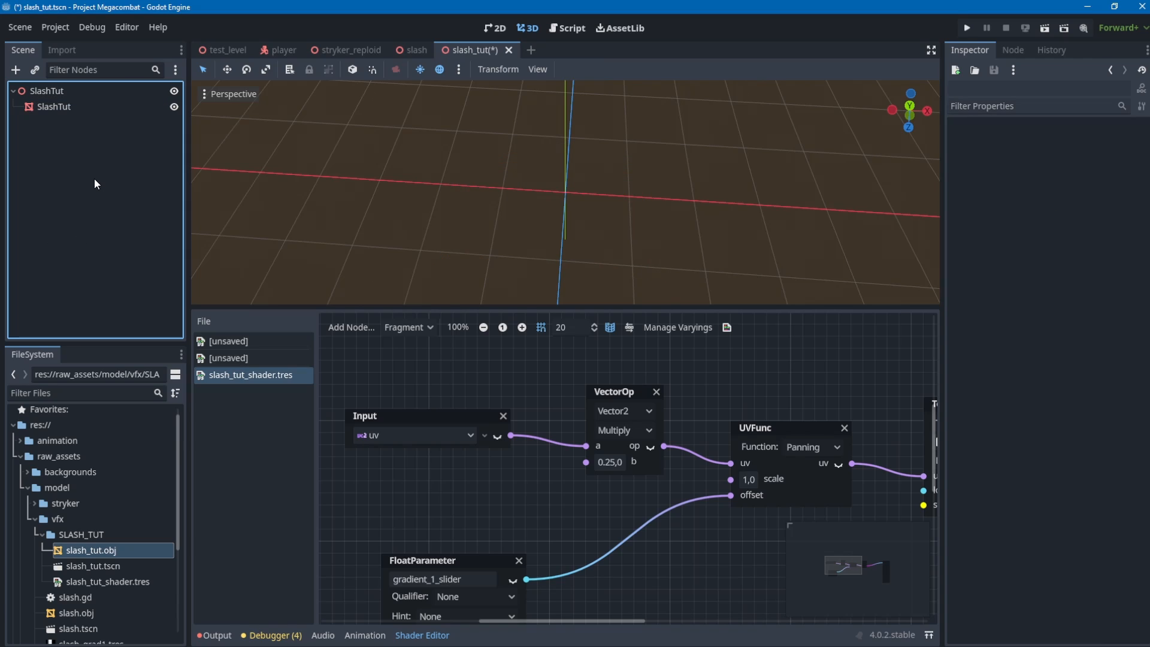
{"action": "key", "text": "ctrl+a"}
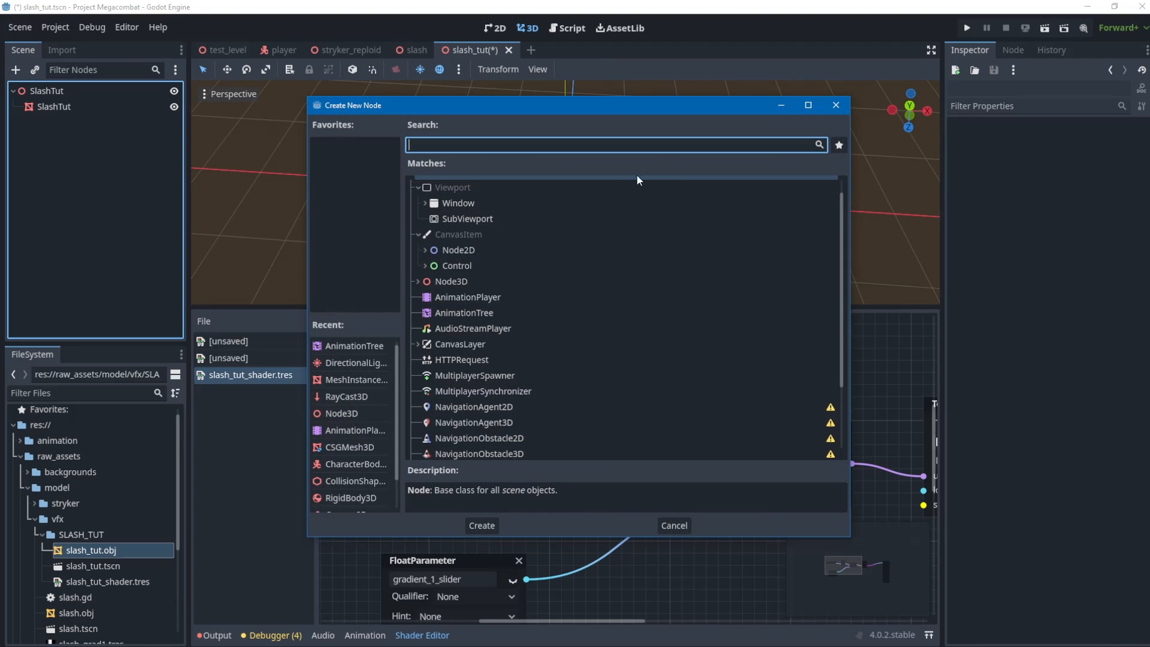
{"action": "type", "text": "anim"}
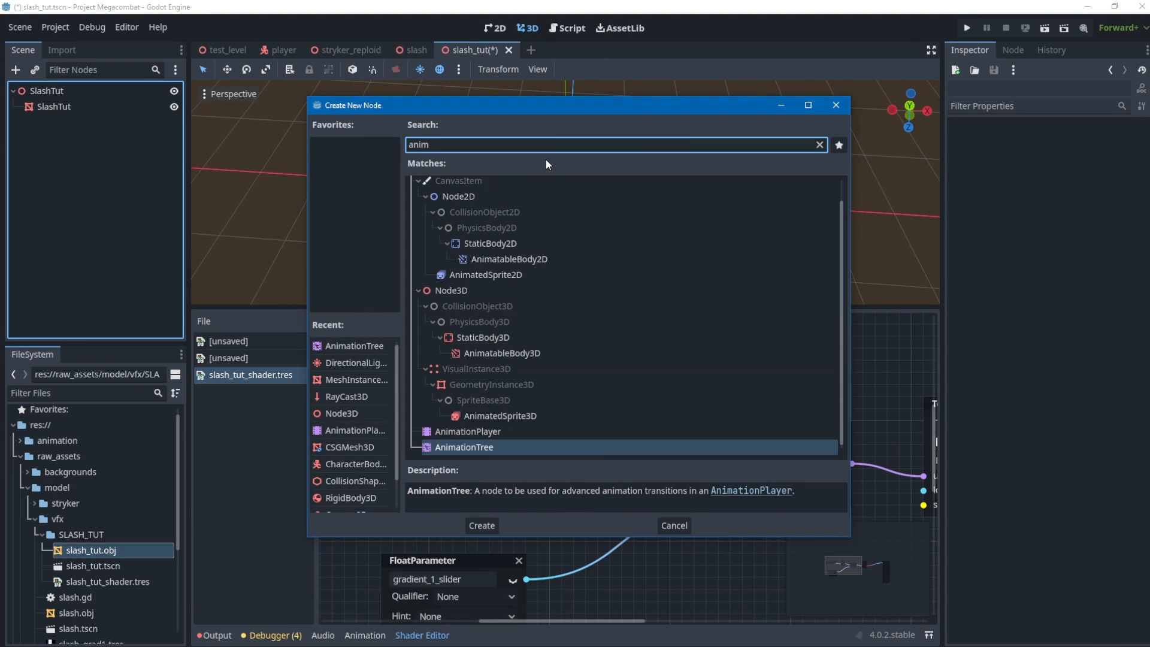
{"action": "double_click", "coordinate": [453, 433]}
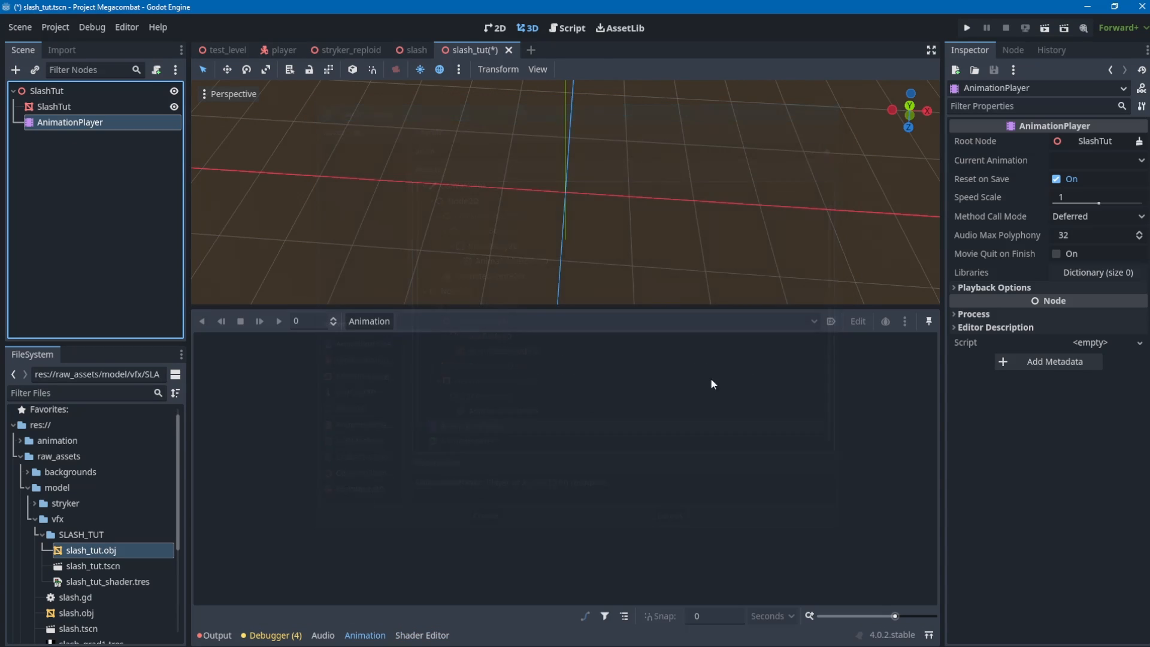
{"action": "left_click_drag", "start_coordinate": [95, 109], "coordinate": [82, 125]}
Create a new animation named slash in the AnimationPlayer.
{"action": "left_click", "coordinate": [369, 321]}
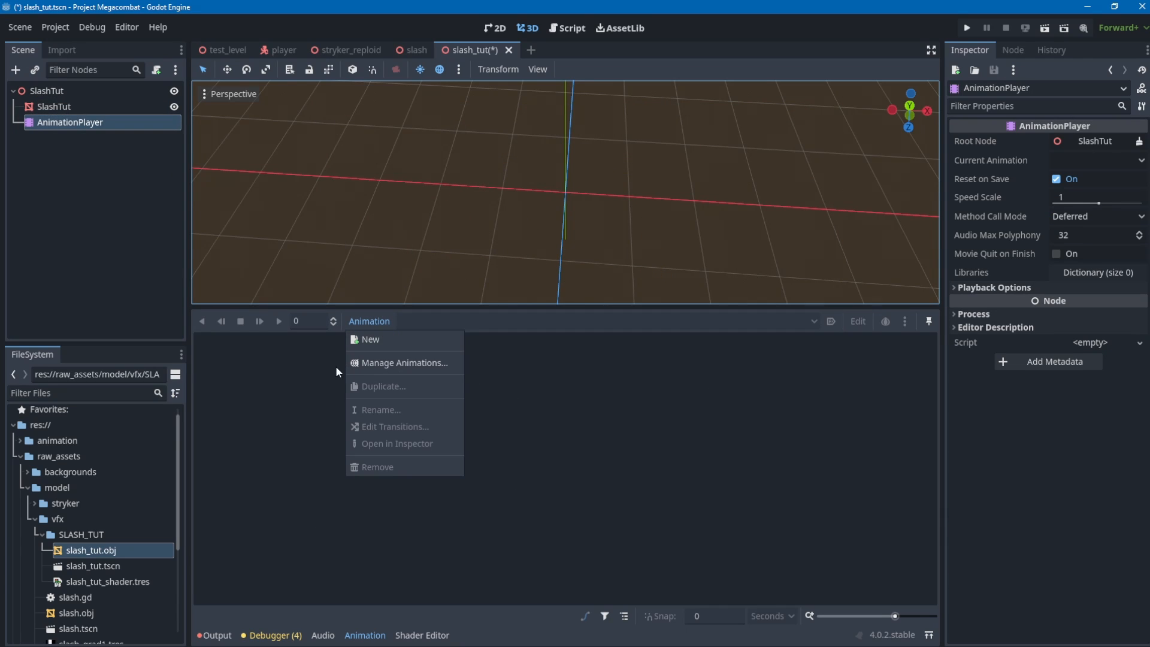
{"action": "left_click", "coordinate": [416, 344]}
{"action": "type", "text": "slash"}
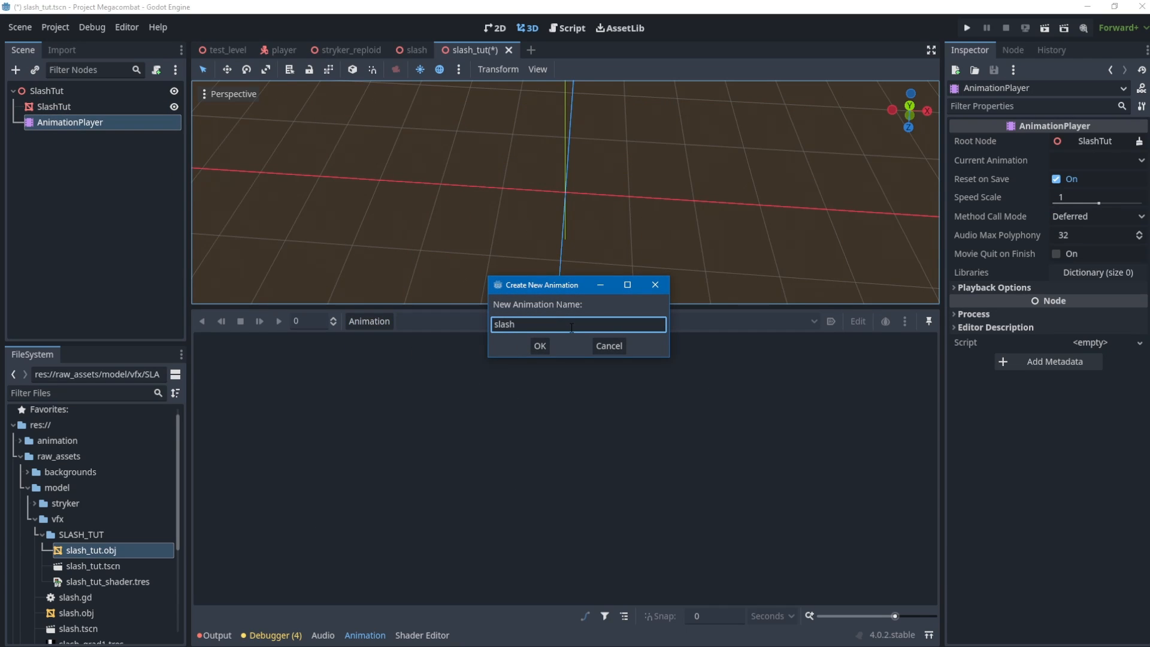
{"action": "key", "text": "Return"}
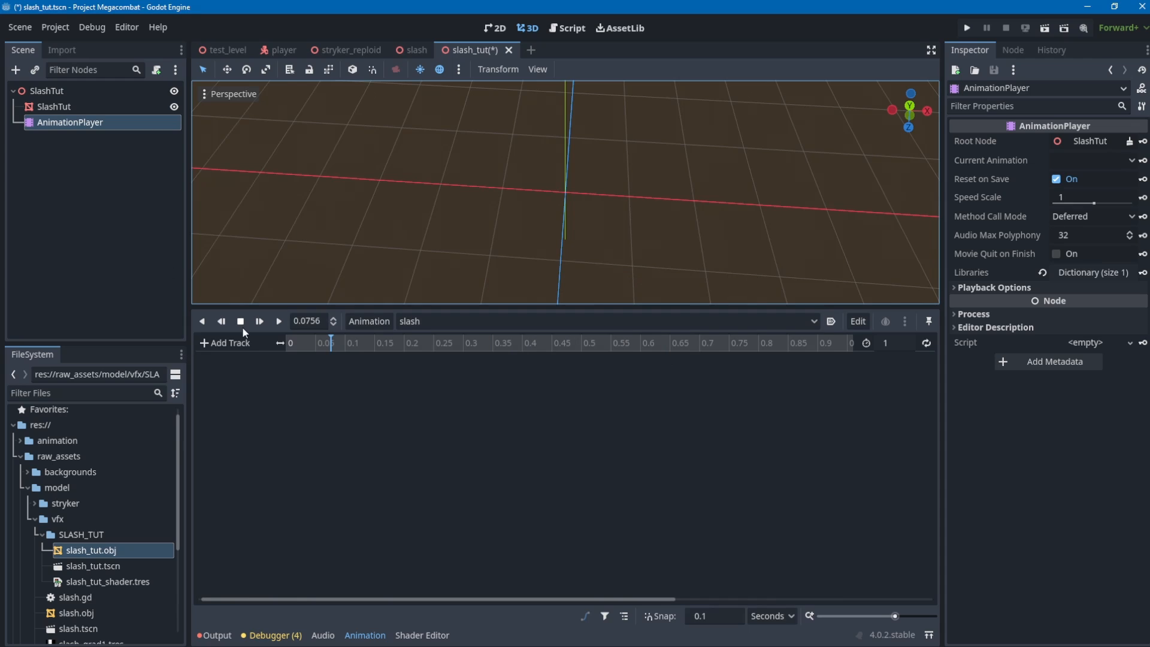
Select the SlashTut mesh and insert a keyframe for its Gradient 1 Slider at the start of the slash animation.
{"action": "left_click", "coordinate": [55, 106]}
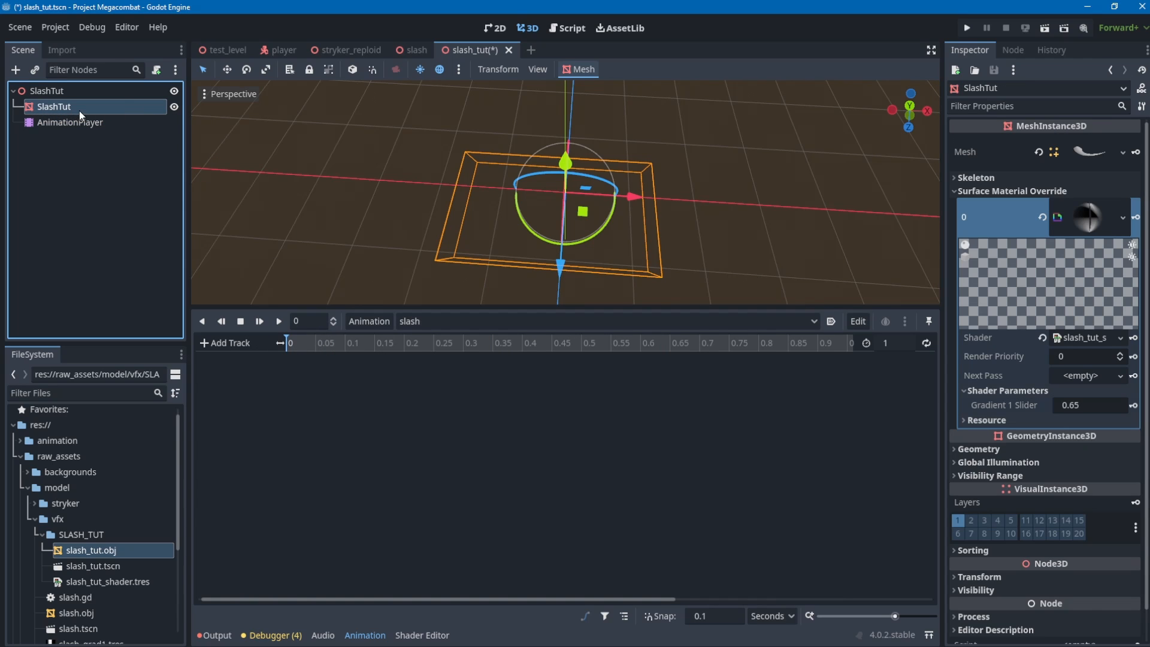
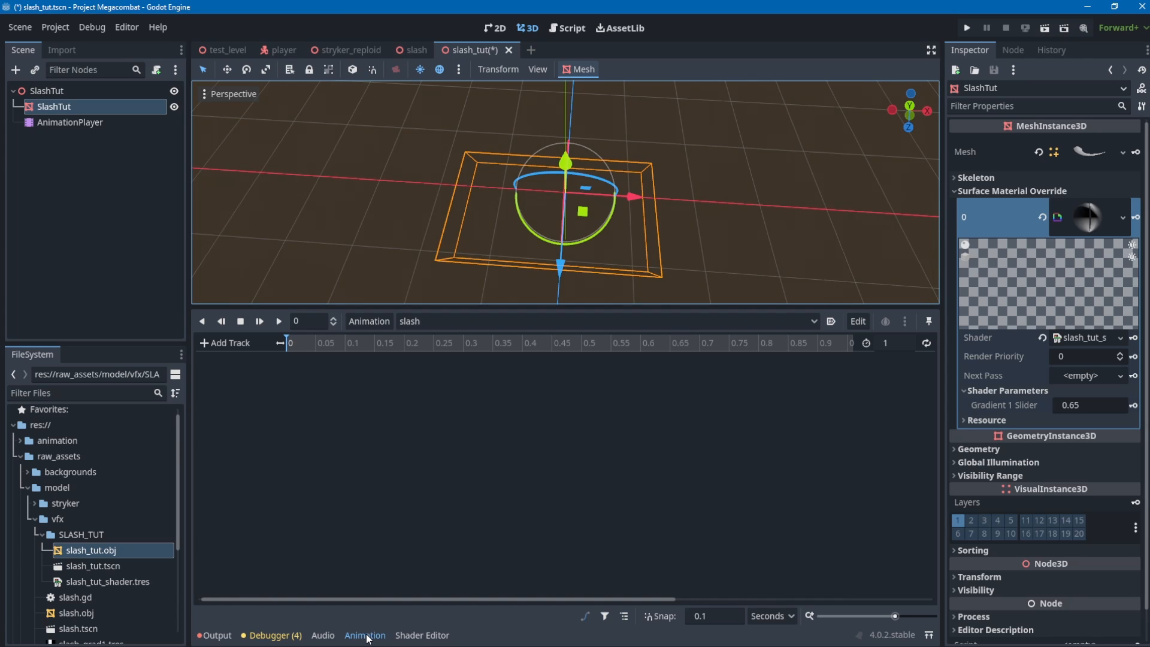
{"action": "left_click", "coordinate": [420, 635]}
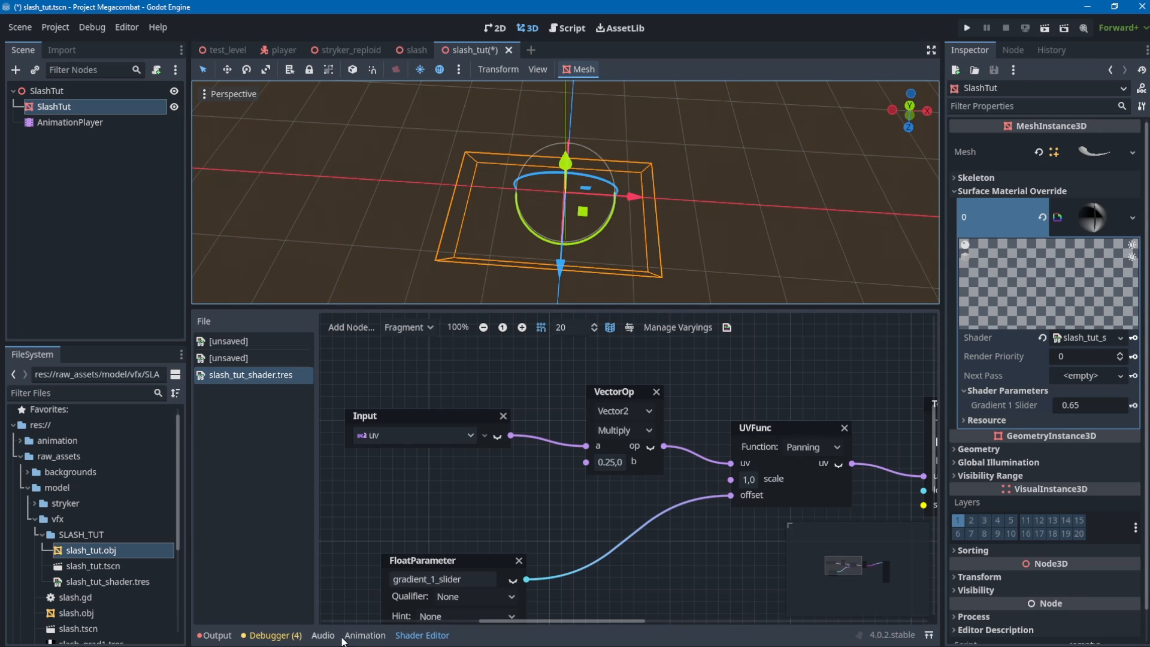
{"action": "left_click", "coordinate": [375, 636]}
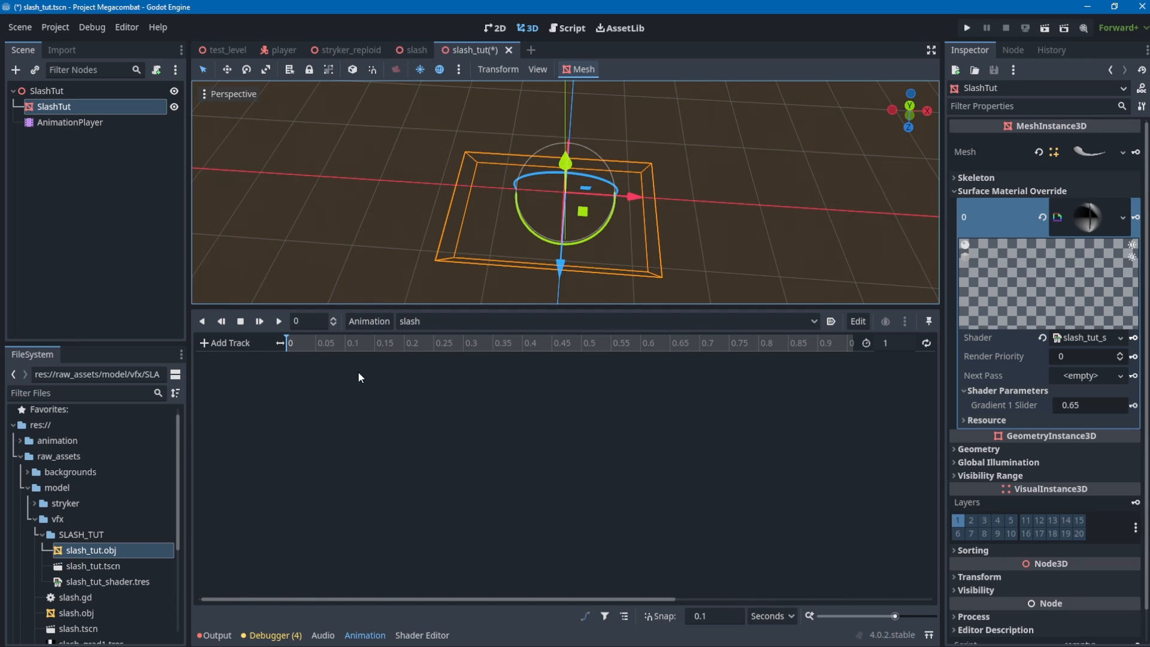
{"action": "left_click", "coordinate": [1133, 406]}
{"action": "left_click", "coordinate": [497, 346]}
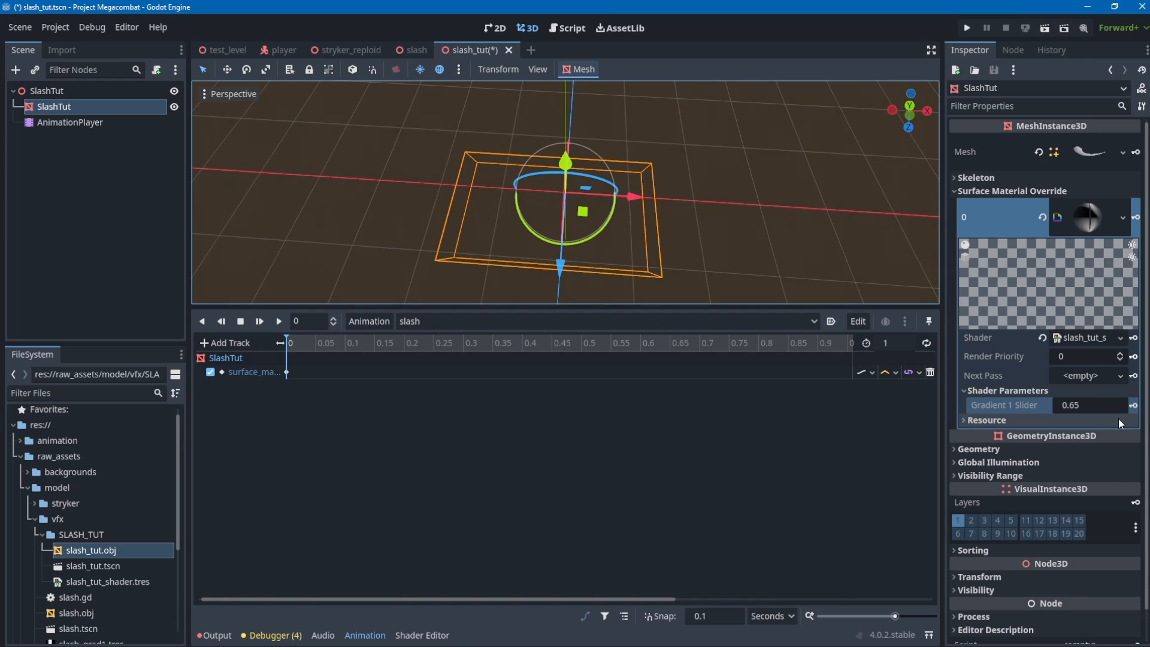
Try negative values for Gradient 1 Slider, resetting it to 0 in between, and set it to -0.05.
{"action": "left_click_drag", "start_coordinate": [1084, 410], "coordinate": [974, 410]}
{"action": "left_click", "coordinate": [1105, 412]}
{"action": "type", "text": "0"}
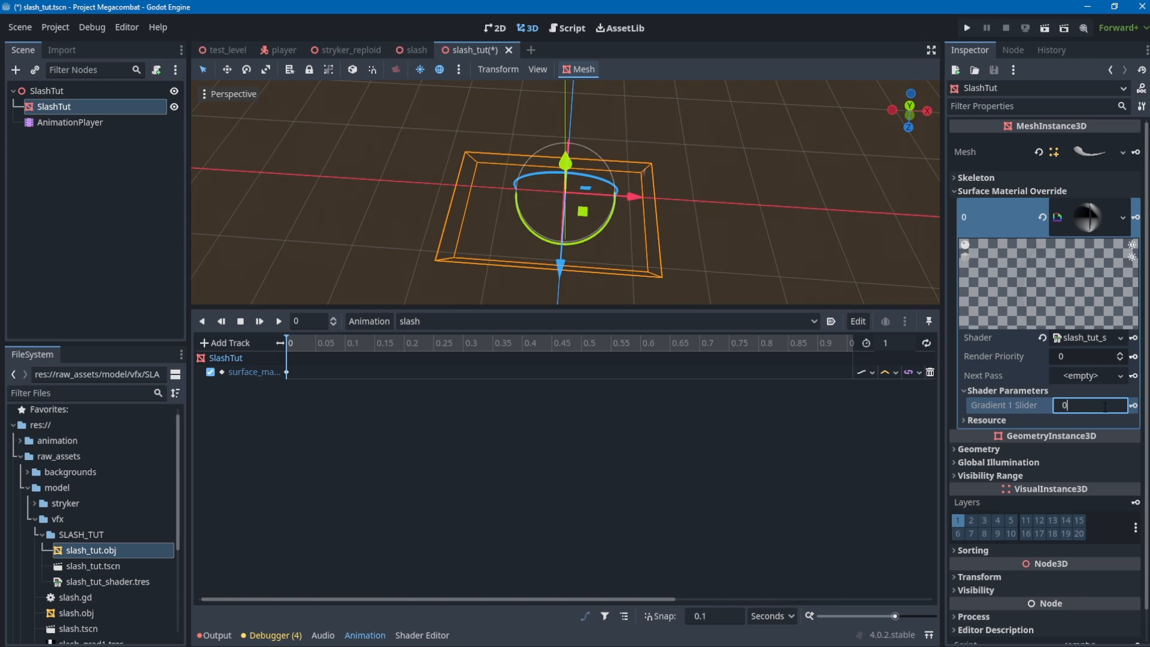
{"action": "key", "text": "Return"}
{"action": "left_click_drag", "start_coordinate": [1068, 408], "coordinate": [1006, 408]}
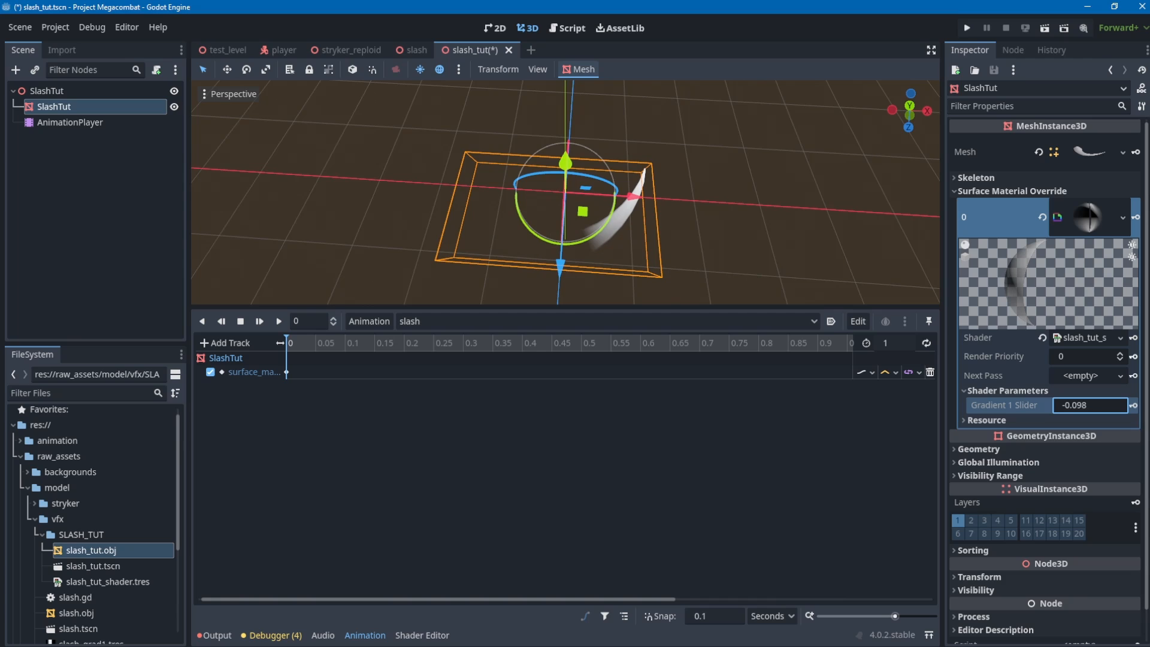
{"action": "left_click", "coordinate": [1085, 407]}
{"action": "type", "text": "0"}
{"action": "key", "text": "Return"}
{"action": "left_click_drag", "start_coordinate": [1084, 408], "coordinate": [1051, 407]}
{"action": "left_click", "coordinate": [1104, 405]}
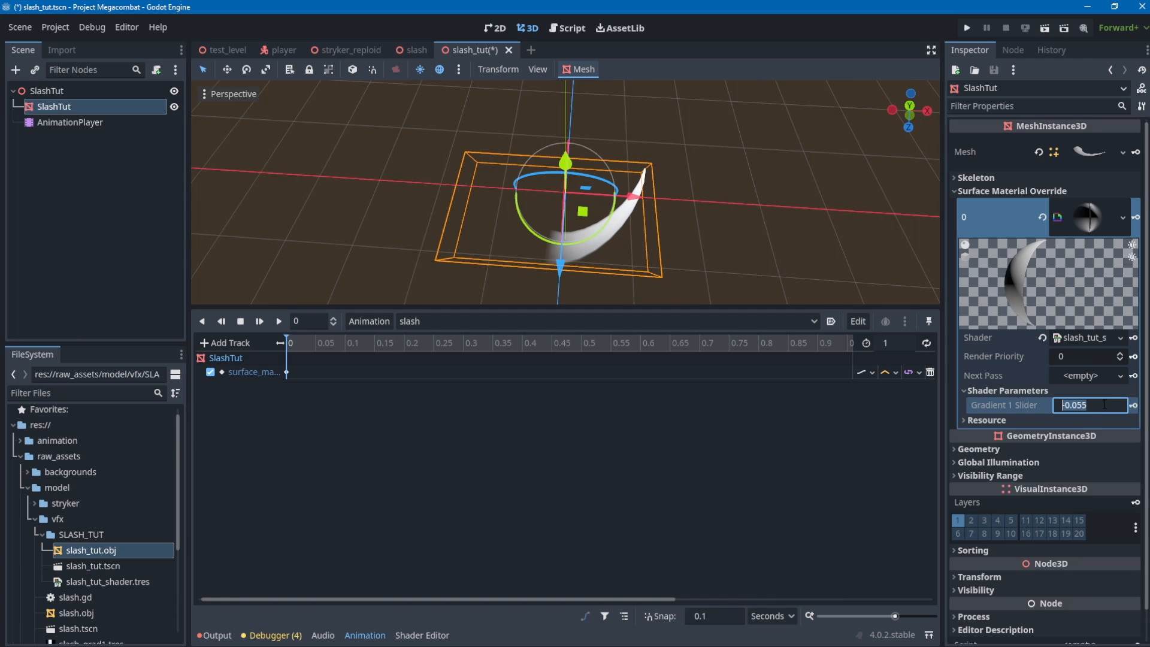
{"action": "type", "text": "-0.05"}
{"action": "key", "text": "Return"}
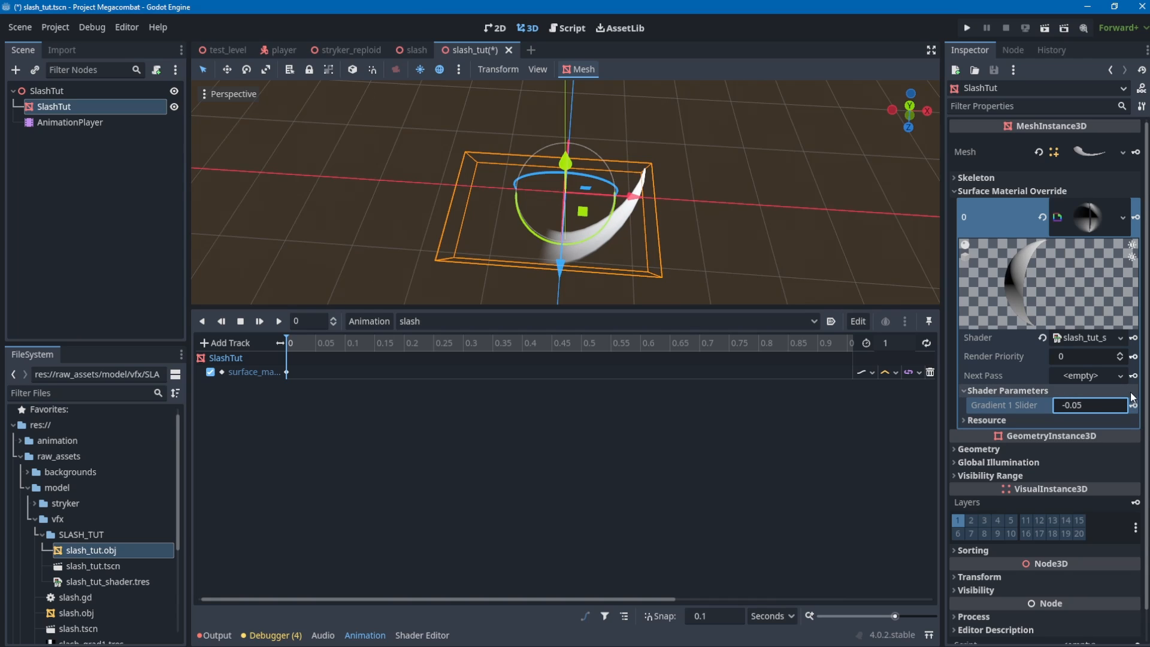
Set the slash animation's length to 0.3 seconds.
{"action": "left_click_drag", "start_coordinate": [365, 346], "coordinate": [484, 349]}
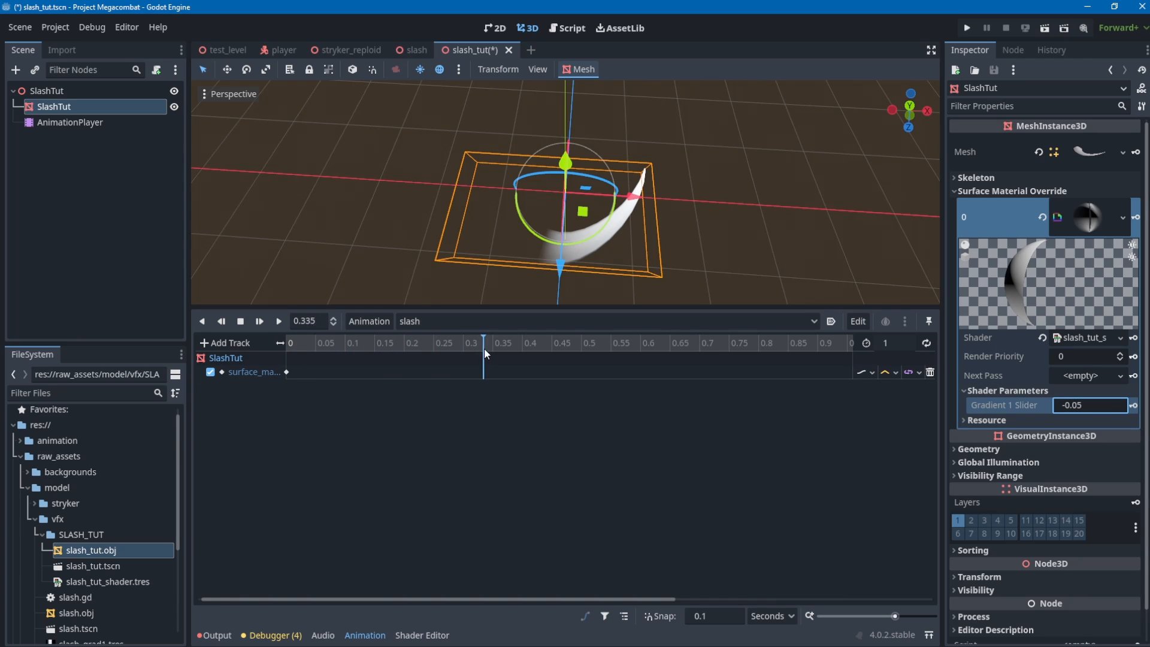
{"action": "double_click", "coordinate": [913, 343]}
{"action": "type", "text": "0."}
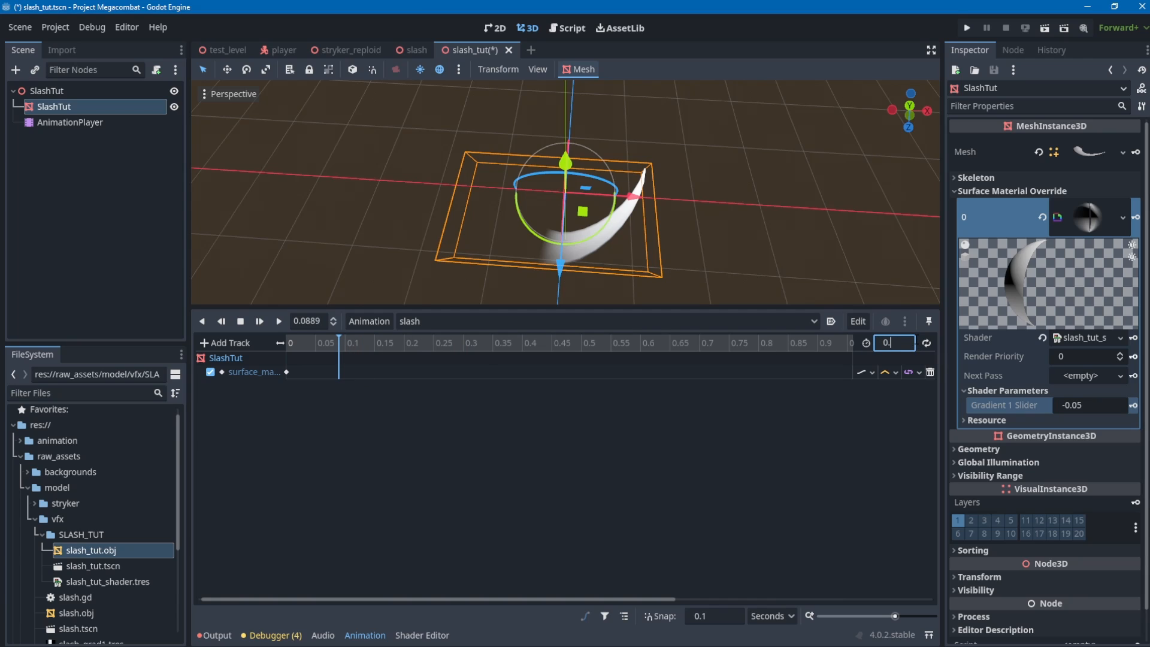
{"action": "type", "text": "3"}
{"action": "key", "text": "Return"}
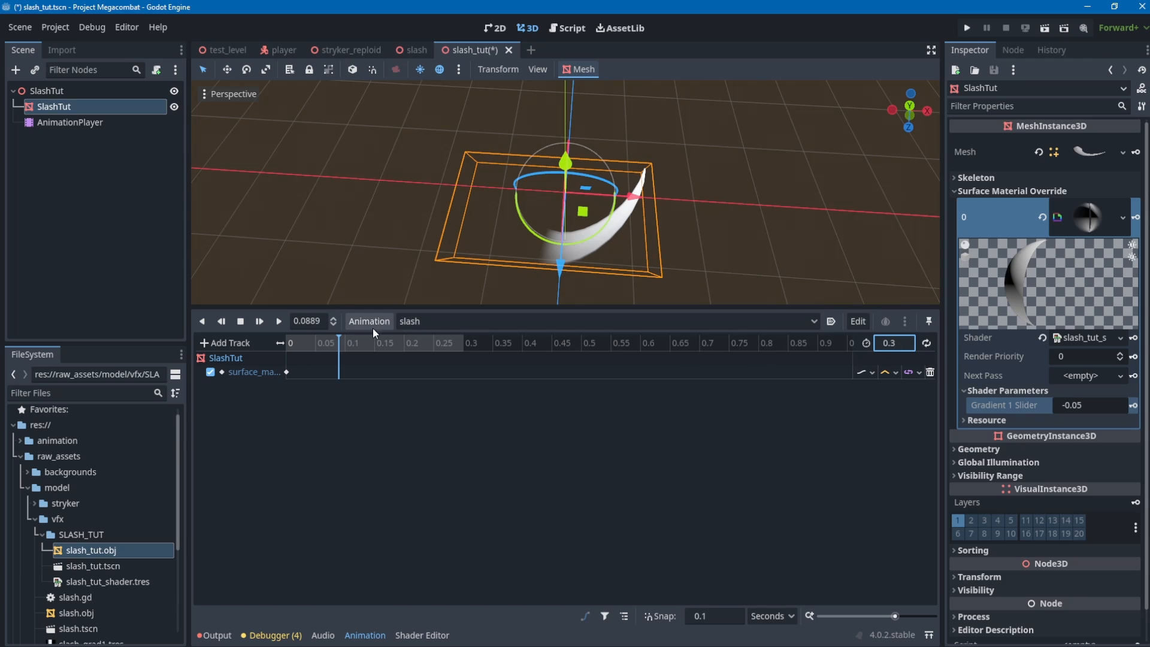
Set the animation timeline's snap to 0.01 seconds.
{"action": "left_click_drag", "start_coordinate": [347, 345], "coordinate": [320, 352]}
{"action": "left_click", "coordinate": [701, 616]}
{"action": "type", "text": "0.01"}
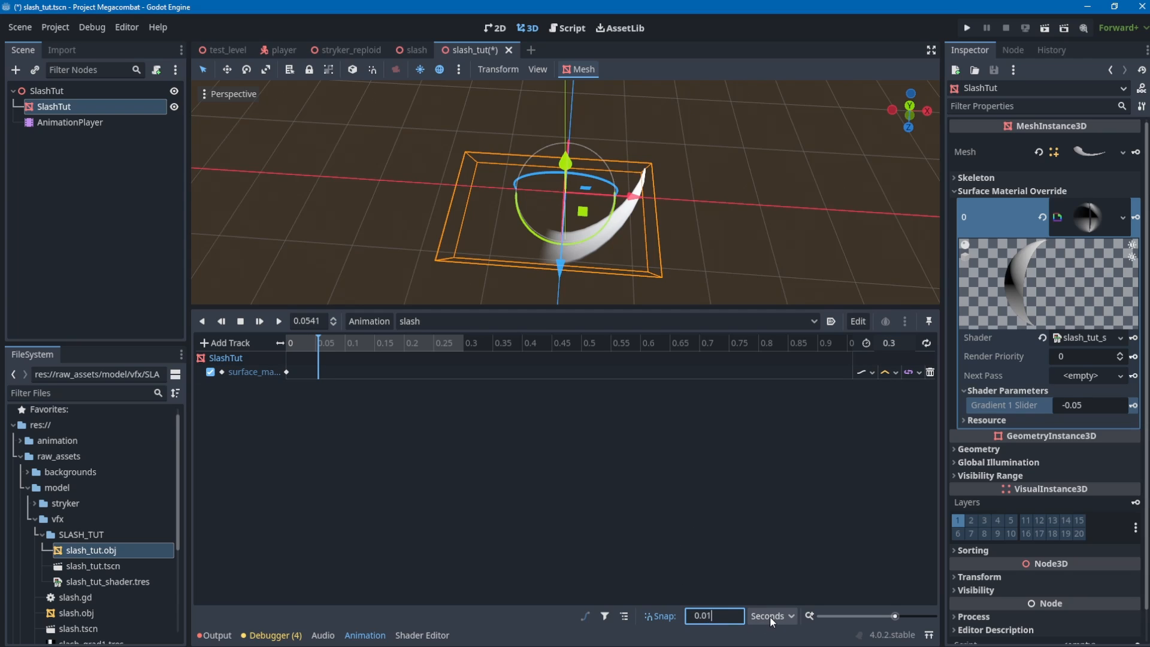
{"action": "key", "text": "Return"}
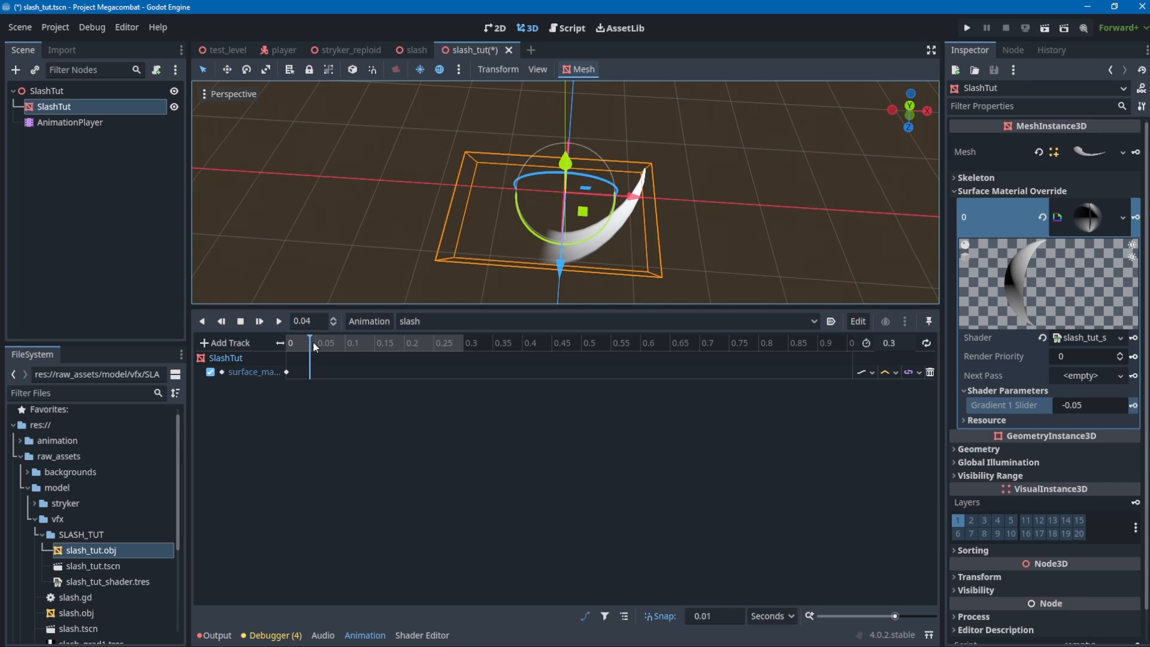
Set Gradient 1 Slider to 0.16 and insert a keyframe for it at 0.05 seconds in the slash animation.
{"action": "left_click_drag", "start_coordinate": [317, 347], "coordinate": [281, 342]}
{"action": "left_click_drag", "start_coordinate": [1068, 405], "coordinate": [1126, 405]}
{"action": "left_click", "coordinate": [1097, 409]}
{"action": "type", "text": "0."}
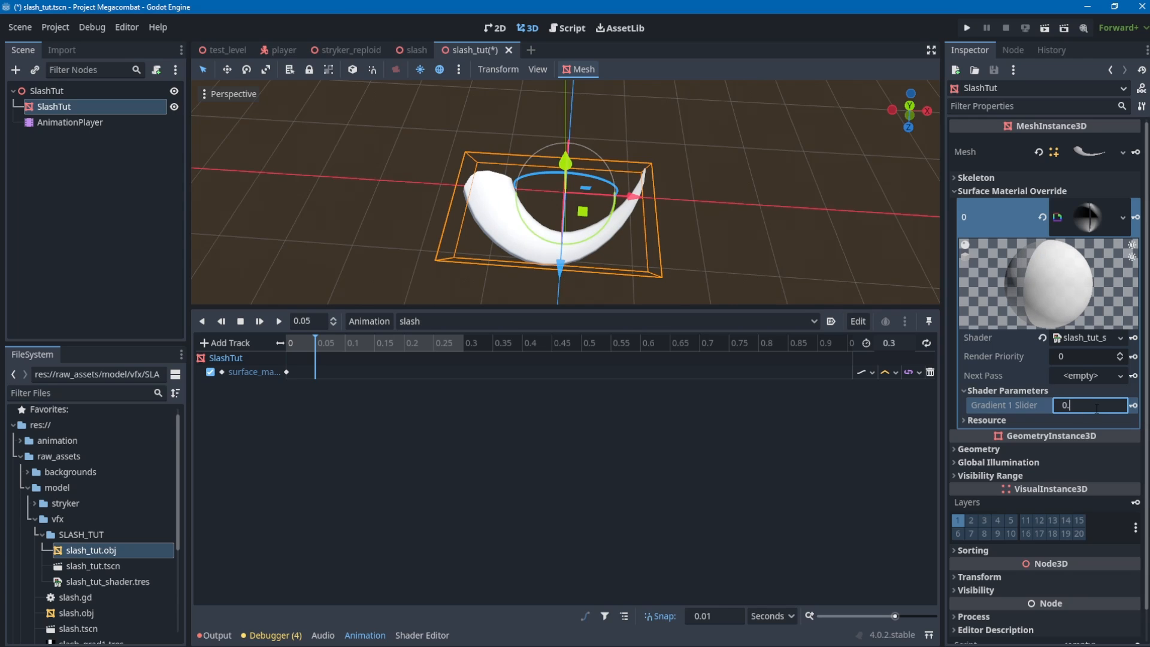
{"action": "type", "text": "16"}
{"action": "key", "text": "Return"}
{"action": "left_click", "coordinate": [1133, 406]}
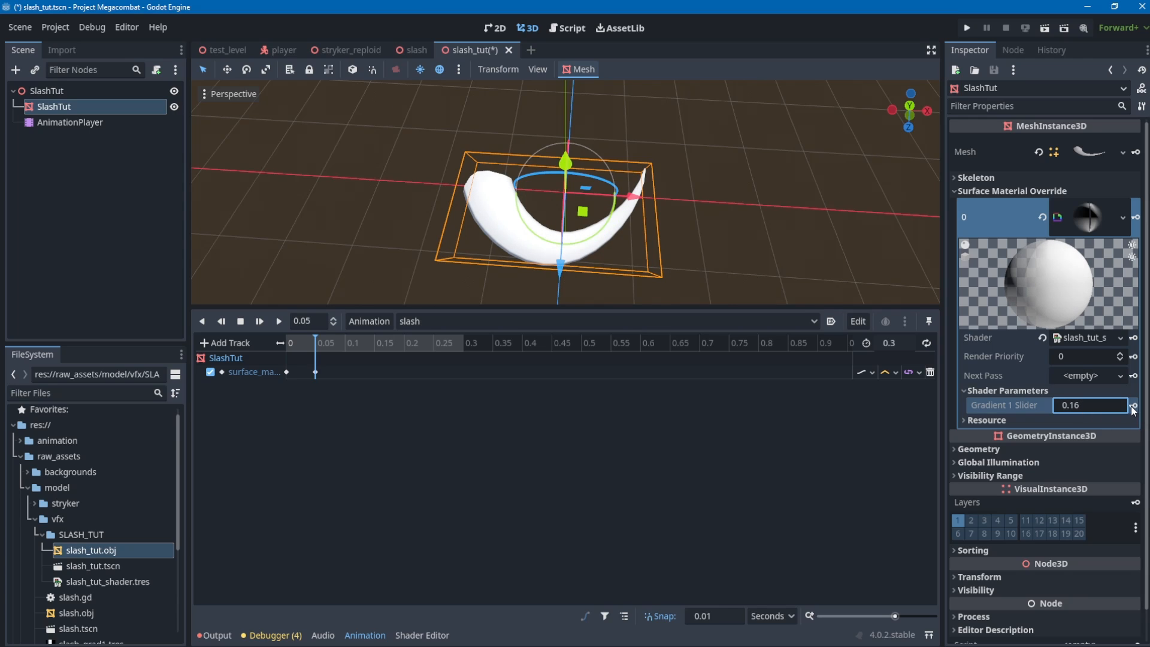
Set Gradient 1 Slider to 0.667 and insert a keyframe for it at 0.2 seconds in the slash animation.
{"action": "left_click_drag", "start_coordinate": [324, 343], "coordinate": [407, 342]}
{"action": "left_click_drag", "start_coordinate": [1091, 405], "coordinate": [1130, 406]}
{"action": "left_click", "coordinate": [1133, 407]}
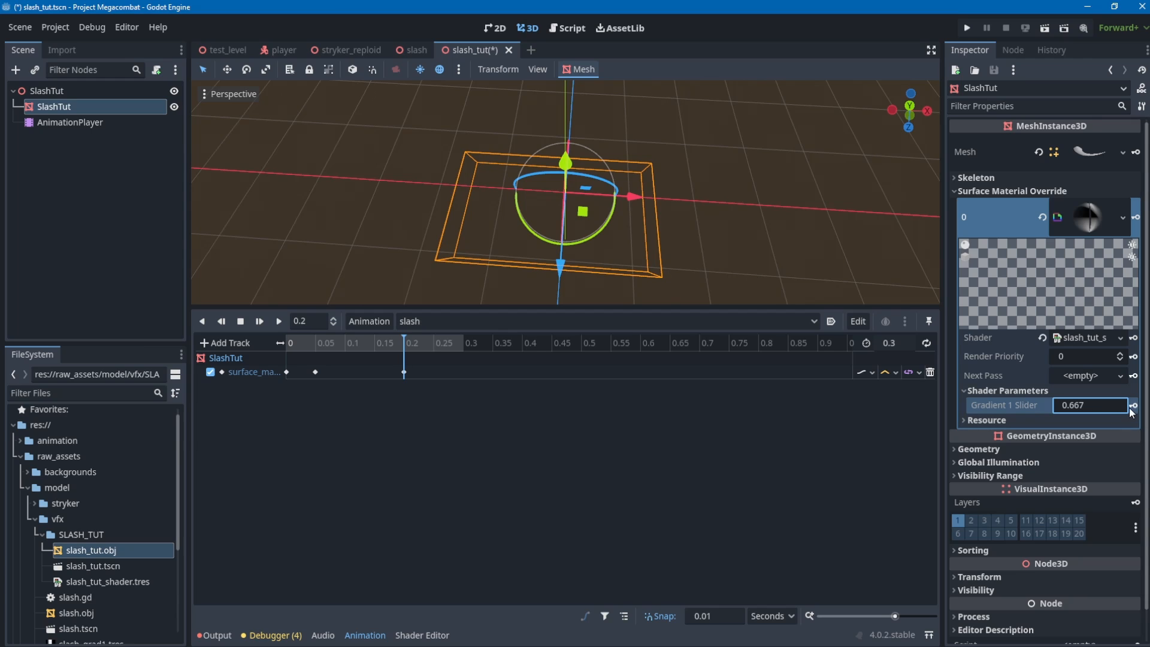
Turn on looping for the slash animation and play it back to preview the motion.
{"action": "left_click", "coordinate": [397, 372]}
{"action": "left_click_drag", "start_coordinate": [389, 346], "coordinate": [155, 346]}
{"action": "key", "text": "d"}
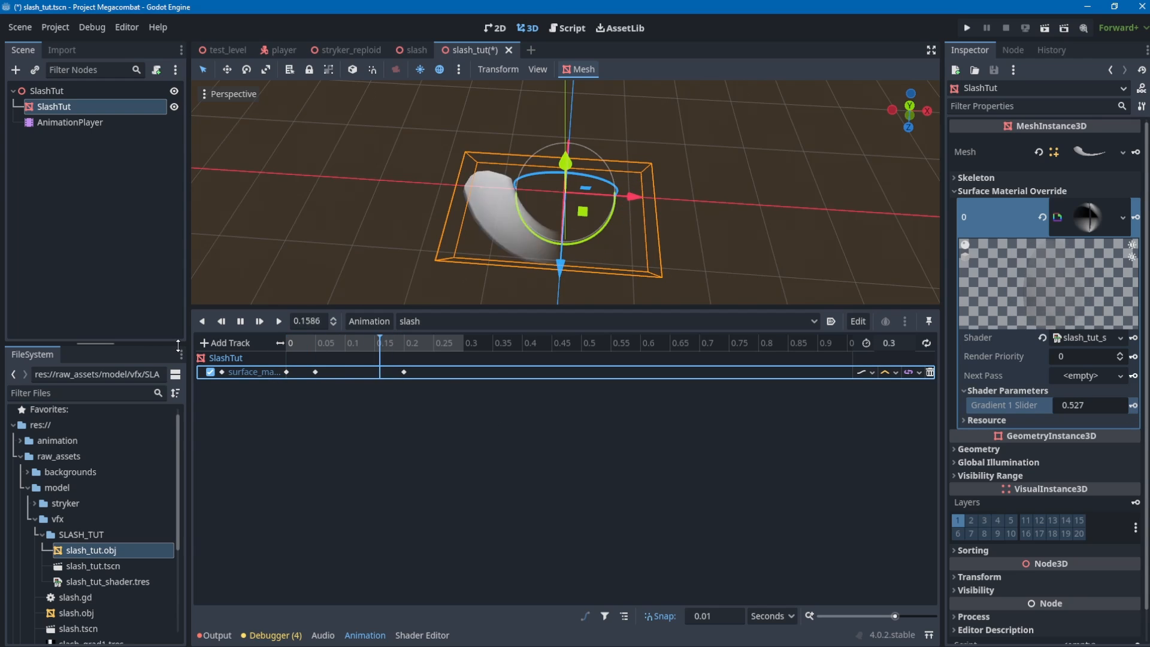
{"action": "left_click", "coordinate": [927, 343]}
{"action": "key", "text": "d"}
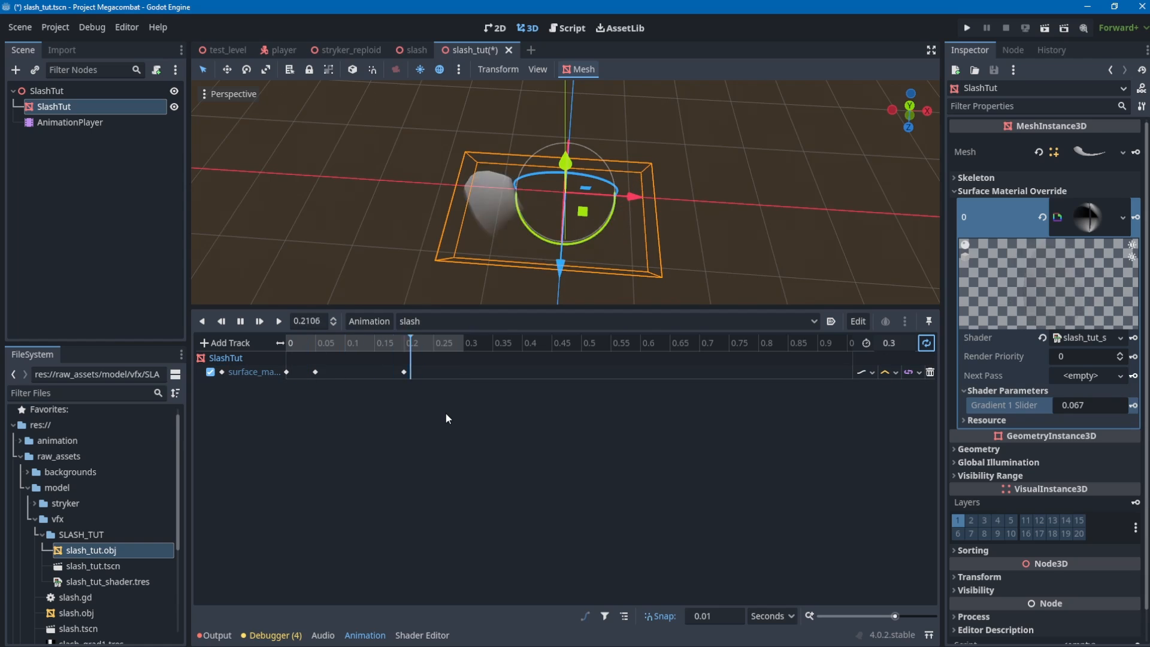
{"action": "key", "text": "s"}
Set the Gradient 1 Slider track's loop interpolation to Clamp Loop Interp and play the animation.
{"action": "left_click", "coordinate": [911, 374]}
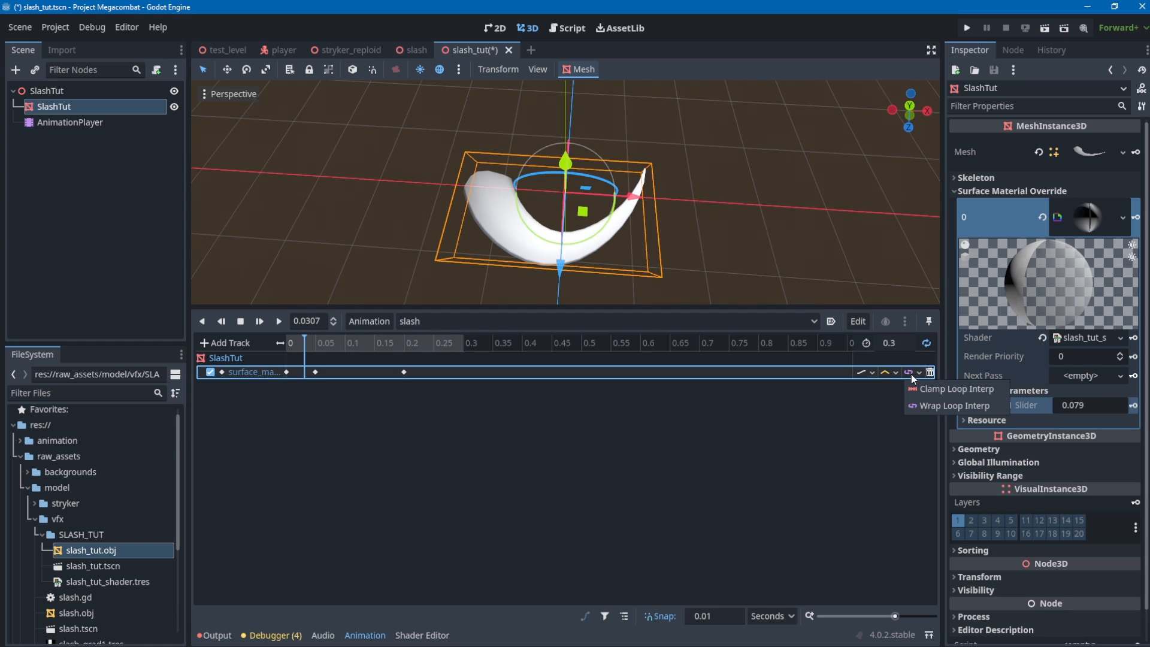
{"action": "left_click", "coordinate": [917, 390]}
{"action": "key", "text": "d"}
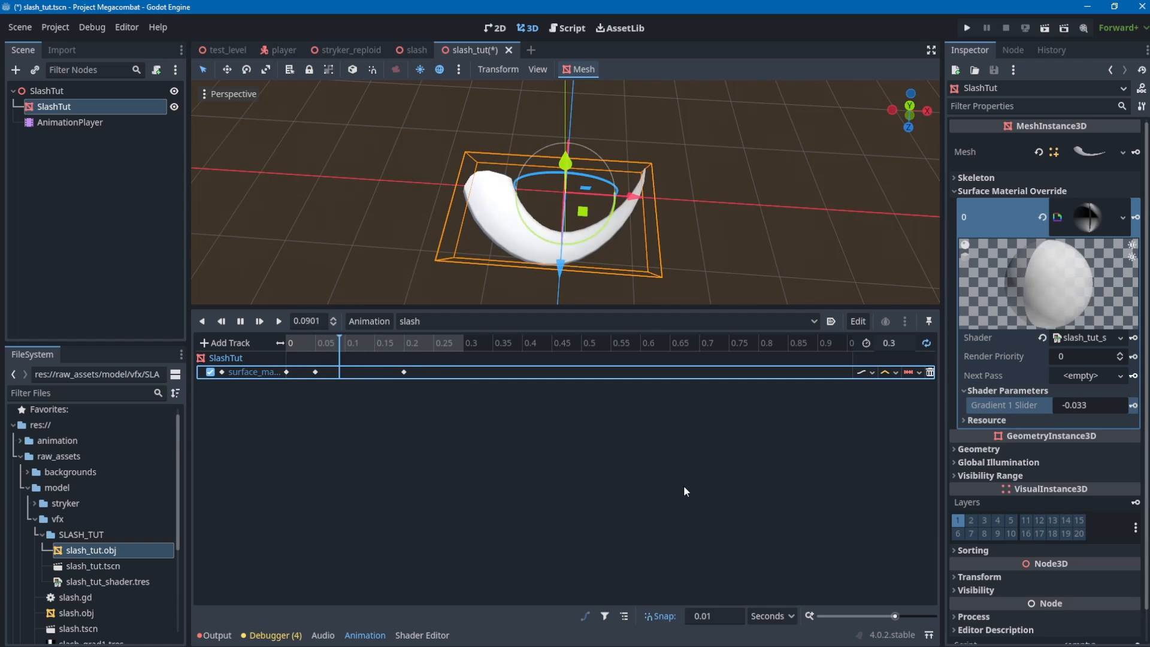
Scrub through the finished slash scene's animation for comparison and return to the AnimationPlayer in the slash_tut scene.
{"action": "left_click_drag", "start_coordinate": [315, 344], "coordinate": [350, 327]}
{"action": "mouse_move", "coordinate": [297, 342]}
{"action": "left_mouse_down"}
{"action": "mouse_move", "coordinate": [309, 342]}
{"action": "mouse_move", "coordinate": [295, 341]}
{"action": "left_mouse_up"}
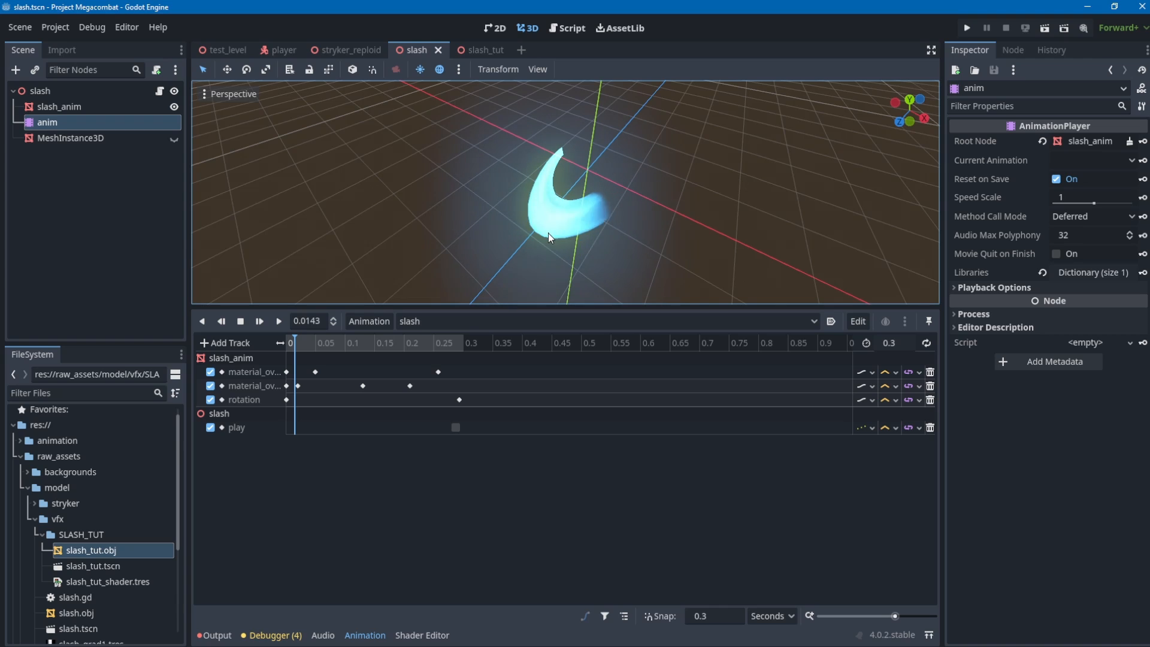
{"action": "left_click_drag", "start_coordinate": [306, 340], "coordinate": [353, 342]}
{"action": "left_click", "coordinate": [497, 54]}
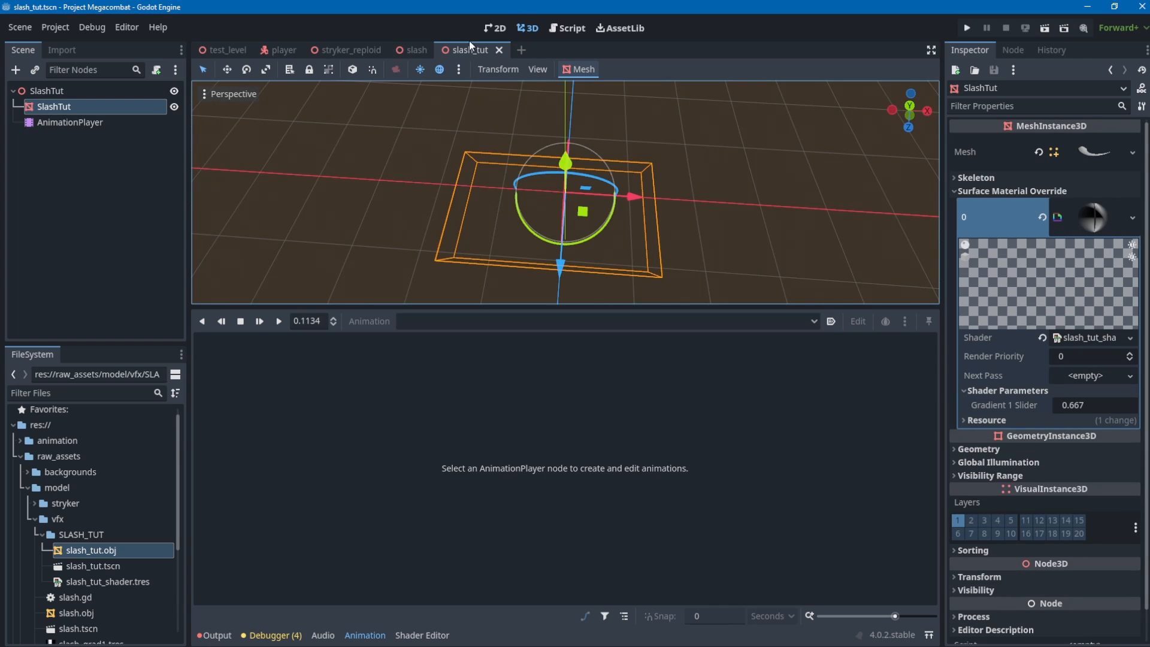
{"action": "left_click", "coordinate": [97, 125]}
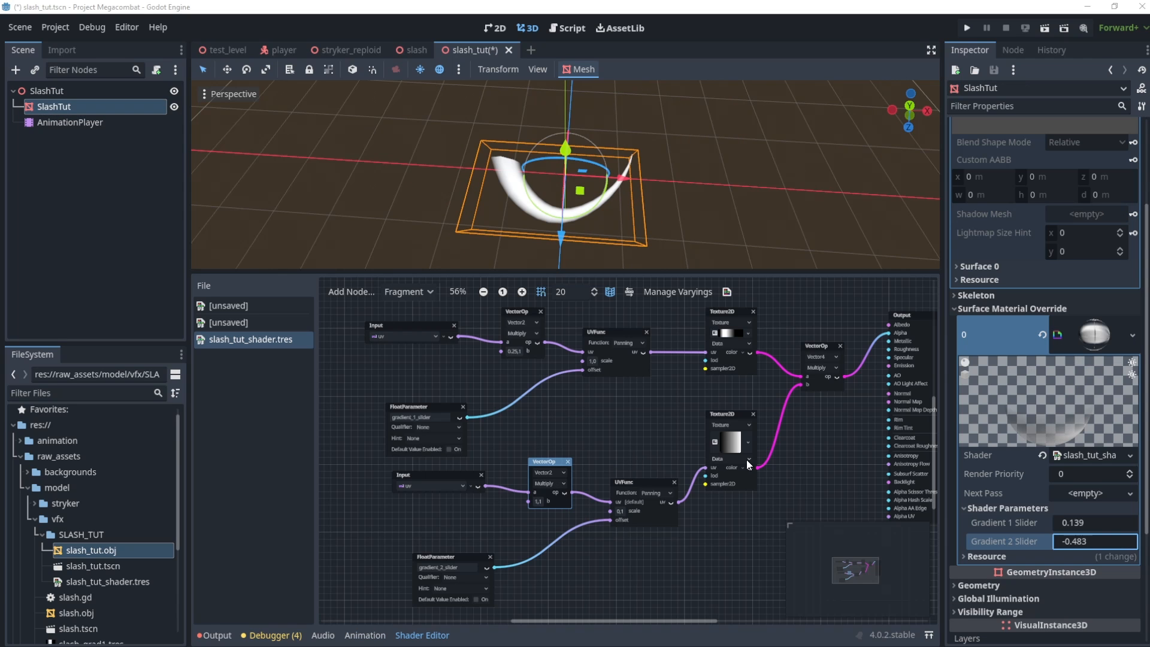
Examine both gradient branches of the slash_tut shader graph, including the multiplier of the first branch's Vector2 VectorOp.
{"action": "scroll", "coordinate": [640, 448], "scroll_direction": "up", "scroll_amount": 1}
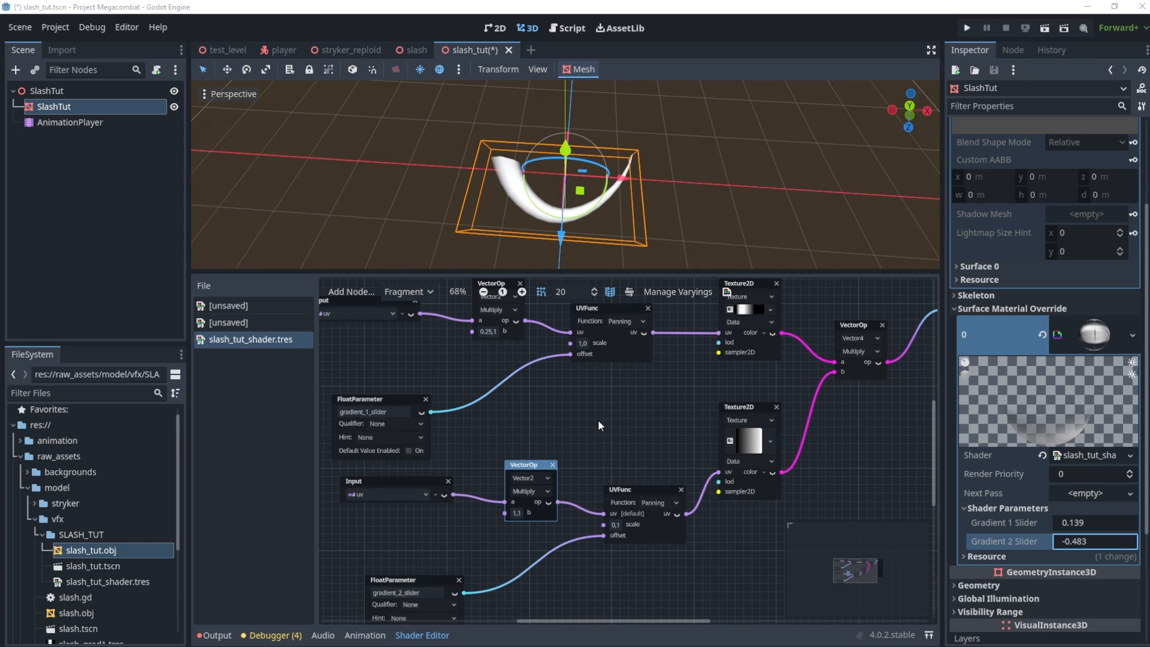
{"action": "middle_click_drag", "start_coordinate": [599, 420], "coordinate": [585, 471]}
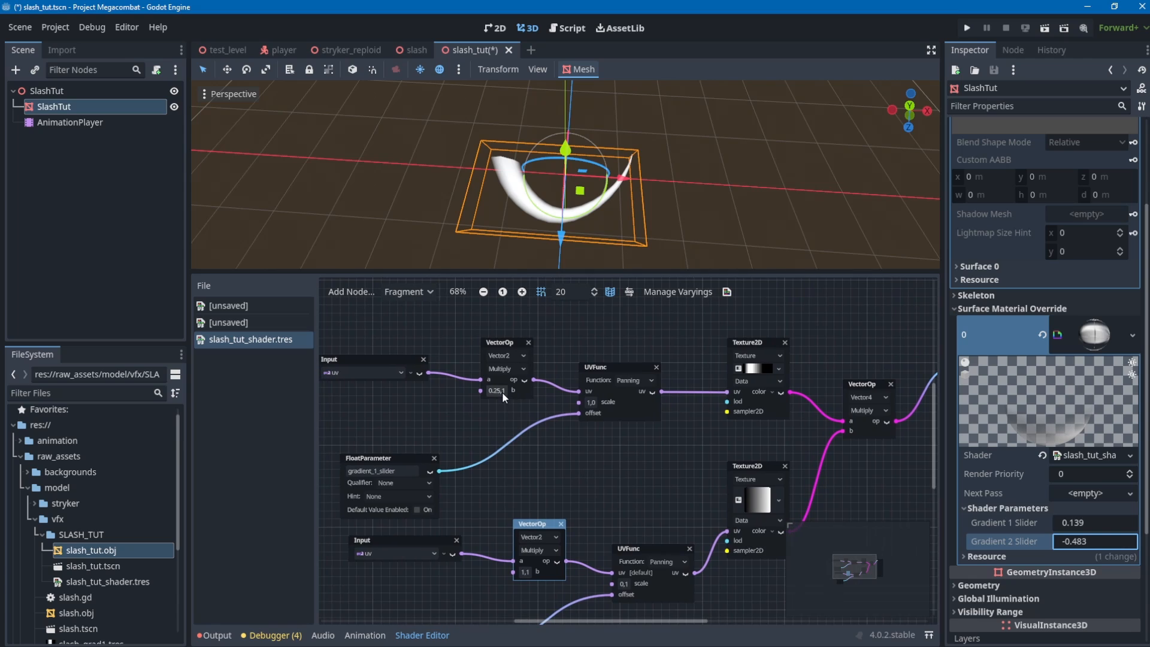
{"action": "scroll", "coordinate": [504, 393], "scroll_direction": "up", "scroll_amount": 1}
{"action": "left_click", "coordinate": [502, 391]}
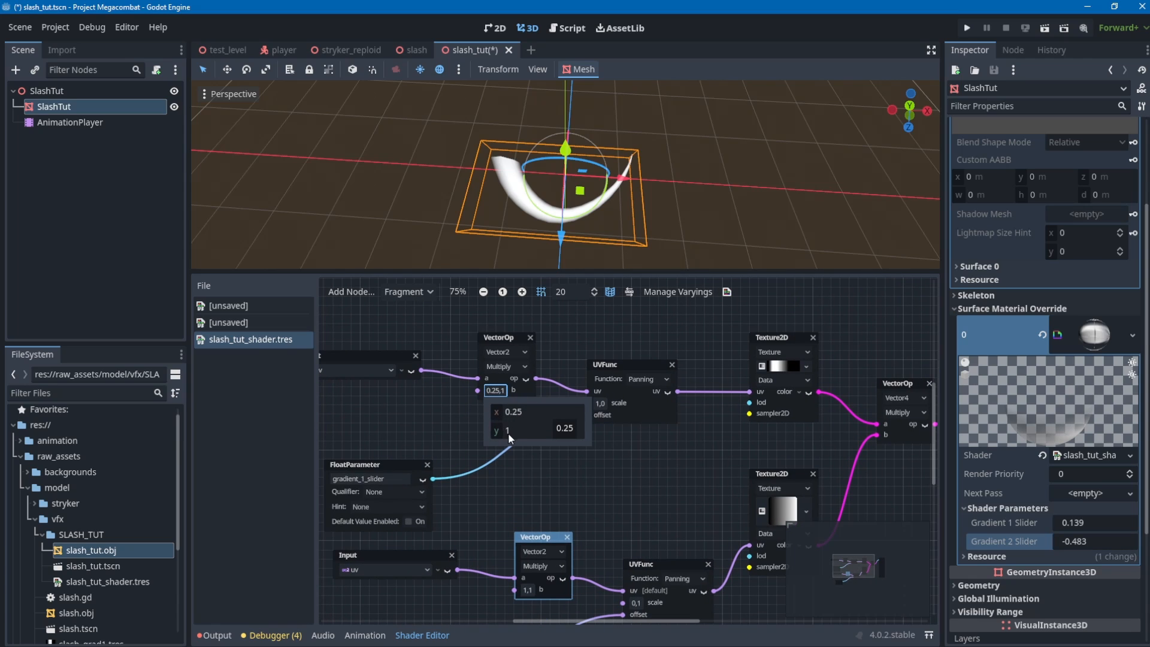
{"action": "left_click", "coordinate": [626, 491]}
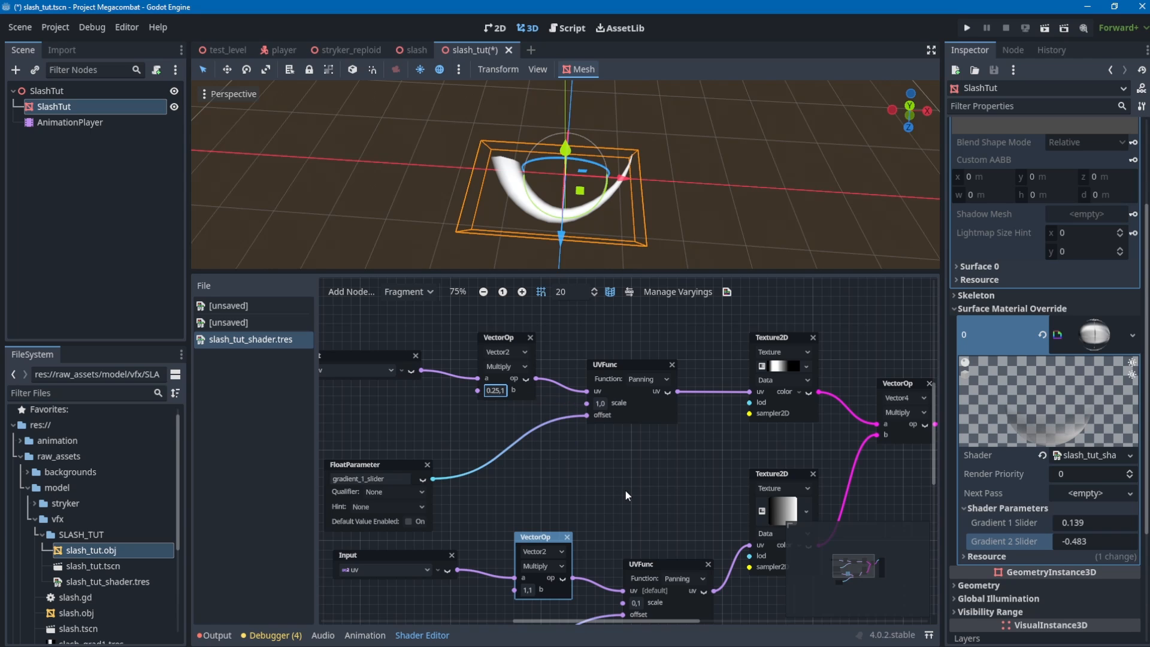
{"action": "middle_click_drag", "start_coordinate": [656, 459], "coordinate": [608, 343]}
{"action": "middle_click_drag", "start_coordinate": [583, 405], "coordinate": [600, 356]}
{"action": "middle_click_drag", "start_coordinate": [861, 307], "coordinate": [631, 478]}
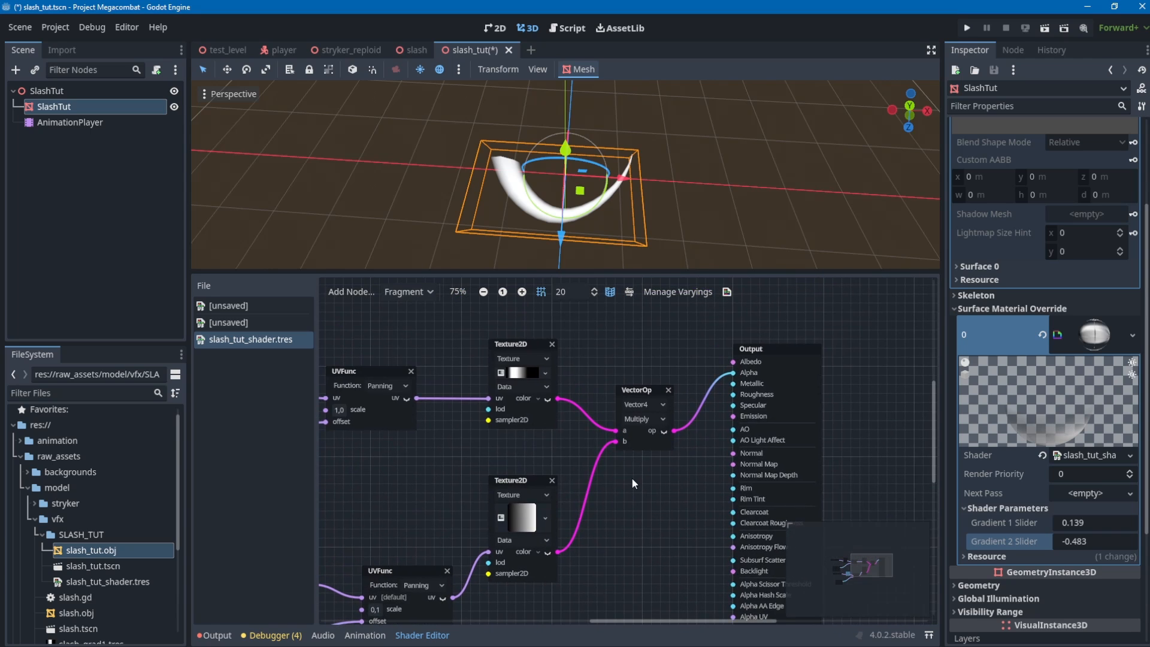
Inspect and compare the gradients assigned to the two Texture2D nodes.
{"action": "left_click", "coordinate": [524, 490]}
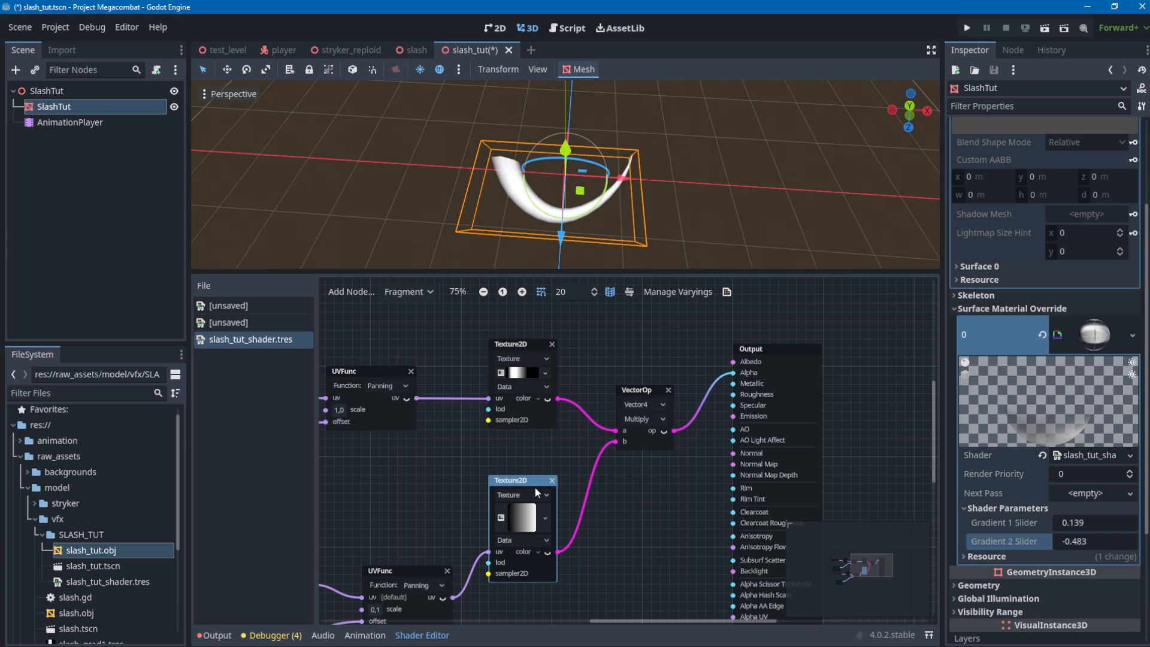
{"action": "left_click", "coordinate": [517, 521]}
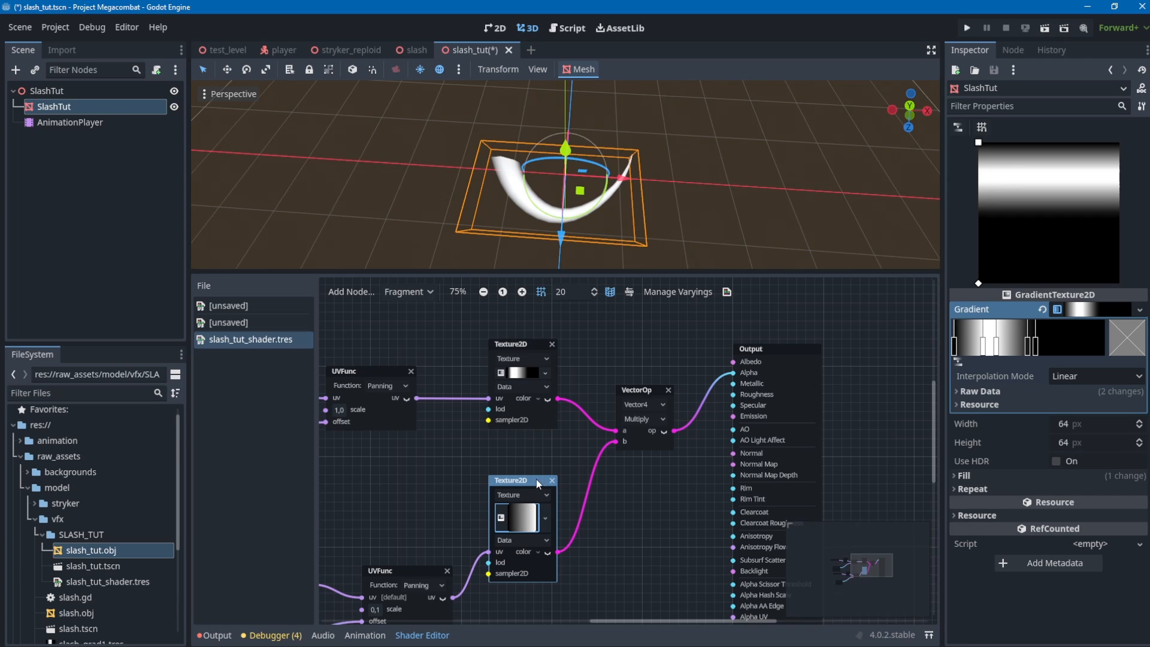
{"action": "left_click", "coordinate": [519, 373]}
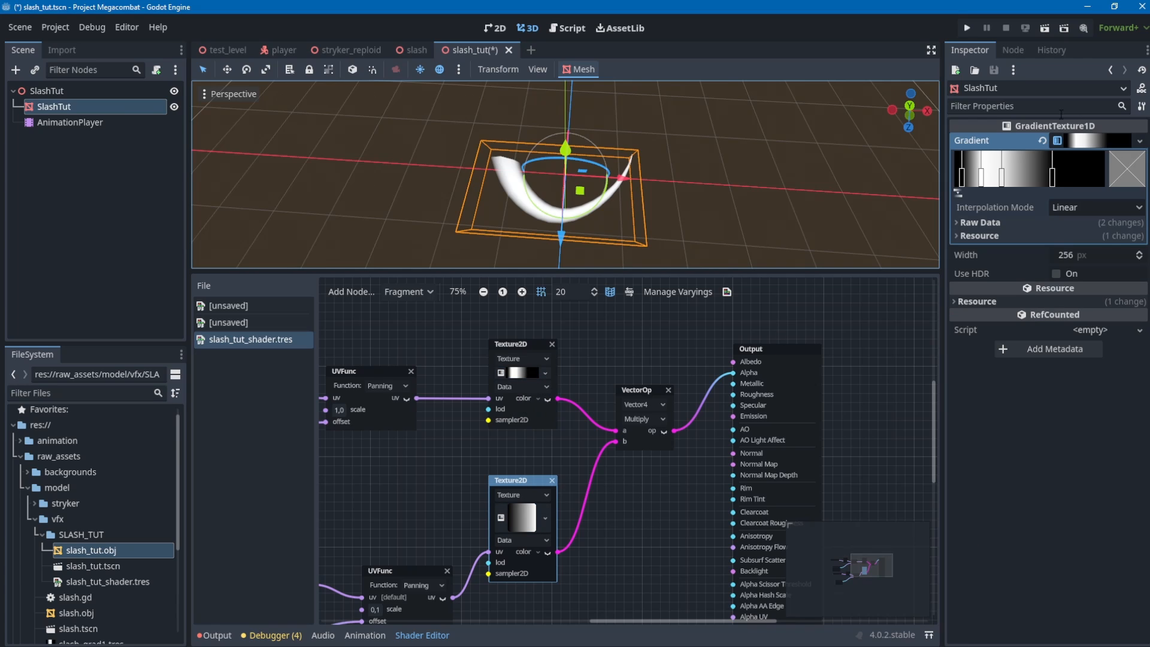
{"action": "left_click", "coordinate": [503, 517]}
{"action": "mouse_move", "coordinate": [990, 146]}
{"action": "left_mouse_down"}
{"action": "mouse_move", "coordinate": [1124, 169]}
{"action": "mouse_move", "coordinate": [1009, 127]}
{"action": "mouse_move", "coordinate": [875, 278]}
{"action": "mouse_move", "coordinate": [946, 138]}
{"action": "mouse_move", "coordinate": [1133, 146]}
{"action": "mouse_move", "coordinate": [955, 79]}
{"action": "left_mouse_up"}
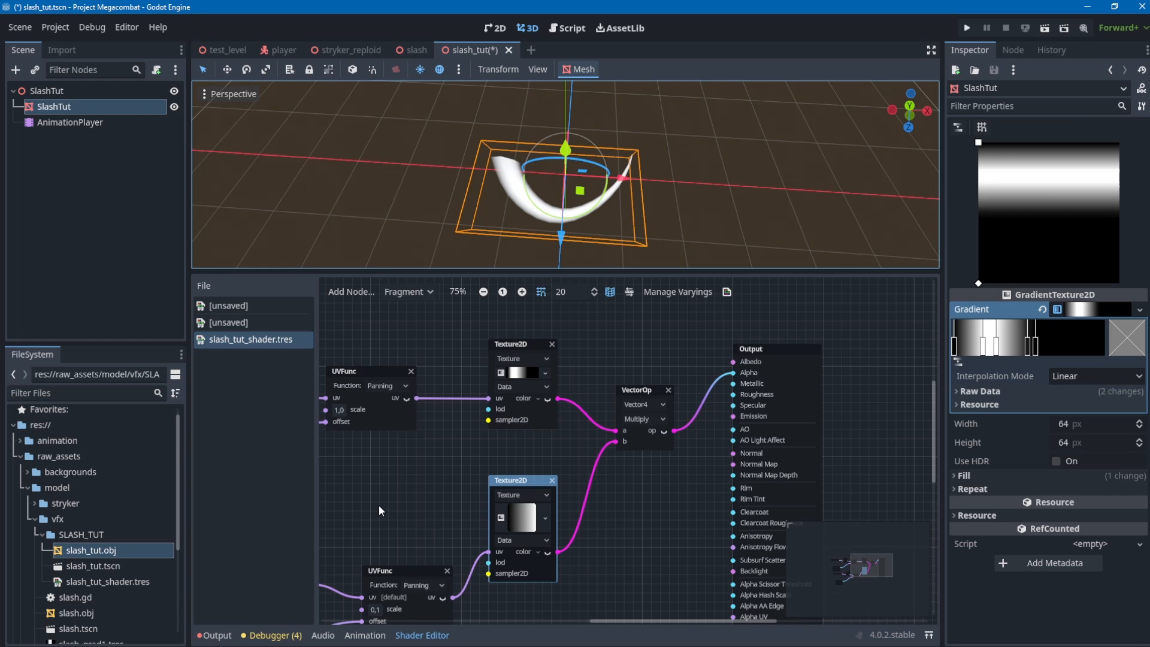
Set the y component of the second branch's VectorOp multiplier to 0.25.
{"action": "middle_click_drag", "start_coordinate": [378, 505], "coordinate": [606, 402]}
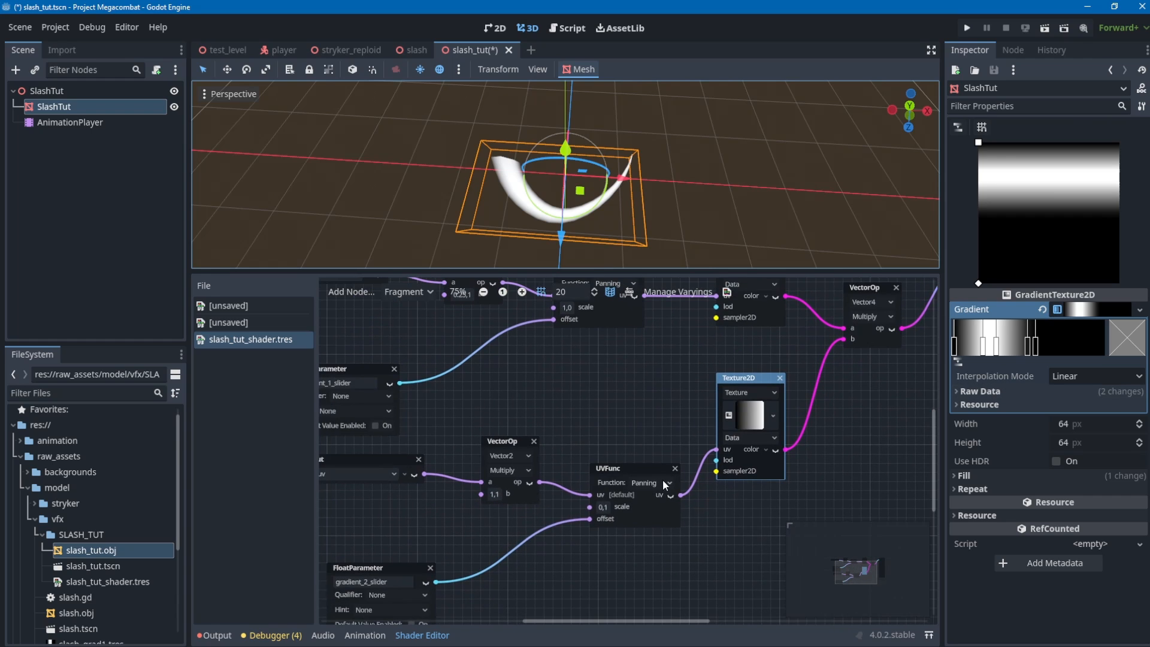
{"action": "left_click", "coordinate": [495, 494]}
{"action": "left_click", "coordinate": [513, 529]}
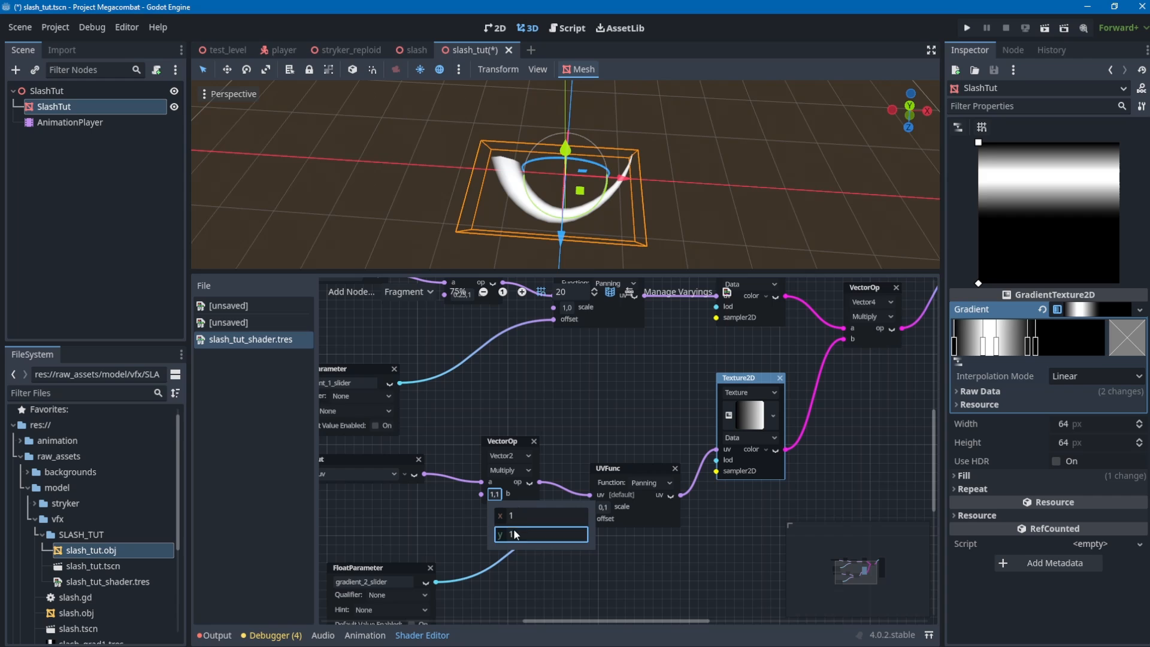
{"action": "type", "text": "0.25"}
{"action": "left_click", "coordinate": [608, 393]}
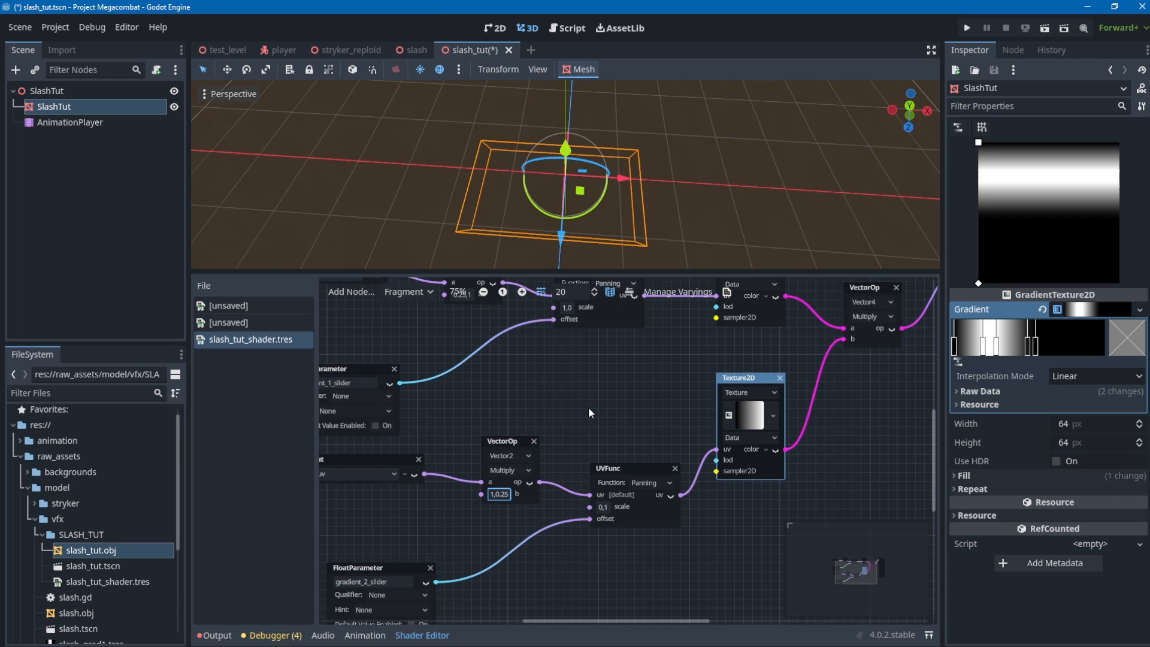
{"action": "left_click", "coordinate": [588, 408]}
Reposition the gradient_2_slider FloatParameter node under the second branch's Input node and open its name for editing.
{"action": "middle_click_drag", "start_coordinate": [551, 443], "coordinate": [692, 410]}
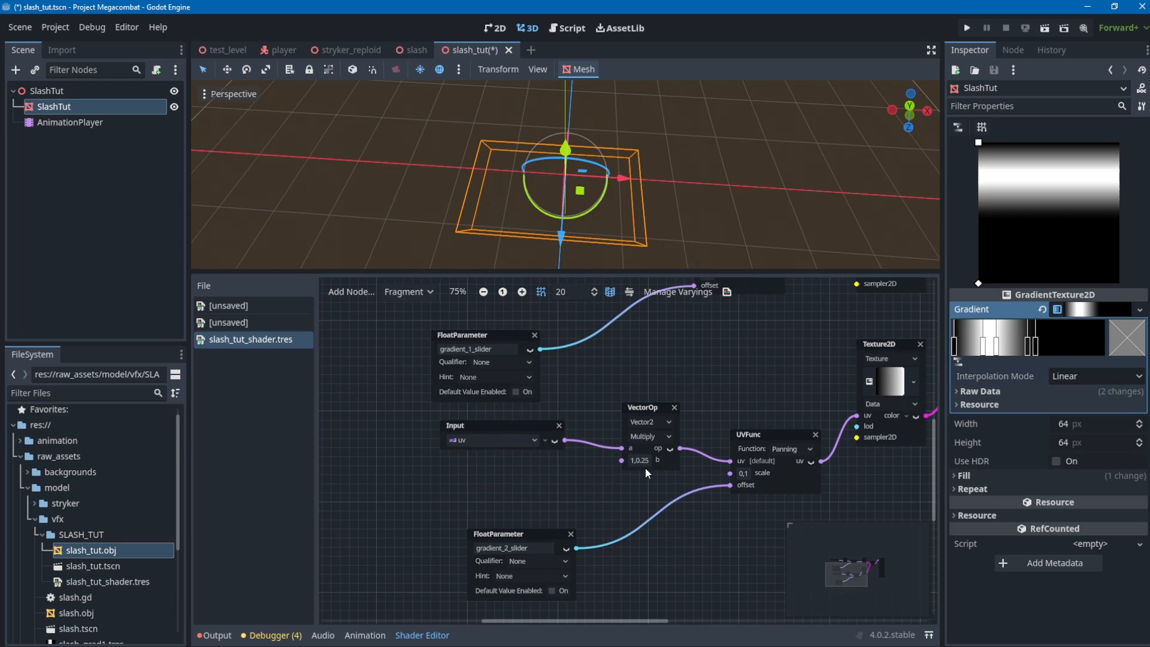
{"action": "left_click_drag", "start_coordinate": [500, 532], "coordinate": [474, 506]}
{"action": "scroll", "coordinate": [611, 444], "scroll_direction": "down", "scroll_amount": 2, "text": "ctrl"}
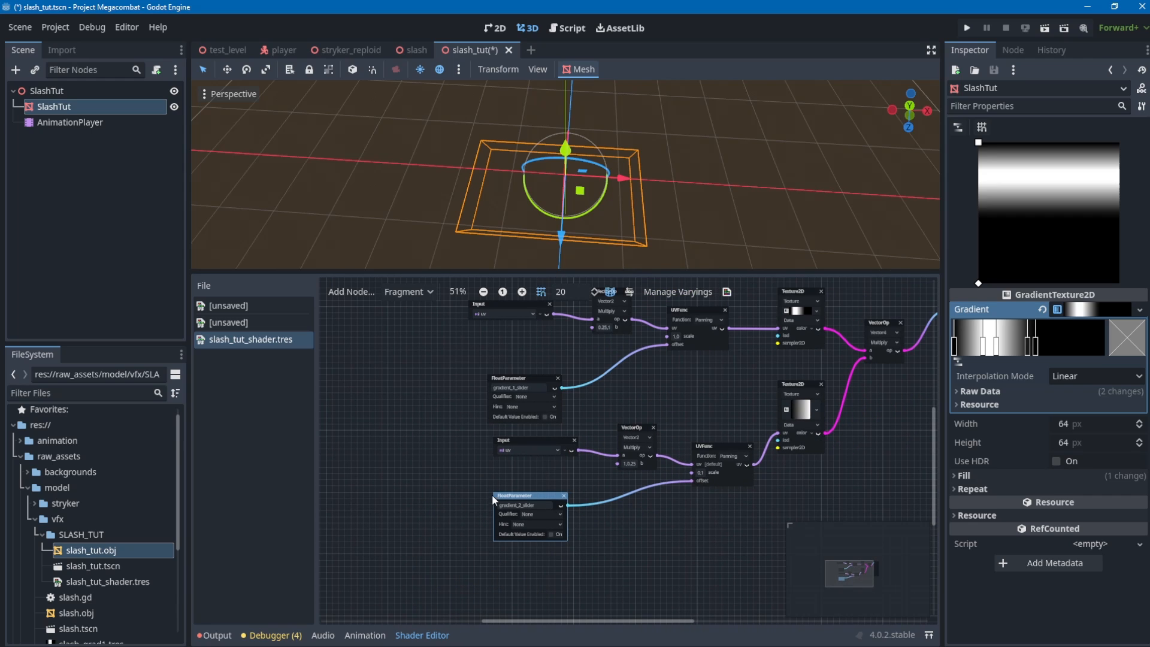
{"action": "left_click", "coordinate": [522, 505]}
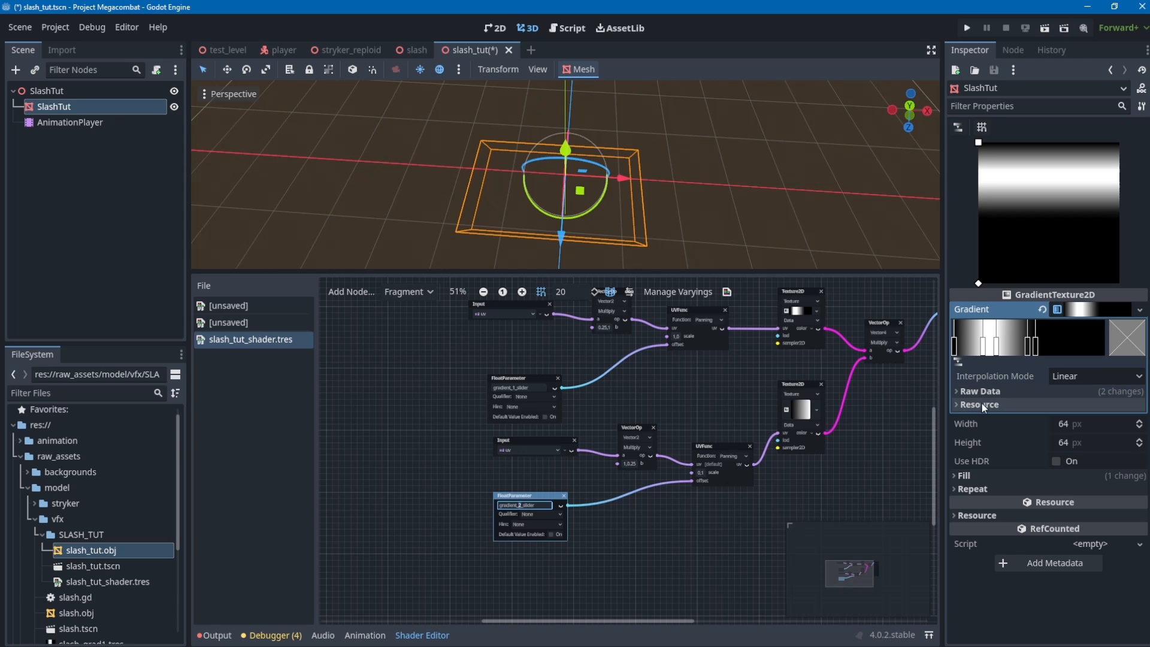
Try different Gradient 1 and Gradient 2 Slider values on the SlashTut mesh's material and reset both sliders to 0.
{"action": "left_click", "coordinate": [1111, 72]}
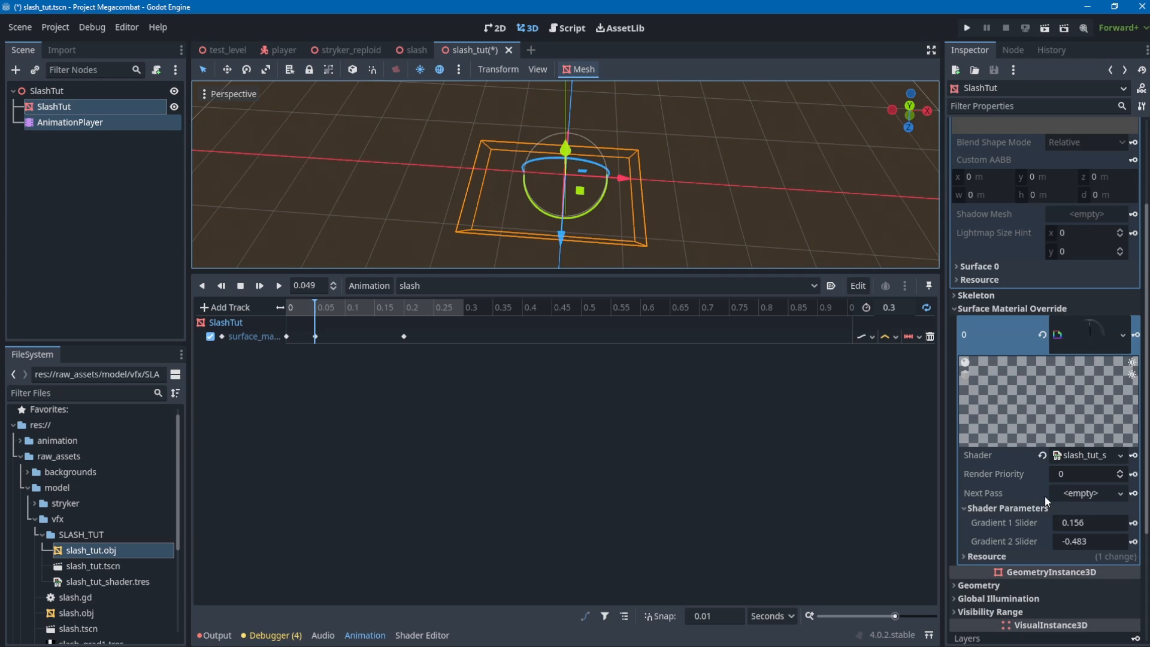
{"action": "left_click_drag", "start_coordinate": [1074, 544], "coordinate": [1126, 518]}
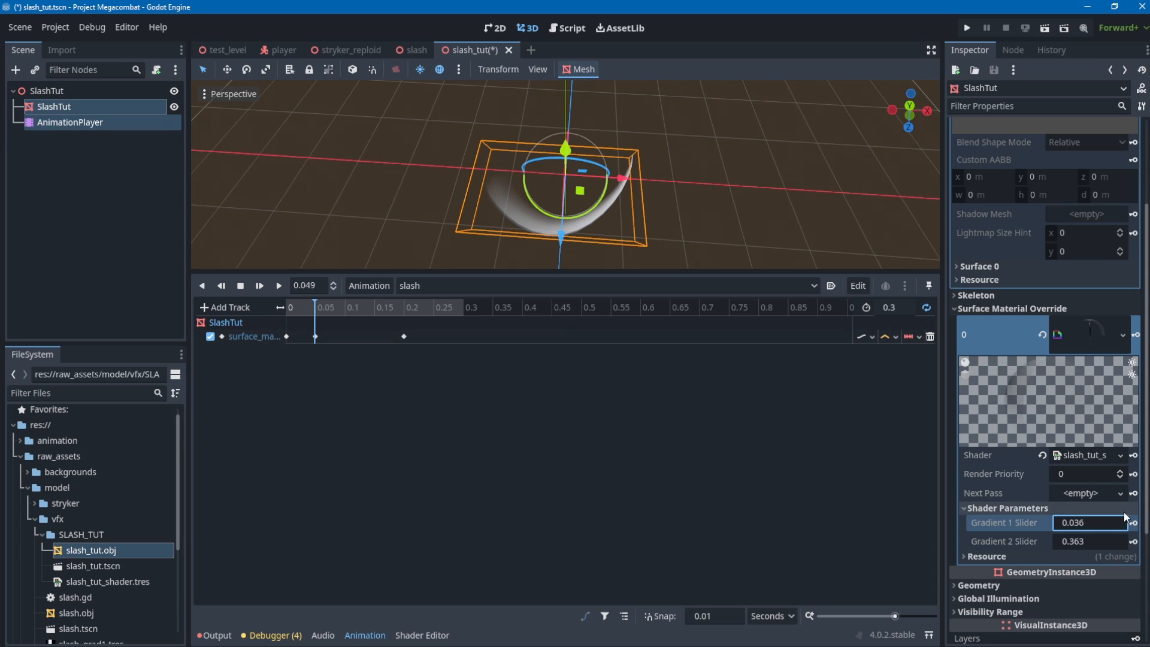
{"action": "left_click", "coordinate": [1087, 527]}
{"action": "type", "text": "0"}
{"action": "key", "text": "Return"}
{"action": "left_click", "coordinate": [1076, 542]}
{"action": "type", "text": "0"}
{"action": "key", "text": "Return"}
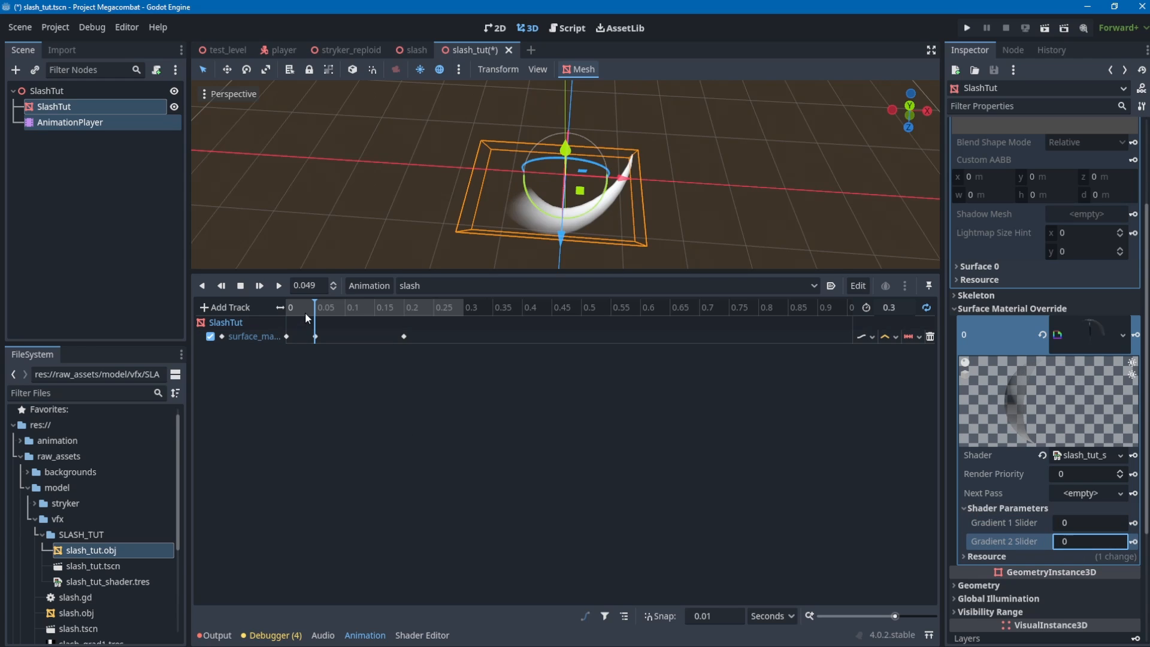
Set Gradient 2 Slider to -0.071 and create an animation track for it with a keyframe at 0 seconds.
{"action": "mouse_move", "coordinate": [305, 316]}
{"action": "left_mouse_down"}
{"action": "mouse_move", "coordinate": [268, 299]}
{"action": "mouse_move", "coordinate": [417, 307]}
{"action": "mouse_move", "coordinate": [285, 322]}
{"action": "left_mouse_up"}
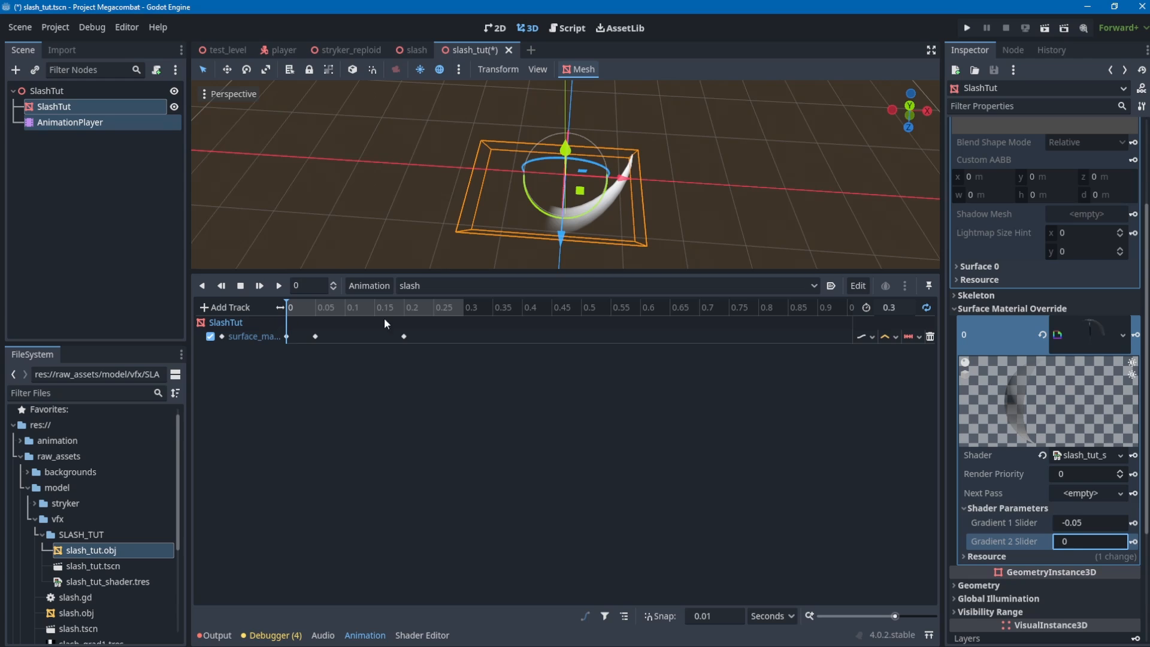
{"action": "left_click_drag", "start_coordinate": [1076, 542], "coordinate": [1065, 542]}
{"action": "left_click", "coordinate": [1133, 541]}
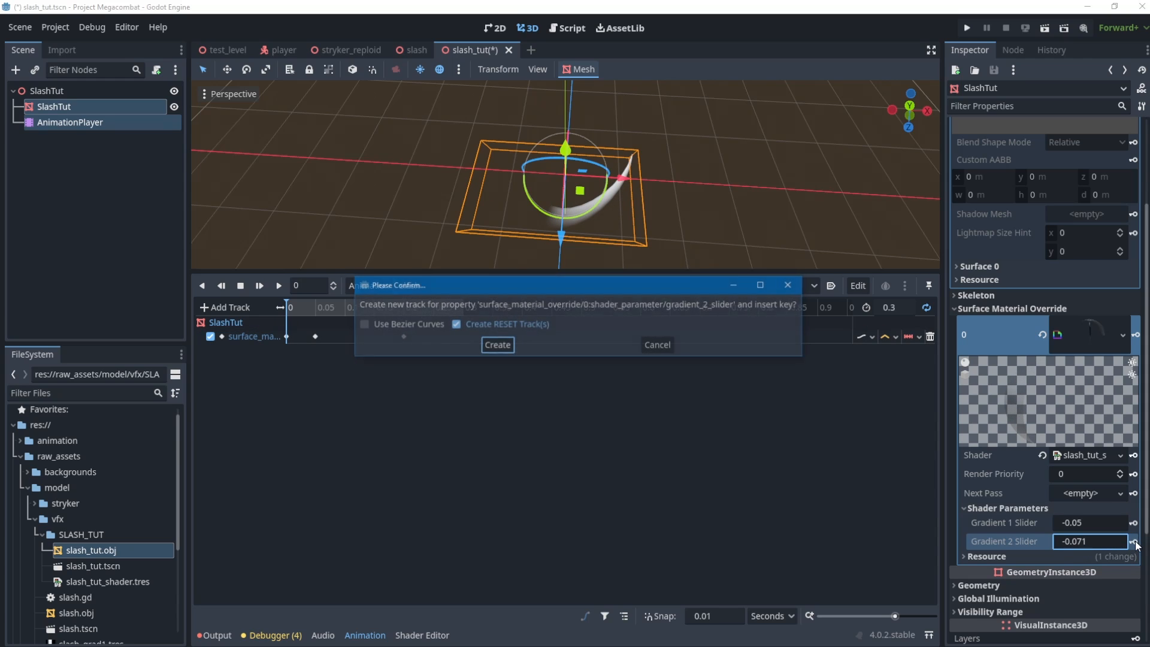
{"action": "left_click", "coordinate": [492, 349]}
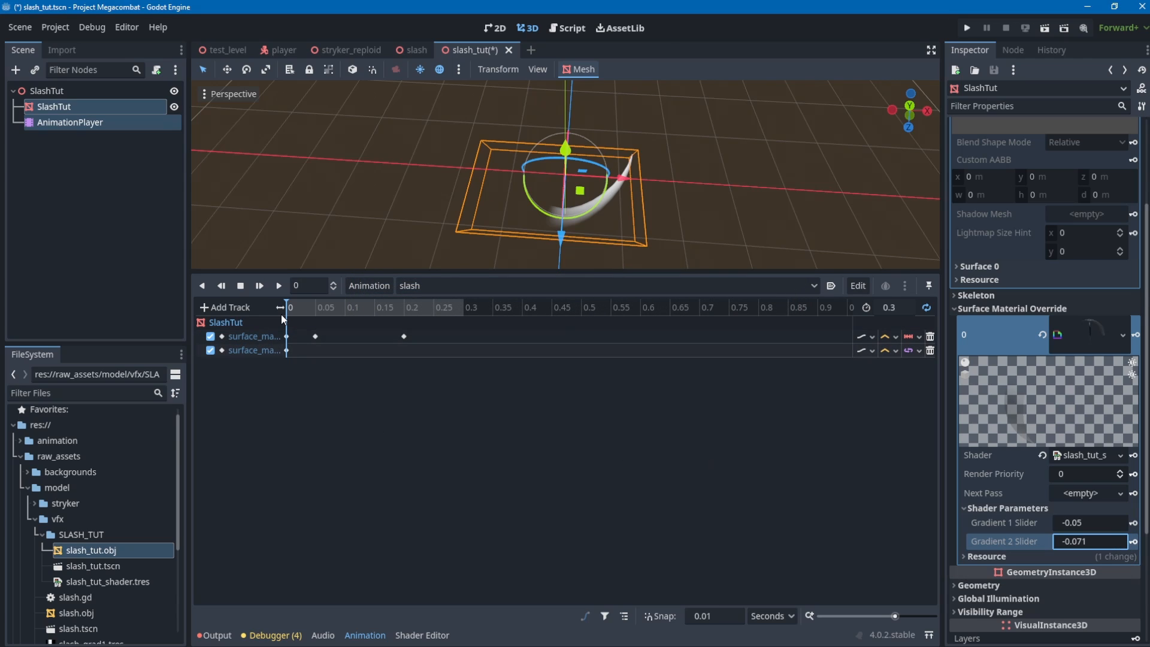
Set Gradient 2 Slider to 0.15, after trying 0.5, and insert a keyframe for it at about 0.06 seconds.
{"action": "left_click_drag", "start_coordinate": [289, 307], "coordinate": [323, 304]}
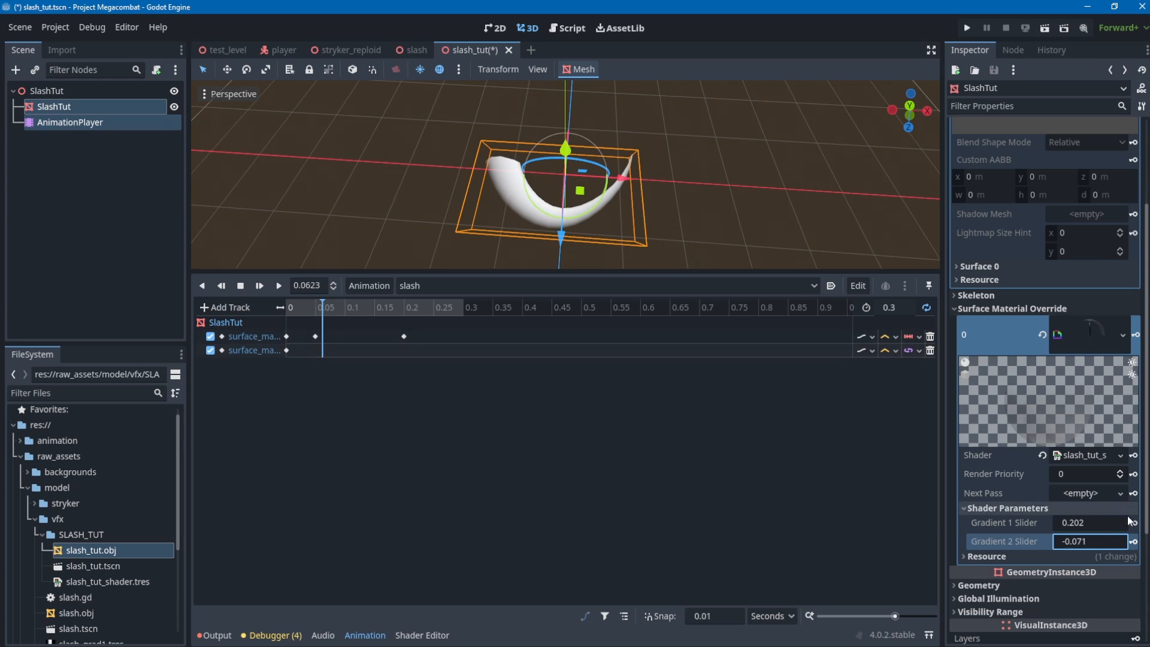
{"action": "left_click_drag", "start_coordinate": [1090, 541], "coordinate": [1106, 541]}
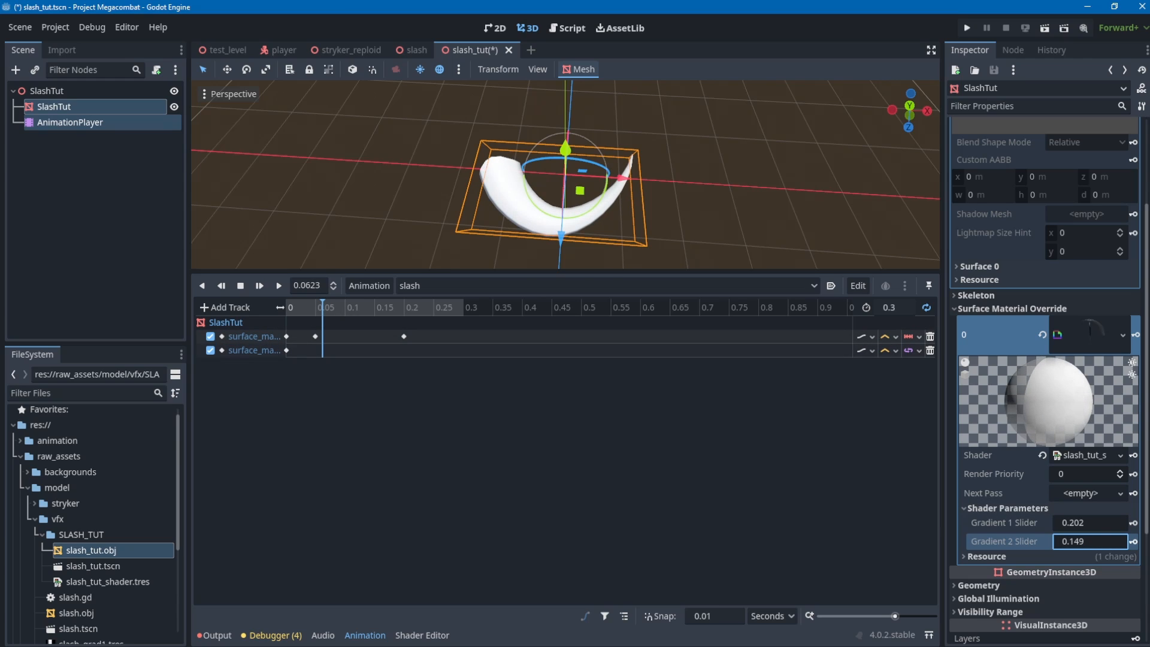
{"action": "key", "text": "BackSpace"}
{"action": "key", "text": "BackSpace"}
{"action": "key", "text": "BackSpace"}
{"action": "type", "text": "5"}
{"action": "key", "text": "Return"}
{"action": "left_click", "coordinate": [1085, 542]}
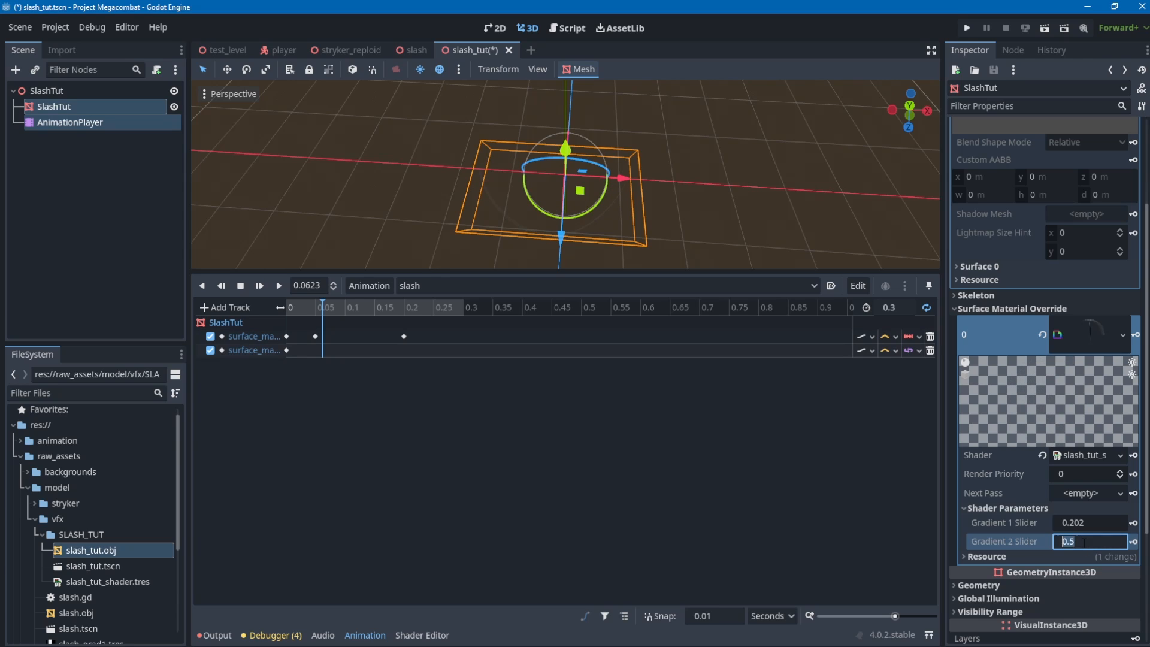
{"action": "type", "text": "15"}
{"action": "key", "text": "Return"}
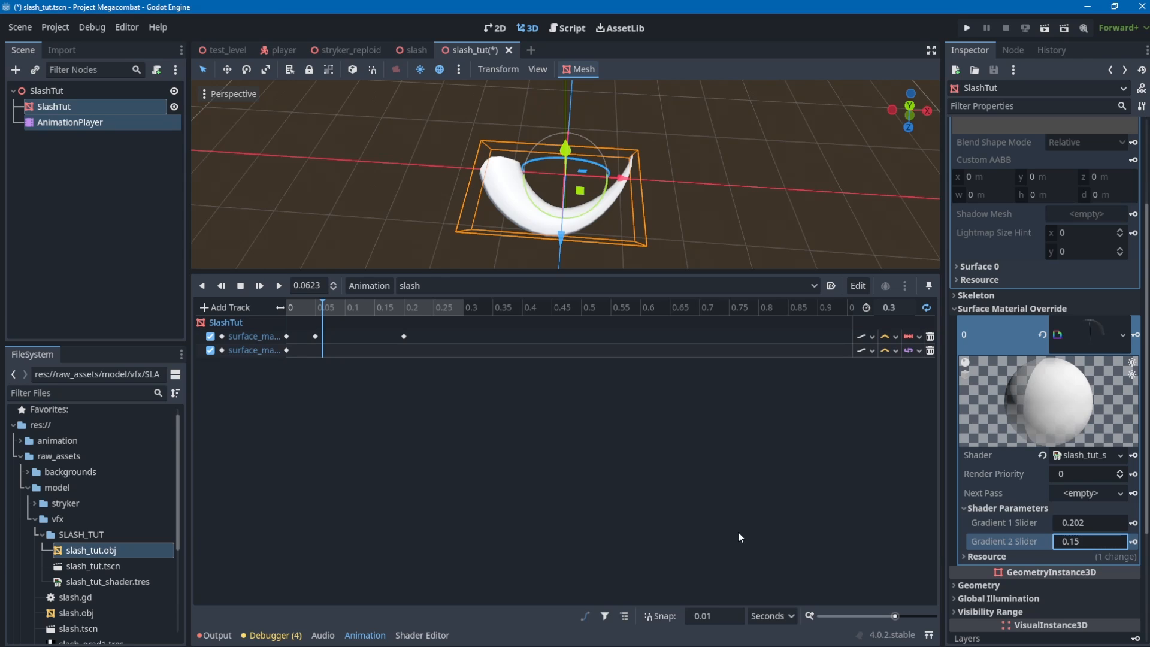
{"action": "left_click", "coordinate": [1134, 543]}
Set Gradient 2 Slider to 0.448 at about 0.16 seconds and insert a keyframe for it.
{"action": "left_click_drag", "start_coordinate": [322, 309], "coordinate": [383, 311]}
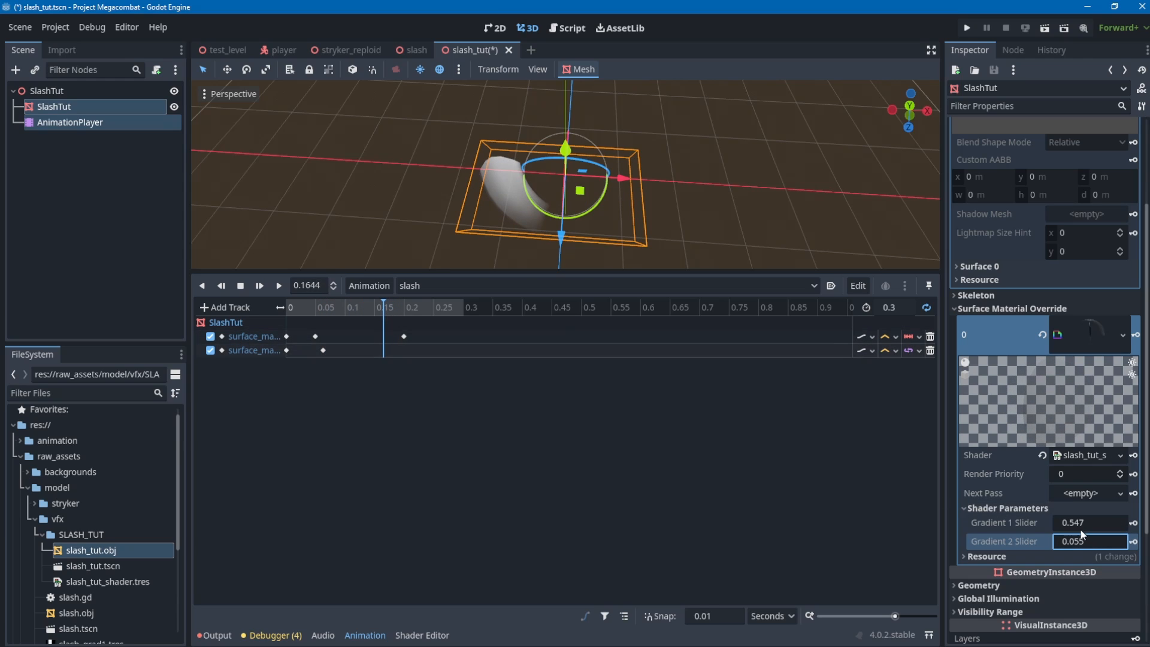
{"action": "mouse_move", "coordinate": [1079, 541]}
{"action": "left_mouse_down"}
{"action": "mouse_move", "coordinate": [1108, 540]}
{"action": "mouse_move", "coordinate": [1090, 541]}
{"action": "left_mouse_up"}
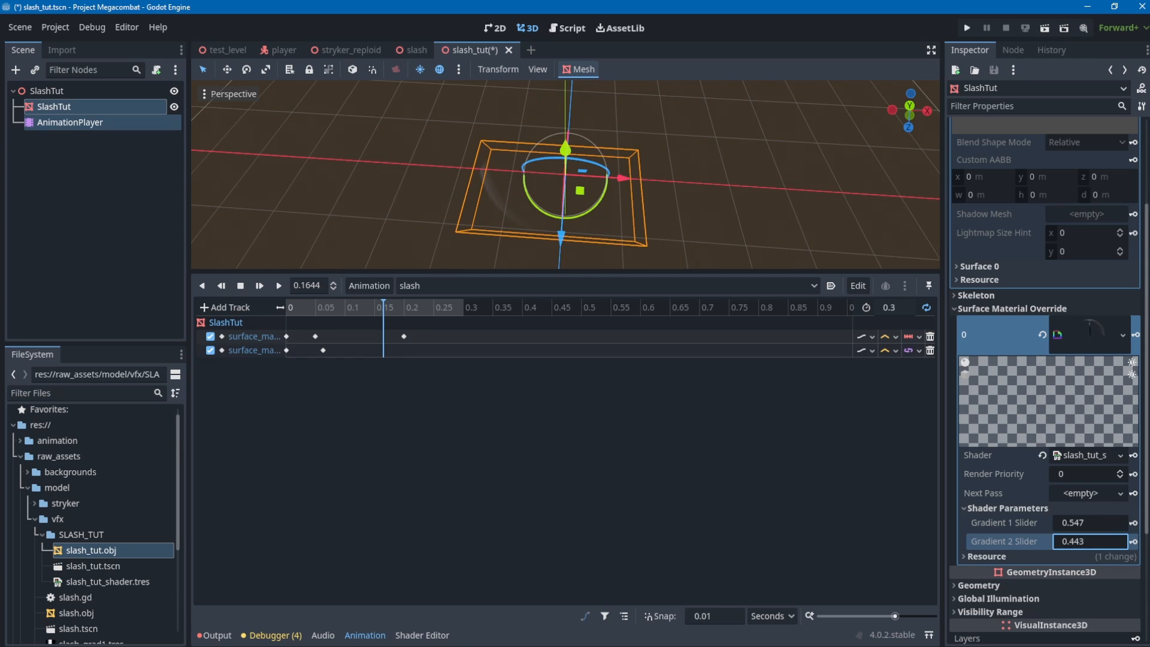
{"action": "left_click", "coordinate": [1133, 542]}
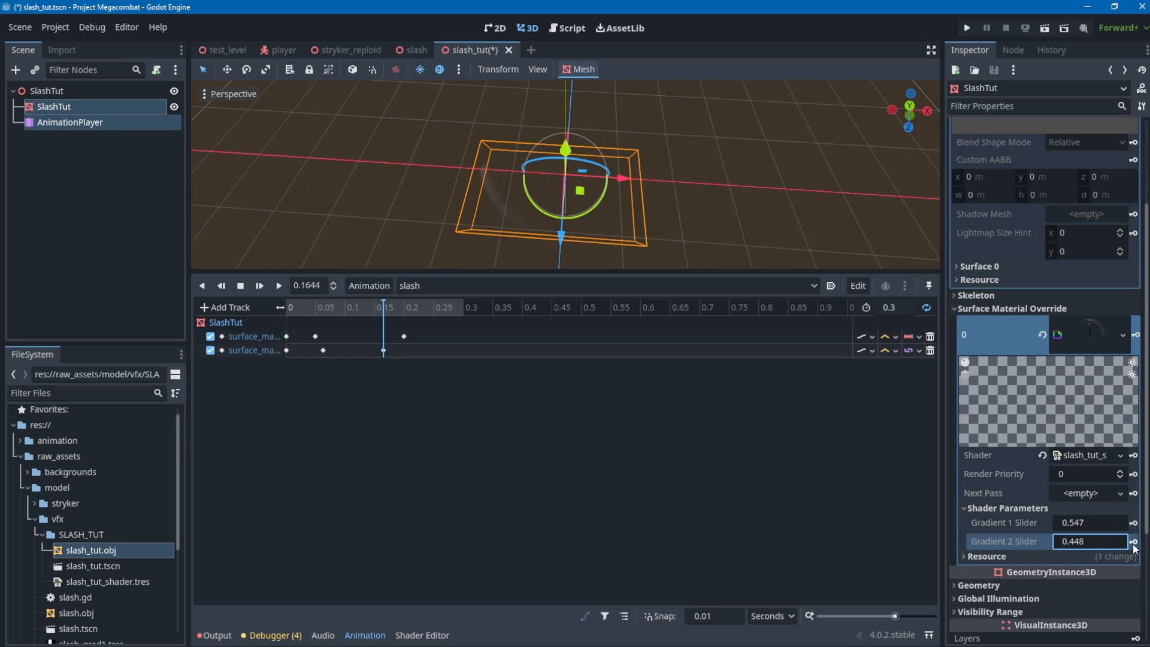
Retime both tracks' last keyframes to about 0.26 seconds and the first track's middle keyframe to about 0.15 seconds, and preview the motion.
{"action": "left_click_drag", "start_coordinate": [384, 351], "coordinate": [438, 337]}
{"action": "mouse_move", "coordinate": [315, 337]}
{"action": "left_mouse_down"}
{"action": "mouse_move", "coordinate": [375, 337]}
{"action": "mouse_move", "coordinate": [351, 308]}
{"action": "mouse_move", "coordinate": [411, 316]}
{"action": "mouse_move", "coordinate": [318, 318]}
{"action": "left_mouse_up"}
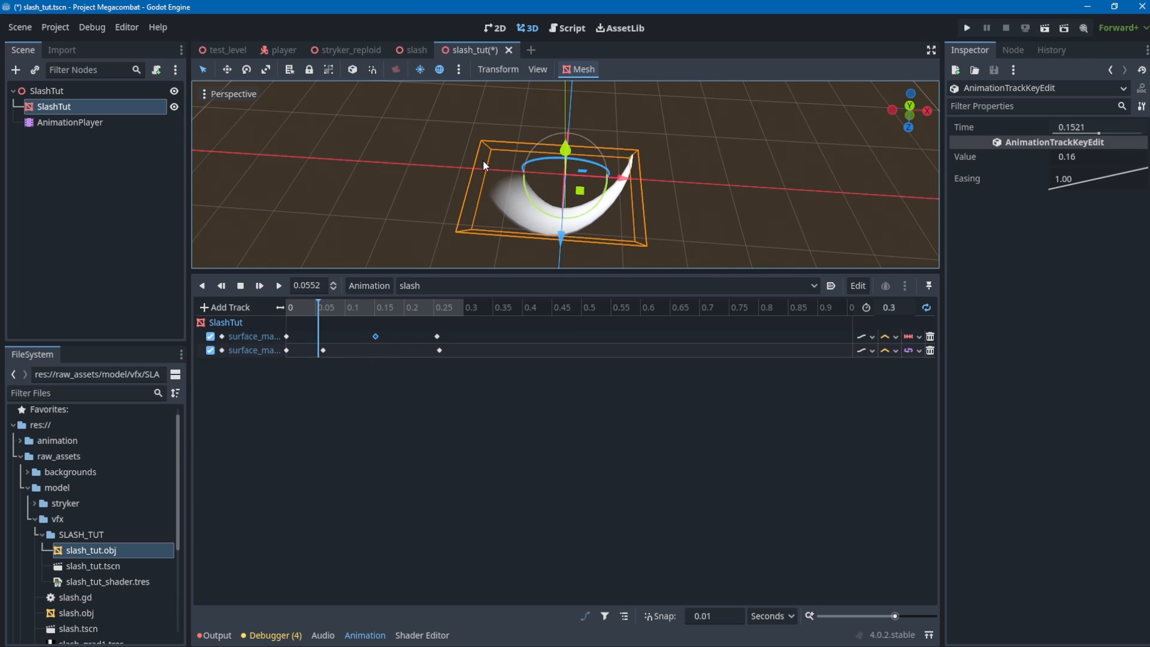
{"action": "left_click_drag", "start_coordinate": [326, 304], "coordinate": [397, 323]}
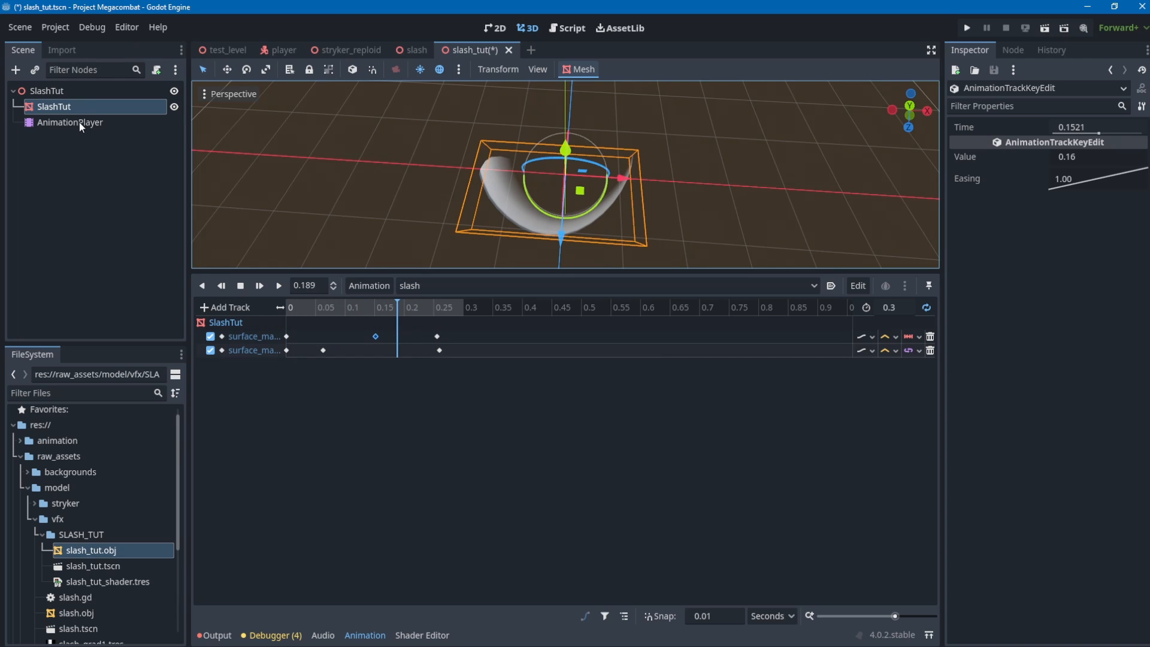
Open the SlashTut mesh's shader graph, move the Output node away from the multiply VectorOp, and connect the VectorOp's result to Albedo.
{"action": "left_click", "coordinate": [54, 108]}
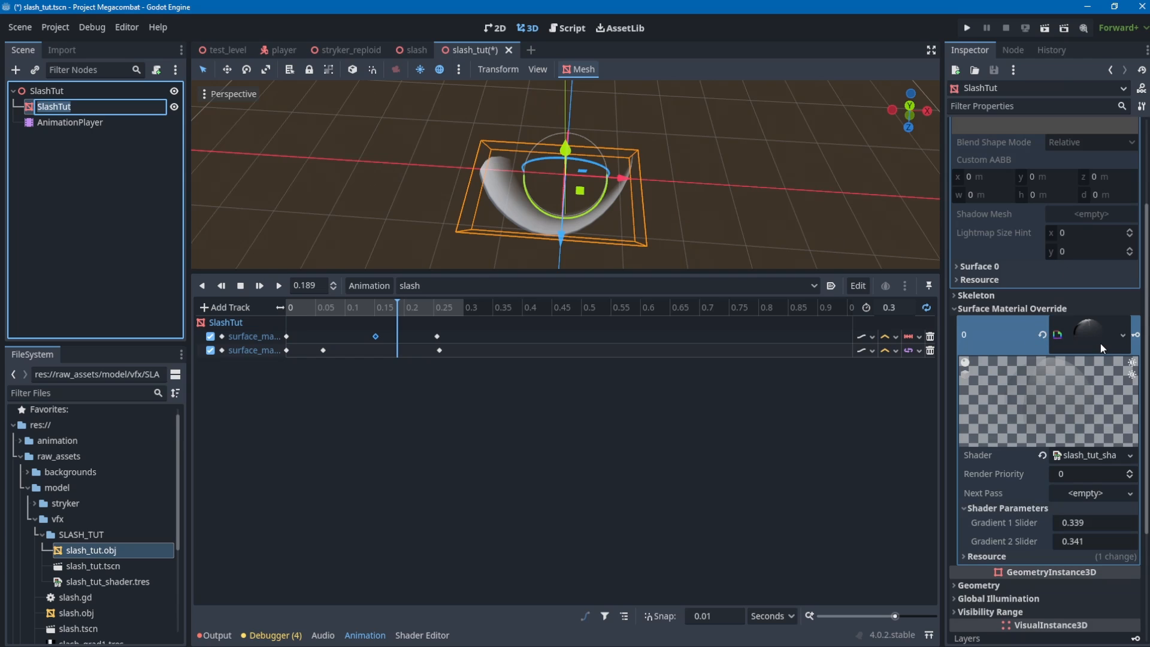
{"action": "left_click", "coordinate": [1106, 348]}
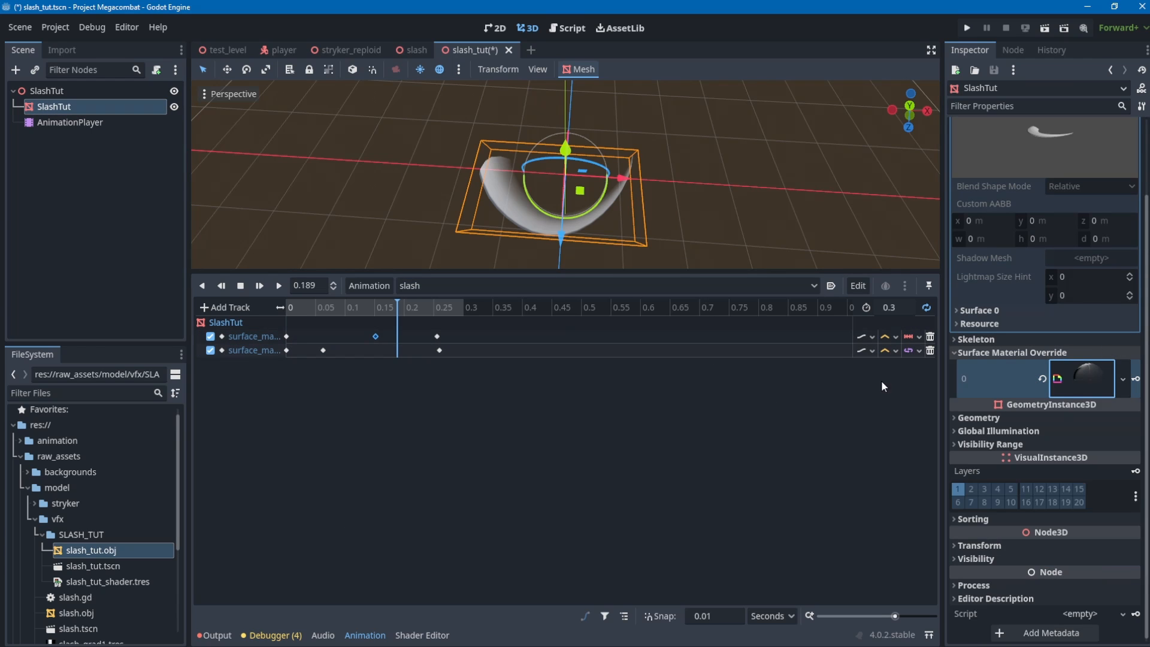
{"action": "left_click", "coordinate": [1098, 385]}
{"action": "left_click", "coordinate": [423, 635]}
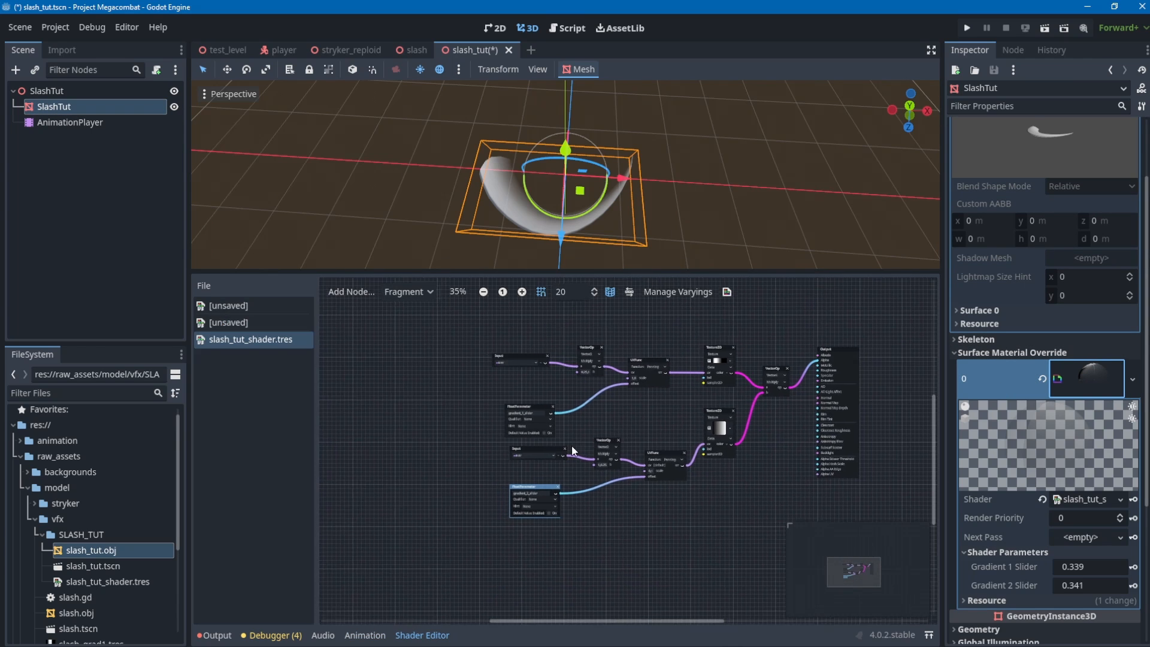
{"action": "scroll", "coordinate": [467, 382], "scroll_direction": "up", "scroll_amount": 1}
{"action": "middle_click_drag", "start_coordinate": [467, 383], "coordinate": [724, 416]}
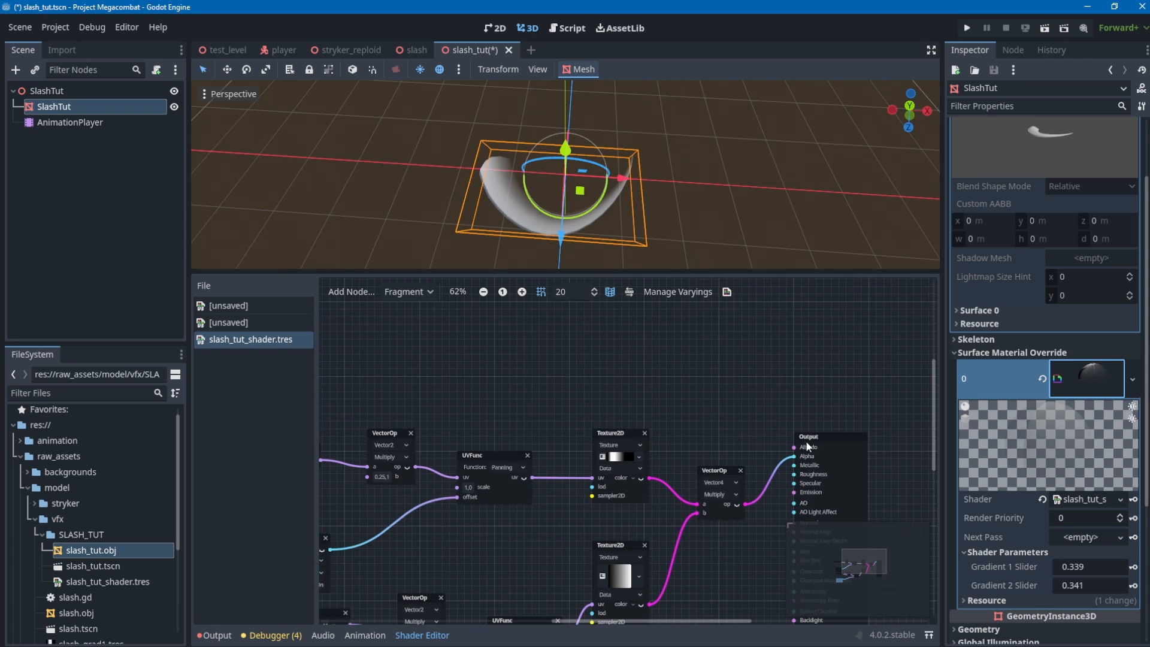
{"action": "left_click_drag", "start_coordinate": [807, 447], "coordinate": [874, 465]}
{"action": "left_click_drag", "start_coordinate": [751, 508], "coordinate": [864, 468]}
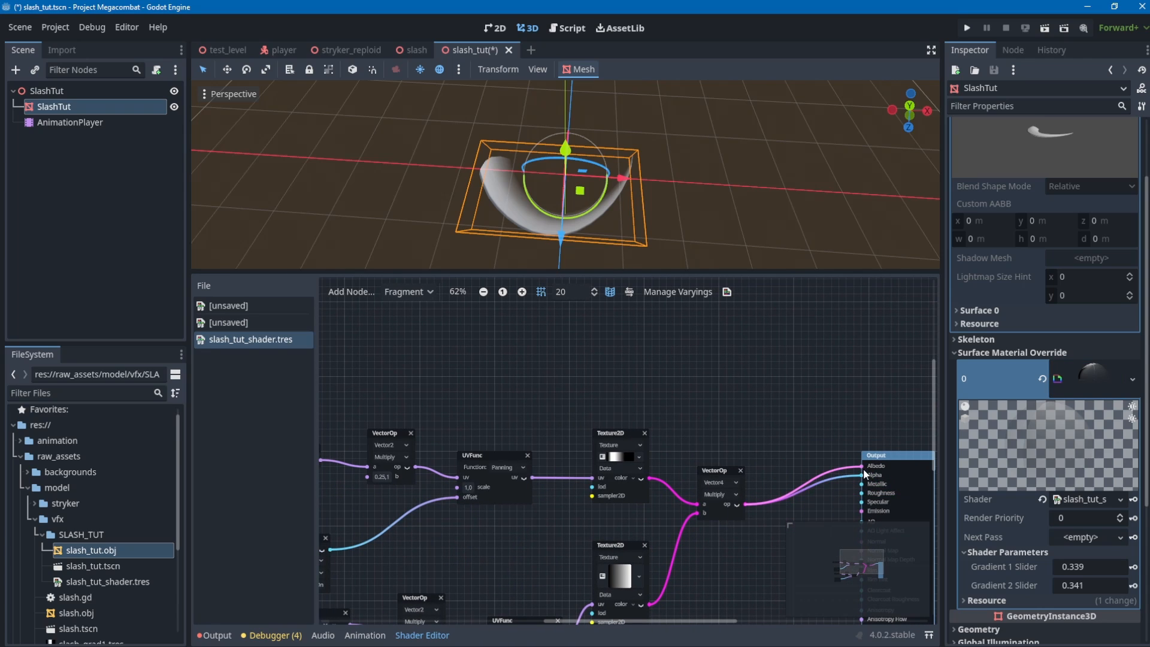
Duplicate the Vector4 Multiply VectorOp and insert the copy between the gradient product and Albedo, feeding the product into its b input.
{"action": "left_click", "coordinate": [715, 473]}
{"action": "key", "text": "ctrl+d"}
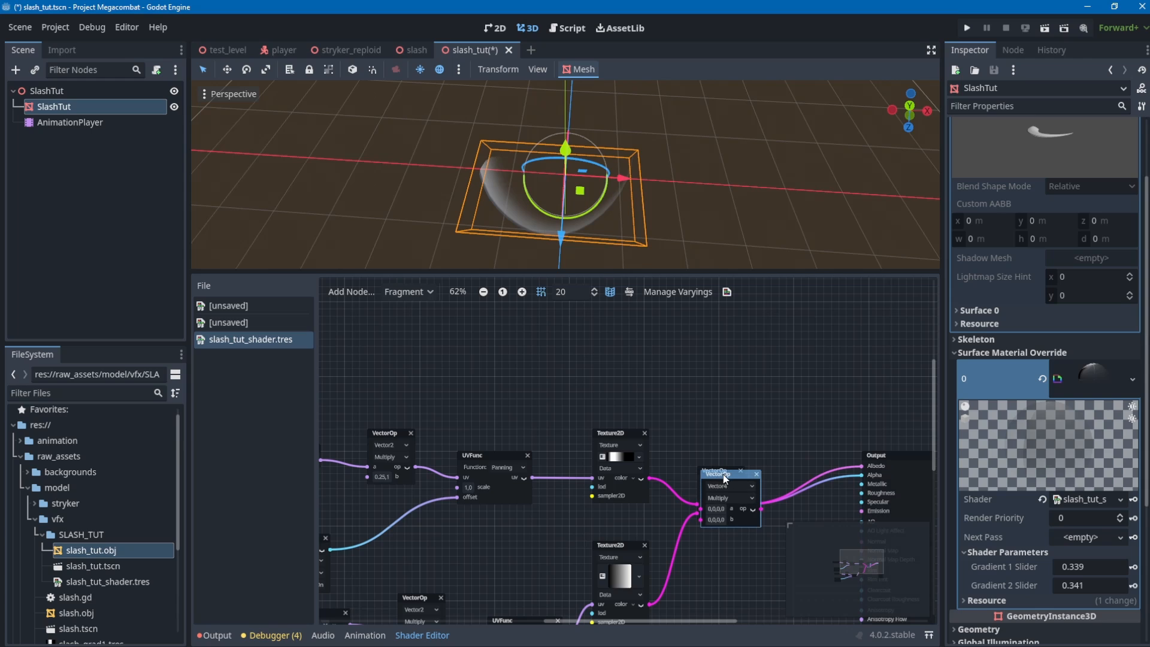
{"action": "left_click_drag", "start_coordinate": [722, 474], "coordinate": [756, 373]}
{"action": "middle_click_drag", "start_coordinate": [705, 365], "coordinate": [536, 335]}
{"action": "left_click", "coordinate": [605, 357]}
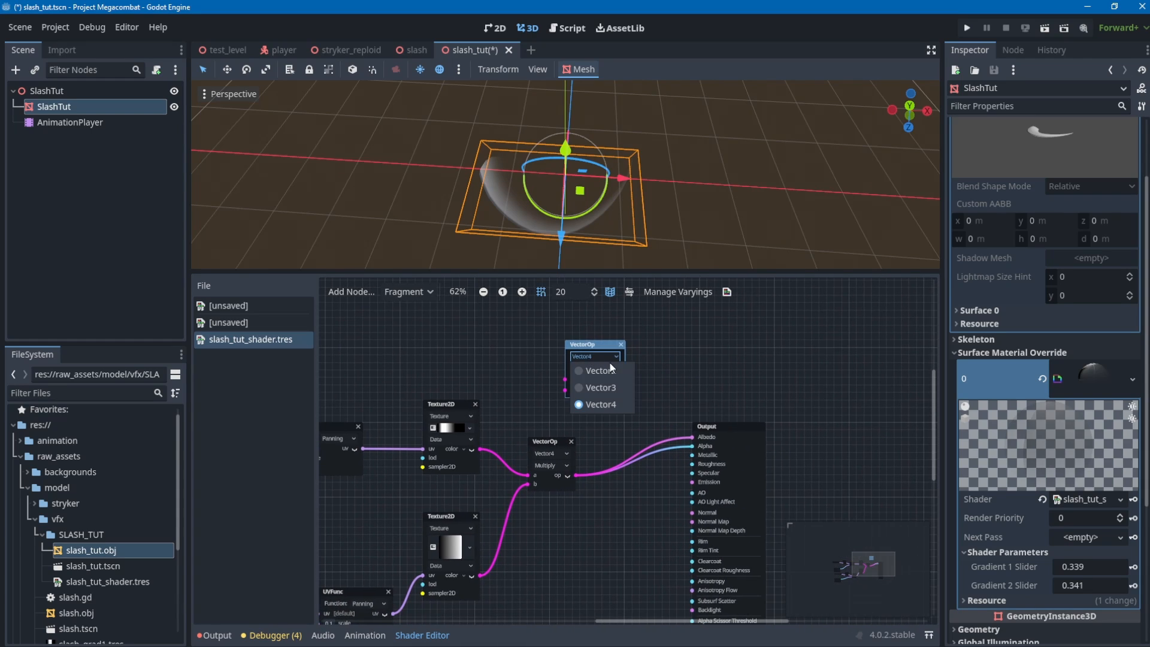
{"action": "left_click", "coordinate": [592, 359]}
{"action": "left_click_drag", "start_coordinate": [605, 367], "coordinate": [642, 383]}
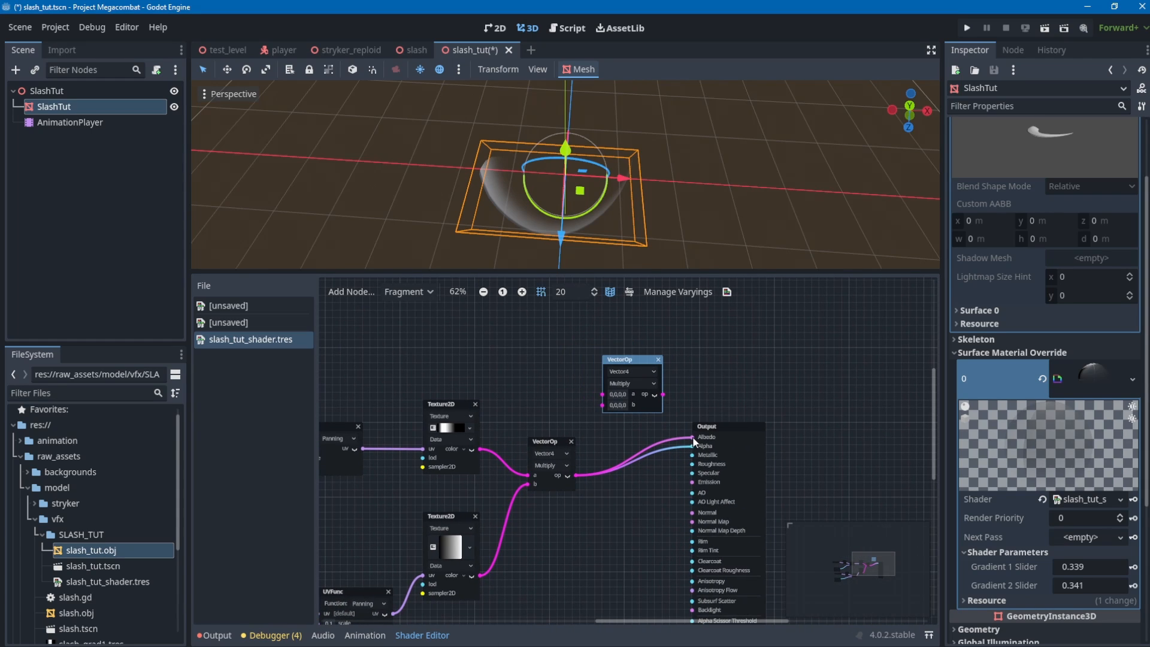
{"action": "mouse_move", "coordinate": [694, 437]}
{"action": "left_mouse_down"}
{"action": "mouse_move", "coordinate": [617, 417]}
{"action": "mouse_move", "coordinate": [627, 393]}
{"action": "mouse_move", "coordinate": [618, 403]}
{"action": "mouse_move", "coordinate": [693, 437]}
{"action": "left_mouse_up"}
{"action": "left_click_drag", "start_coordinate": [624, 368], "coordinate": [646, 405]}
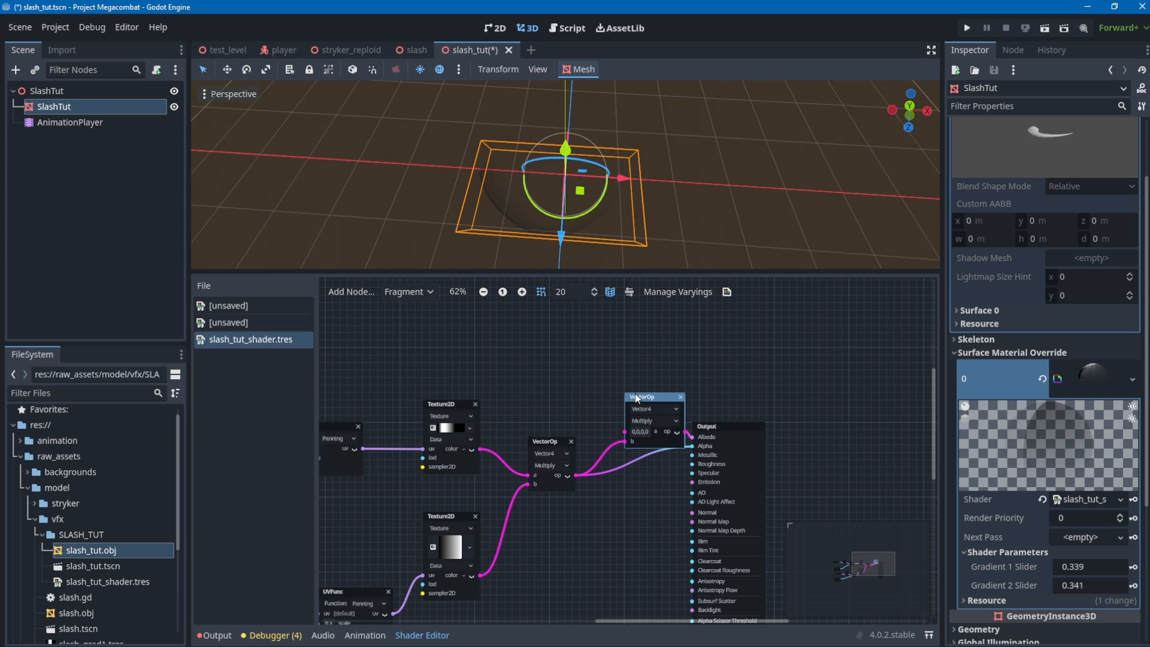
Add a ColorParameter node and place it above the first gradient's Texture2D node.
{"action": "right_click", "coordinate": [545, 357]}
{"action": "left_click", "coordinate": [563, 367]}
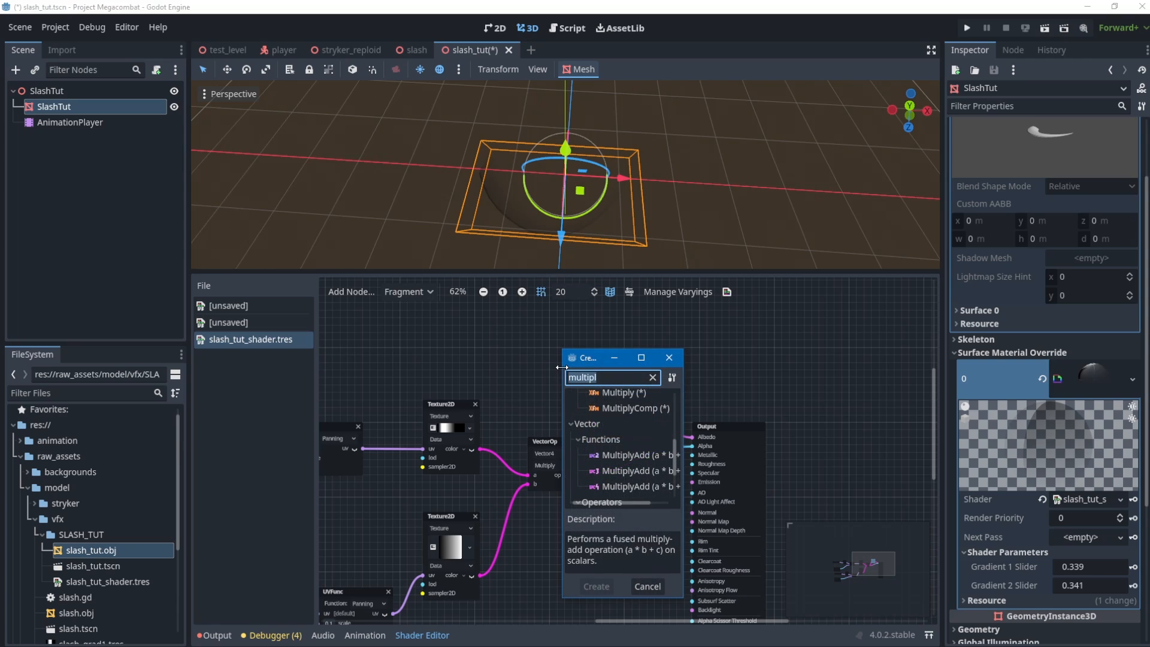
{"action": "type", "text": "color"}
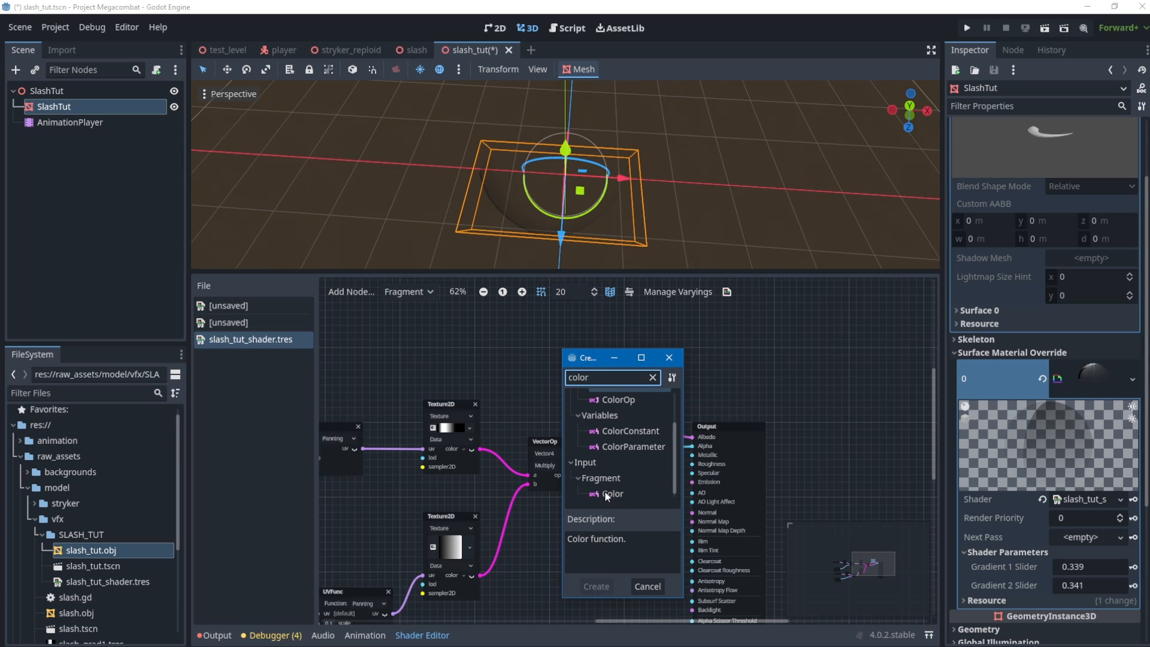
{"action": "scroll", "coordinate": [617, 475], "scroll_direction": "up", "scroll_amount": 2}
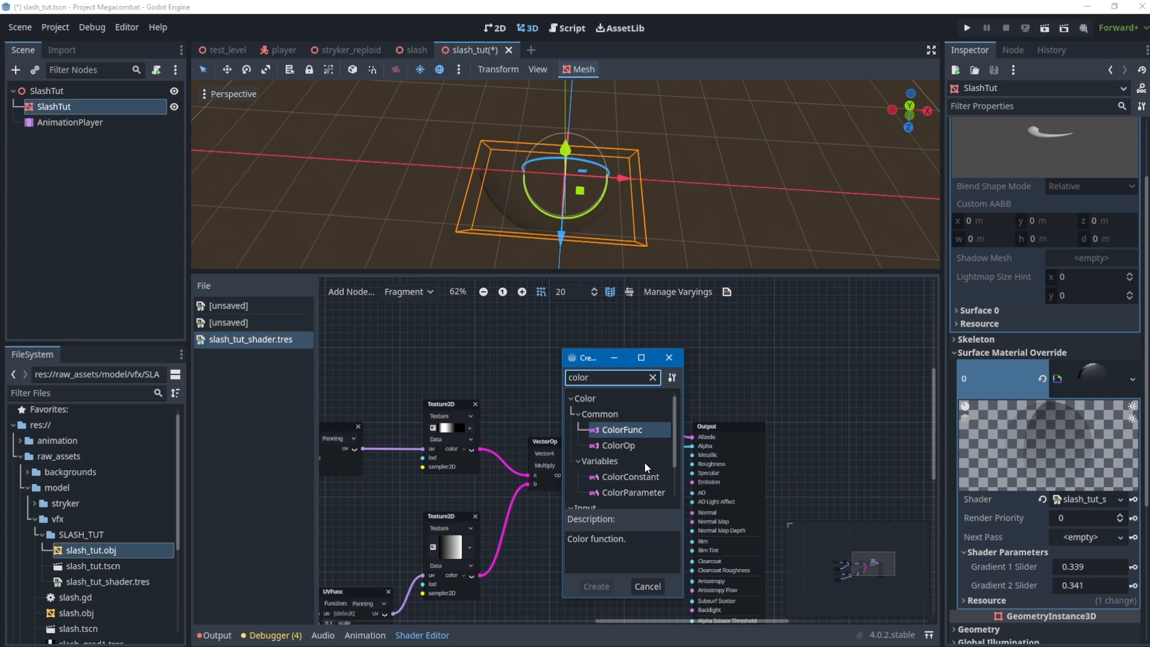
{"action": "double_click", "coordinate": [635, 492]}
{"action": "left_click_drag", "start_coordinate": [606, 369], "coordinate": [503, 343]}
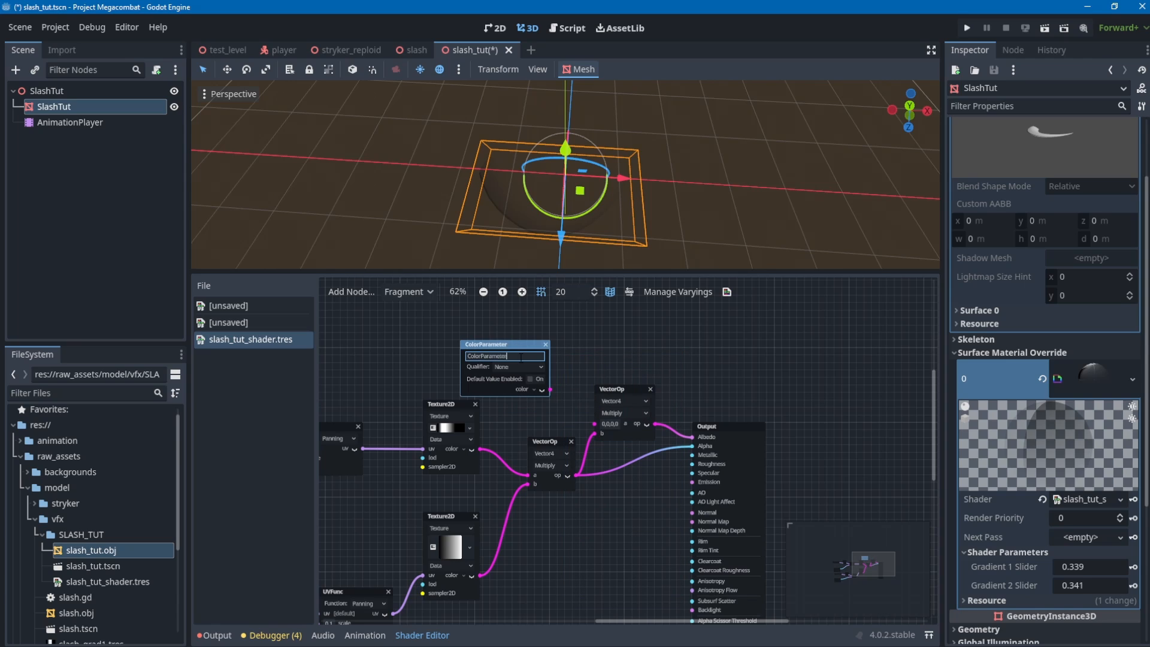
Rename the ColorParameter to color and connect it to the a input of the new Multiply VectorOp.
{"action": "double_click", "coordinate": [521, 357]}
{"action": "type", "text": "color"}
{"action": "left_click", "coordinate": [579, 331]}
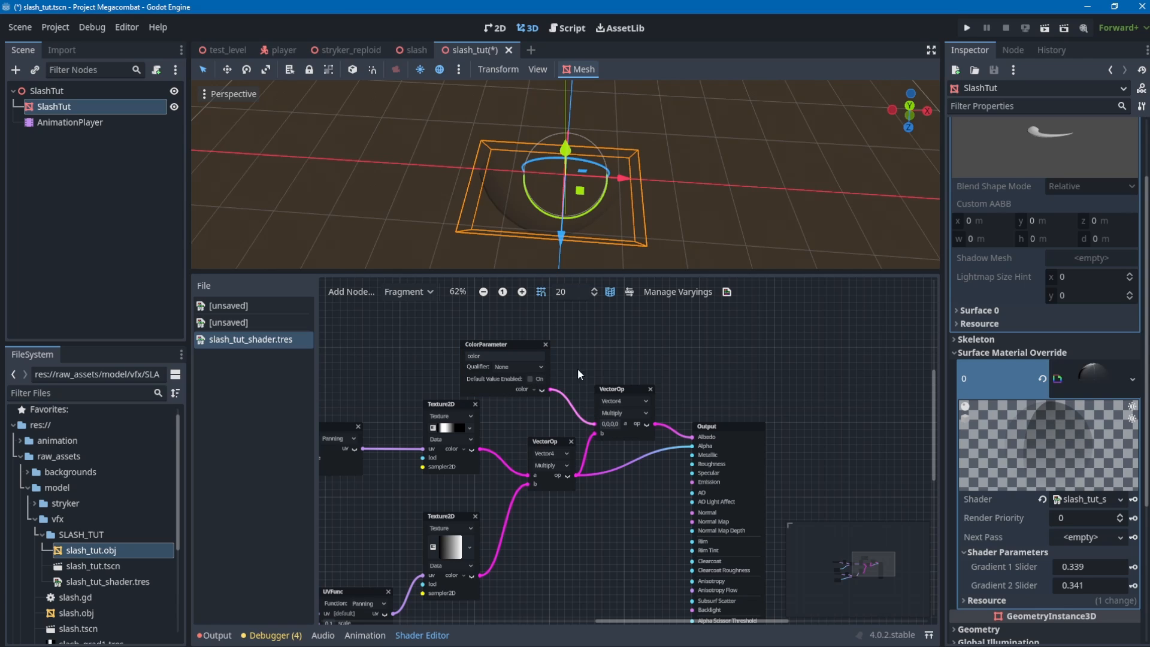
{"action": "left_click_drag", "start_coordinate": [502, 344], "coordinate": [478, 336]}
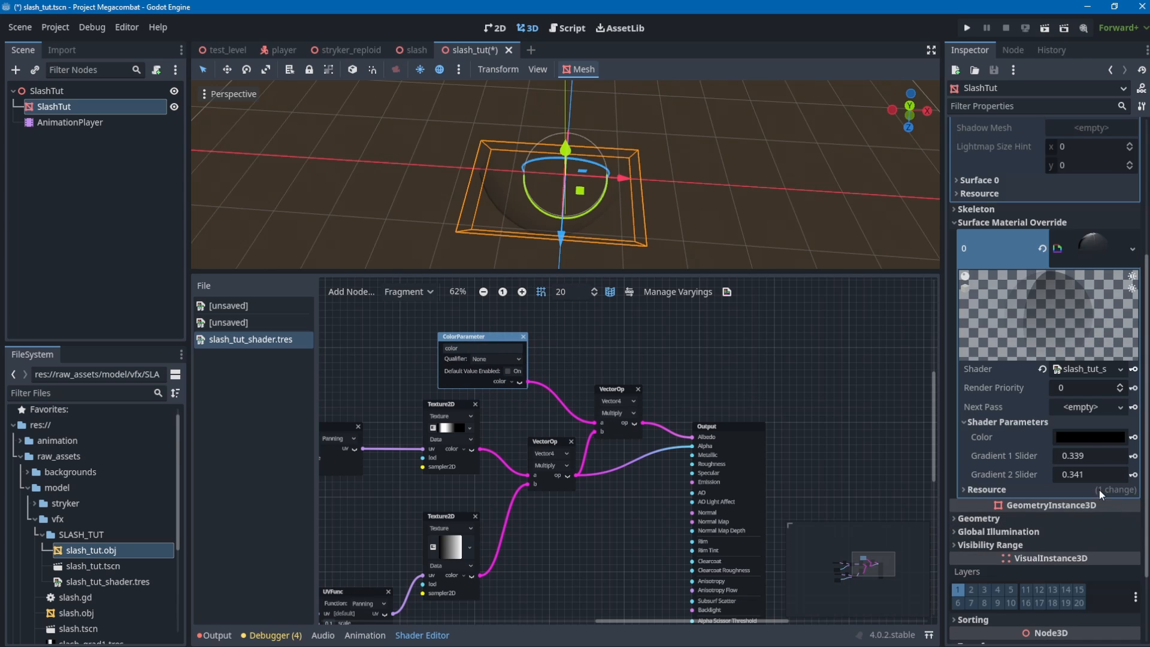
Set the slash material's Color shader parameter to a bright cyan using HSV values.
{"action": "left_click", "coordinate": [1098, 490]}
{"action": "left_click_drag", "start_coordinate": [1120, 149], "coordinate": [1112, 63]}
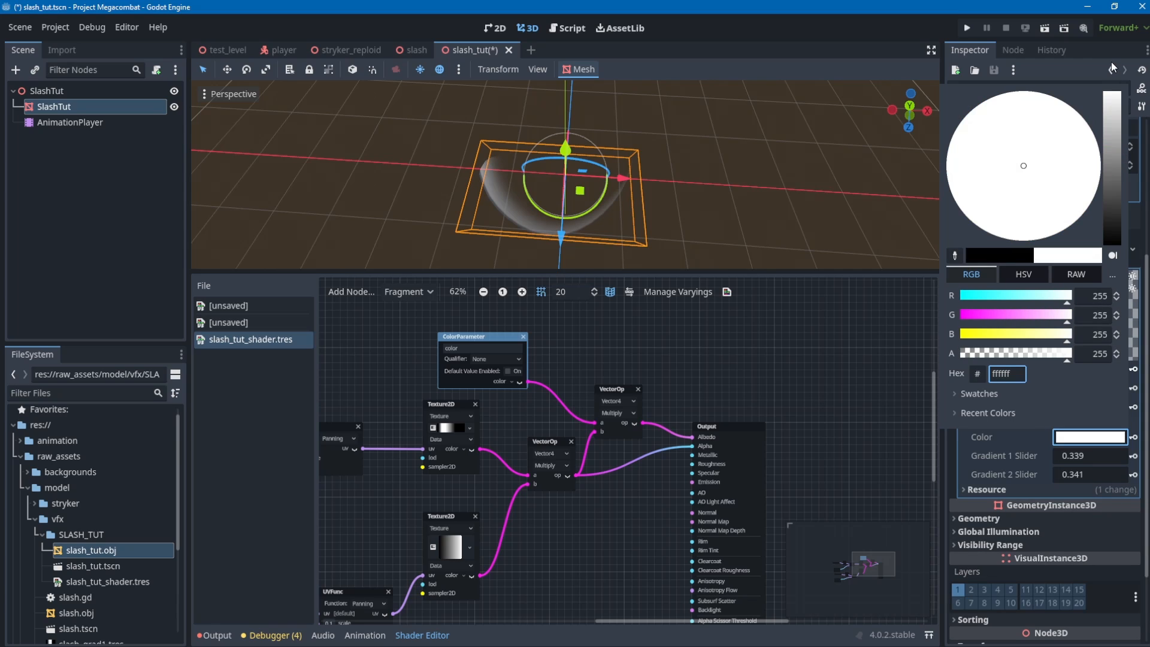
{"action": "left_click", "coordinate": [999, 276]}
{"action": "left_click", "coordinate": [1019, 295]}
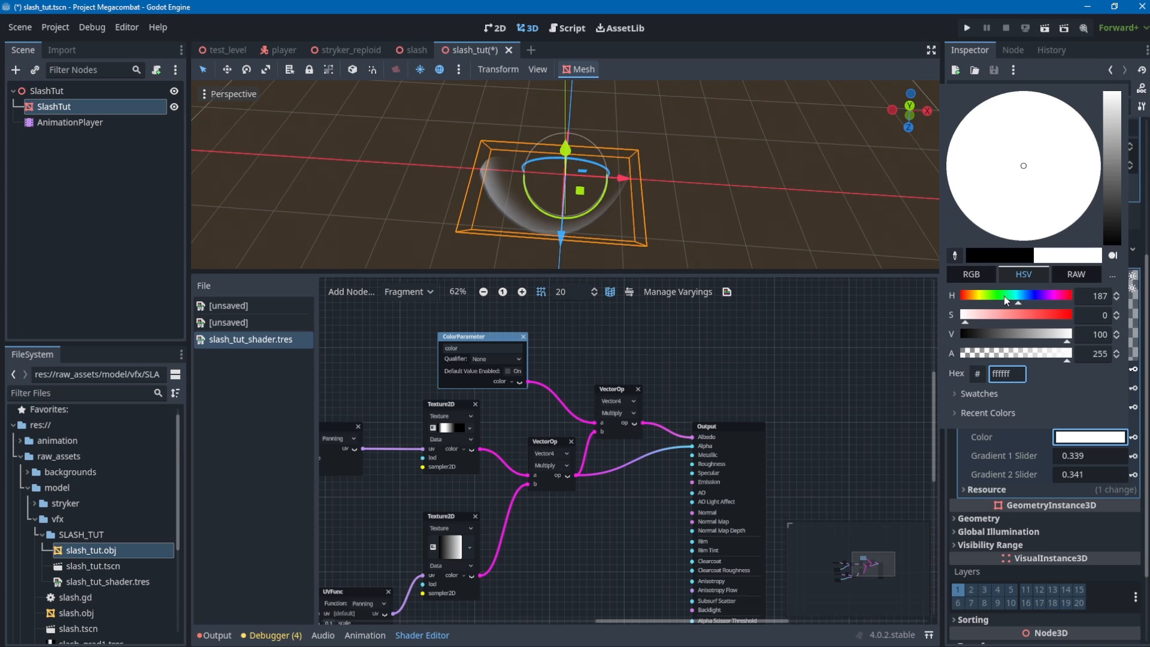
{"action": "mouse_move", "coordinate": [1014, 316]}
{"action": "left_mouse_down"}
{"action": "mouse_move", "coordinate": [1056, 318]}
{"action": "mouse_move", "coordinate": [1019, 299]}
{"action": "left_mouse_up"}
{"action": "left_click", "coordinate": [584, 397]}
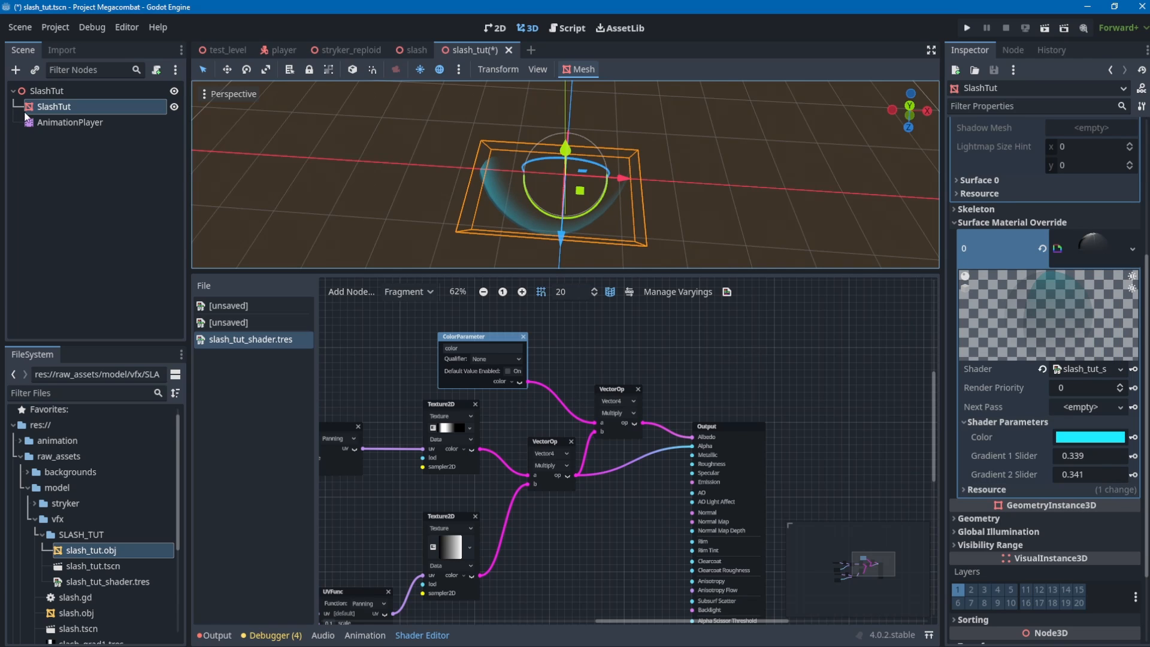
Open the AnimationPlayer's slash animation and scrub through it to 0 seconds to review the coloured effect.
{"action": "left_click", "coordinate": [56, 139]}
{"action": "left_click", "coordinate": [55, 108]}
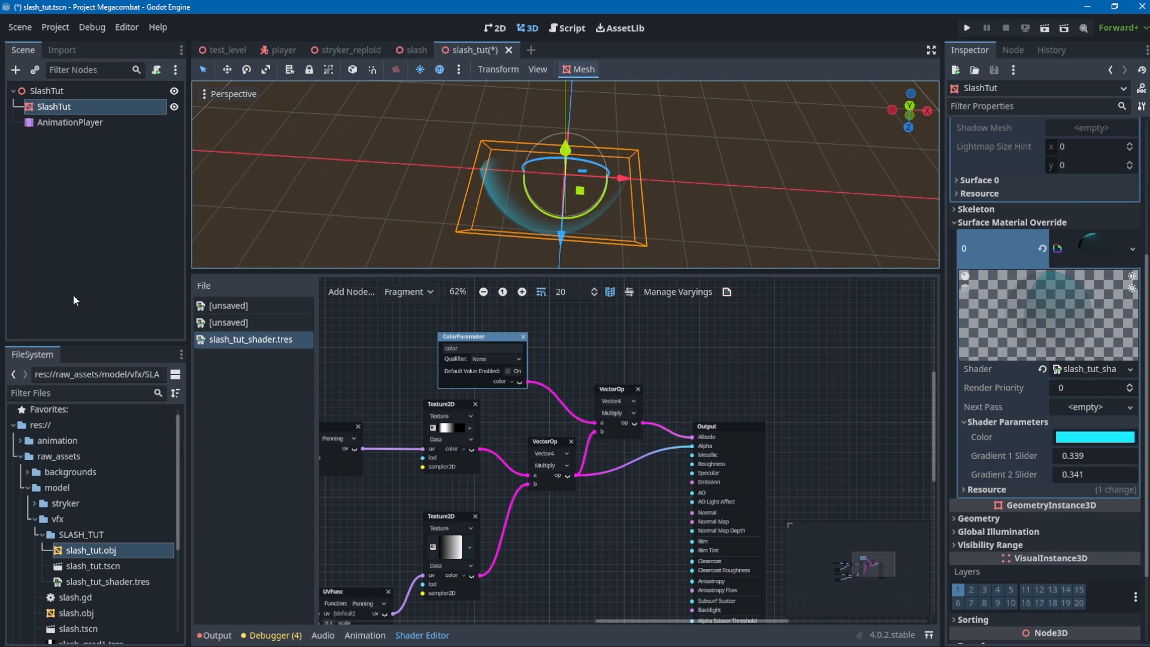
{"action": "left_click", "coordinate": [76, 124]}
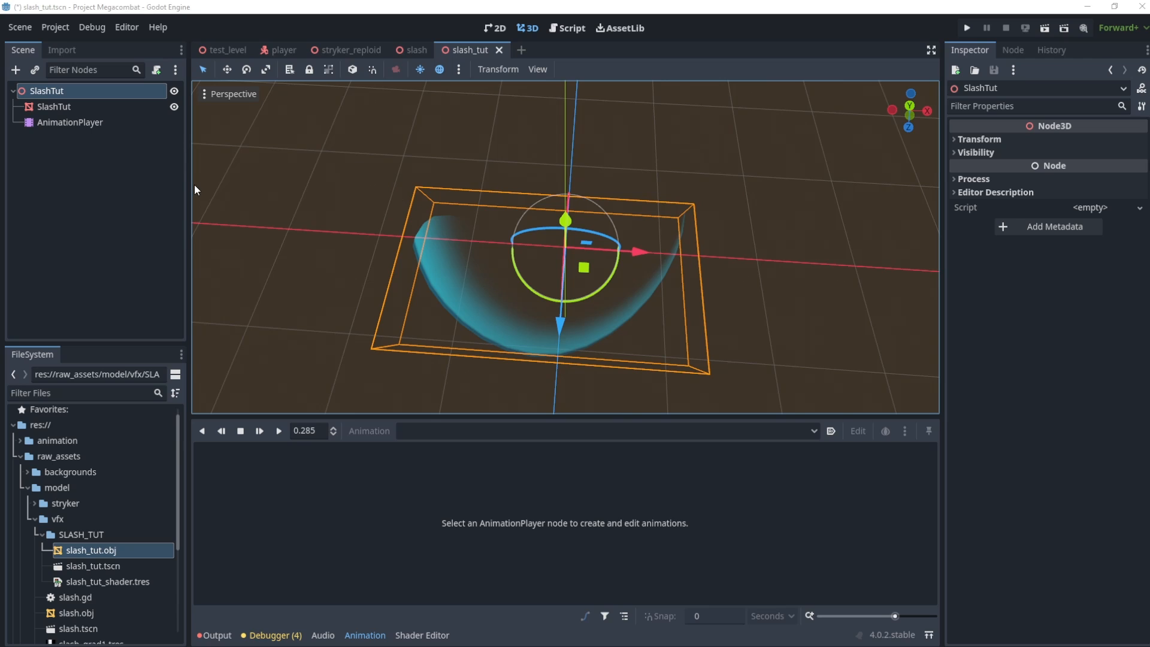
{"action": "left_click", "coordinate": [66, 123]}
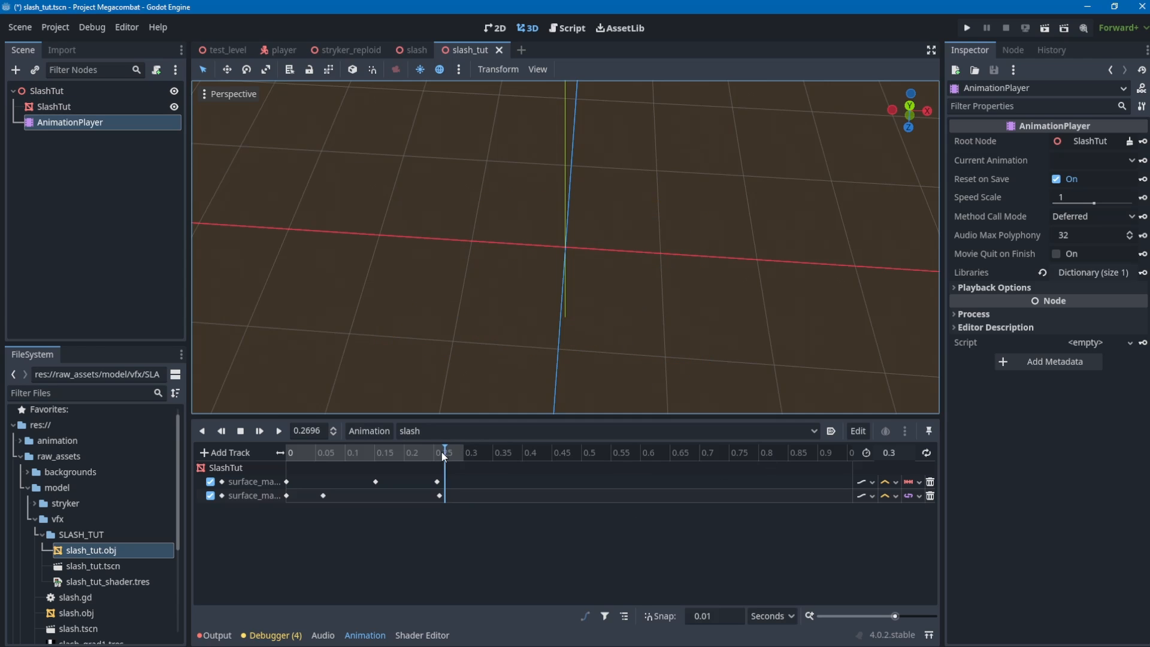
{"action": "left_click_drag", "start_coordinate": [371, 452], "coordinate": [245, 459]}
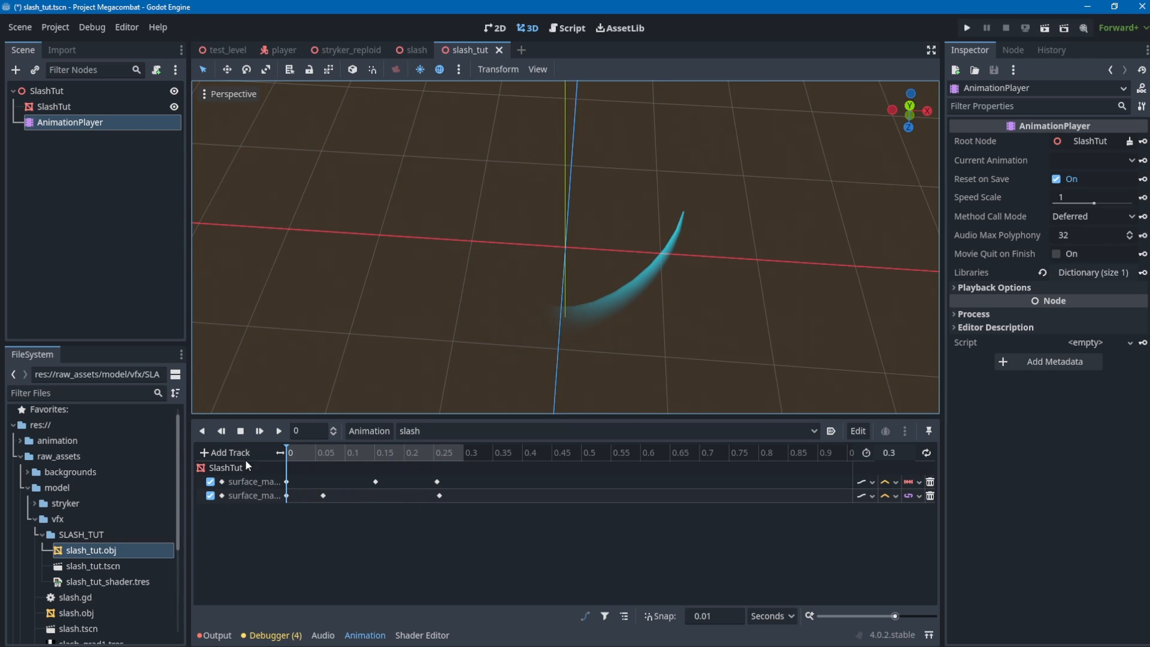
Attach a new GDScript named slash_tut.gd, inheriting Node3D, to the scene's root SlashTut node.
{"action": "right_click", "coordinate": [66, 86]}
{"action": "left_click", "coordinate": [112, 193]}
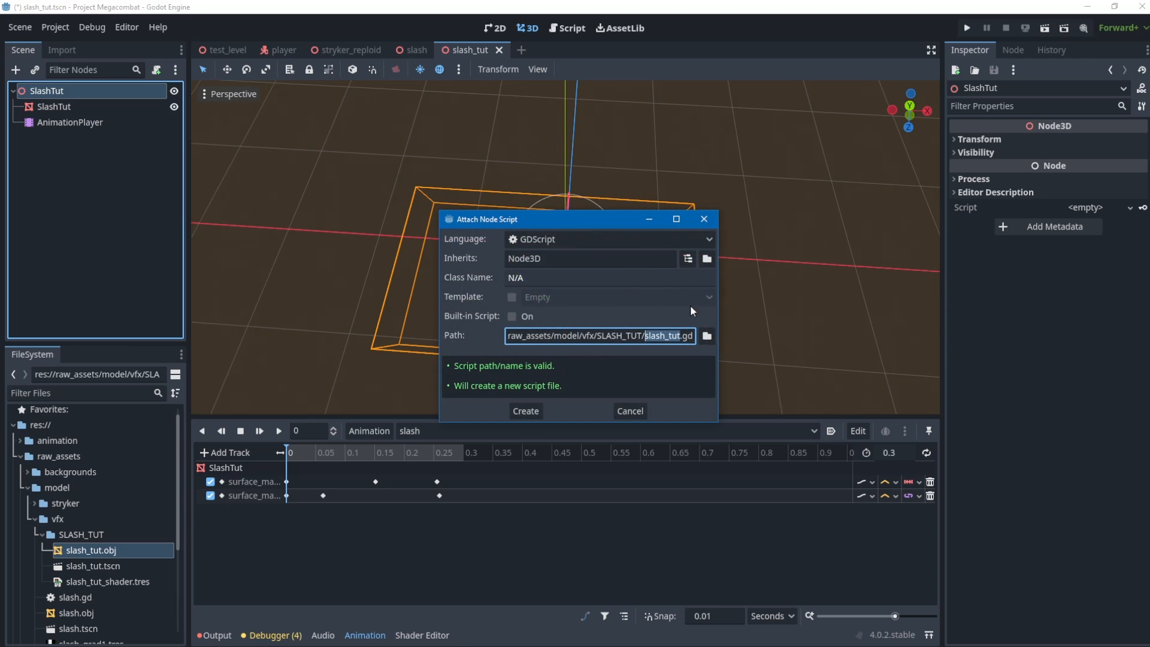
{"action": "left_click", "coordinate": [528, 412]}
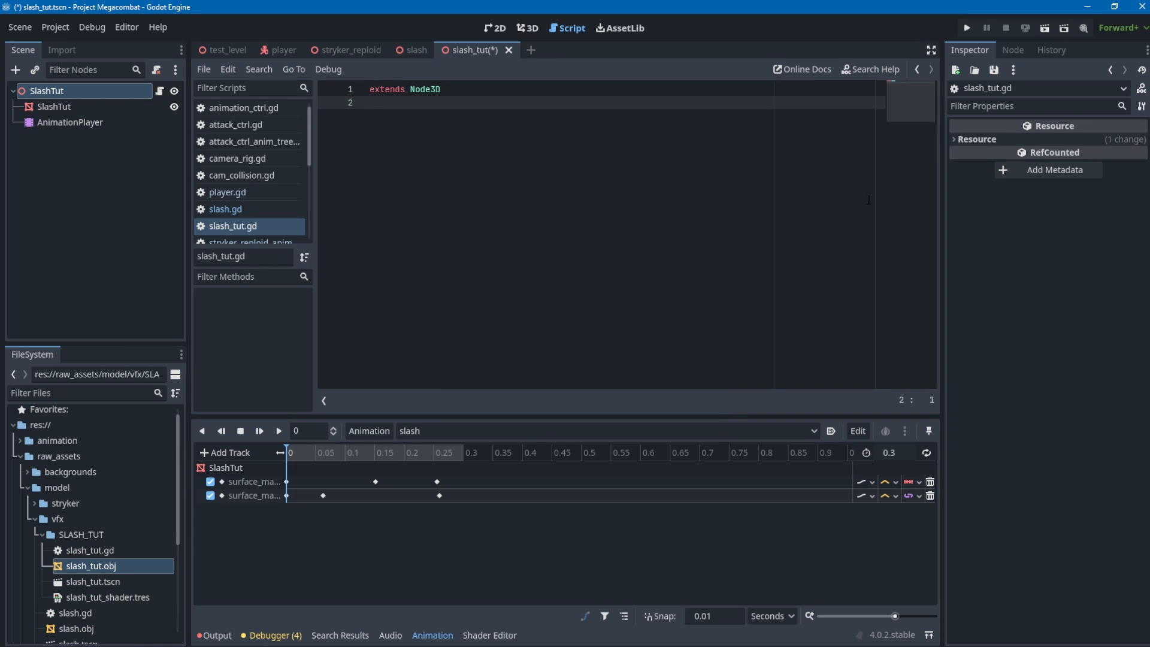
{"action": "key", "text": "Return"}
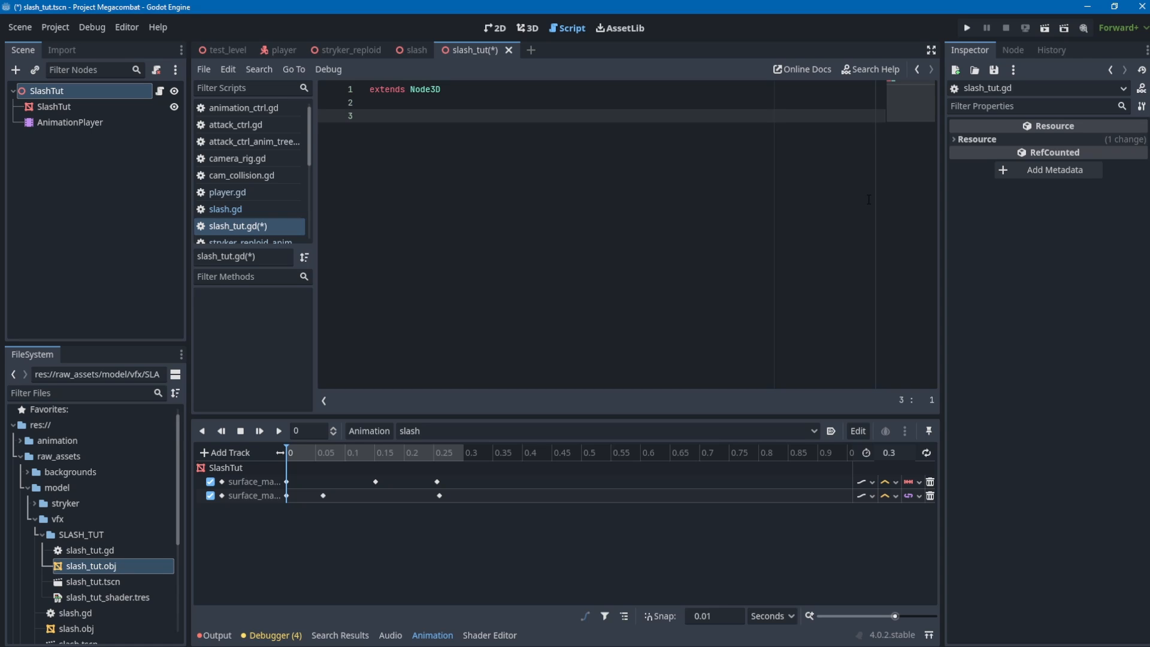
{"action": "type", "text": "expor"}
{"action": "key", "text": "BackSpace"}
{"action": "key", "text": "BackSpace"}
{"action": "key", "text": "BackSpace"}
{"action": "key", "text": "BackSpace"}
{"action": "key", "text": "BackSpace"}
{"action": "key", "text": "BackSpace"}
{"action": "key", "text": "BackSpace"}
{"action": "type", "text": "@export "}
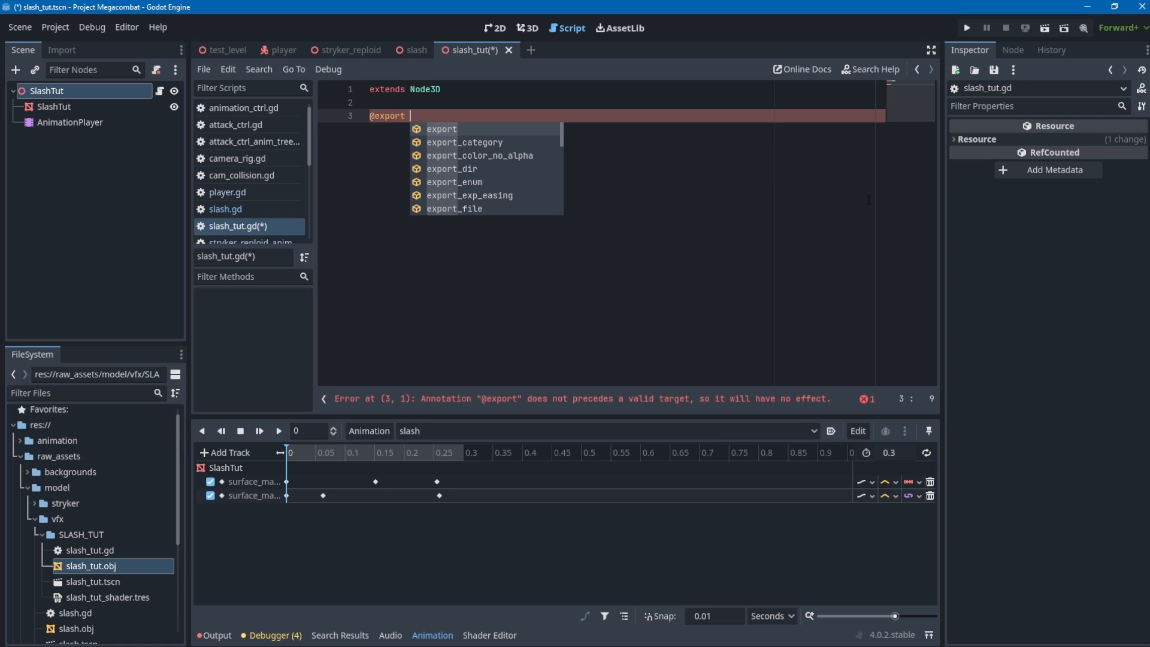
{"action": "type", "text": "play"}
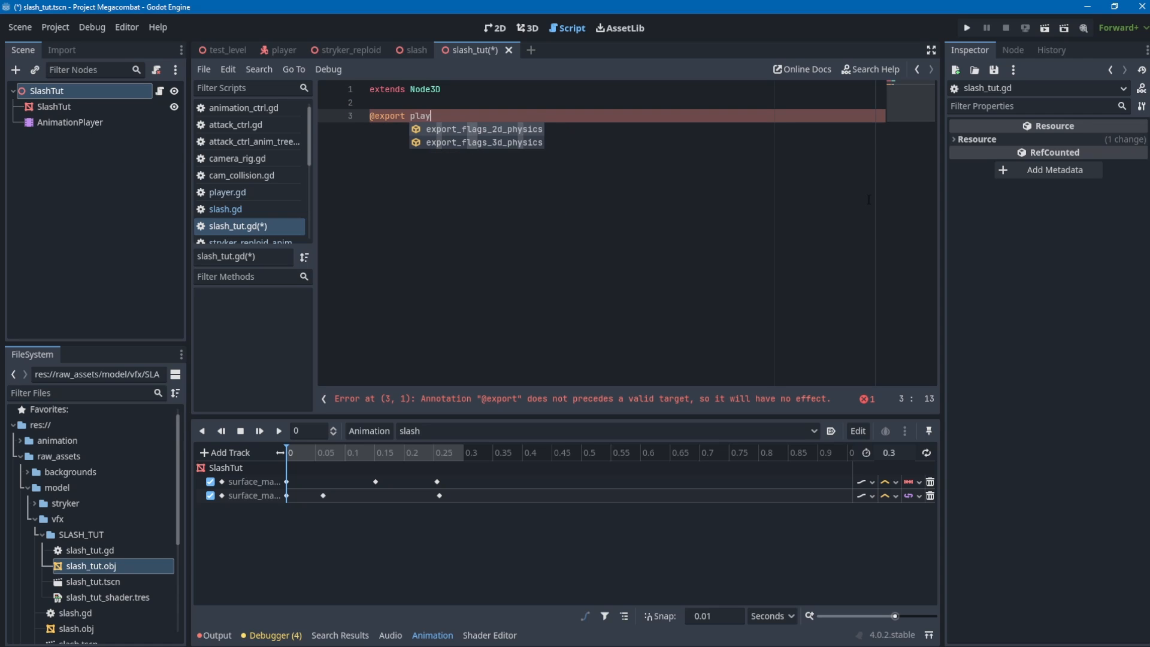
Give the exported play declaration on line 3 of slash_tut.gd a default value of false.
{"action": "key", "text": "Escape"}
{"action": "key", "text": "Return"}
{"action": "key", "text": "Return"}
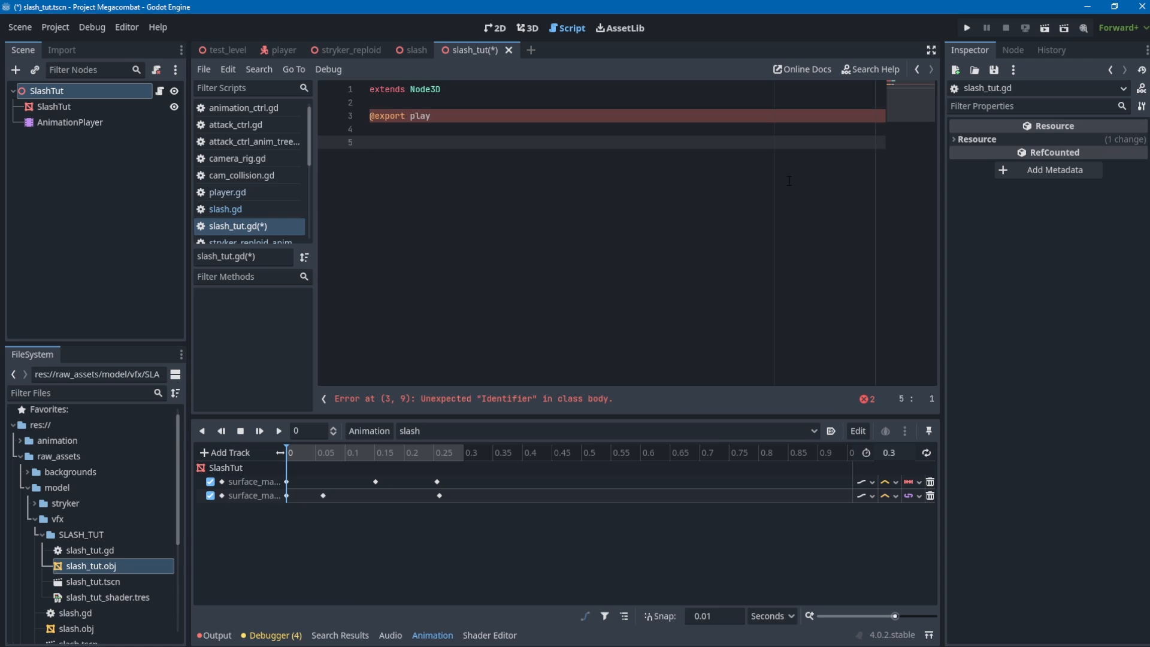
{"action": "key", "text": "BackSpace"}
{"action": "key", "text": "BackSpace"}
{"action": "type", "text": "="}
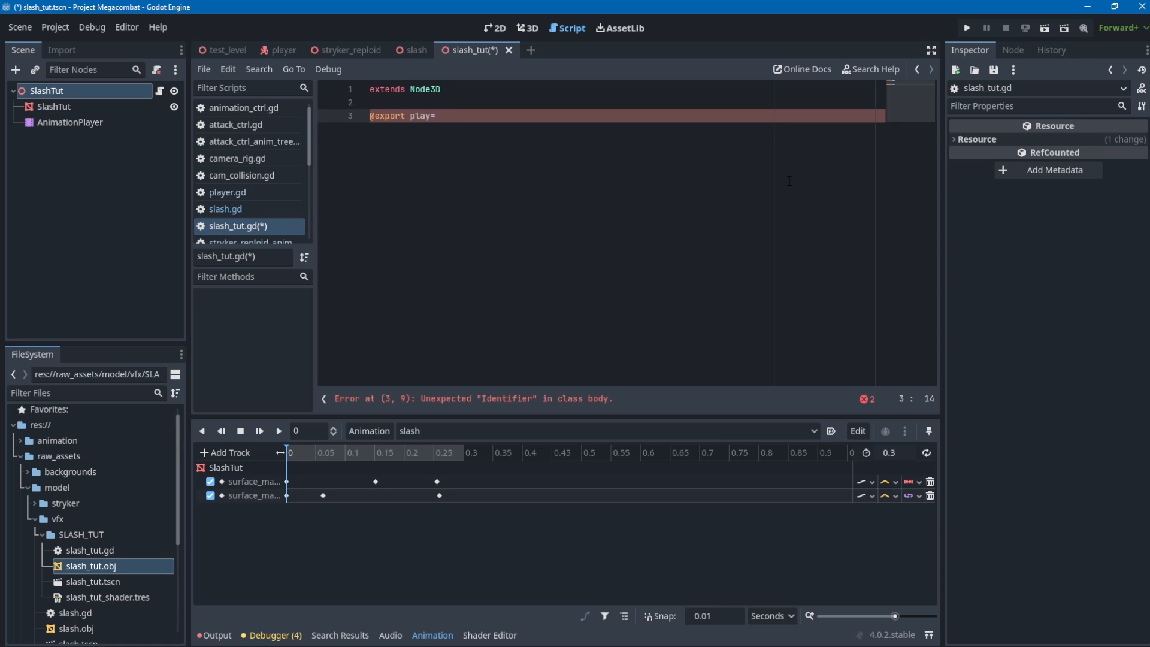
{"action": "type", "text": "false"}
Add a _physics_process(delta) function header on line 5, below the play declaration.
{"action": "key", "text": "Return"}
{"action": "key", "text": "Return"}
{"action": "type", "text": "f"}
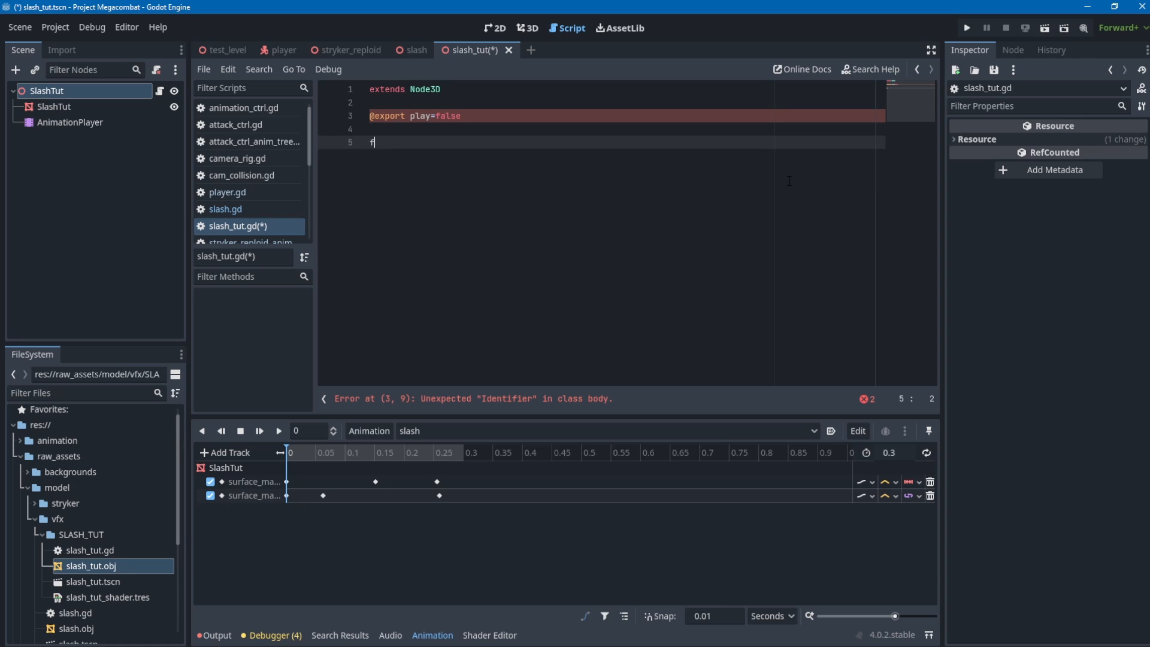
{"action": "type", "text": "unc _"}
{"action": "type", "text": "["}
{"action": "type", "text": "physics_process(delta):"}
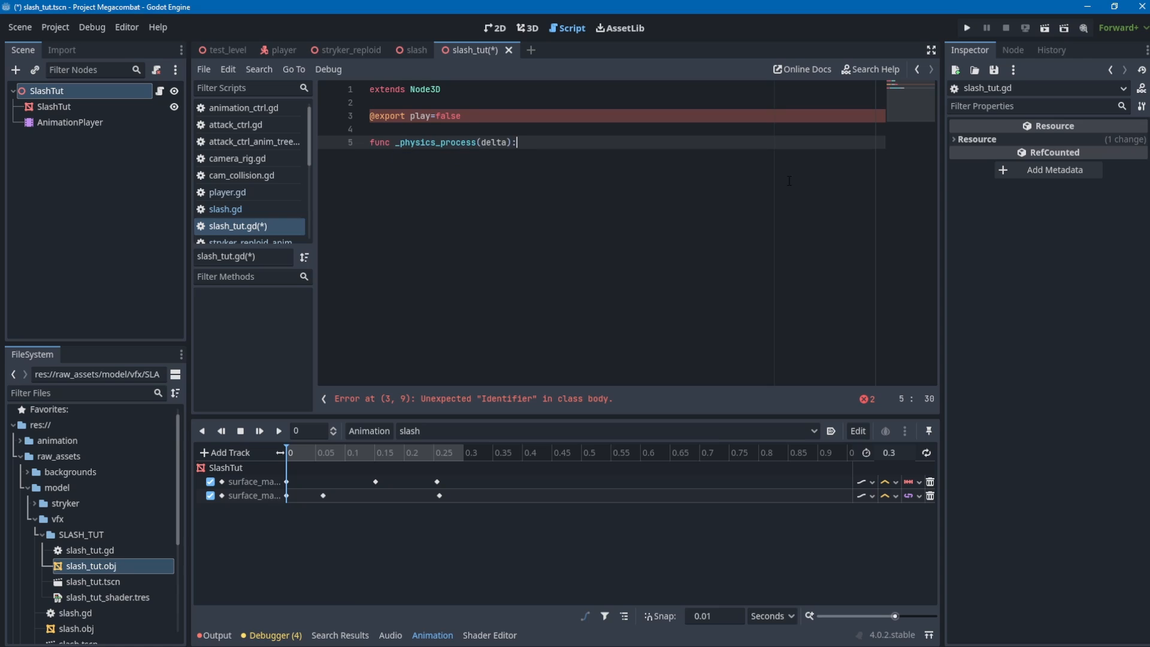
{"action": "key", "text": "Return"}
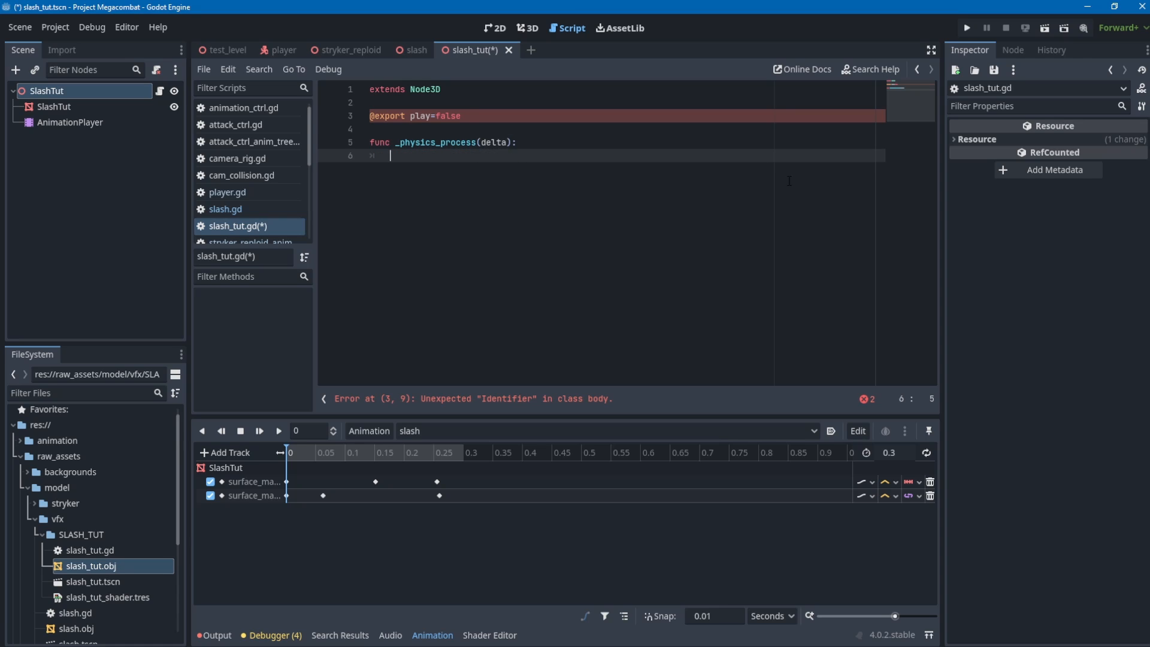
Fill the function with an if play: condition that calls $AnimationPlayer.play("slash"), and save the script.
{"action": "type", "text": "if play:"}
{"action": "key", "text": "Return"}
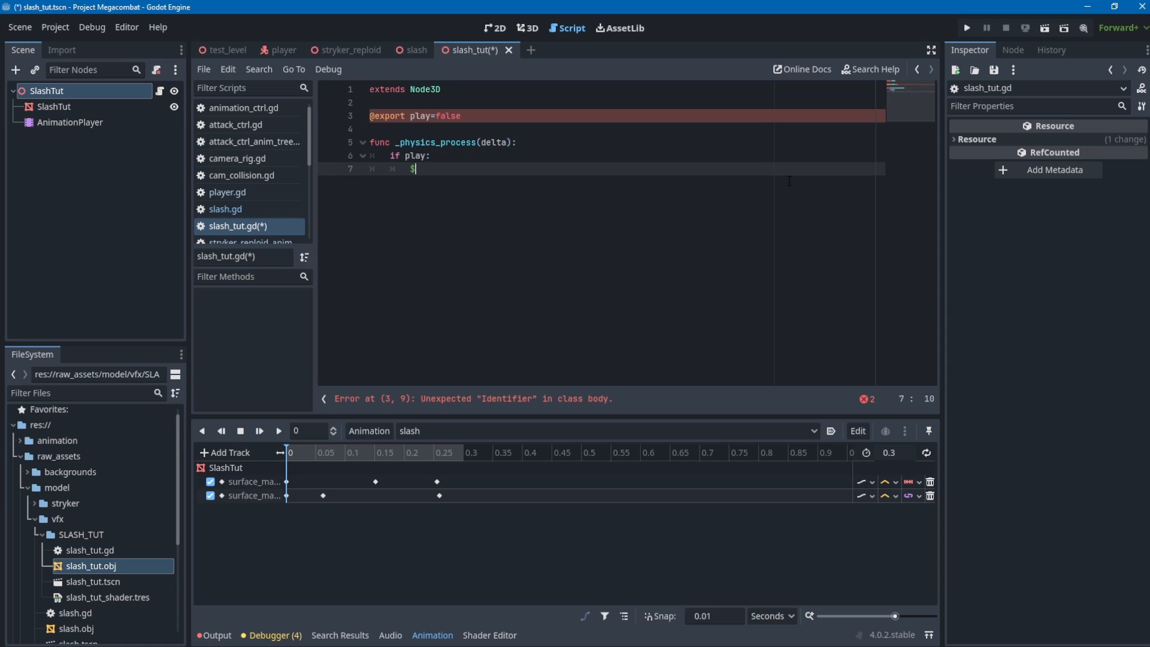
{"action": "type", "text": "$a"}
{"action": "key", "text": "Return"}
{"action": "type", "text": ".play"}
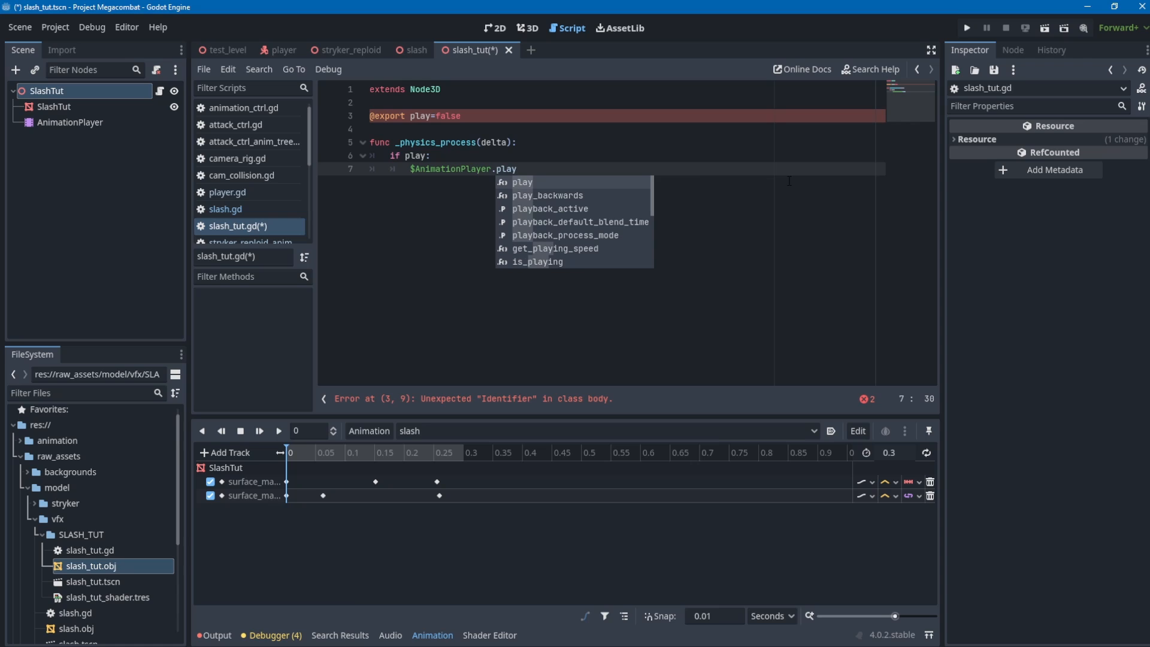
{"action": "type", "text": "("}
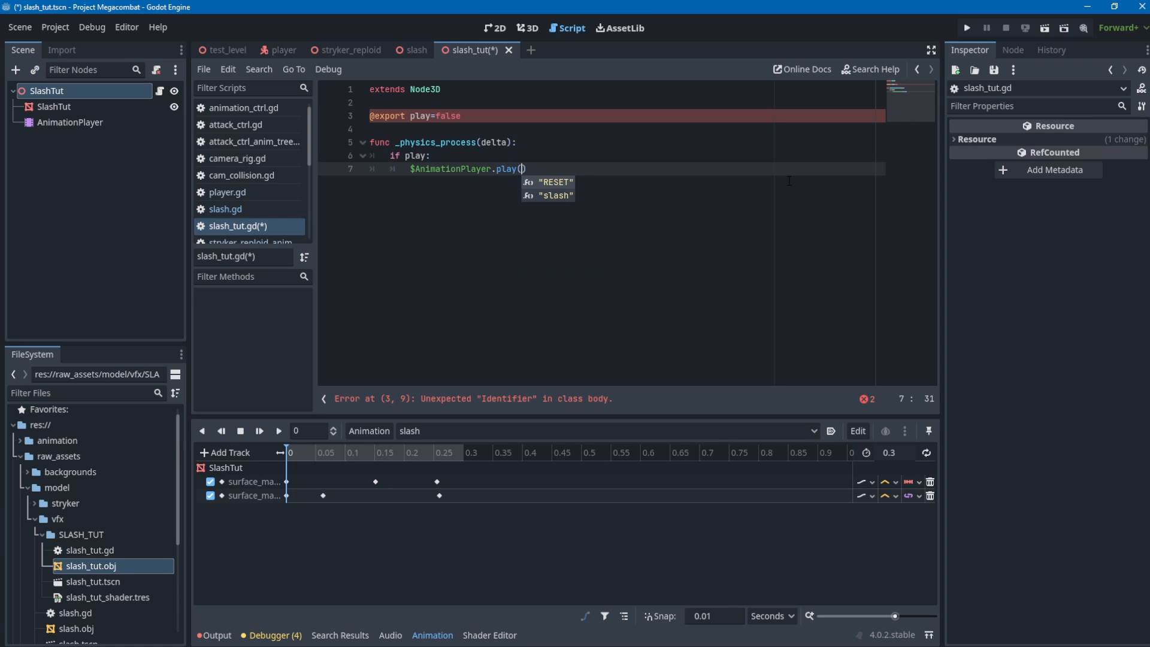
{"action": "key", "text": "Down"}
{"action": "key", "text": "Return"}
{"action": "type", "text": ")"}
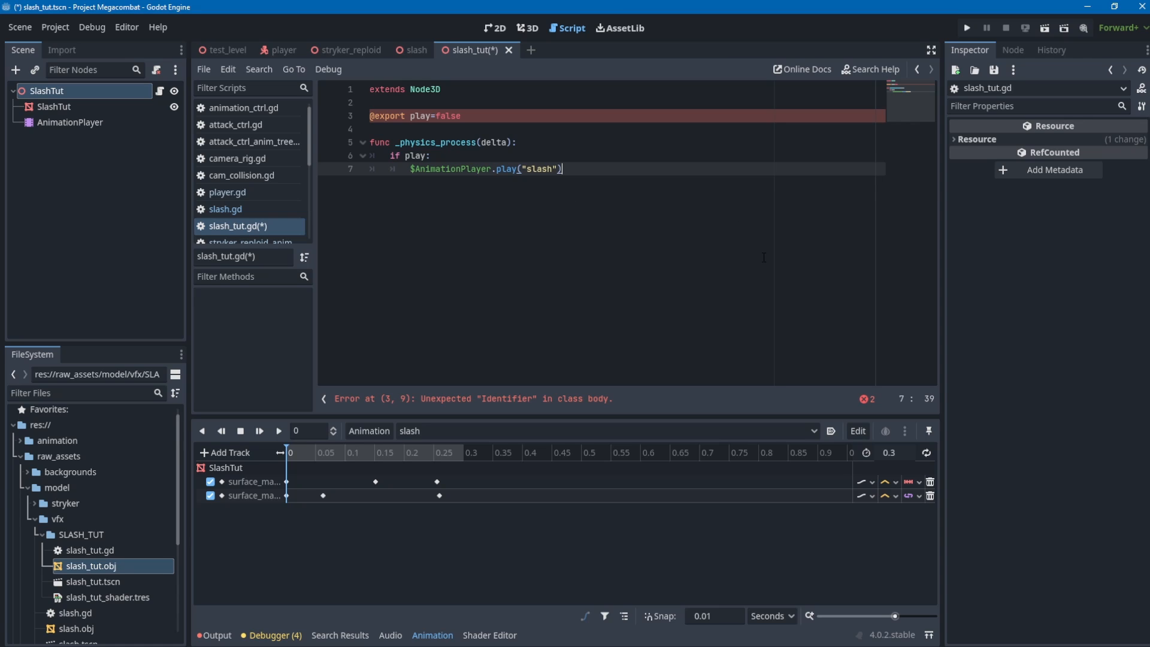
{"action": "key", "text": "ctrl+s"}
{"action": "left_click", "coordinate": [106, 120]}
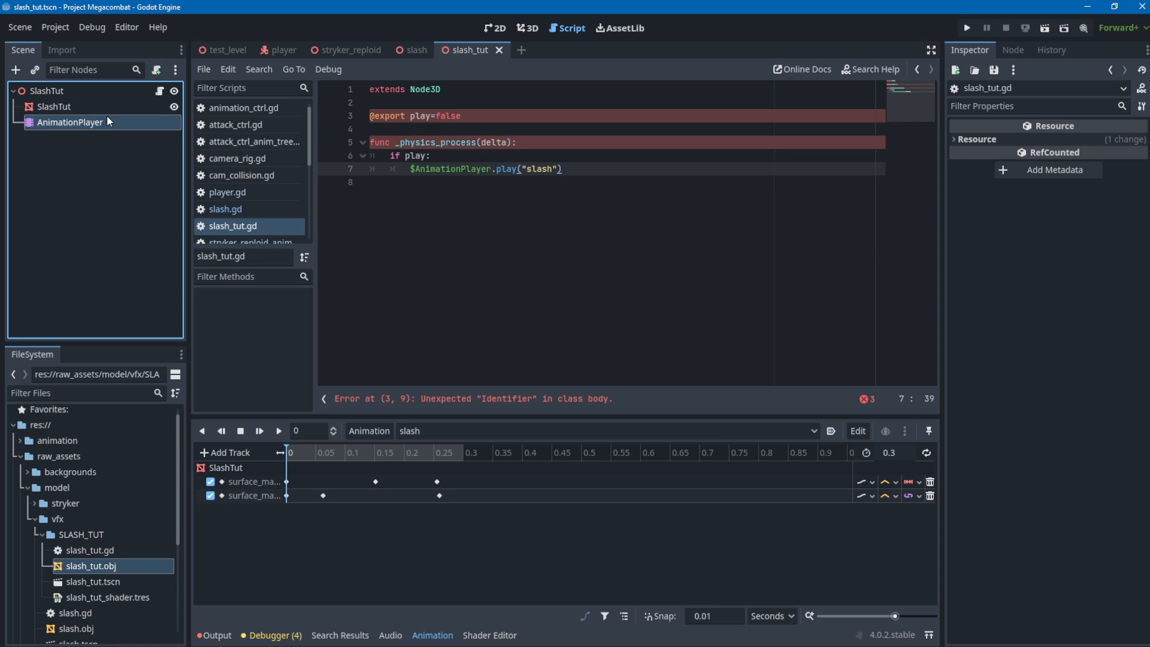
{"action": "left_click", "coordinate": [67, 123]}
{"action": "left_click", "coordinate": [88, 90]}
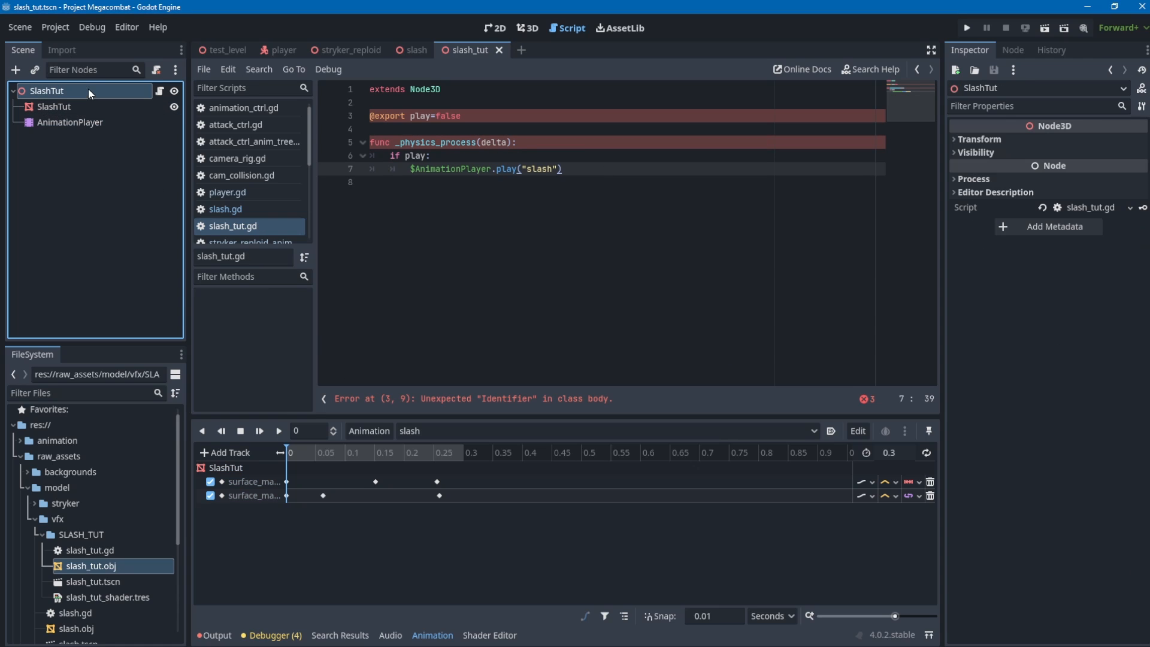
{"action": "left_click", "coordinate": [406, 116]}
{"action": "type", "text": "var"}
{"action": "key", "text": "ctrl+s"}
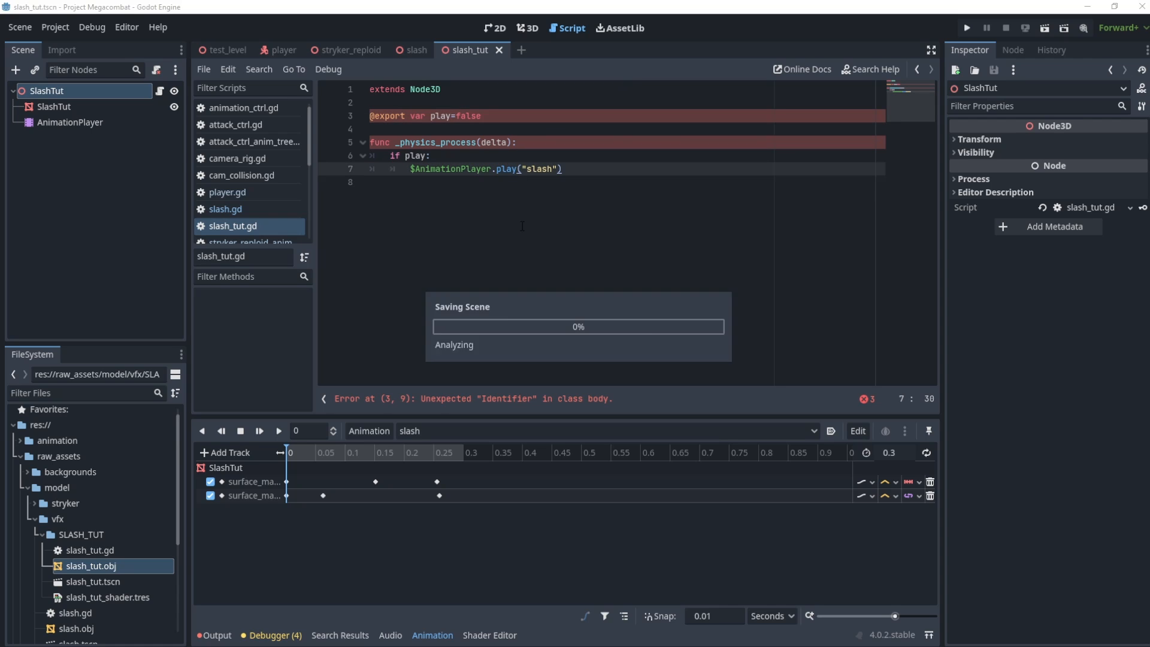
{"action": "left_click", "coordinate": [41, 121]}
{"action": "left_click", "coordinate": [55, 106]}
{"action": "left_click", "coordinate": [48, 91]}
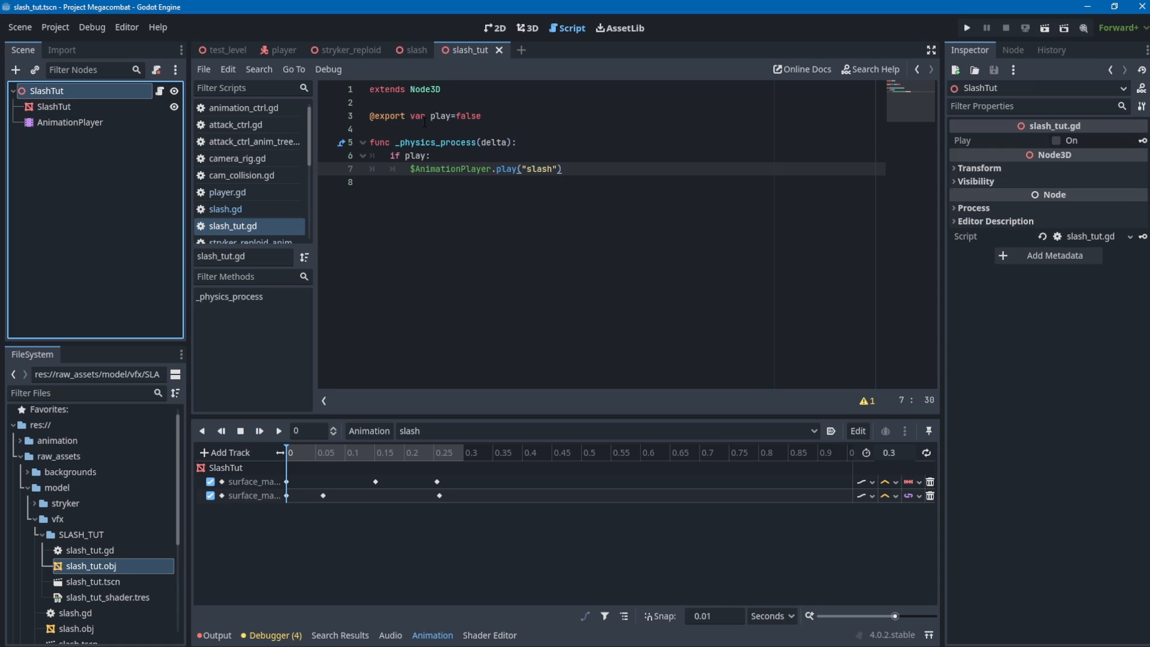
Review the exported play variable, the _physics_process function and the slash playback call in the script.
{"action": "double_click", "coordinate": [440, 116]}
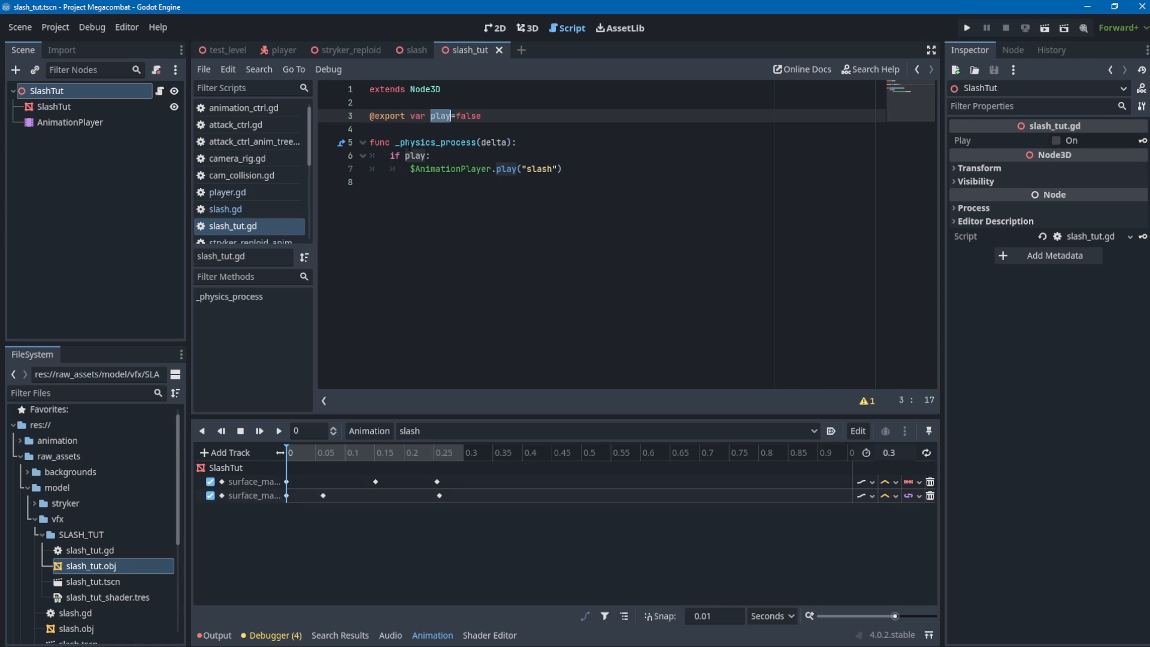
{"action": "left_click_drag", "start_coordinate": [406, 144], "coordinate": [530, 146]}
{"action": "left_click", "coordinate": [545, 157]}
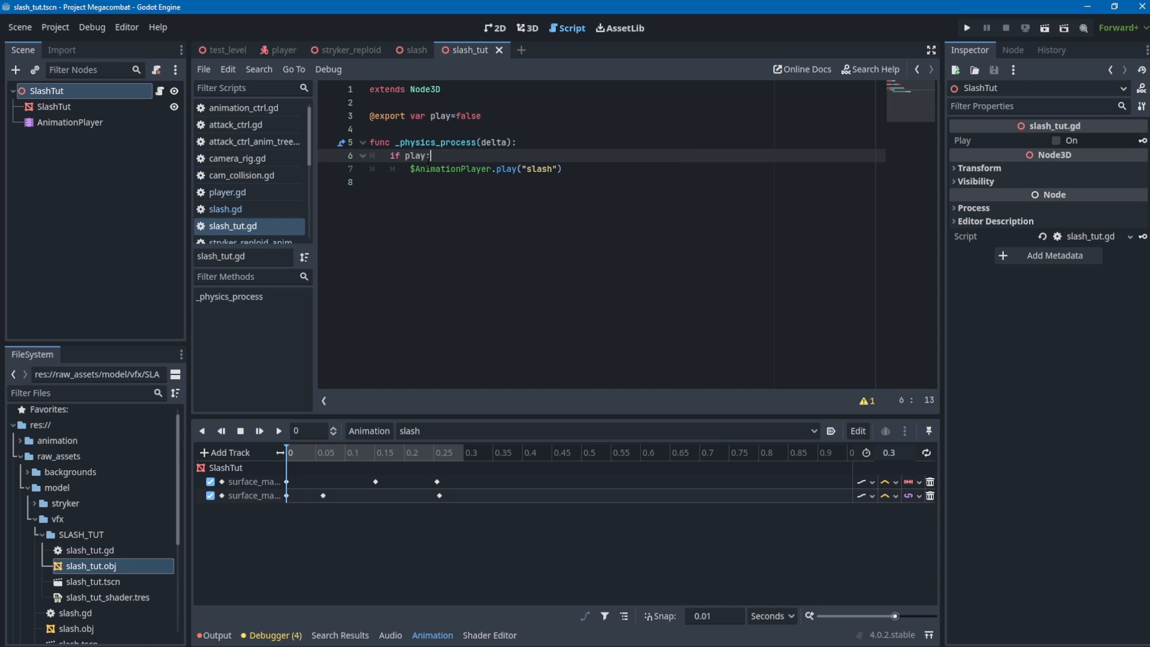
{"action": "left_click_drag", "start_coordinate": [415, 171], "coordinate": [557, 184]}
{"action": "left_click", "coordinate": [431, 239]}
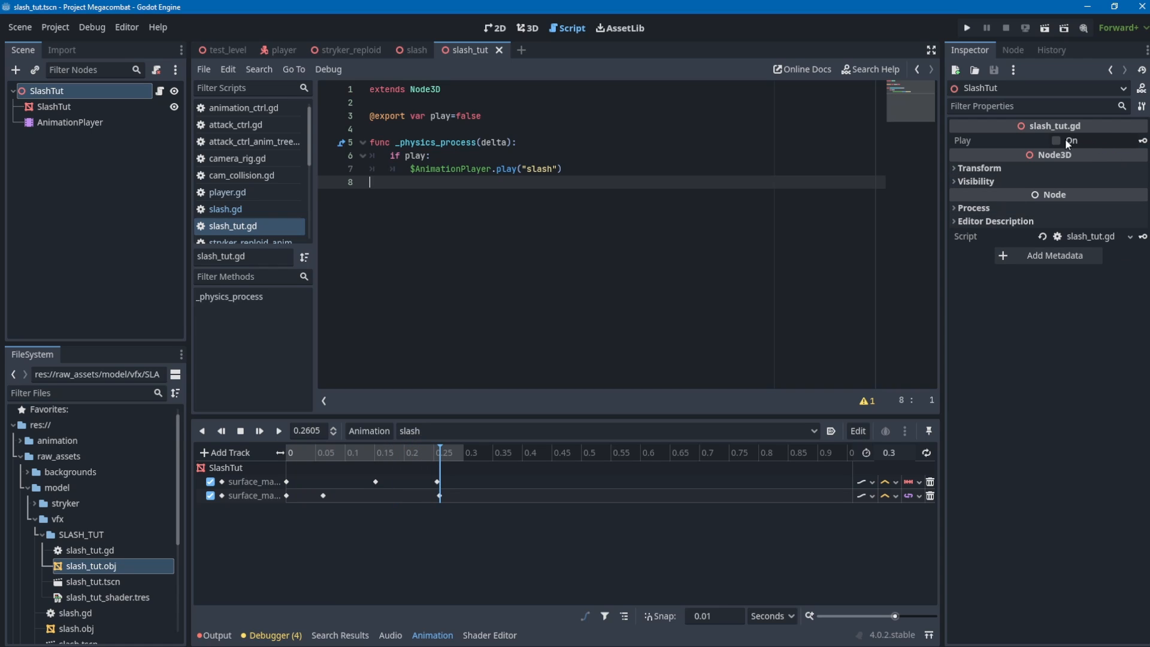
Keyframe Play as off in the slash animation with a RESET track, move the key to about 0.28 s, and save the scene.
{"action": "left_click", "coordinate": [1143, 141]}
{"action": "left_click", "coordinate": [496, 345]}
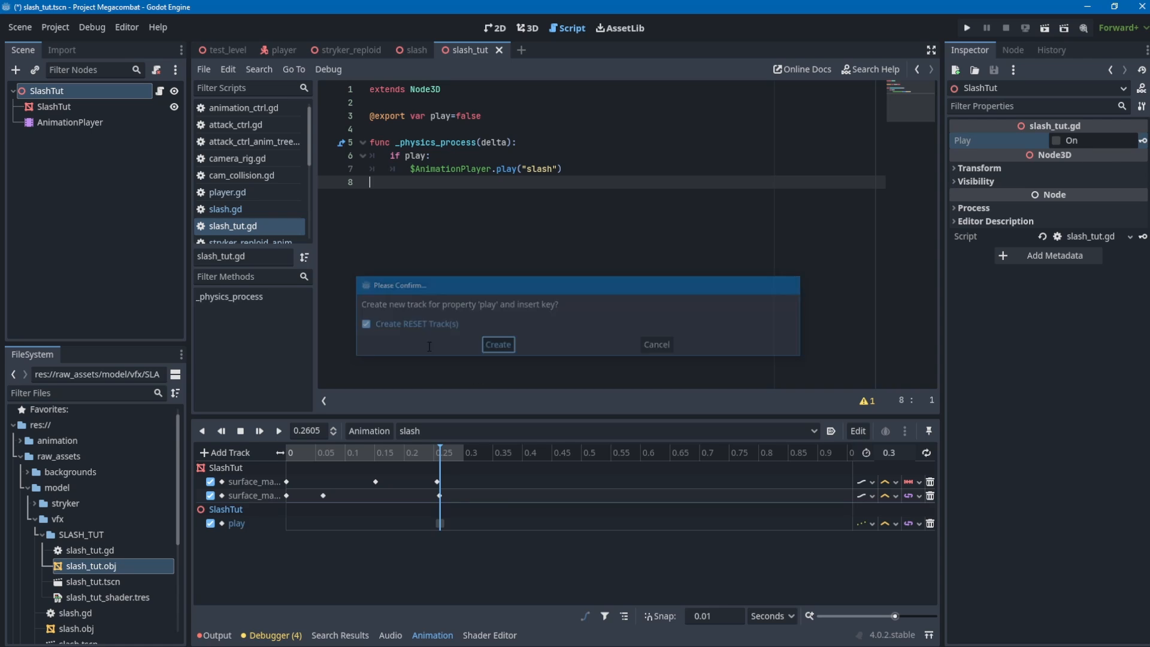
{"action": "left_click_drag", "start_coordinate": [430, 449], "coordinate": [300, 452]}
{"action": "left_click_drag", "start_coordinate": [438, 523], "coordinate": [450, 522]}
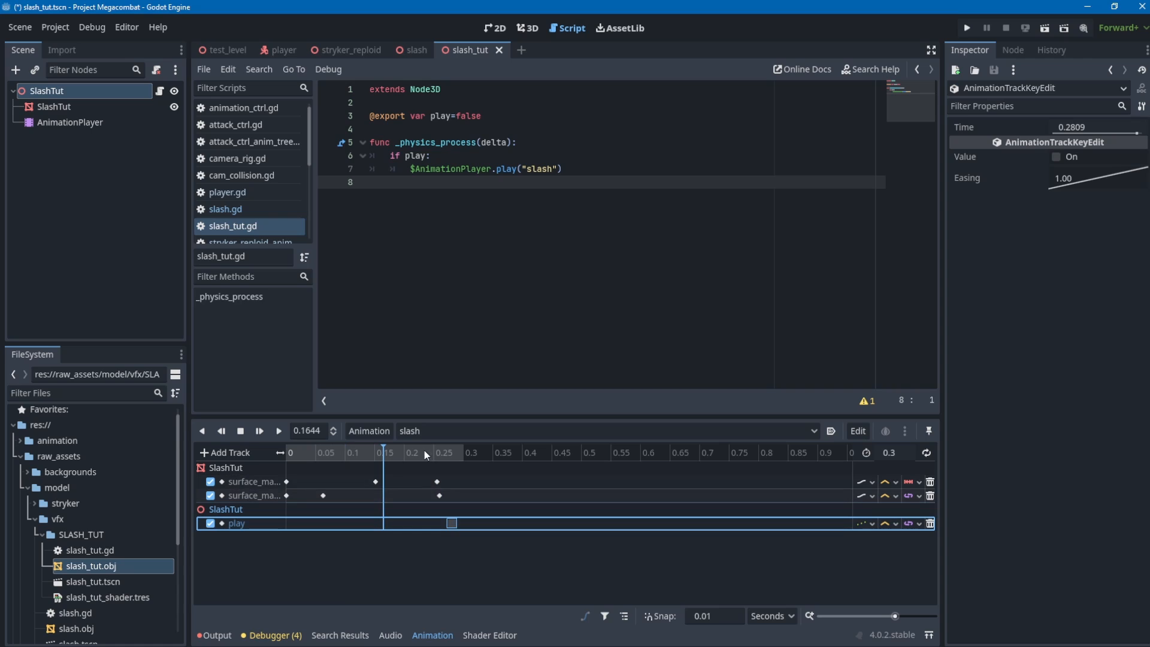
{"action": "left_click_drag", "start_coordinate": [420, 451], "coordinate": [451, 451]}
{"action": "left_click_drag", "start_coordinate": [452, 451], "coordinate": [462, 475]}
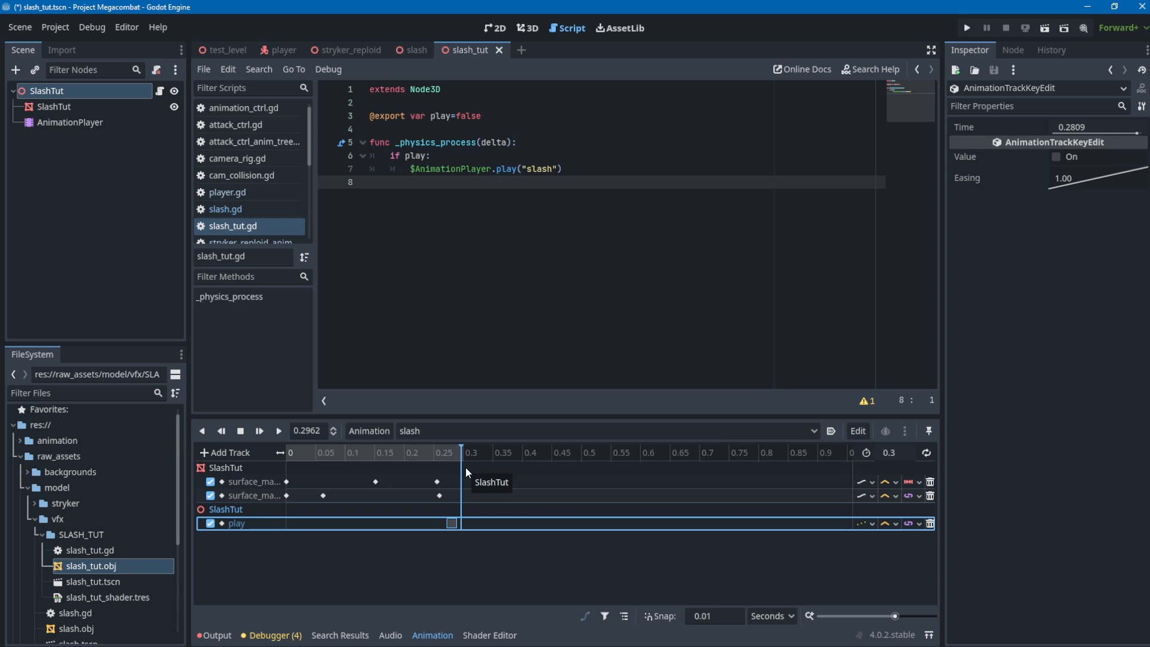
{"action": "left_click", "coordinate": [473, 539]}
{"action": "key", "text": "ctrl+s"}
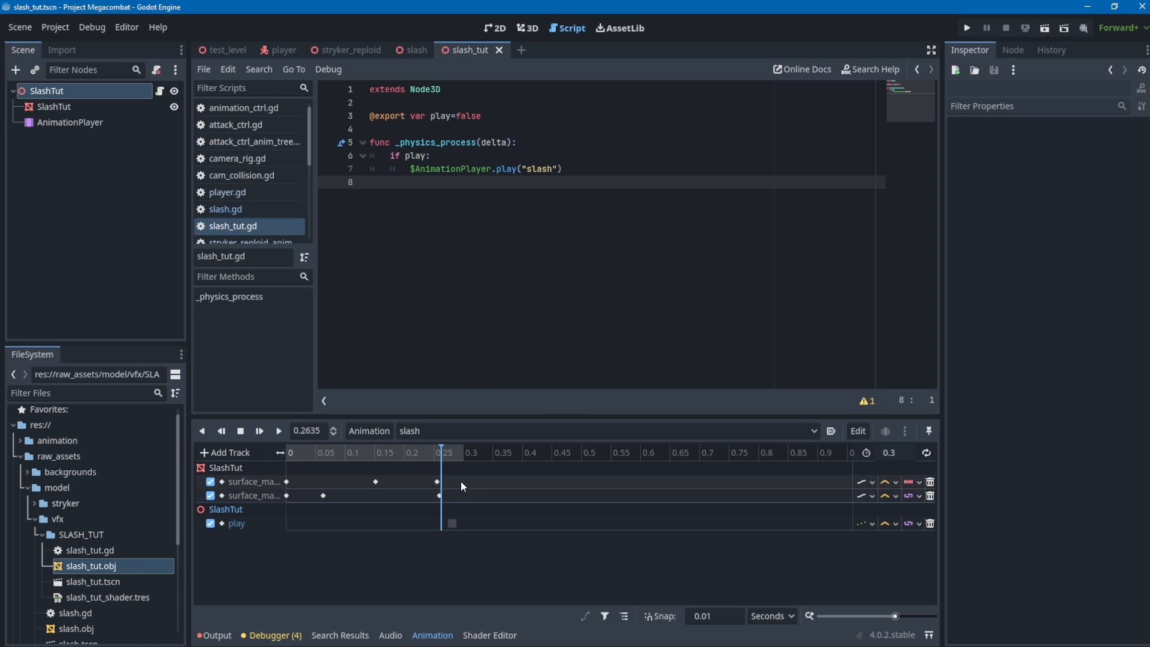
Open the stryker_reploid scene and examine the slash instances grouped under its slashes node.
{"action": "left_click", "coordinate": [350, 49]}
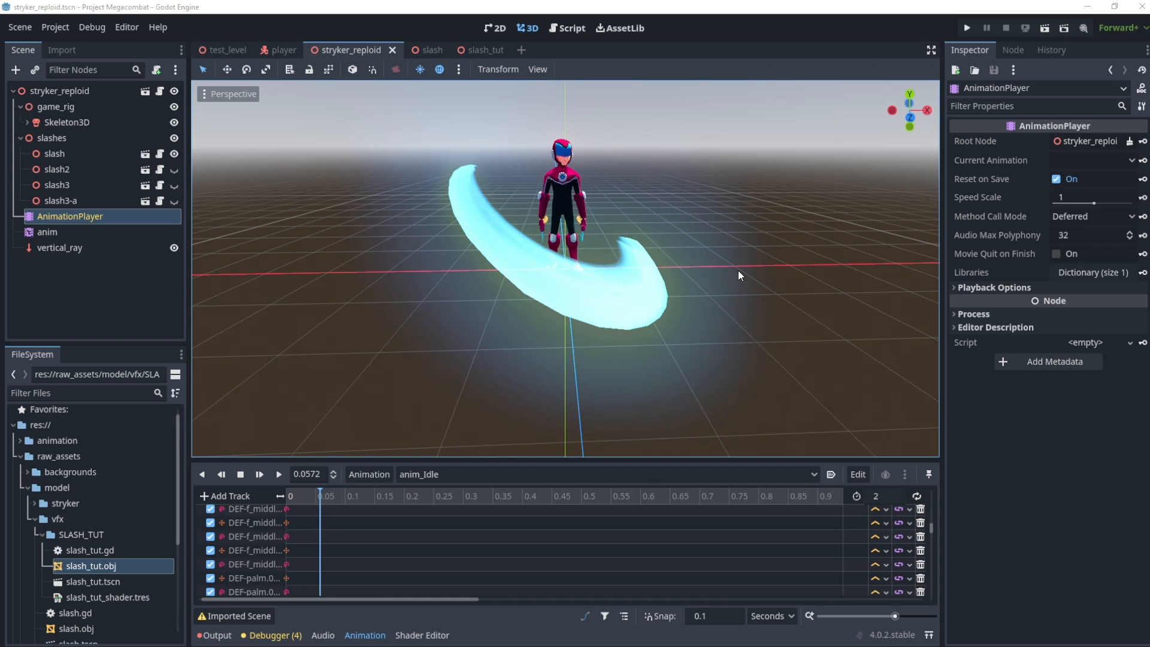
{"action": "left_click", "coordinate": [620, 234]}
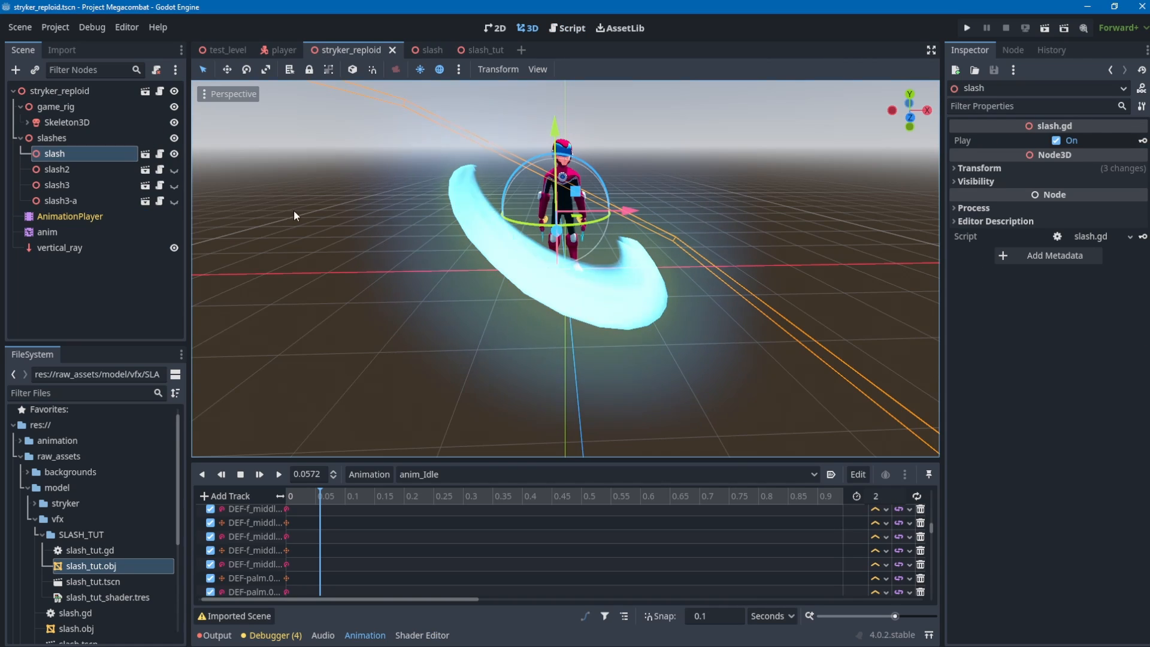
{"action": "left_click", "coordinate": [63, 169]}
{"action": "left_click", "coordinate": [63, 203]}
{"action": "left_click", "coordinate": [62, 168]}
{"action": "left_click", "coordinate": [74, 154]}
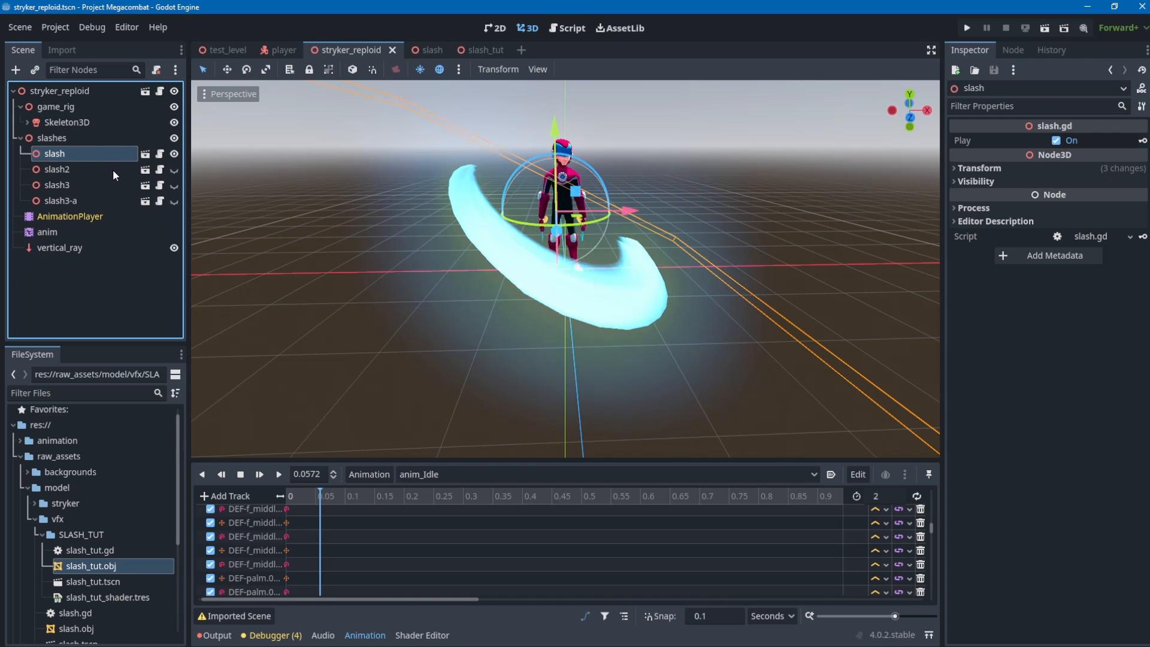
{"action": "left_click", "coordinate": [95, 173]}
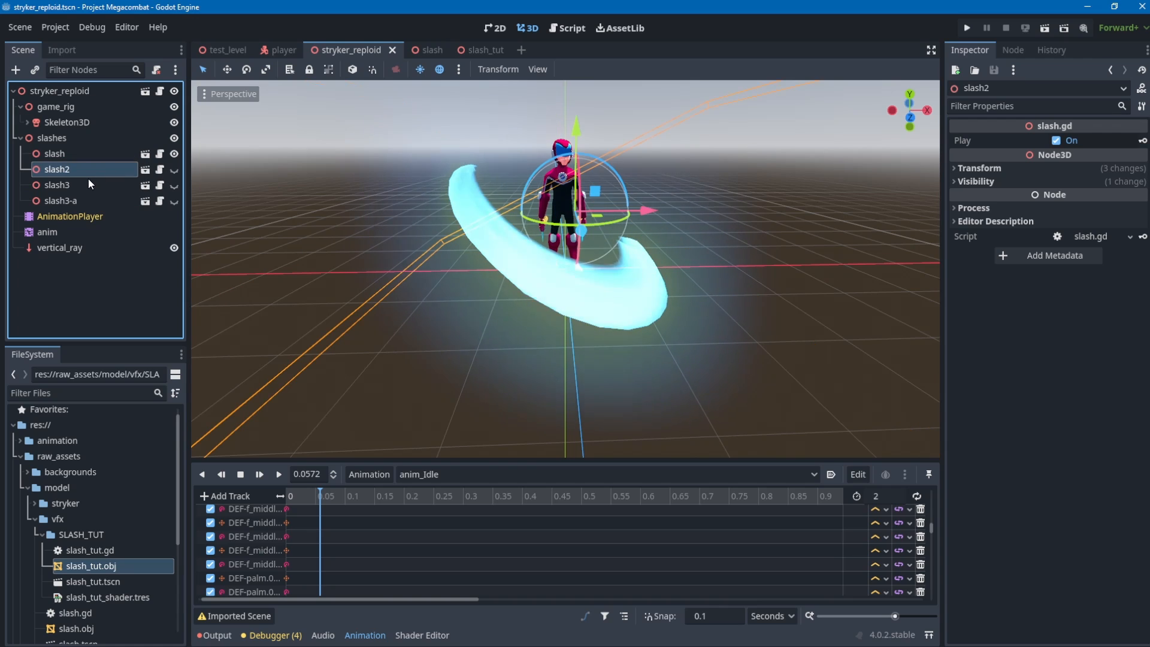
Make the slash2, slash3 and slash3-a instances visible alongside slash.
{"action": "left_click", "coordinate": [174, 169]}
{"action": "left_click", "coordinate": [174, 185]}
{"action": "left_click", "coordinate": [174, 201]}
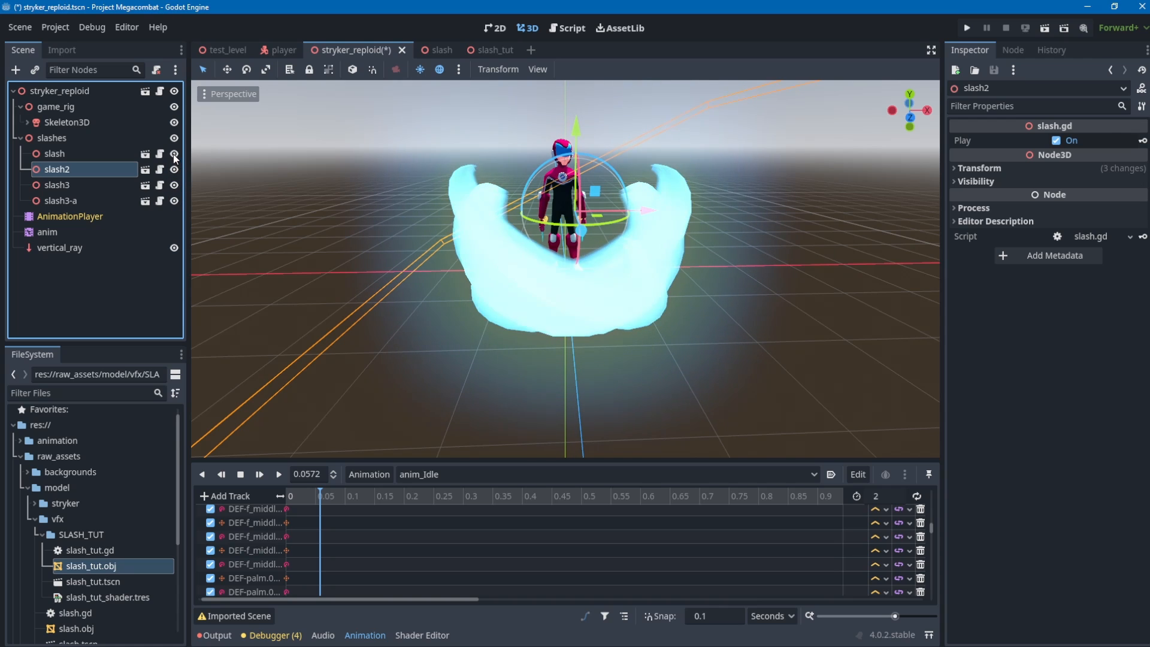
Hide slash and slash2 to view only the slash3 and slash3-a instances around the character.
{"action": "left_click", "coordinate": [88, 154]}
{"action": "left_click", "coordinate": [77, 185]}
{"action": "left_click", "coordinate": [174, 170]}
{"action": "left_click", "coordinate": [175, 155]}
{"action": "scroll", "coordinate": [524, 292], "scroll_direction": "down", "scroll_amount": 4}
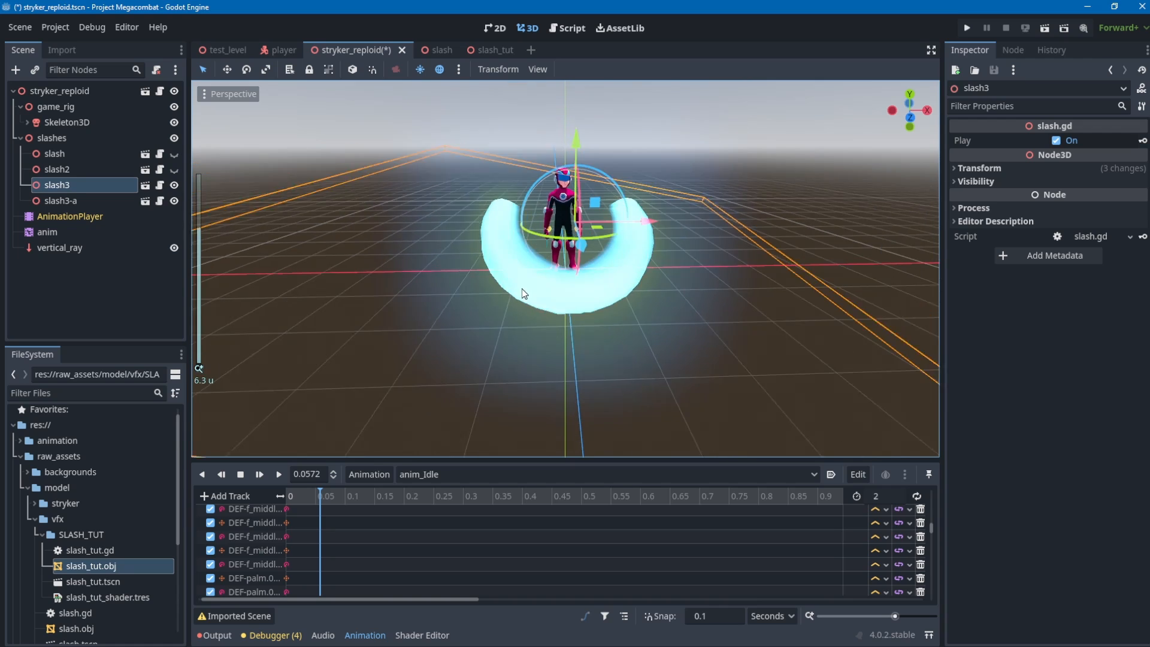
{"action": "middle_click_drag", "start_coordinate": [524, 292], "coordinate": [639, 250]}
{"action": "scroll", "coordinate": [640, 254], "scroll_direction": "up", "scroll_amount": 3}
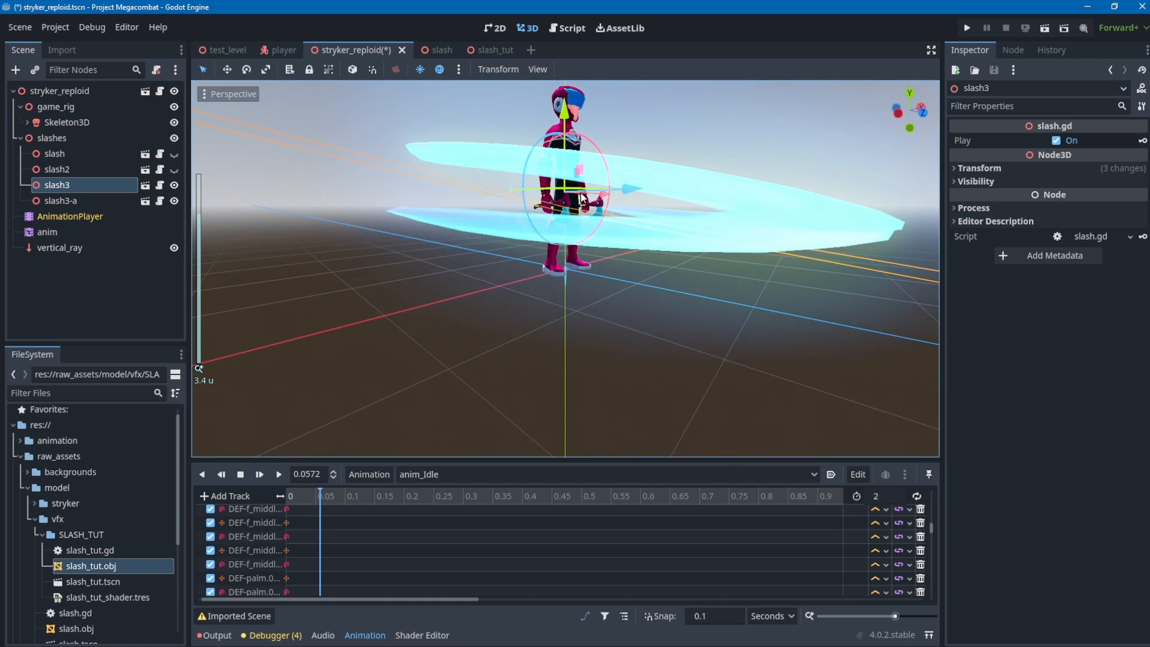
Hide slash3 and slash3-a and show slash and slash2 again to compare how the two diagonal slashes are oriented.
{"action": "left_click", "coordinate": [174, 185]}
{"action": "left_click", "coordinate": [174, 201]}
{"action": "left_click", "coordinate": [174, 169]}
{"action": "left_click", "coordinate": [174, 154]}
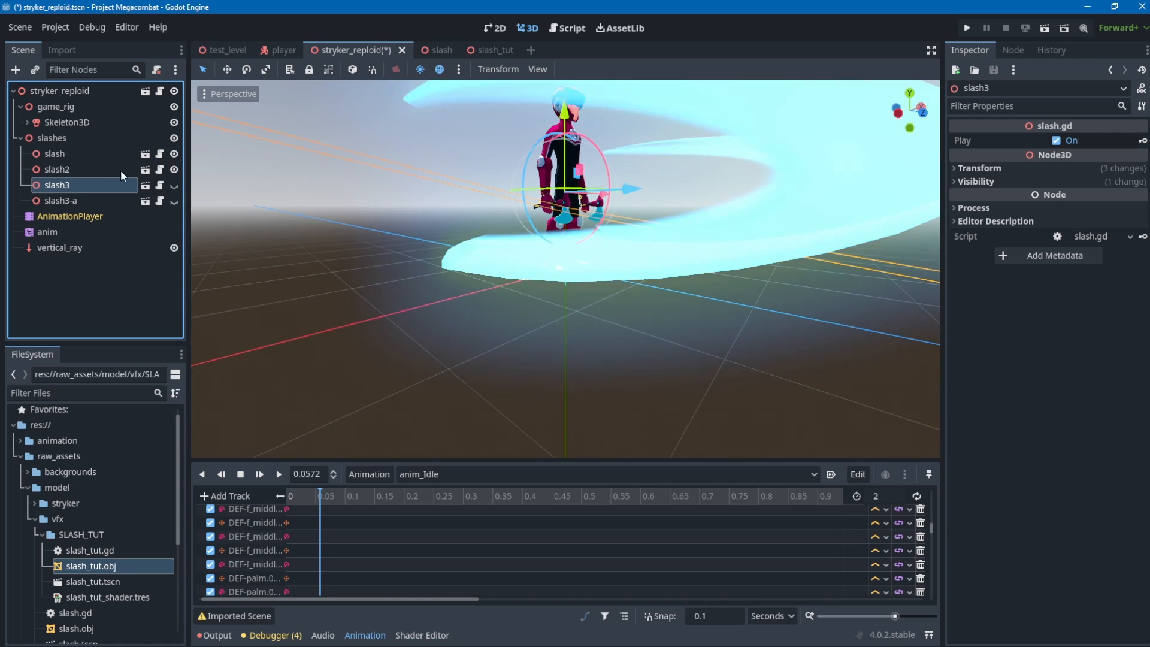
{"action": "left_click", "coordinate": [120, 170]}
{"action": "middle_click_drag", "start_coordinate": [449, 272], "coordinate": [335, 355]}
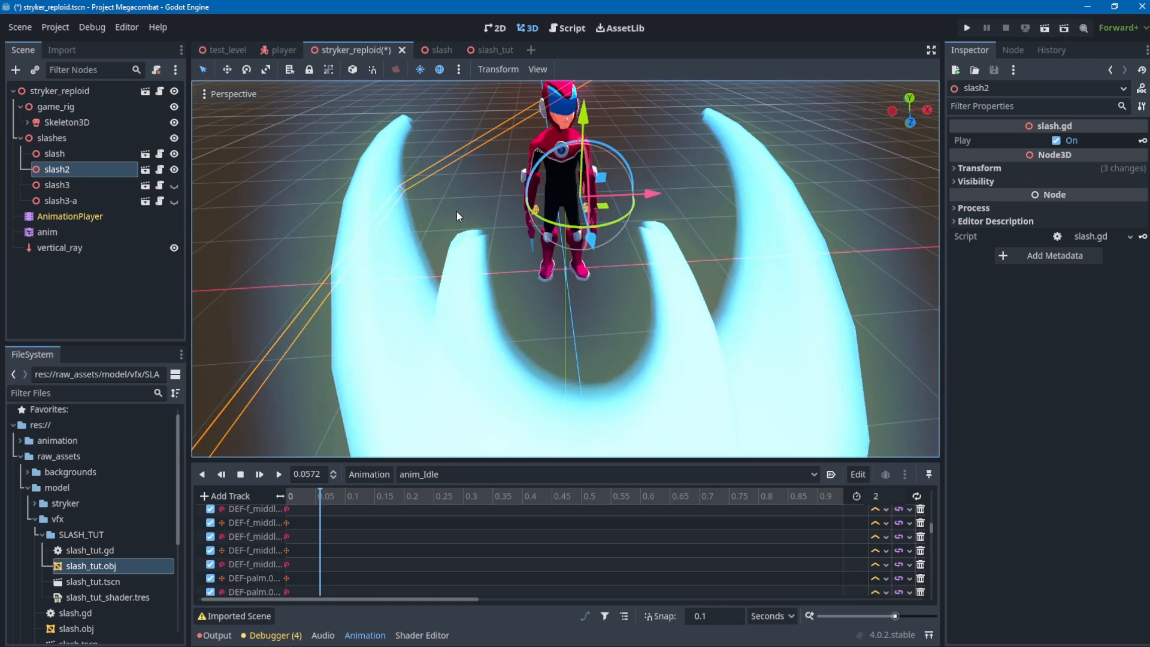
{"action": "left_click", "coordinate": [64, 184]}
{"action": "left_click", "coordinate": [83, 155]}
{"action": "scroll", "coordinate": [647, 290], "scroll_direction": "down", "scroll_amount": 3}
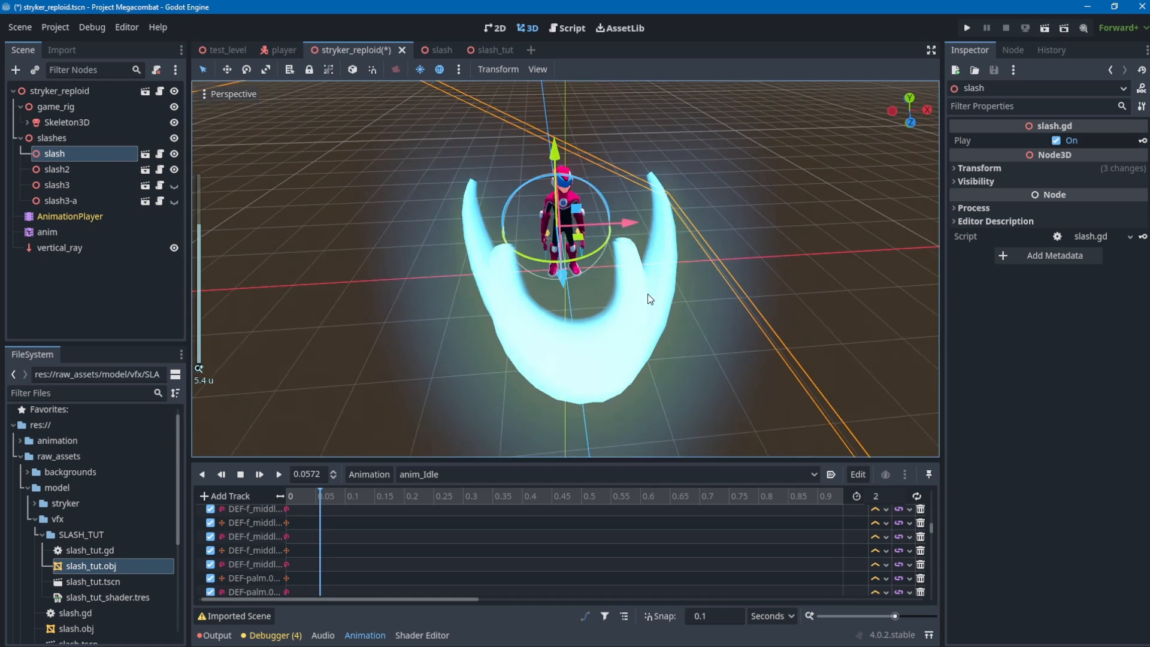
Hide the slash2 instance so that only slash remains visible around the character.
{"action": "left_click", "coordinate": [70, 181]}
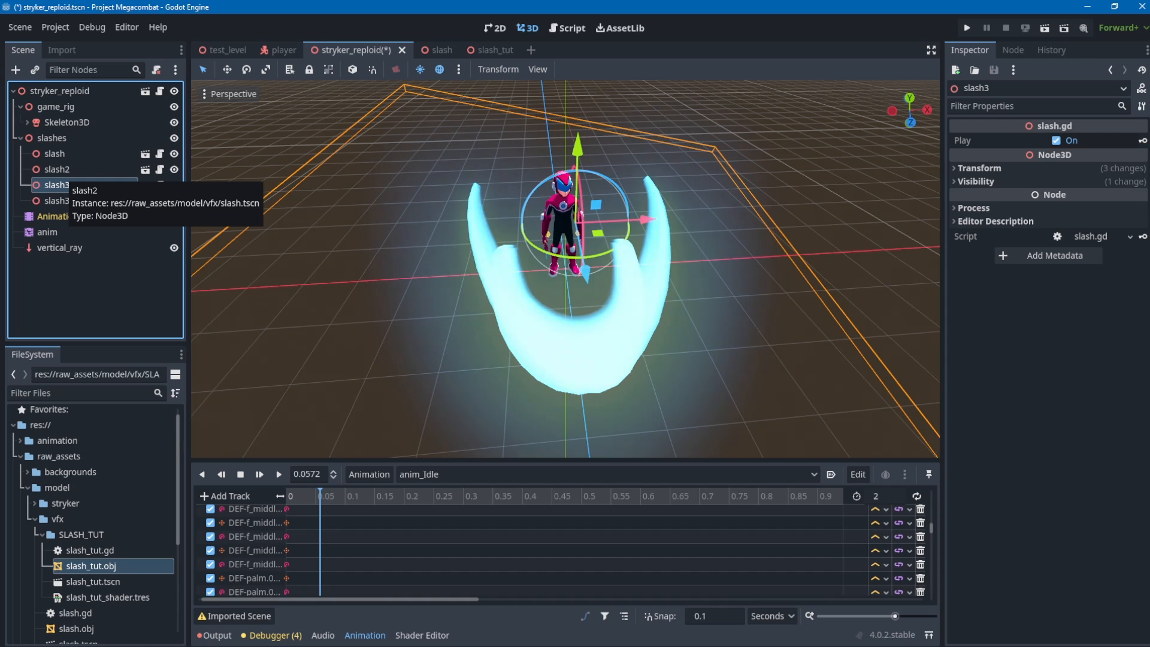
{"action": "left_click", "coordinate": [100, 169]}
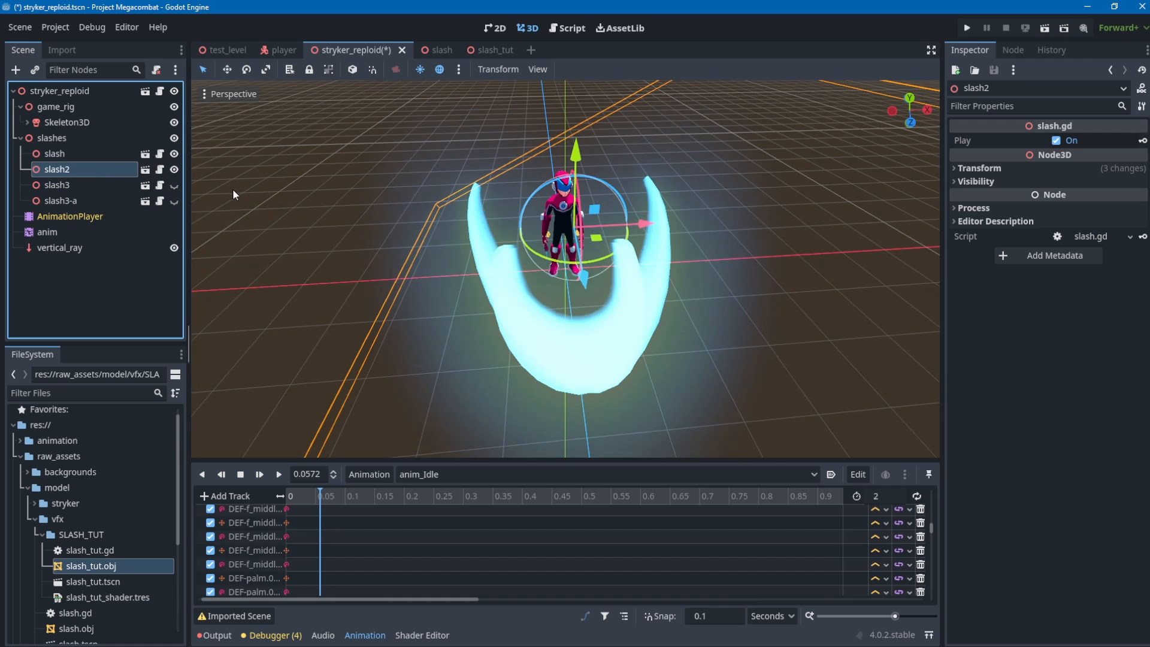
{"action": "left_click", "coordinate": [174, 170]}
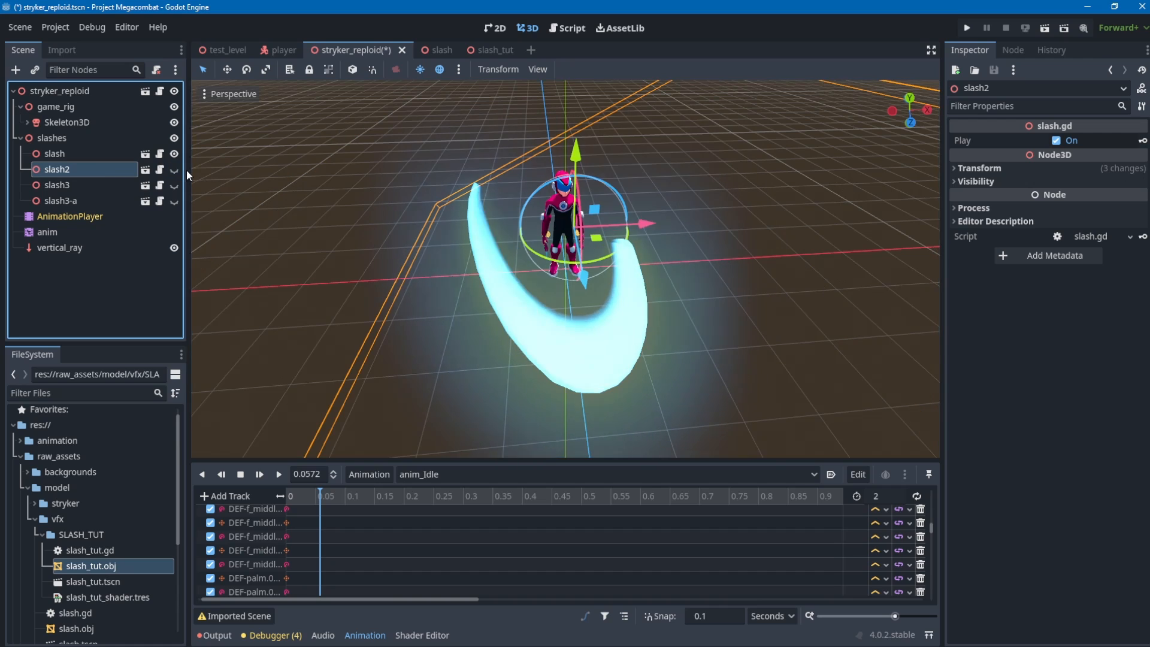
In the slash_tut scene, make the SlashTut mesh's surface override material local to scene.
{"action": "left_click", "coordinate": [487, 50]}
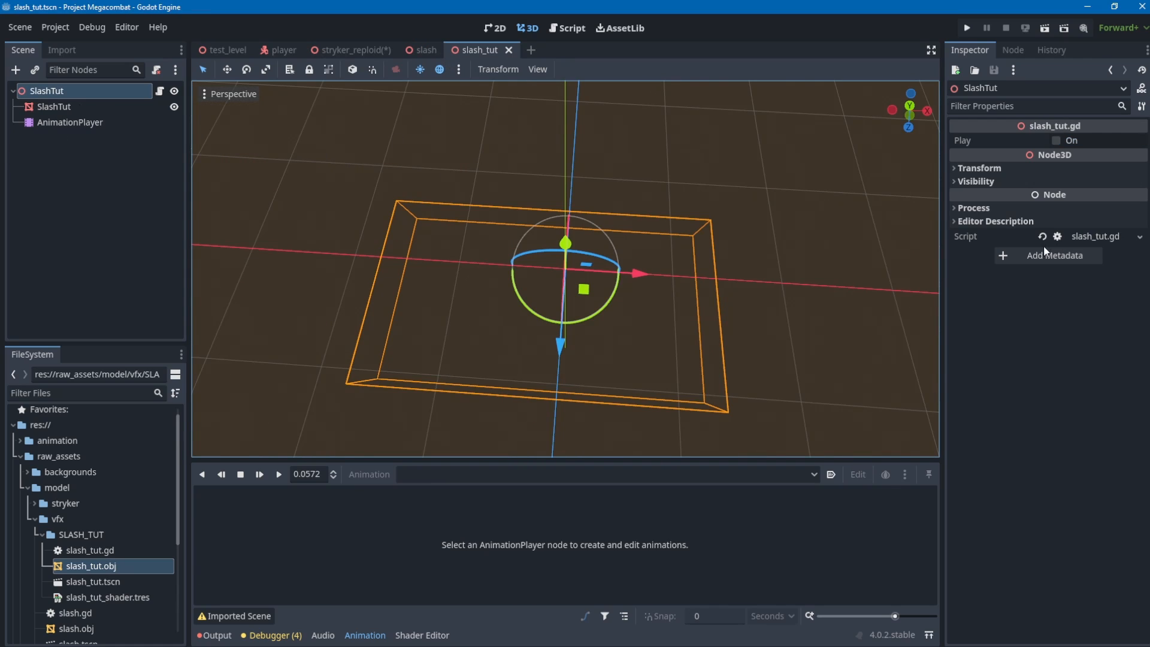
{"action": "left_click", "coordinate": [55, 108]}
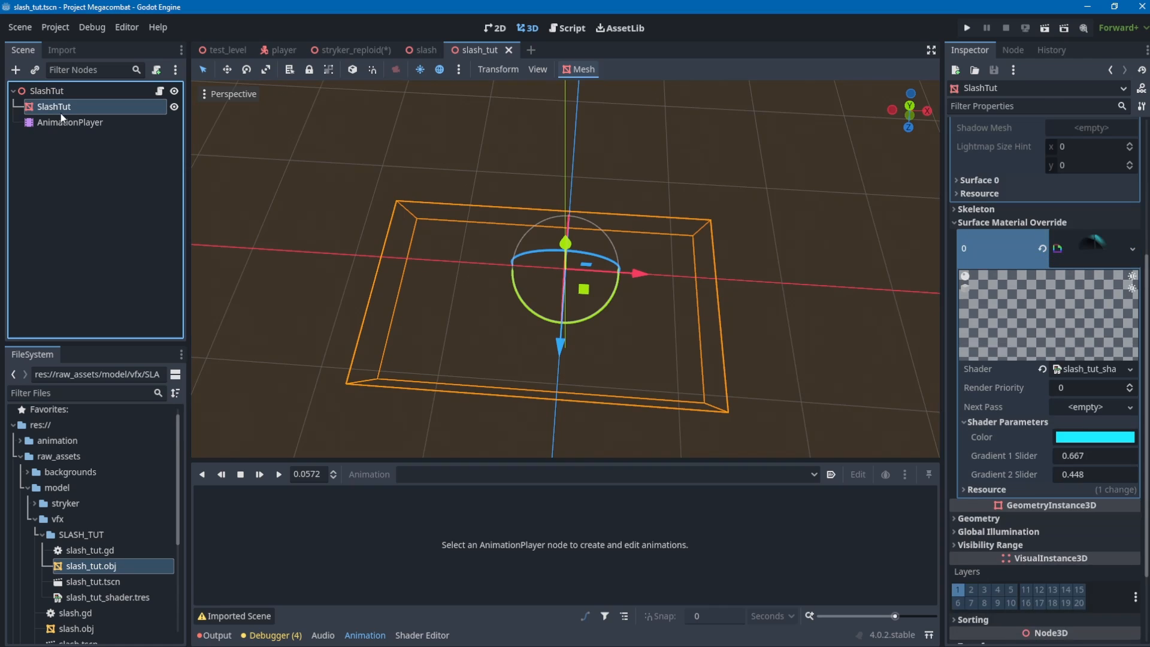
{"action": "scroll", "coordinate": [1085, 243], "scroll_direction": "up", "scroll_amount": 2}
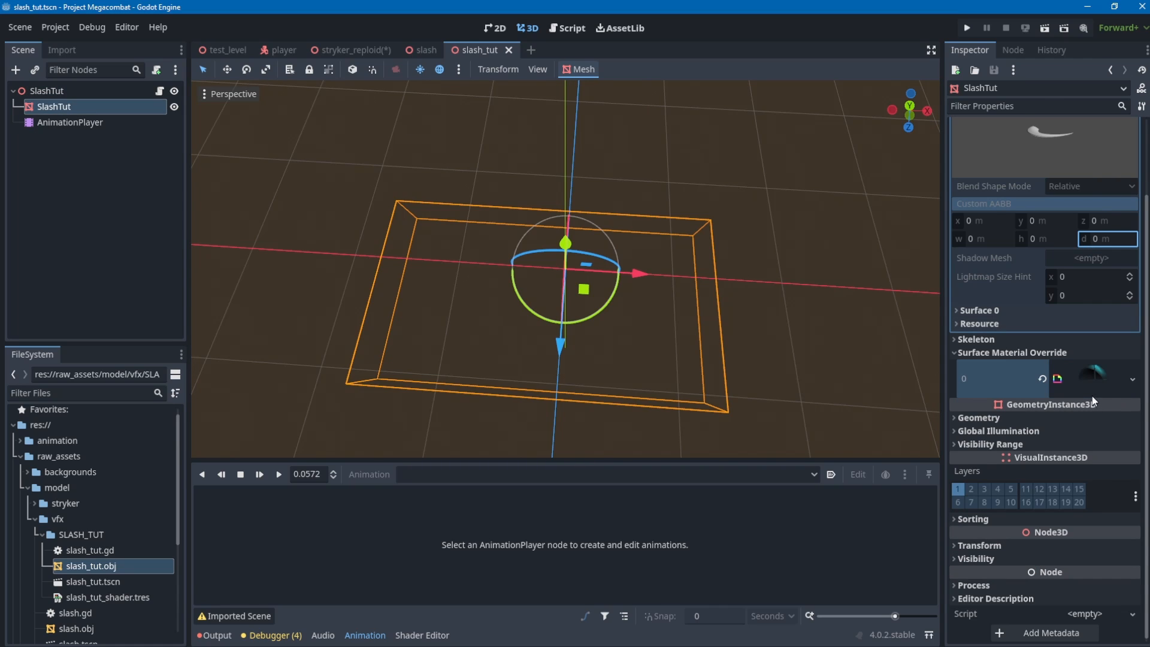
{"action": "scroll", "coordinate": [1105, 404], "scroll_direction": "down", "scroll_amount": 5}
{"action": "left_click", "coordinate": [1009, 390]}
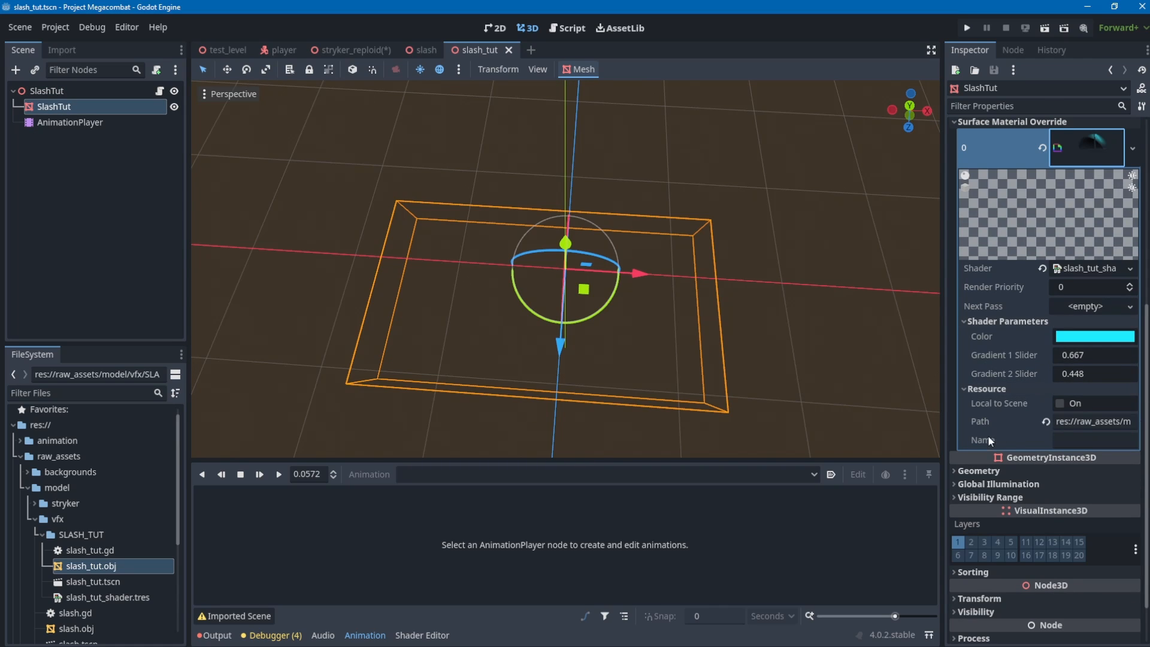
{"action": "left_click", "coordinate": [1060, 404]}
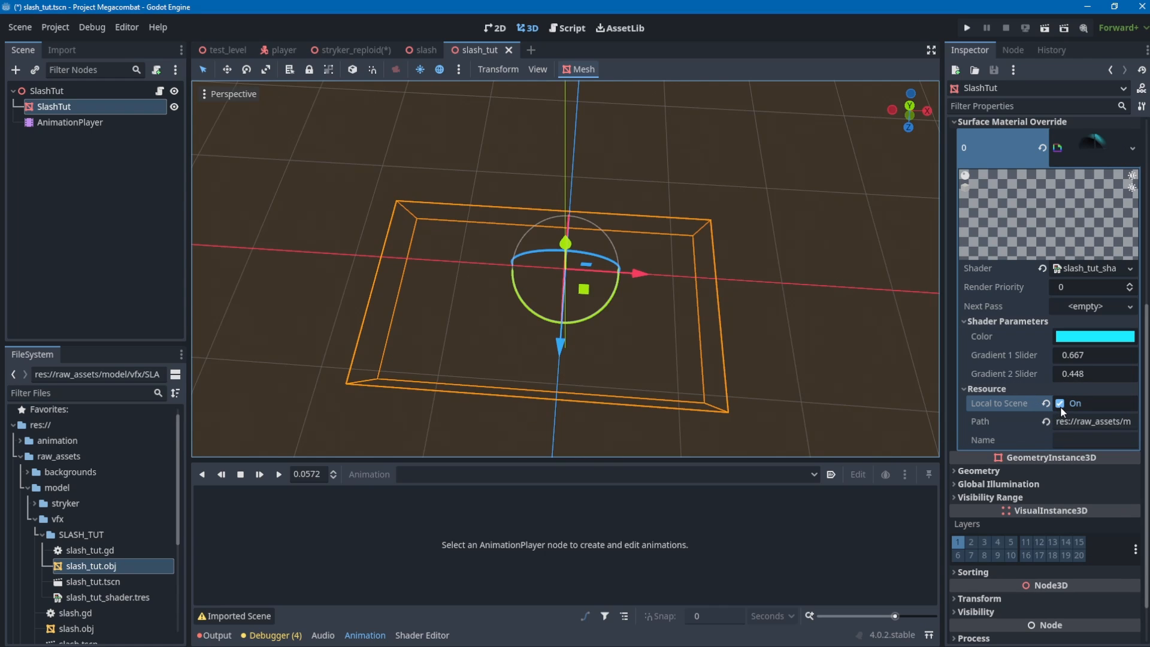
Check the slash_tut animation tracks and mesh material, and compare them with the original slash scene.
{"action": "left_click", "coordinate": [90, 122]}
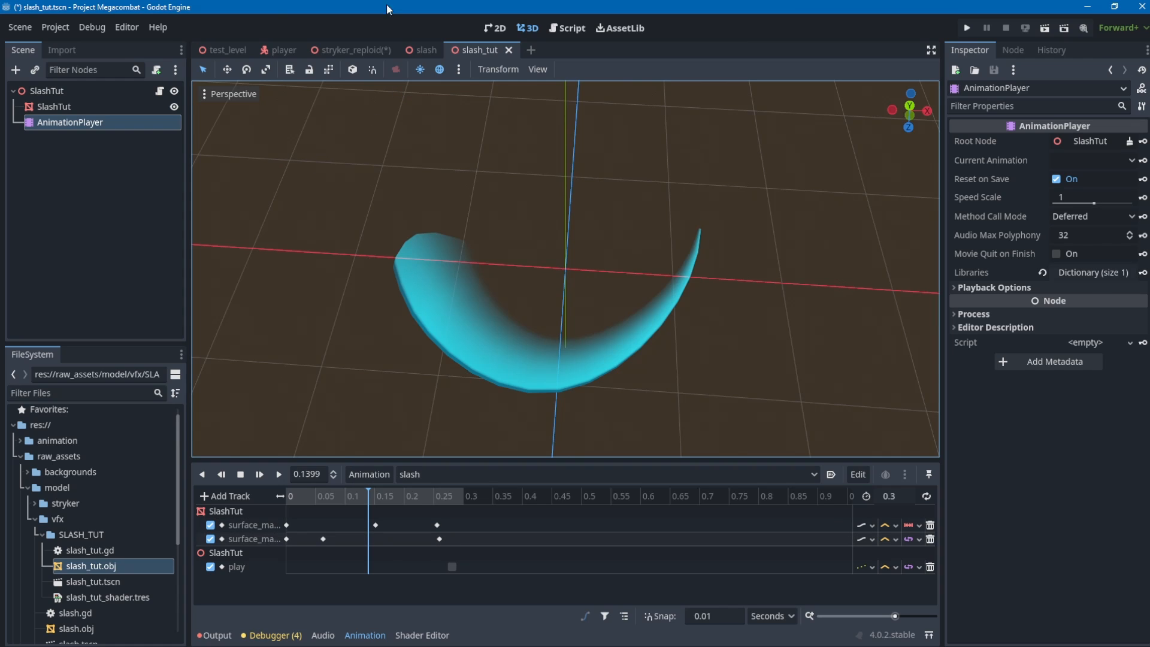
{"action": "left_click", "coordinate": [54, 106]}
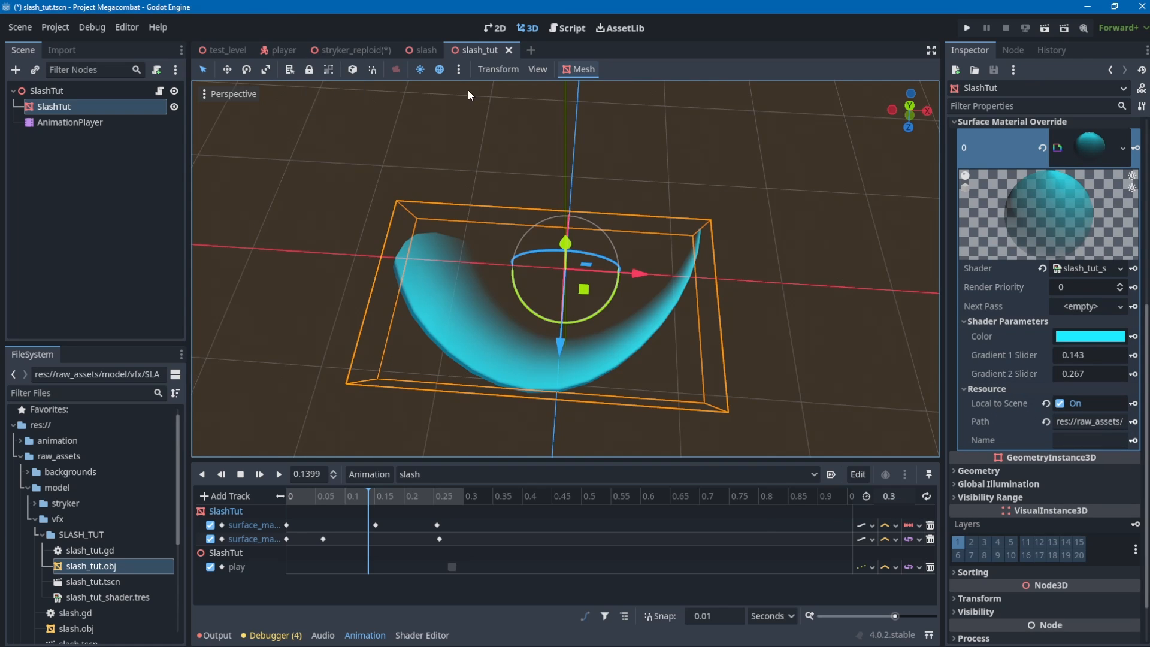
{"action": "left_click", "coordinate": [426, 50]}
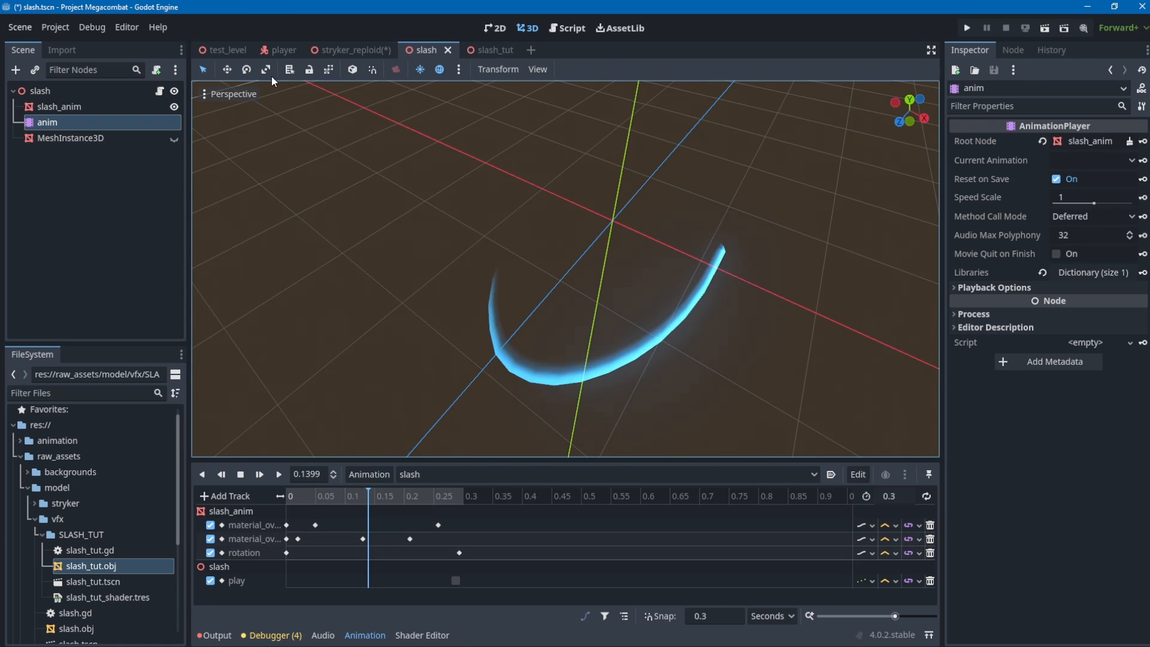
Return to the stryker_reploid scene and load anim_attack_1 in its AnimationPlayer.
{"action": "left_click", "coordinate": [344, 49]}
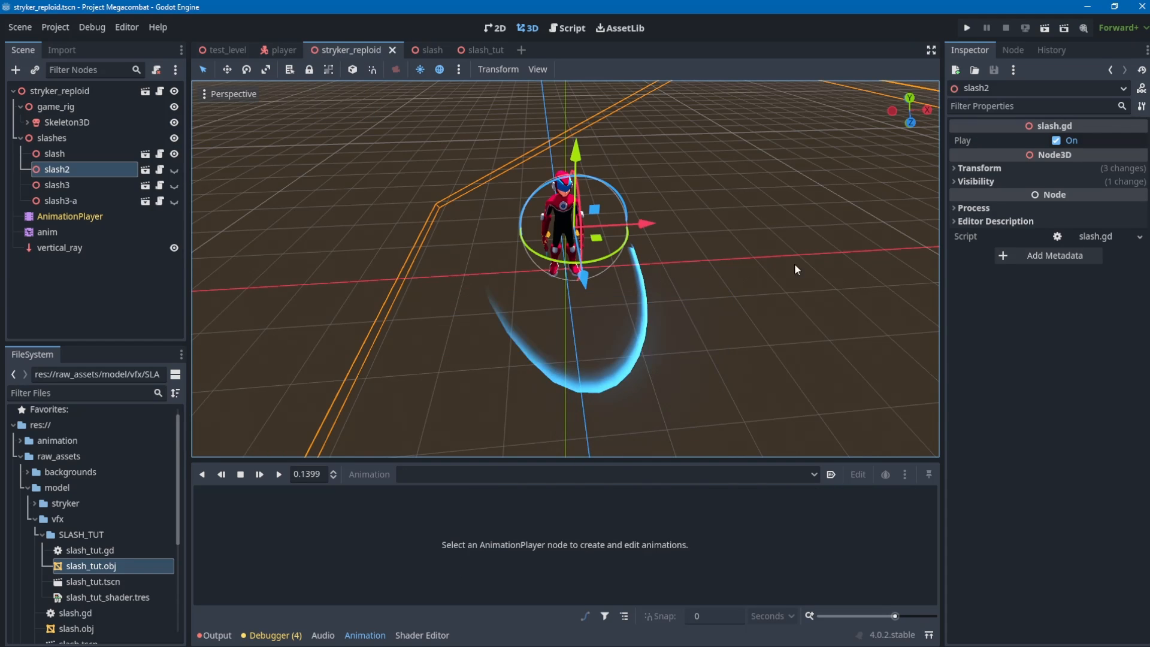
{"action": "left_click", "coordinate": [85, 154]}
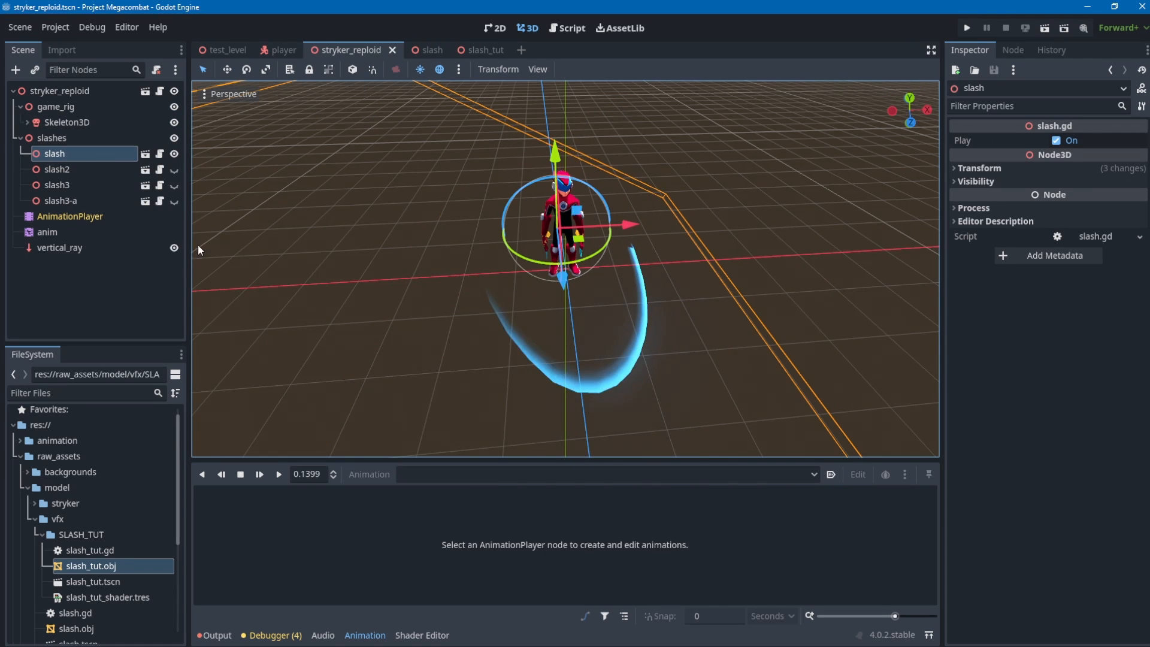
{"action": "left_click", "coordinate": [66, 217]}
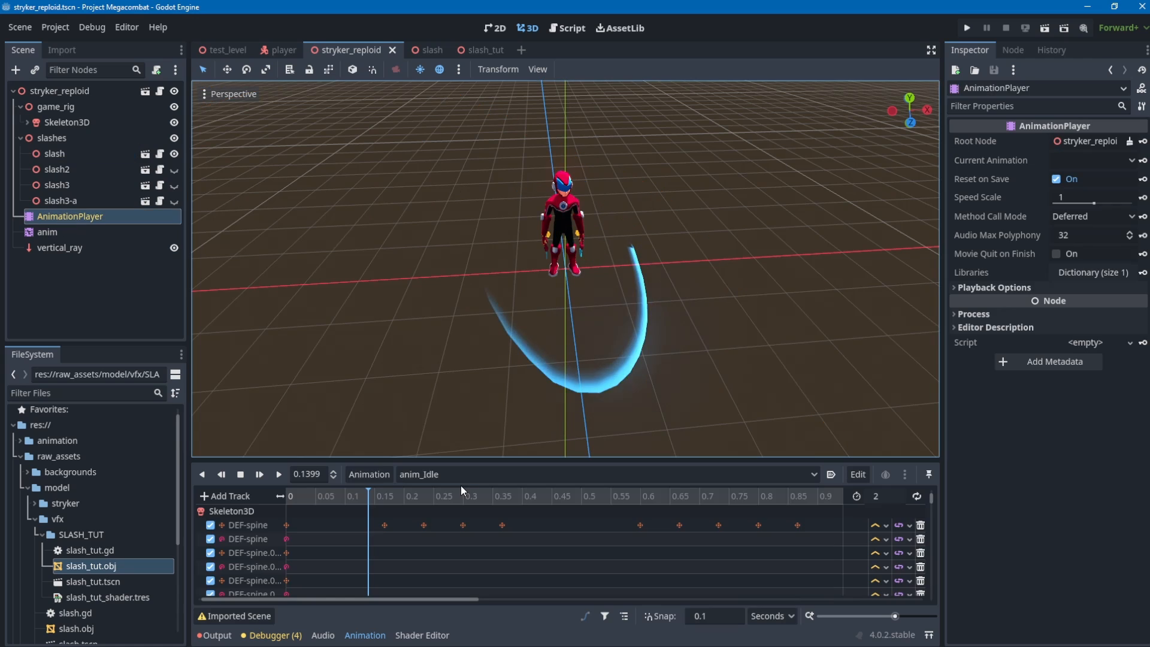
{"action": "left_click", "coordinate": [461, 476]}
{"action": "left_click", "coordinate": [559, 452]}
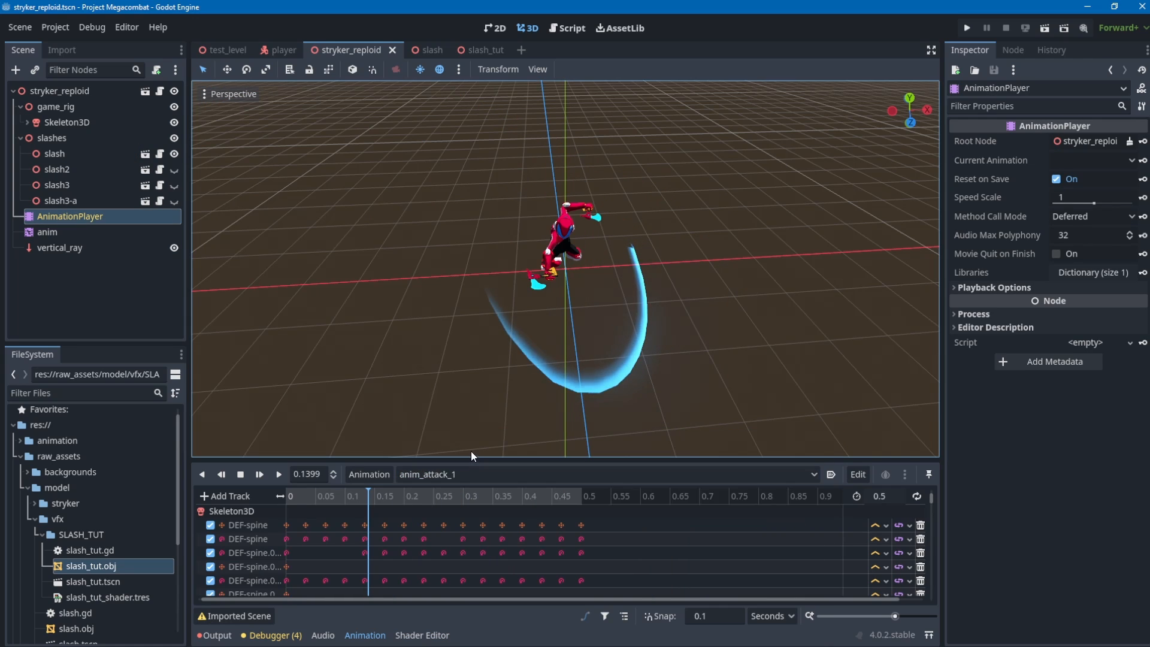
Enlarge the animation editor, find the slash play track in anim_attack_1 and scrub past its keys to about 0.24 s.
{"action": "left_click_drag", "start_coordinate": [471, 453], "coordinate": [468, 291]}
{"action": "scroll", "coordinate": [428, 464], "scroll_direction": "down", "scroll_amount": 10}
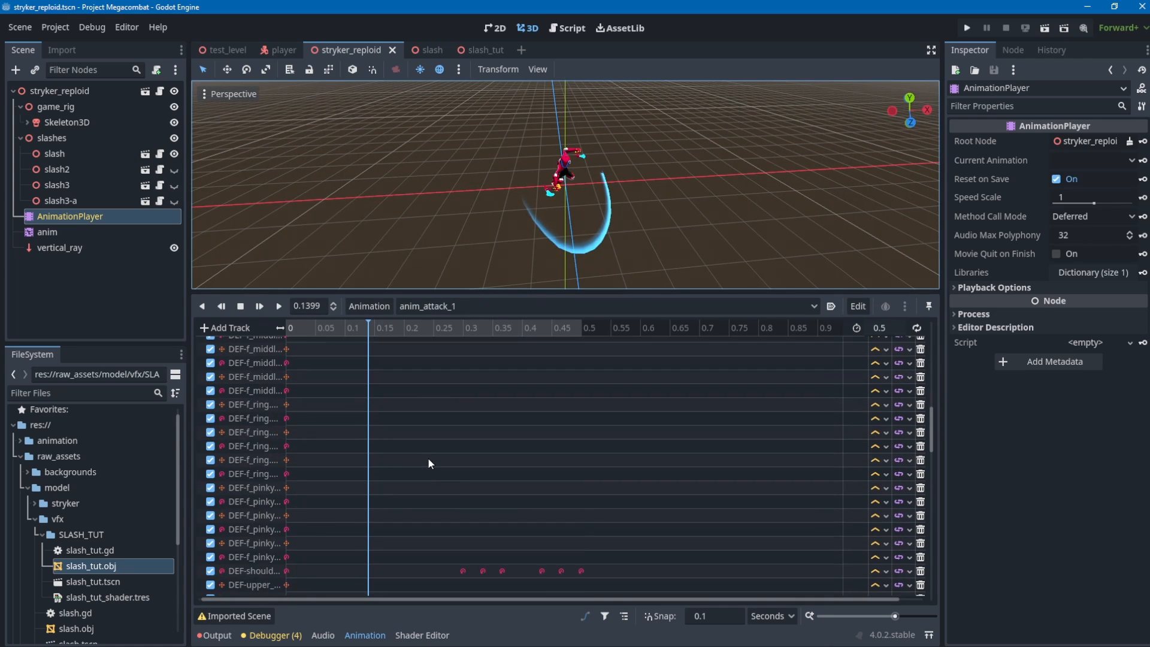
{"action": "scroll", "coordinate": [428, 463], "scroll_direction": "down", "scroll_amount": 1}
{"action": "left_click_drag", "start_coordinate": [930, 454], "coordinate": [930, 595]}
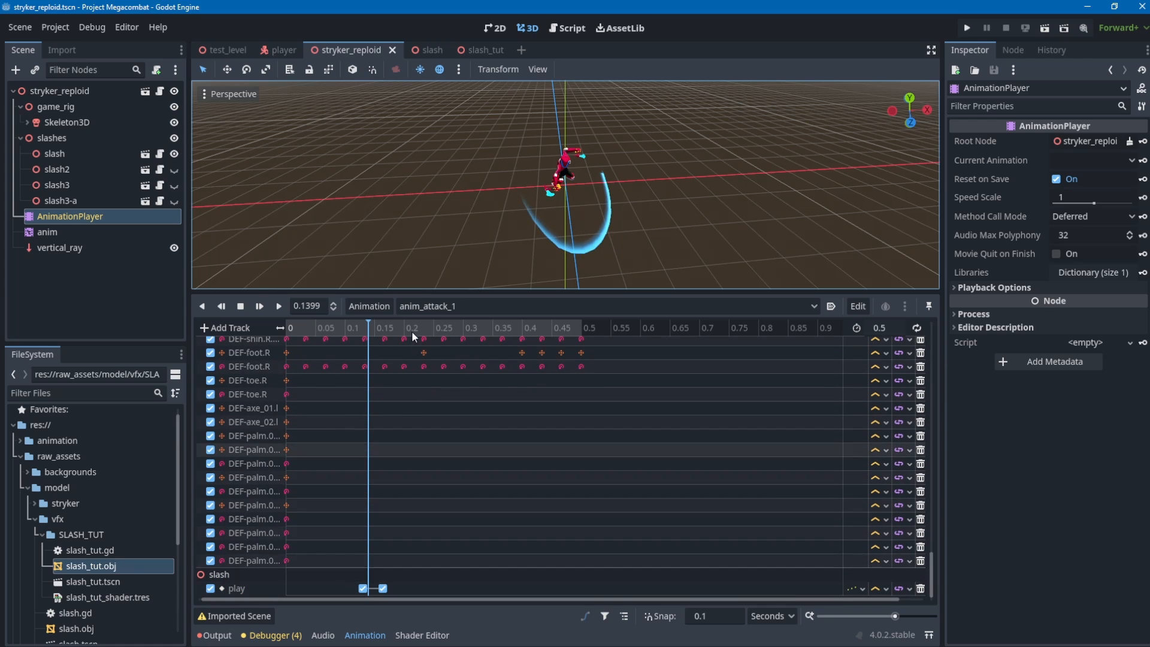
{"action": "left_click_drag", "start_coordinate": [369, 324], "coordinate": [433, 321]}
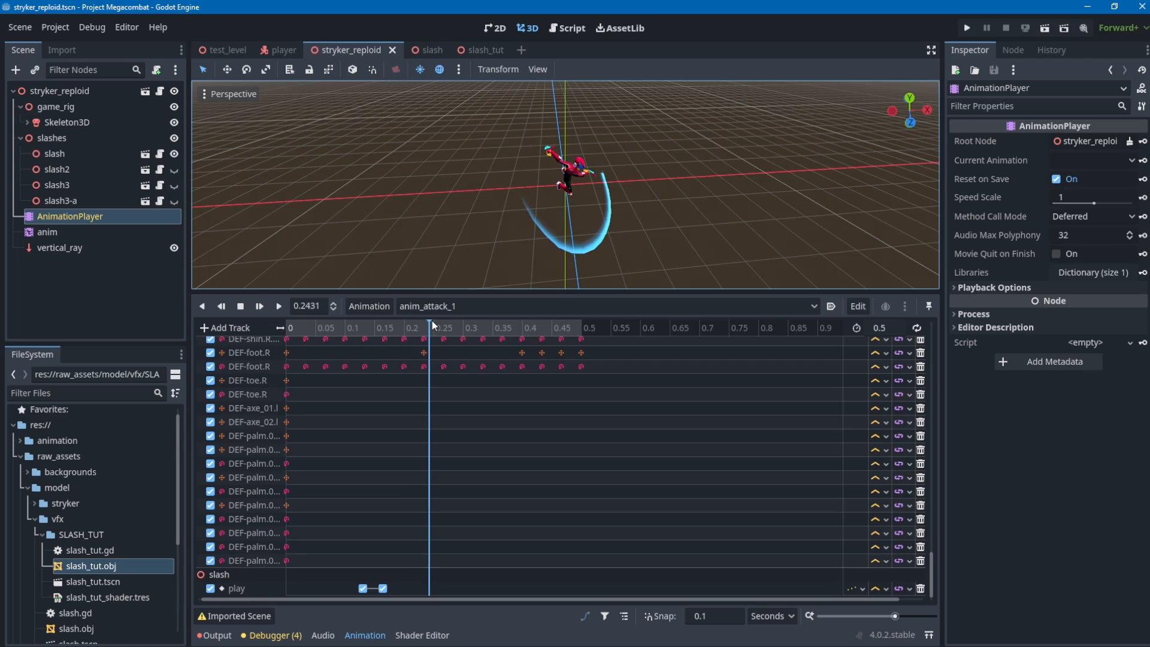
Scrub through the slash scene's own animation to examine how it leads up to the play key.
{"action": "left_click", "coordinate": [438, 50]}
{"action": "left_click_drag", "start_coordinate": [418, 328], "coordinate": [388, 328]}
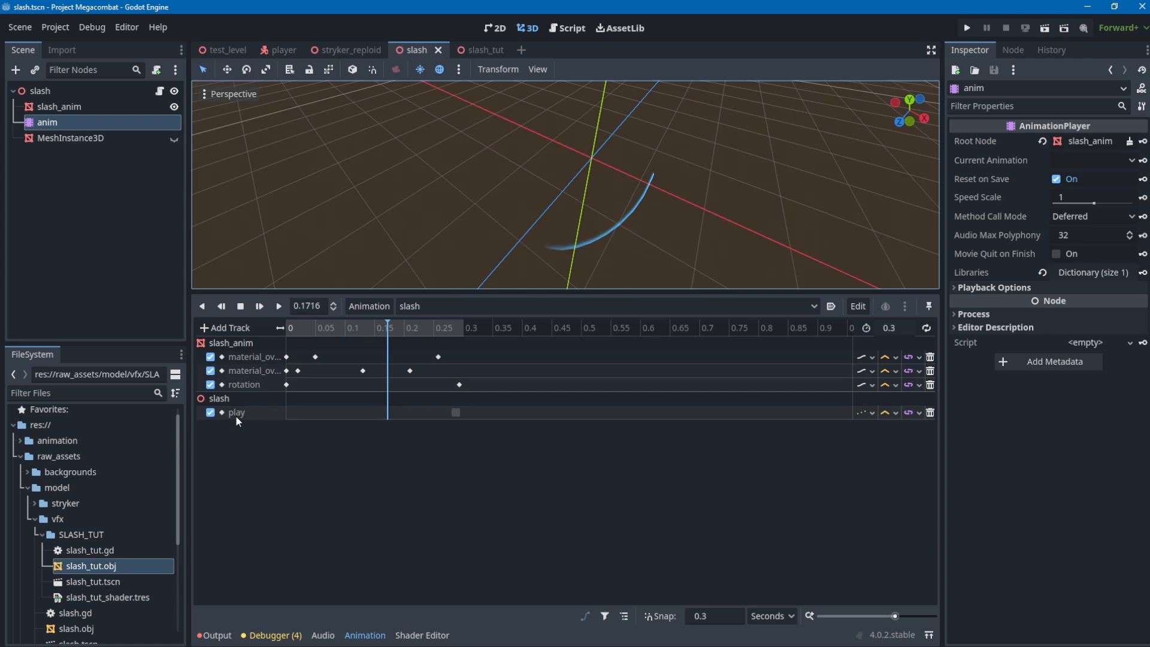
{"action": "left_click_drag", "start_coordinate": [384, 326], "coordinate": [451, 328]}
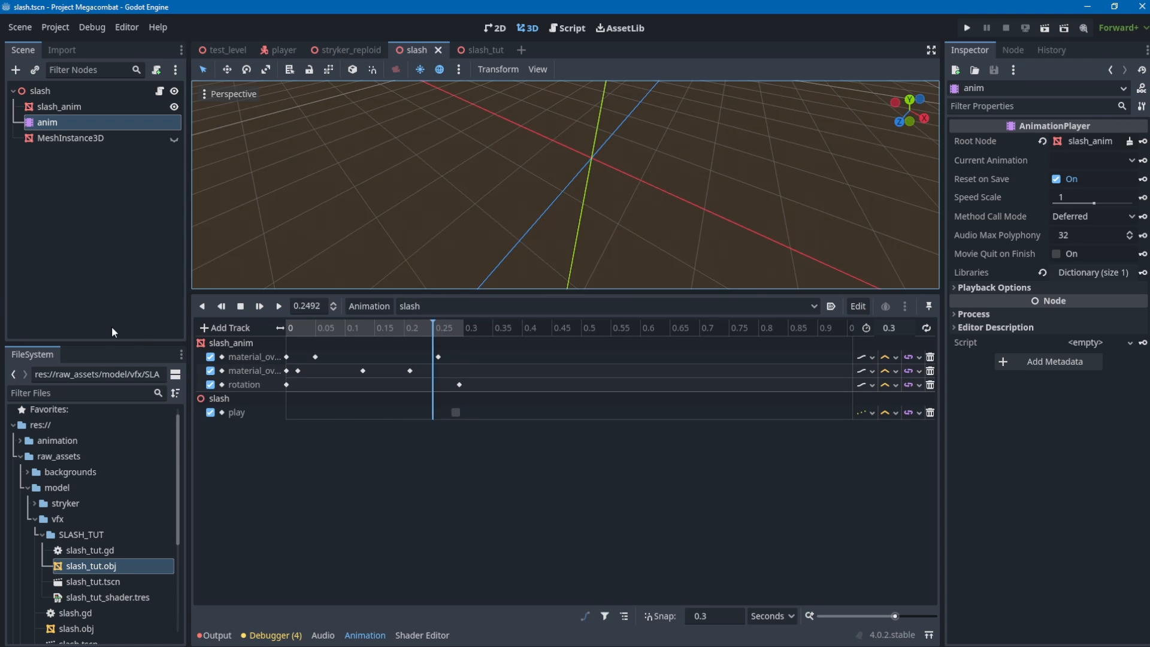
Go back to the stryker_reploid scene and look through the imported bone tracks of anim_attack_1.
{"action": "left_click", "coordinate": [357, 52]}
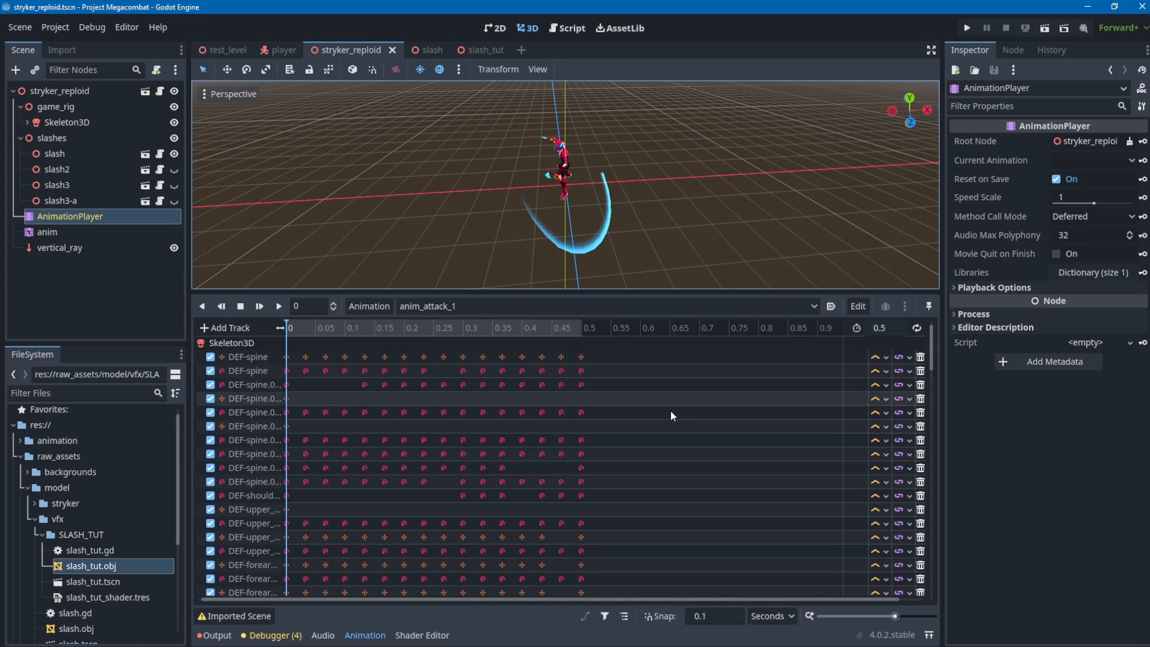
{"action": "scroll", "coordinate": [546, 447], "scroll_direction": "down", "scroll_amount": 10}
{"action": "scroll", "coordinate": [548, 436], "scroll_direction": "down", "scroll_amount": 14}
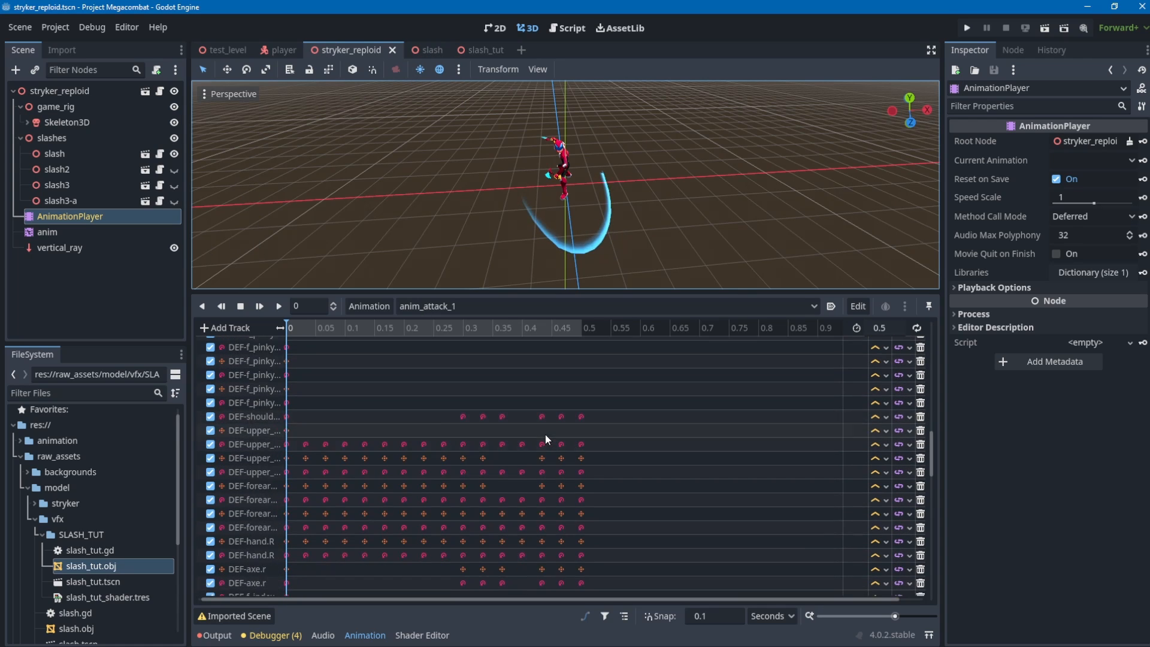
{"action": "scroll", "coordinate": [557, 377], "scroll_direction": "down", "scroll_amount": 4}
{"action": "scroll", "coordinate": [557, 376], "scroll_direction": "down", "scroll_amount": 6}
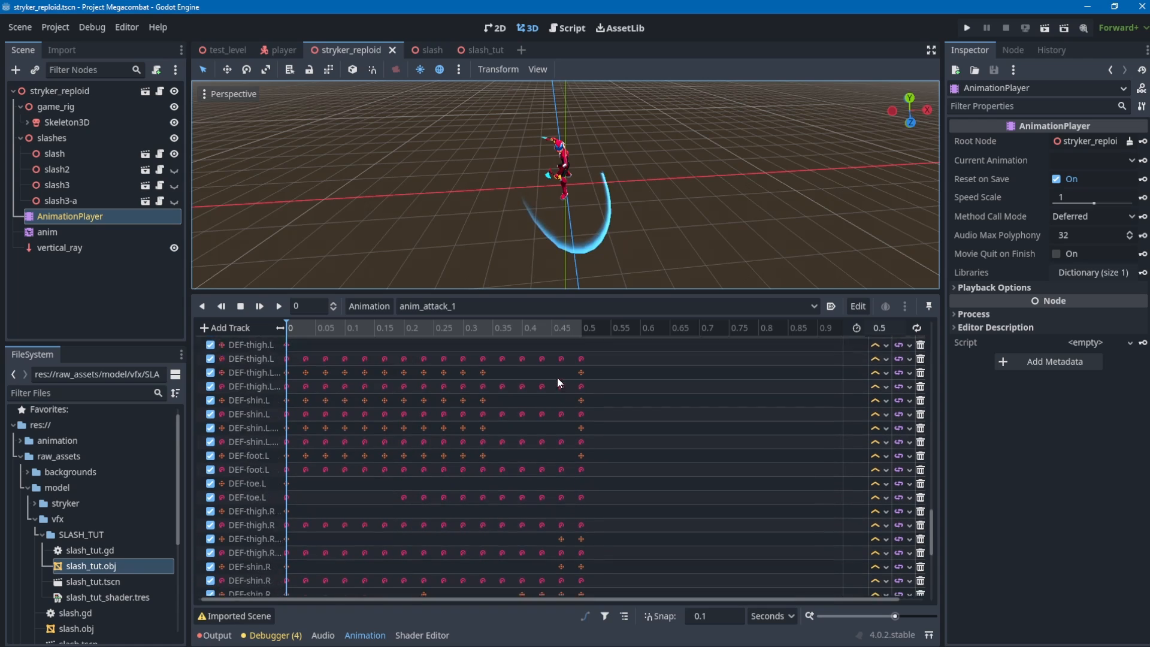
{"action": "scroll", "coordinate": [128, 525], "scroll_direction": "down", "scroll_amount": 5}
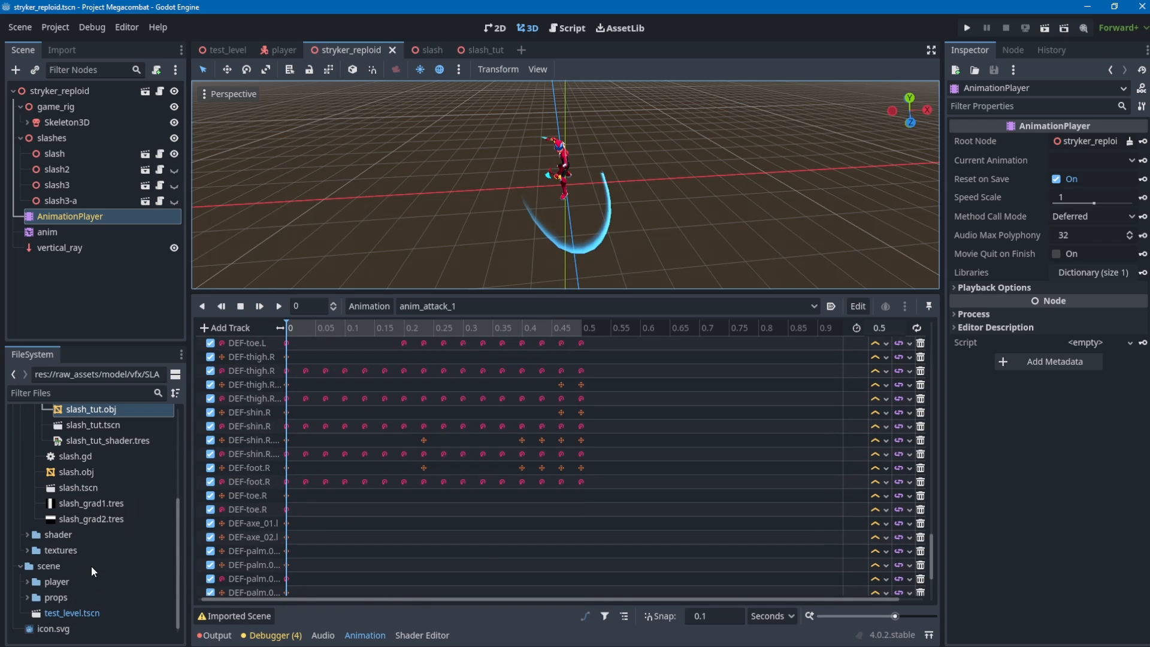
Open the advanced import settings of stryker_reploid.glb from the stryker model folder.
{"action": "scroll", "coordinate": [91, 566], "scroll_direction": "up", "scroll_amount": 10}
{"action": "left_click", "coordinate": [34, 505]}
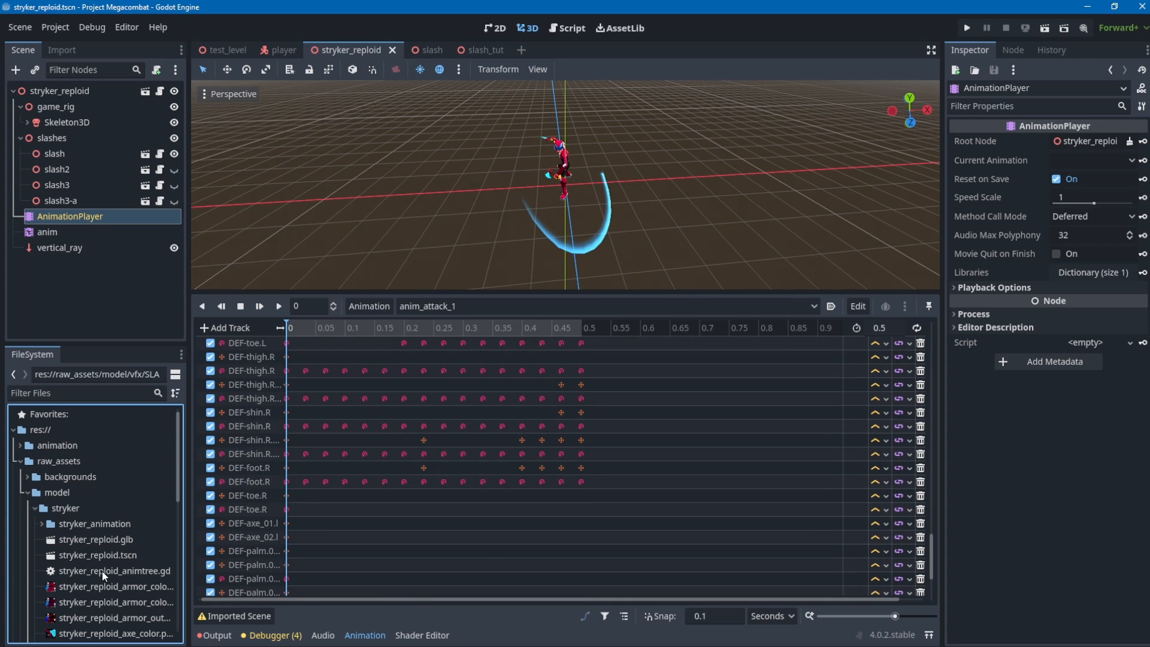
{"action": "left_click", "coordinate": [133, 540]}
{"action": "left_click", "coordinate": [67, 51]}
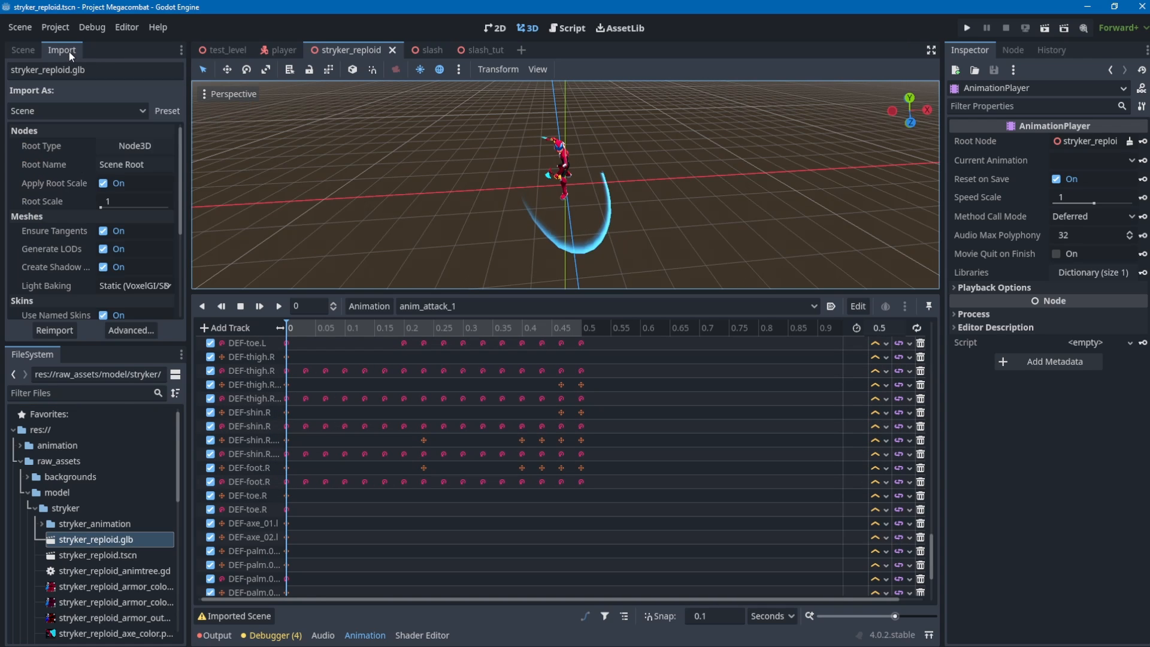
{"action": "left_click", "coordinate": [134, 330]}
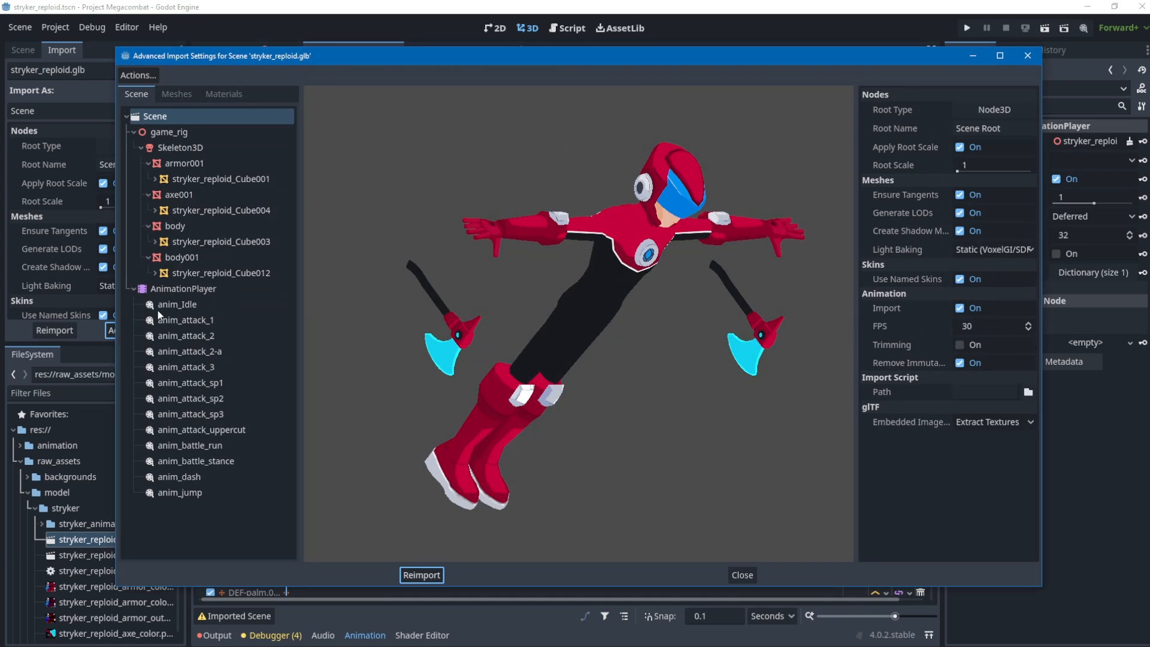
Examine the save-to-file and custom-track settings of anim_Idle, anim_attack_1, anim_attack_2 and anim_attack_2-a.
{"action": "left_click", "coordinate": [192, 309]}
{"action": "left_click", "coordinate": [190, 321]}
{"action": "left_click", "coordinate": [199, 351]}
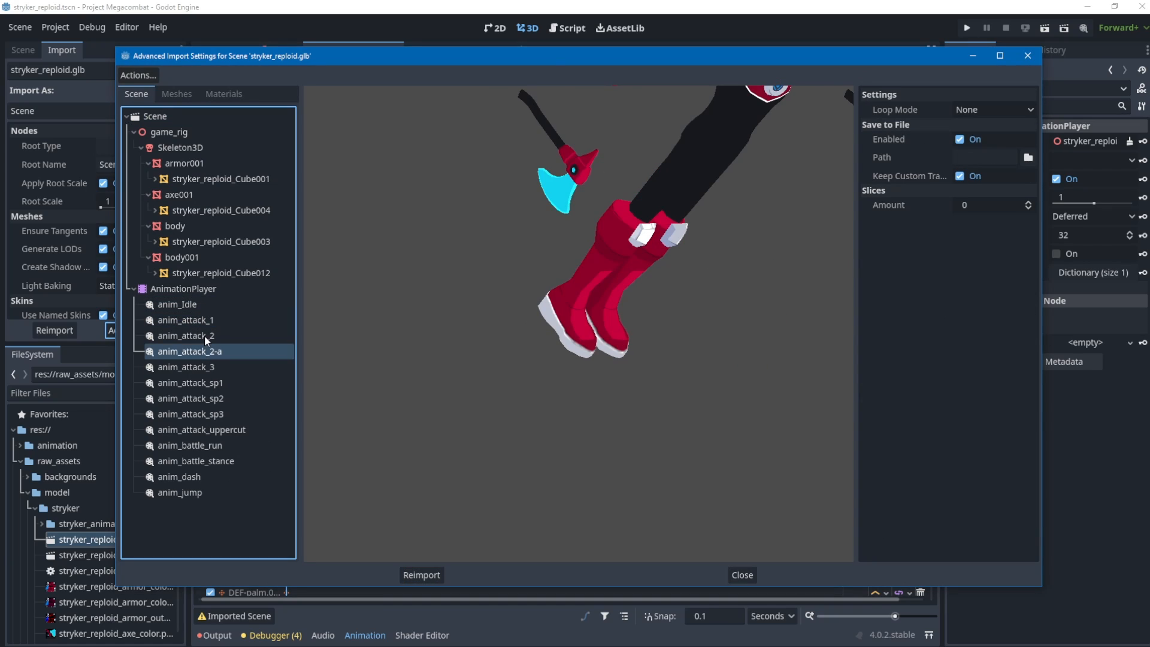
{"action": "left_click", "coordinate": [205, 336]}
{"action": "left_click", "coordinate": [203, 320]}
{"action": "left_click", "coordinate": [202, 306]}
{"action": "left_click", "coordinate": [200, 322]}
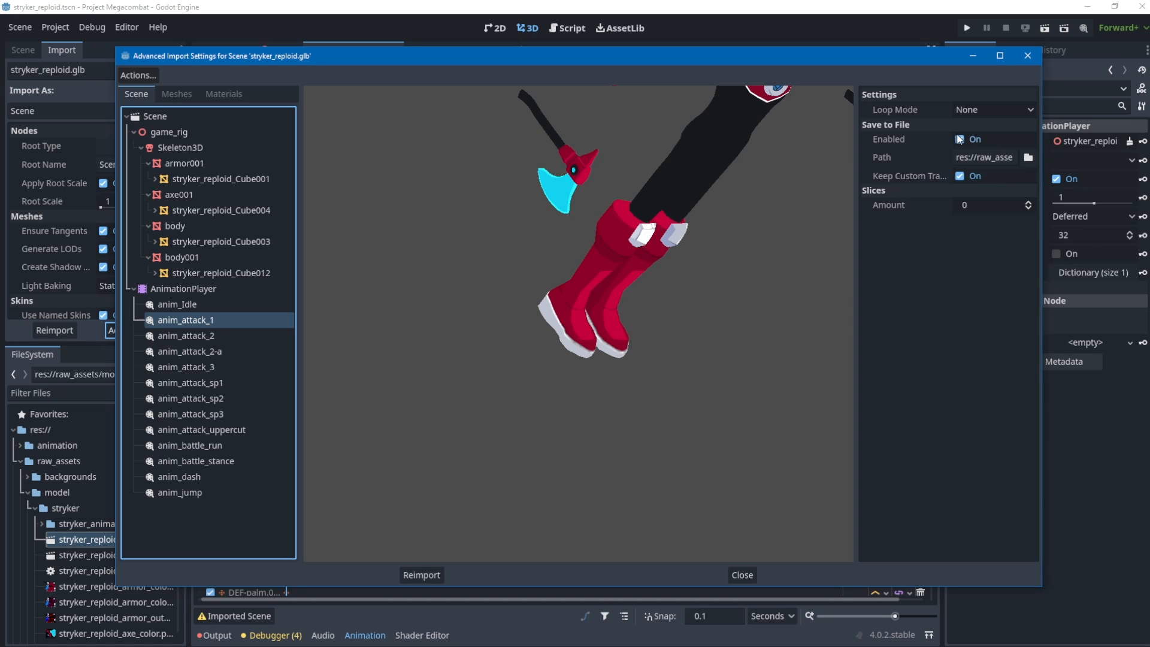
View the save location of anim_attack_1, leave the import settings unchanged and go back to the slash play track.
{"action": "left_click", "coordinate": [1028, 158]}
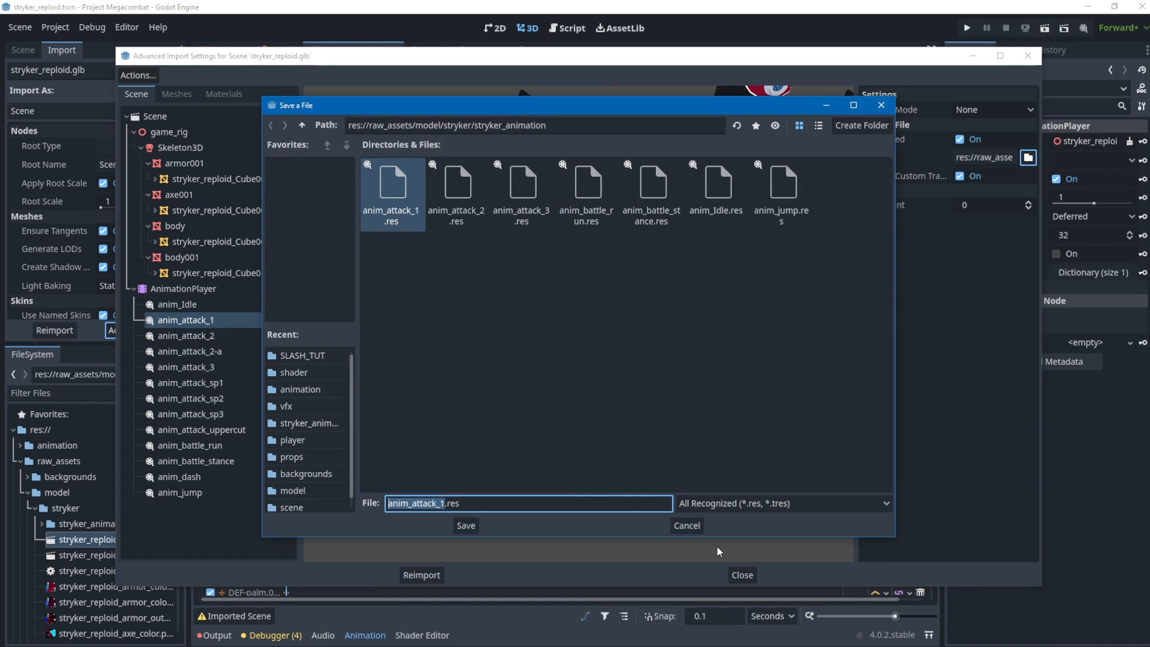
{"action": "left_click", "coordinate": [687, 526]}
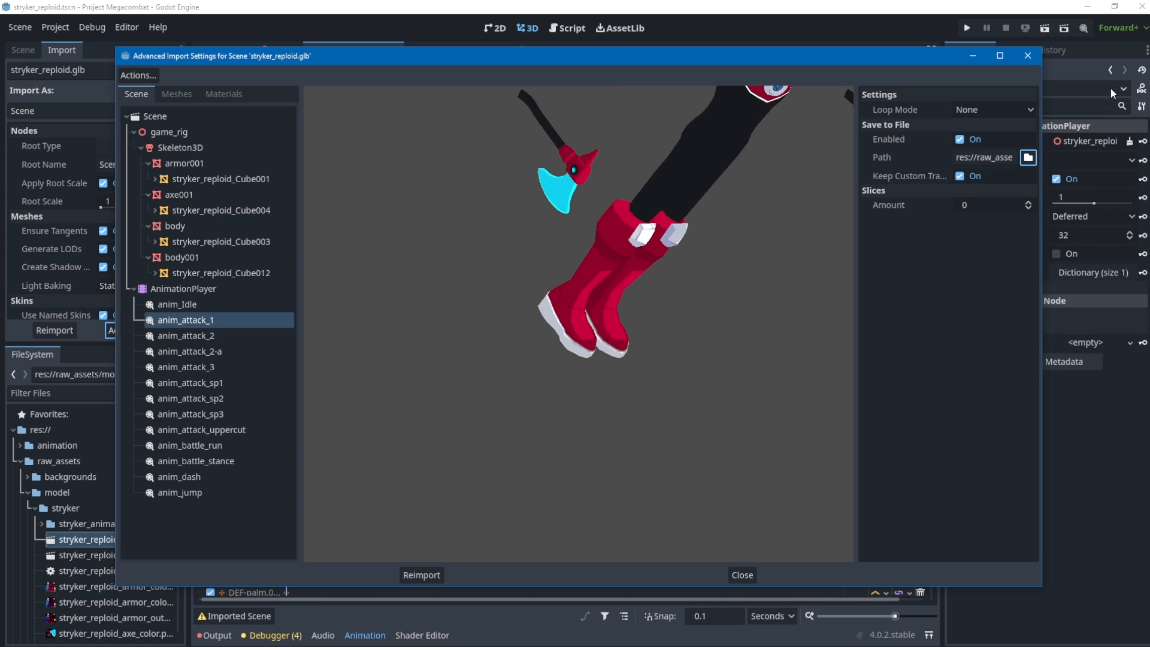
{"action": "left_click", "coordinate": [1028, 55]}
{"action": "scroll", "coordinate": [372, 556], "scroll_direction": "down", "scroll_amount": 4}
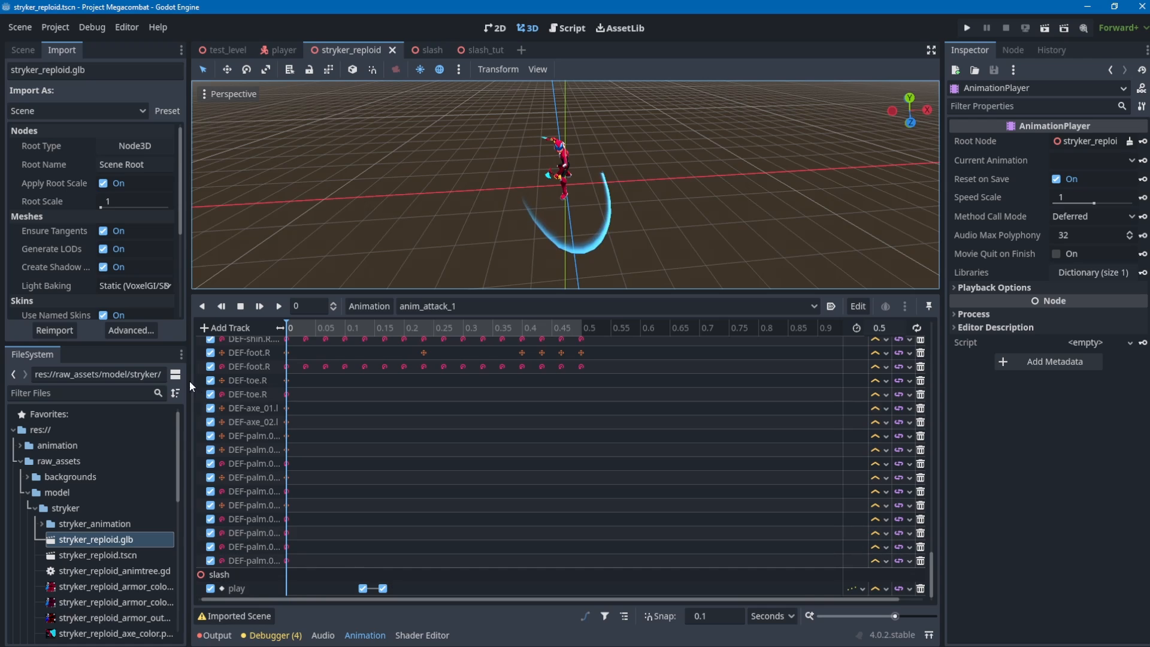
Reopen the advanced import settings of stryker_reploid.glb and check the save settings of the remaining attack animations.
{"action": "left_click", "coordinate": [131, 330]}
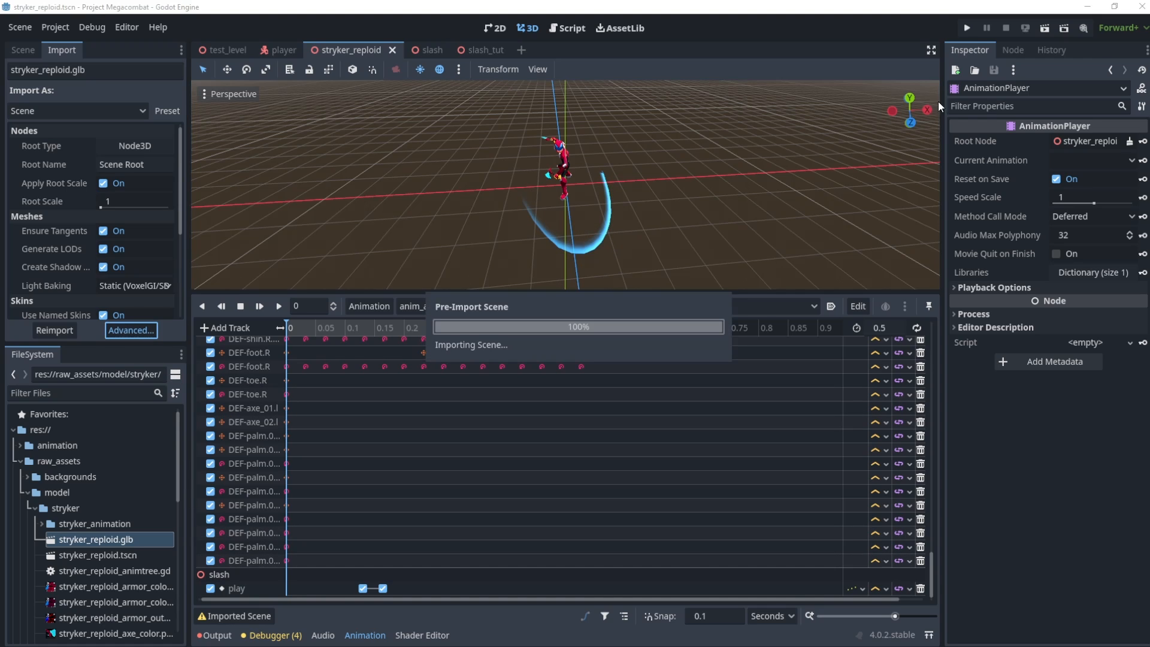
{"action": "left_click", "coordinate": [200, 382]}
{"action": "left_click", "coordinate": [199, 337]}
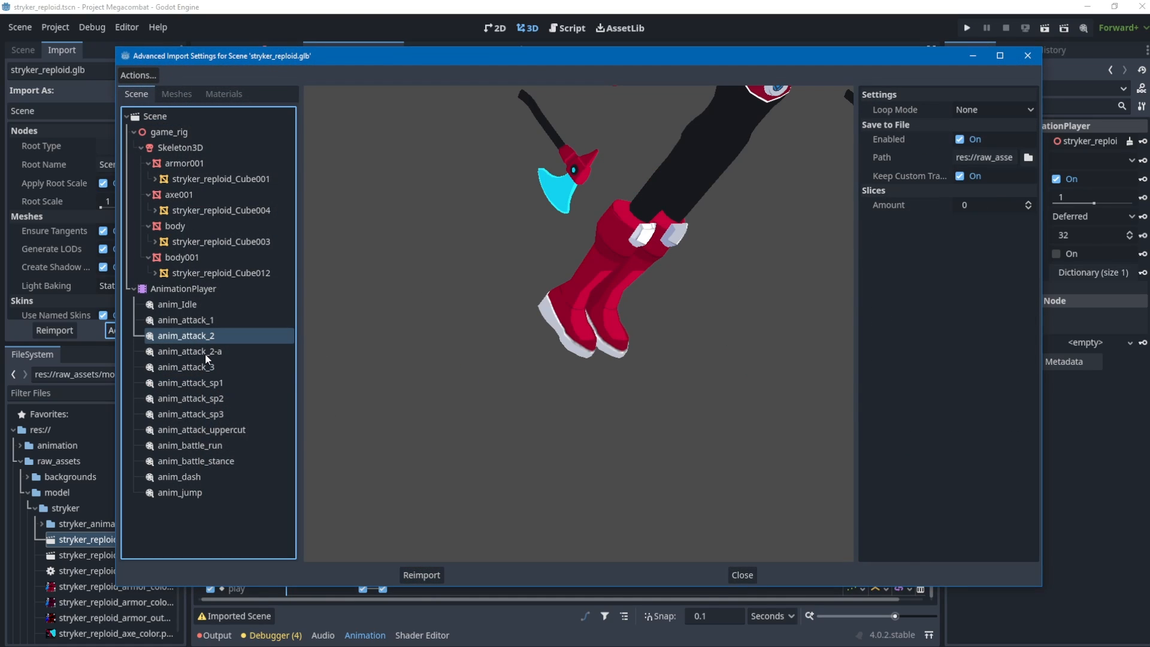
{"action": "left_click", "coordinate": [207, 355]}
{"action": "left_click", "coordinate": [210, 385]}
{"action": "left_click", "coordinate": [213, 415]}
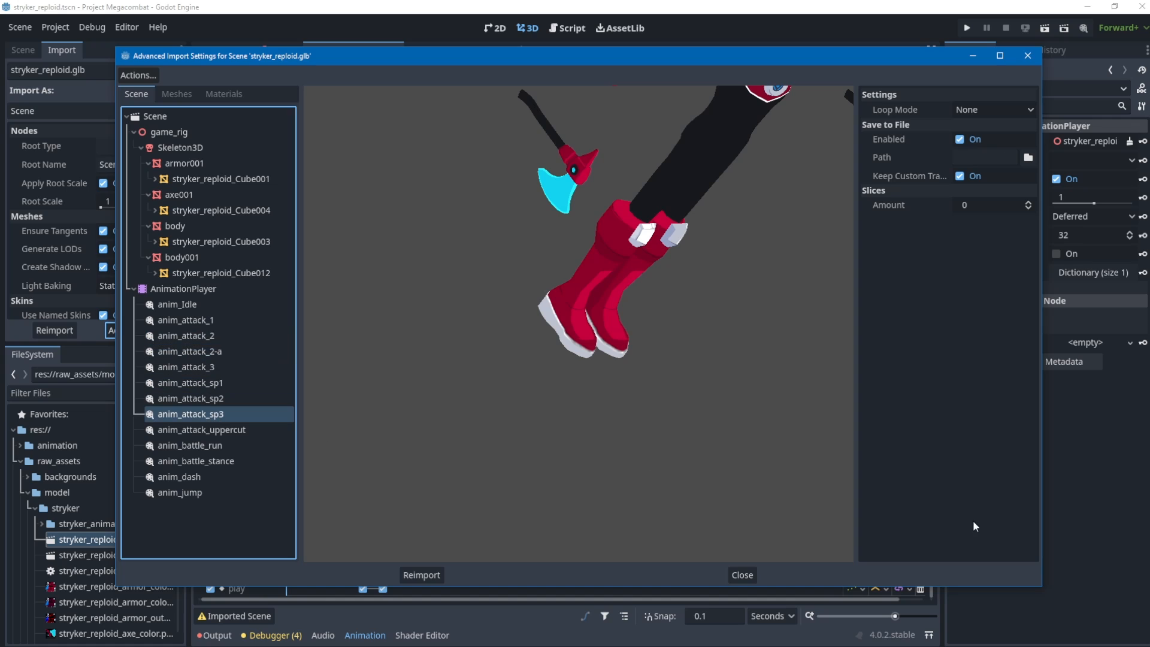
{"action": "left_click", "coordinate": [756, 576]}
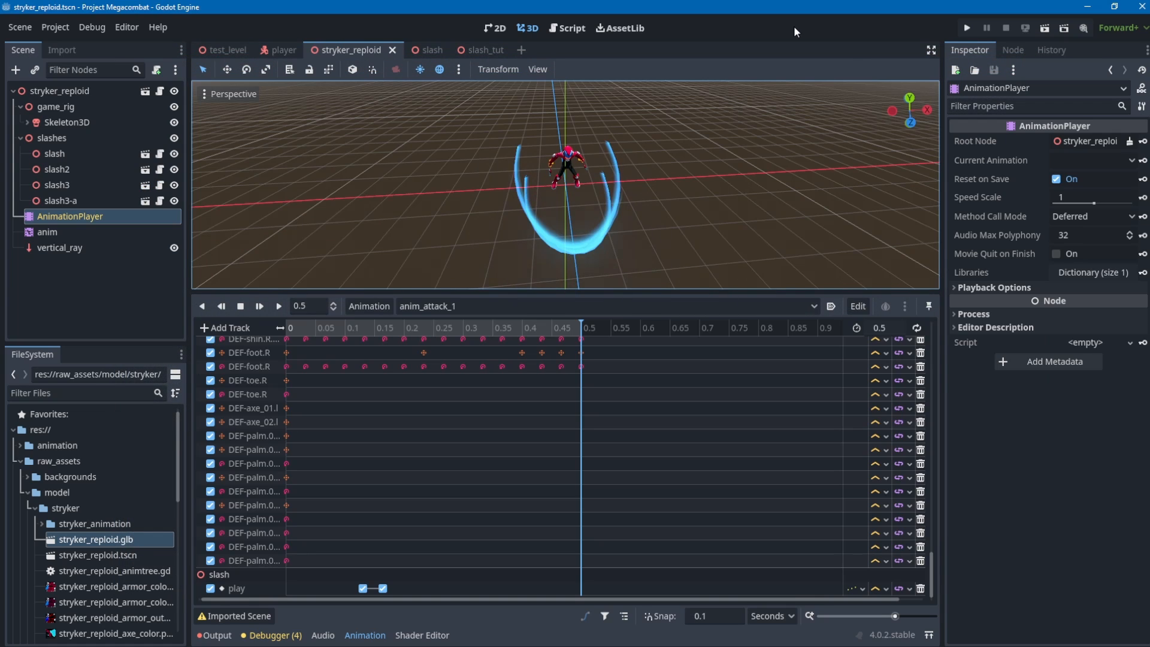
Run the project, test moving the character from side to side and close the game window.
{"action": "key", "text": "F5"}
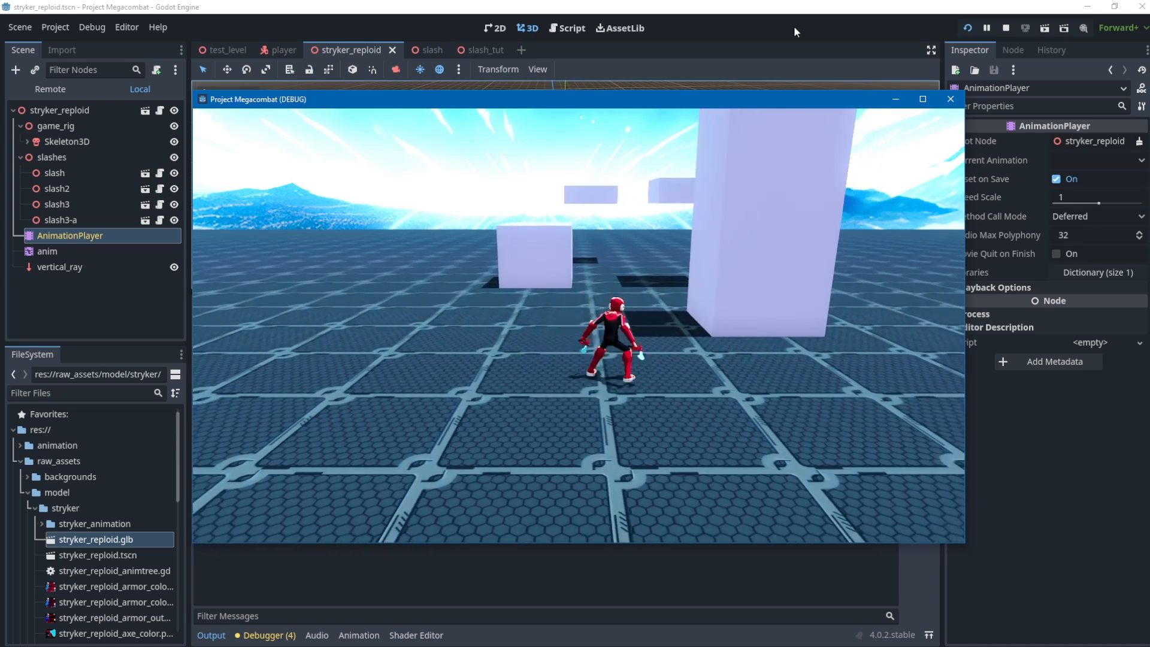
{"action": "key", "text": "a"}
{"action": "key", "text": "d"}
{"action": "key", "text": "a"}
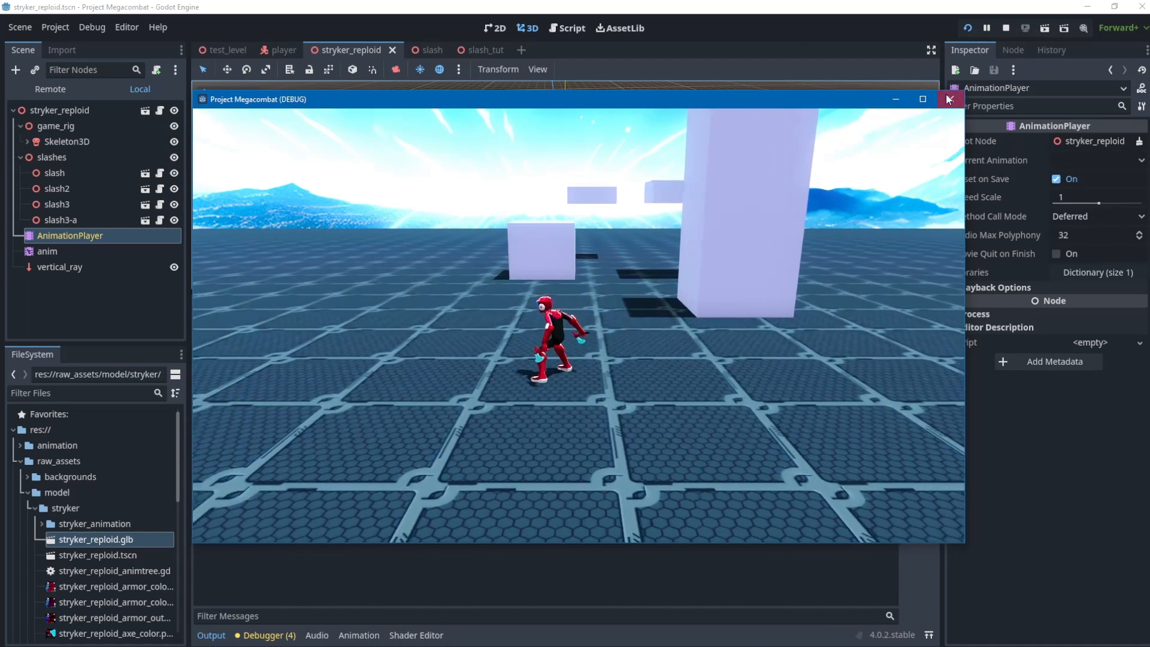
{"action": "left_click", "coordinate": [949, 99]}
Activate the anim AnimationTree in the stryker_reploid scene and run the project again.
{"action": "key", "text": "Down"}
{"action": "left_click", "coordinate": [1056, 198]}
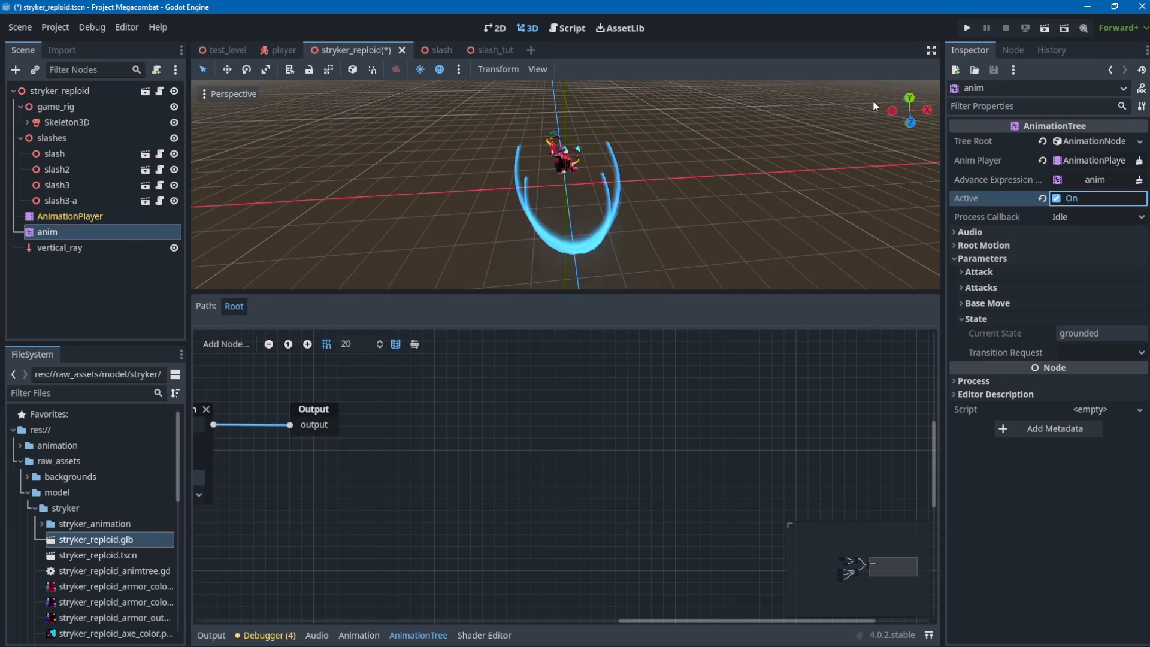
{"action": "key", "text": "F5"}
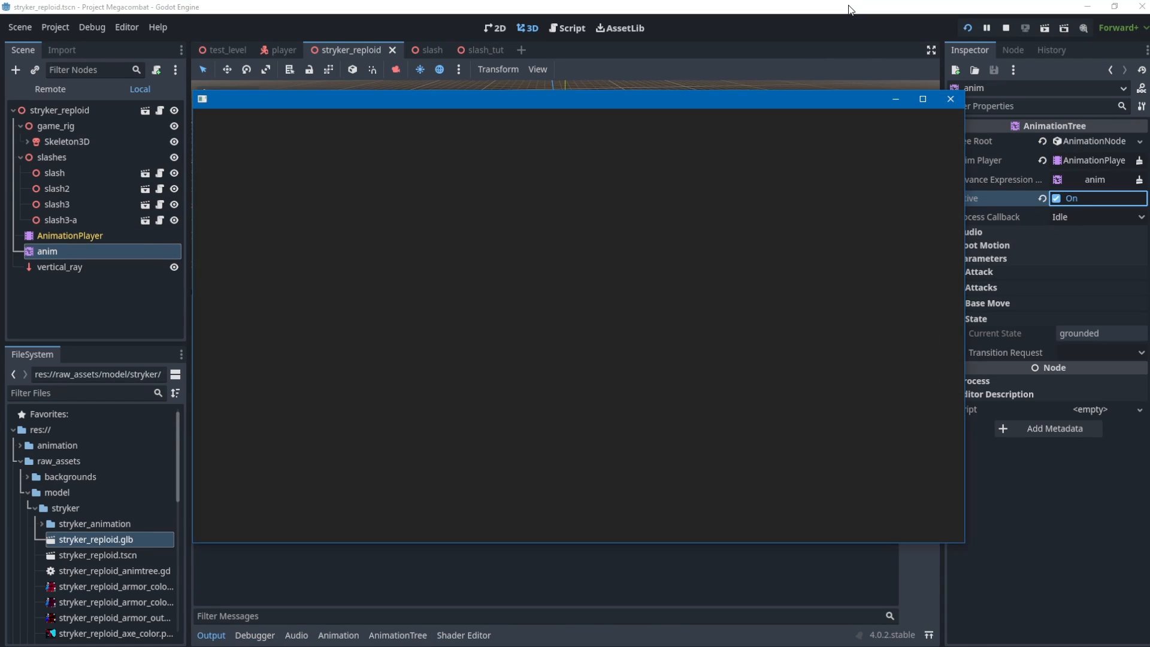